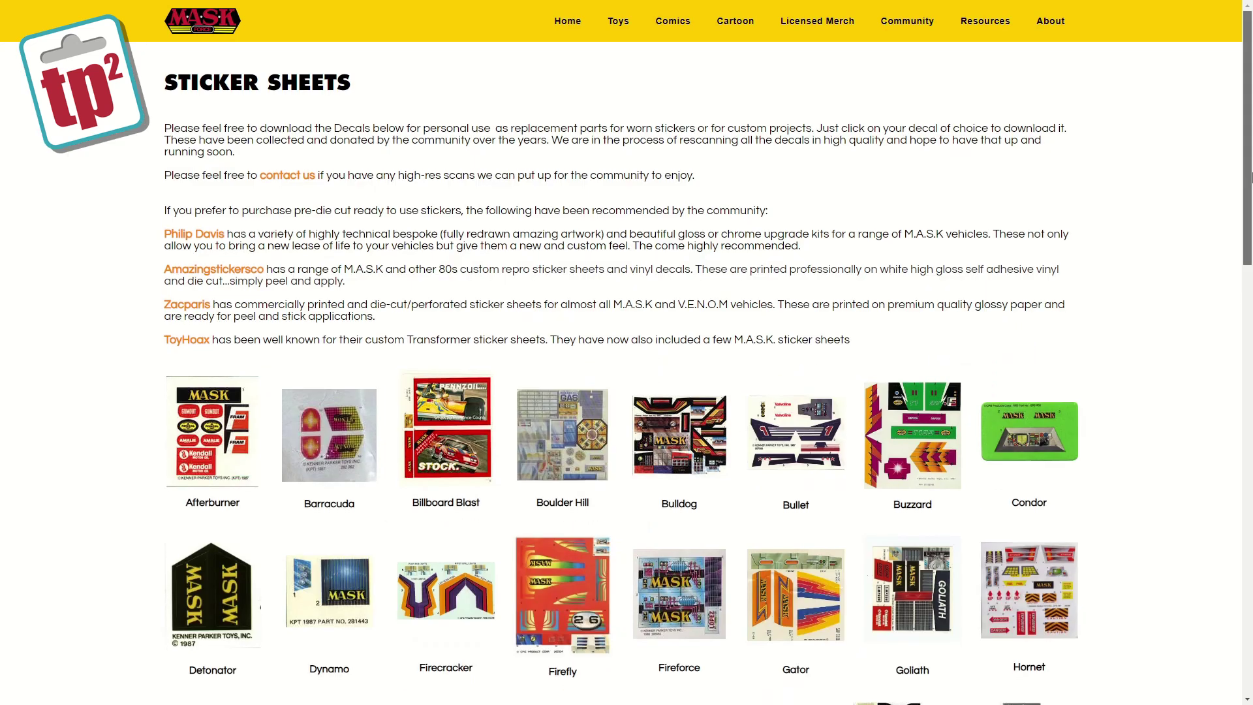
- Find the Switchblade sticker sheet in the site's collection of vehicle stickers and open its full image
{"action": "left_click_drag", "start_coordinate": [1251, 176], "coordinate": [1211, 410]}
{"action": "scroll", "coordinate": [1212, 410], "scroll_direction": "down", "scroll_amount": 3}
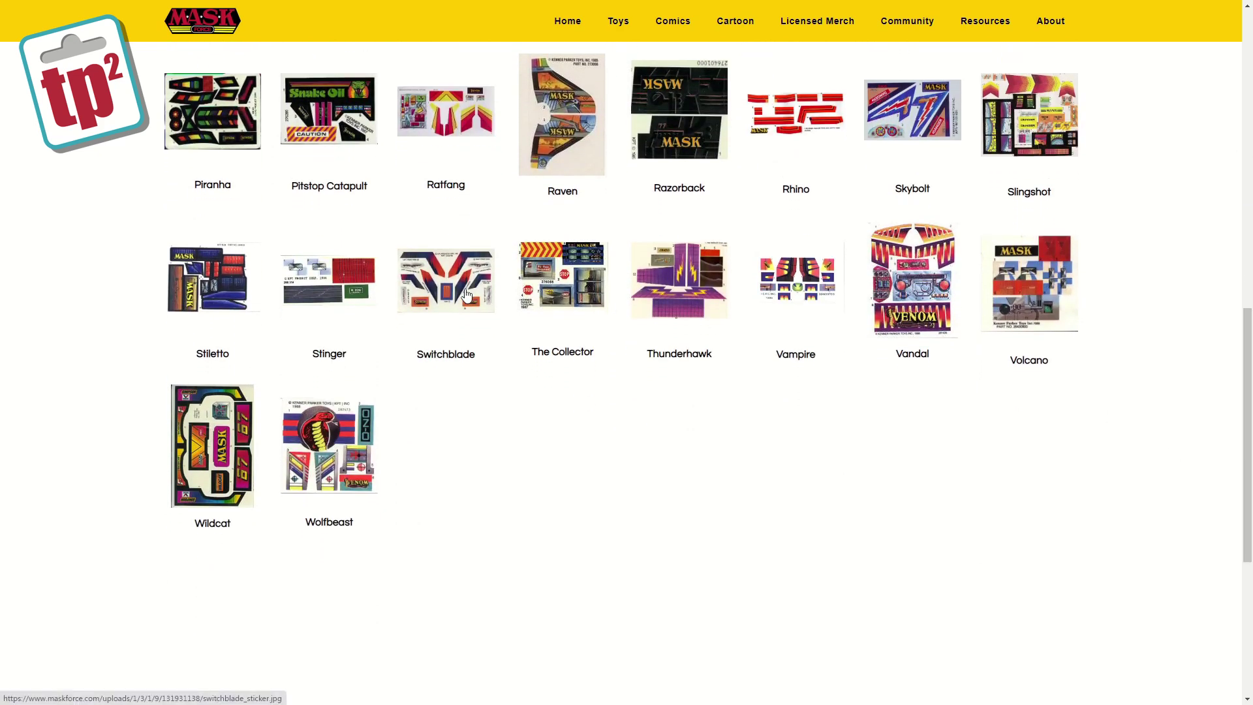
{"action": "left_click", "coordinate": [473, 291]}
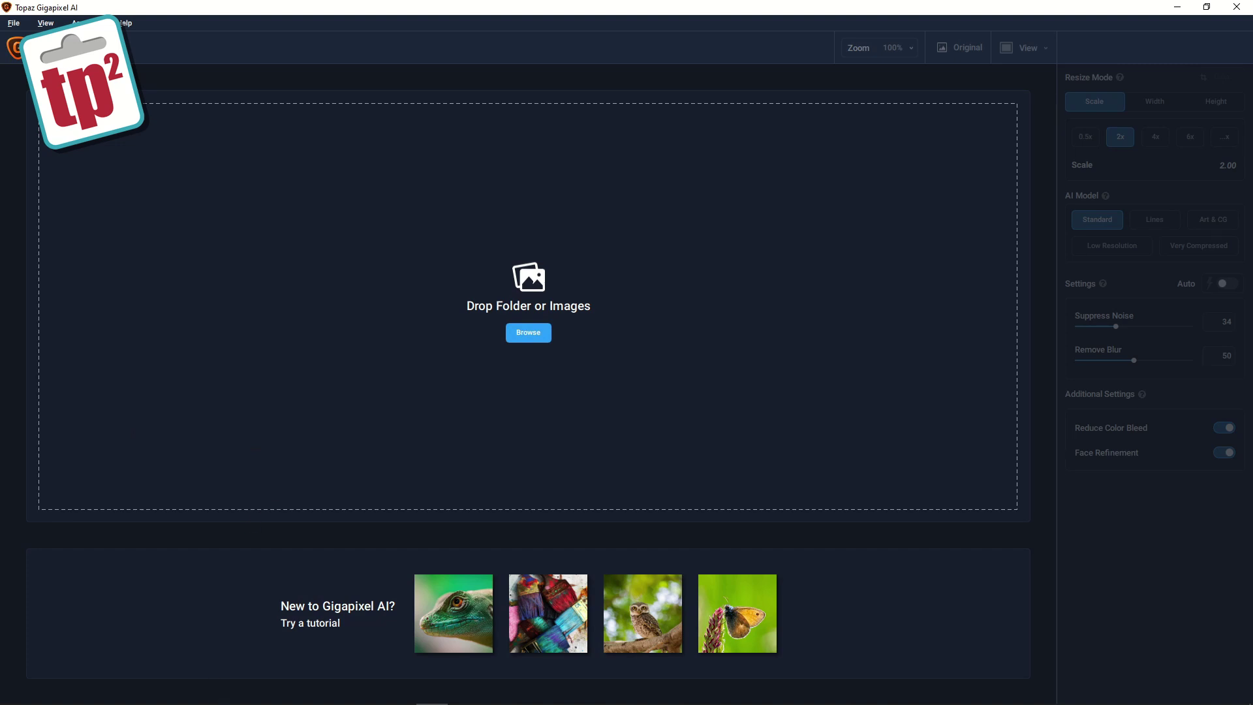
- Load switchblade_sticker.jpg from the temp folder into Topaz Gigapixel AI and update its 2x upscale preview
{"action": "left_click", "coordinate": [175, 691]}
{"action": "left_click_drag", "start_coordinate": [805, 352], "coordinate": [291, 522]}
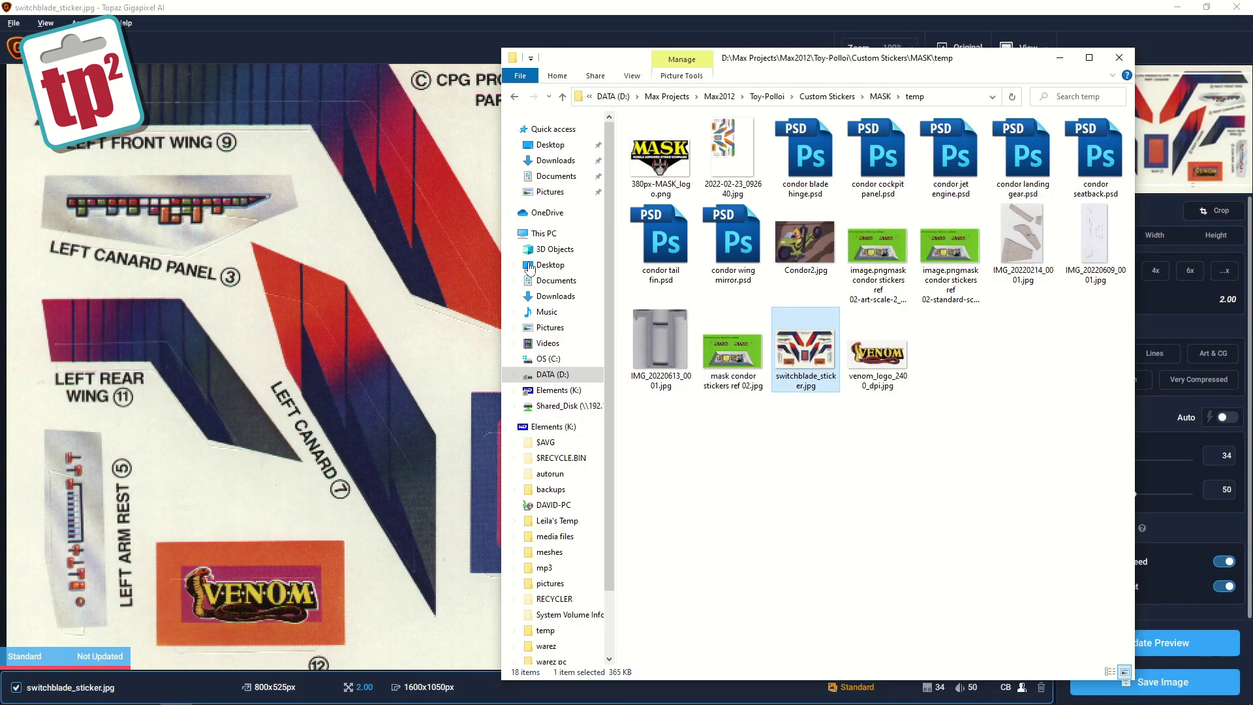
{"action": "left_click", "coordinate": [685, 33]}
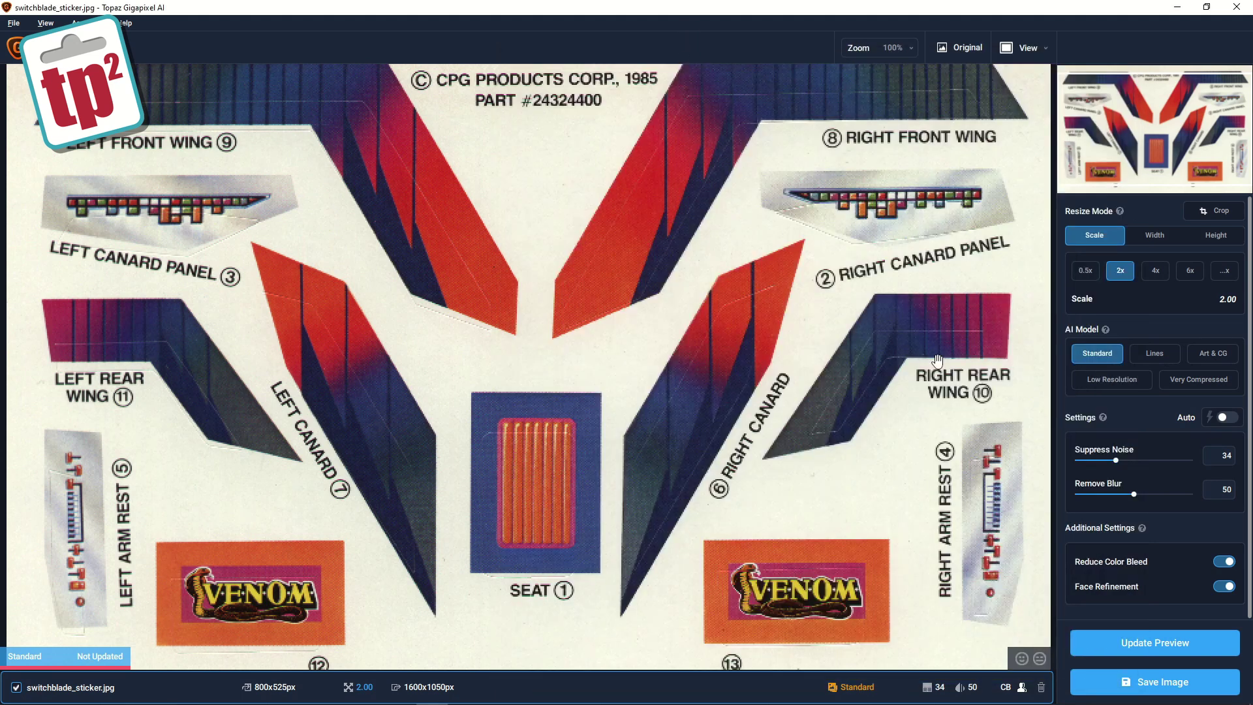
{"action": "left_click_drag", "start_coordinate": [610, 542], "coordinate": [651, 456]}
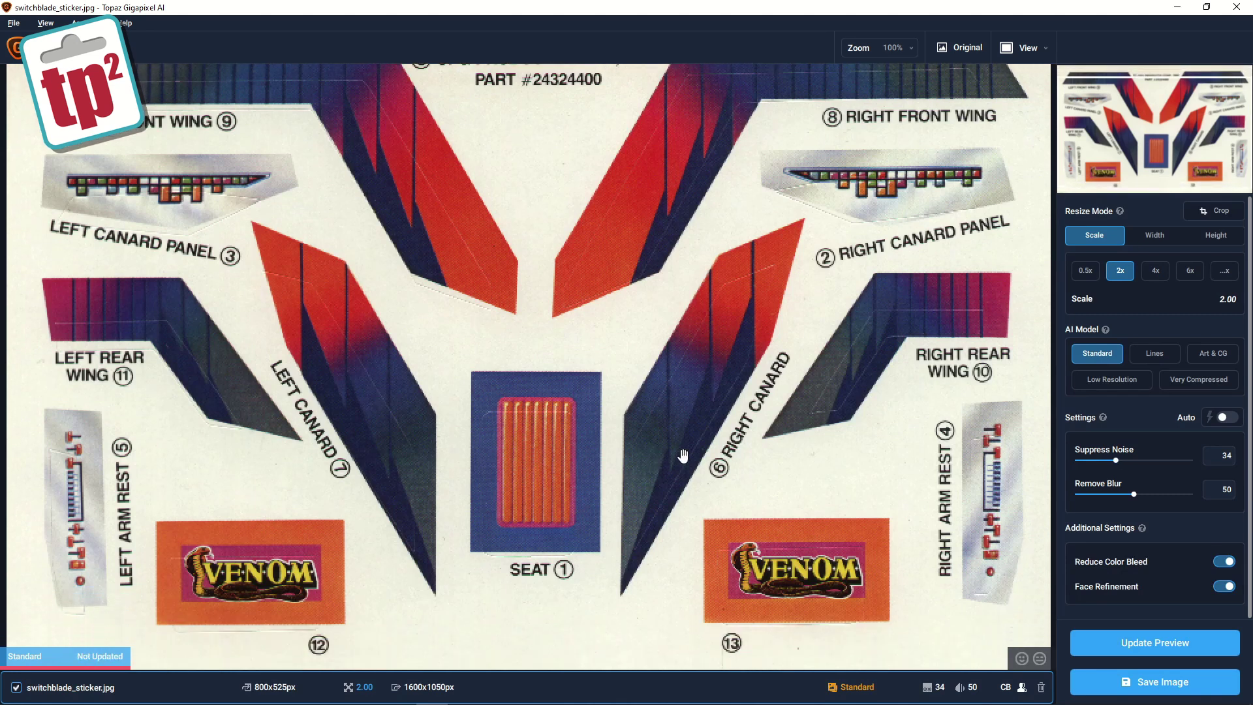
{"action": "left_click", "coordinate": [1127, 643]}
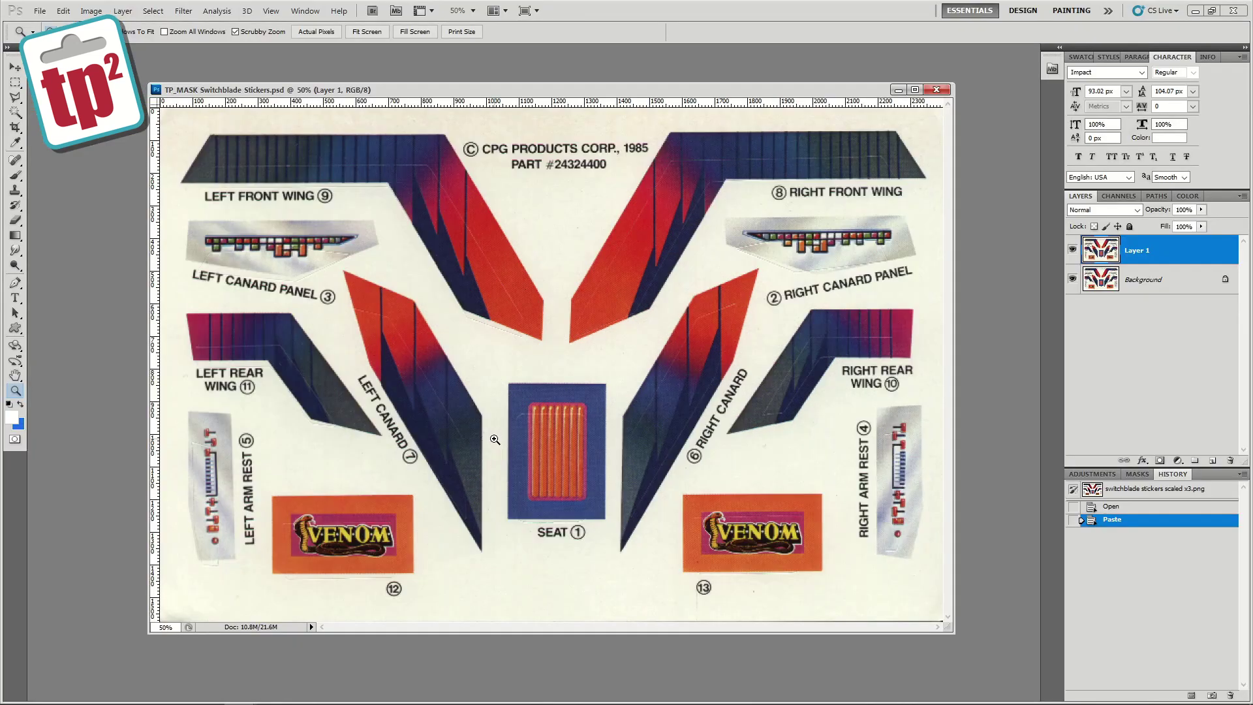
- Compare Layer 1 with the Background by toggling Layer 1's visibility, examining the VENOM sticker, canards and wings up close
{"action": "left_click_drag", "start_coordinate": [488, 444], "coordinate": [571, 405]}
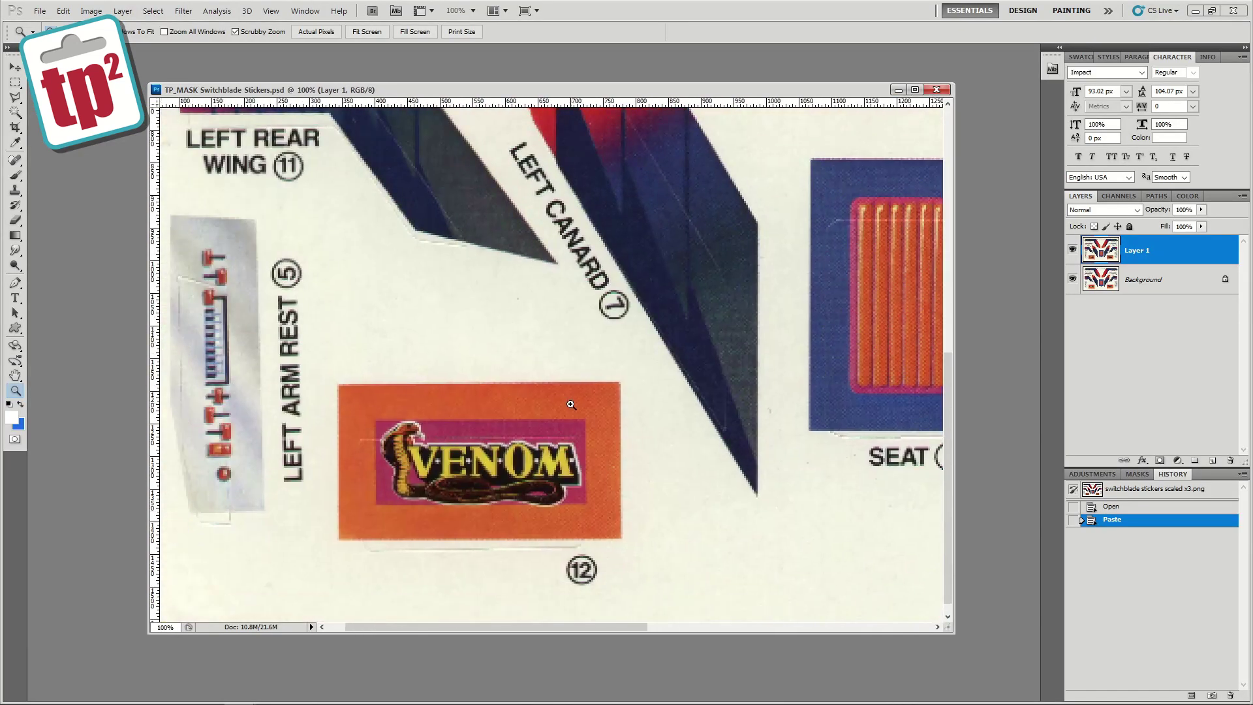
{"action": "left_click", "coordinate": [1072, 251]}
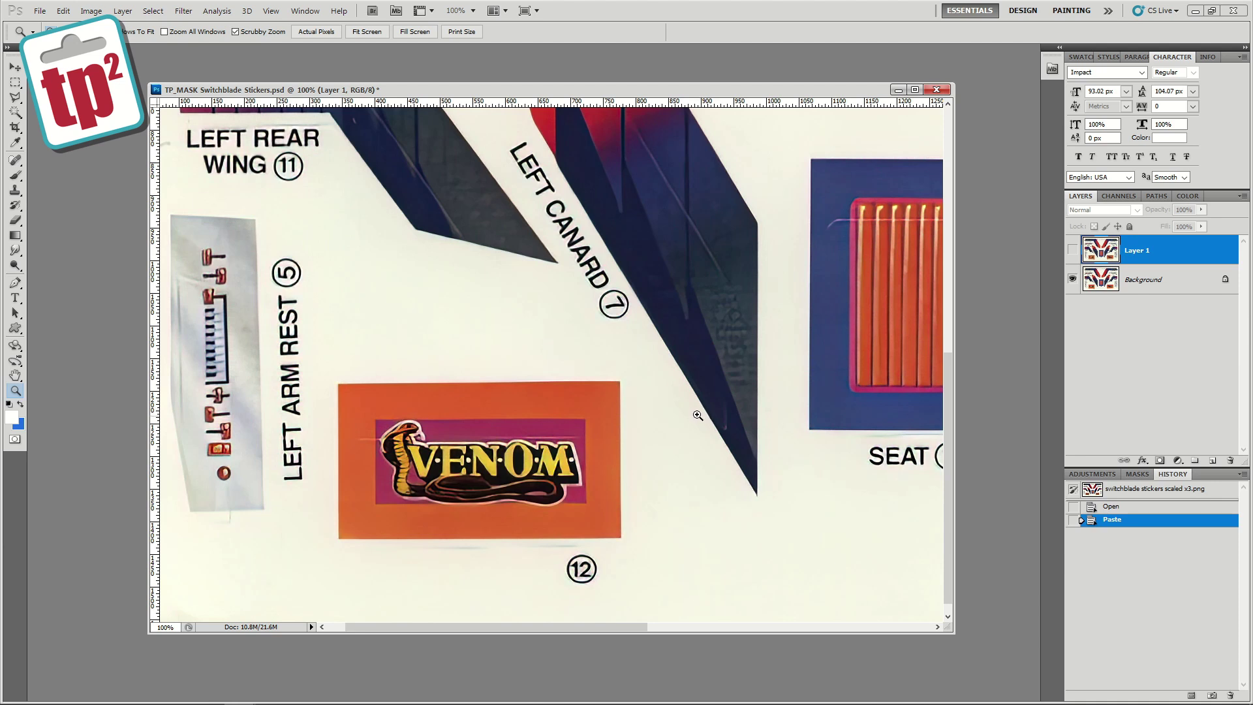
{"action": "left_click_drag", "start_coordinate": [789, 337], "coordinate": [436, 524]}
{"action": "left_click_drag", "start_coordinate": [654, 352], "coordinate": [449, 630]}
{"action": "left_click_drag", "start_coordinate": [567, 380], "coordinate": [360, 233]}
{"action": "left_click_drag", "start_coordinate": [556, 420], "coordinate": [539, 244]}
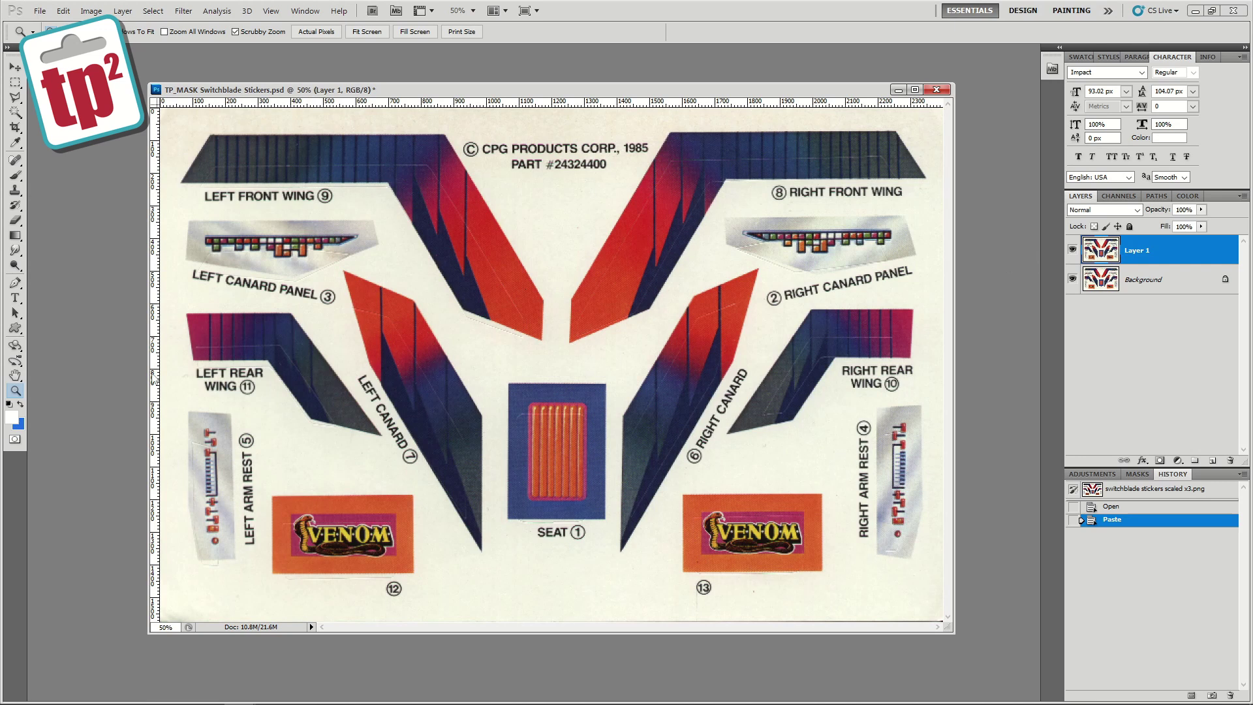
{"action": "left_click", "coordinate": [427, 246]}
{"action": "left_click_drag", "start_coordinate": [427, 325], "coordinate": [677, 343]}
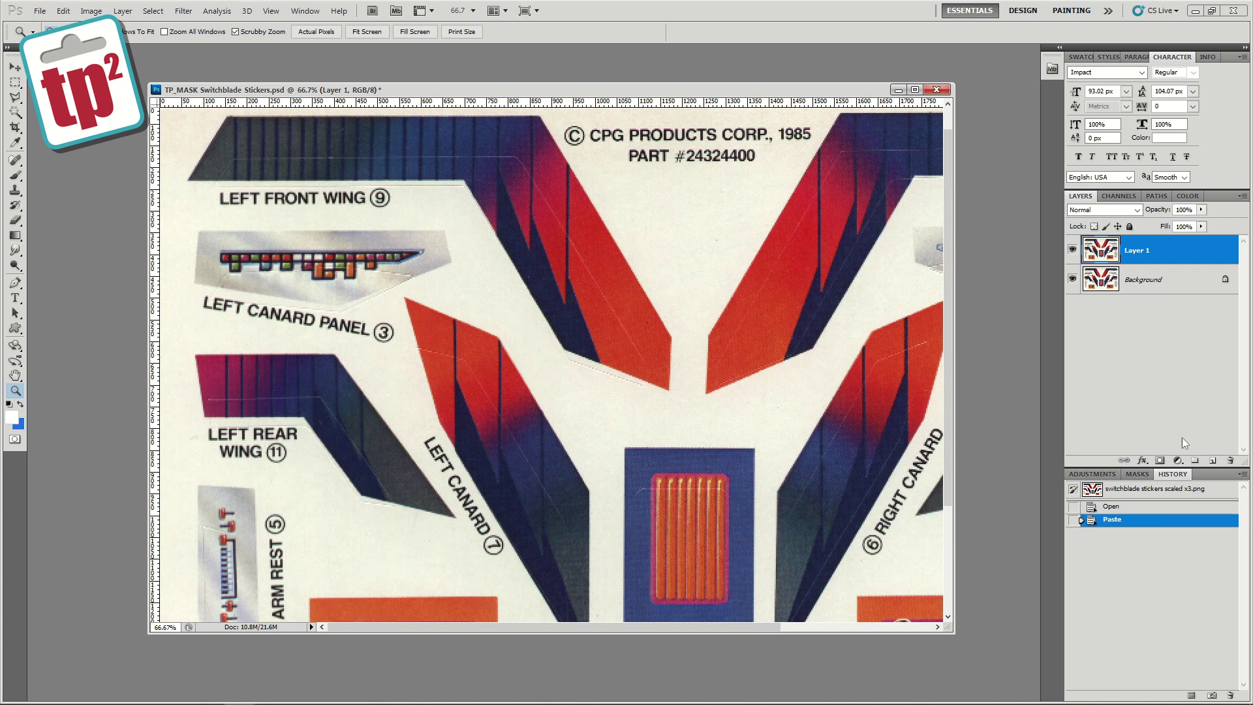
- Add a new empty layer above Layer 1 and activate the Polygonal Lasso tool
{"action": "left_click", "coordinate": [1211, 462]}
{"action": "key", "text": "l"}
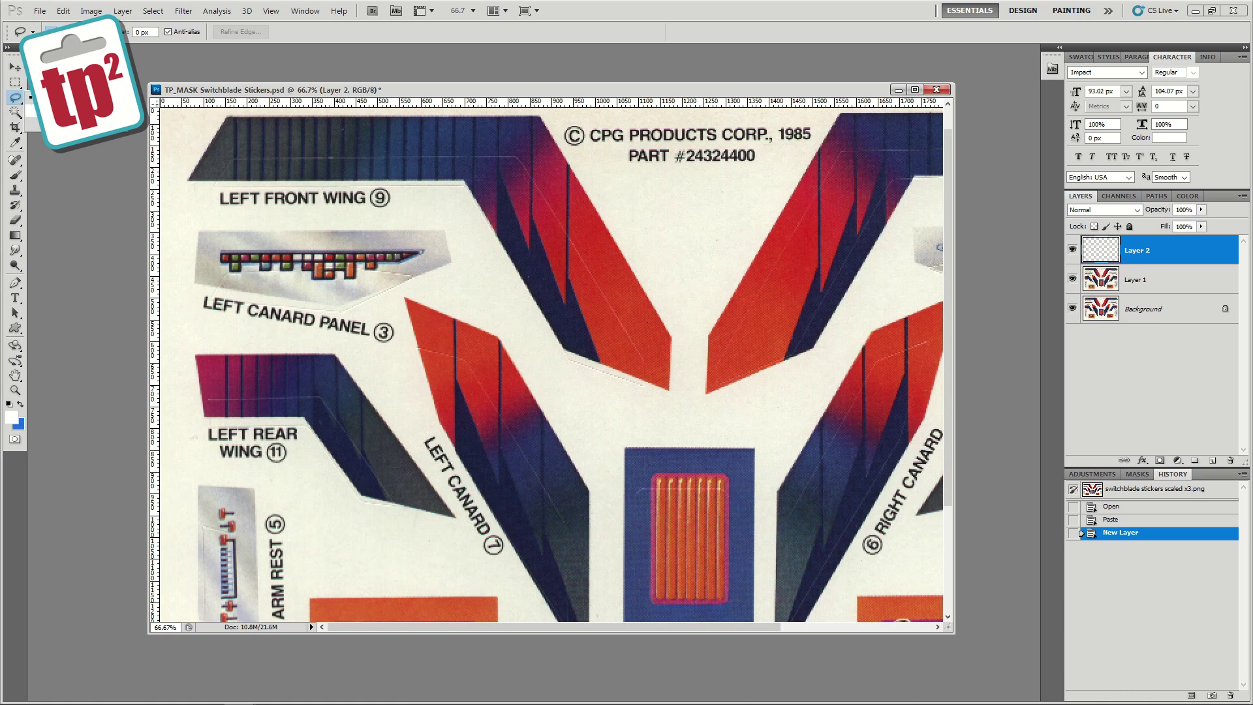
{"action": "key", "text": "shift+l"}
{"action": "key", "text": "ctrl+plus"}
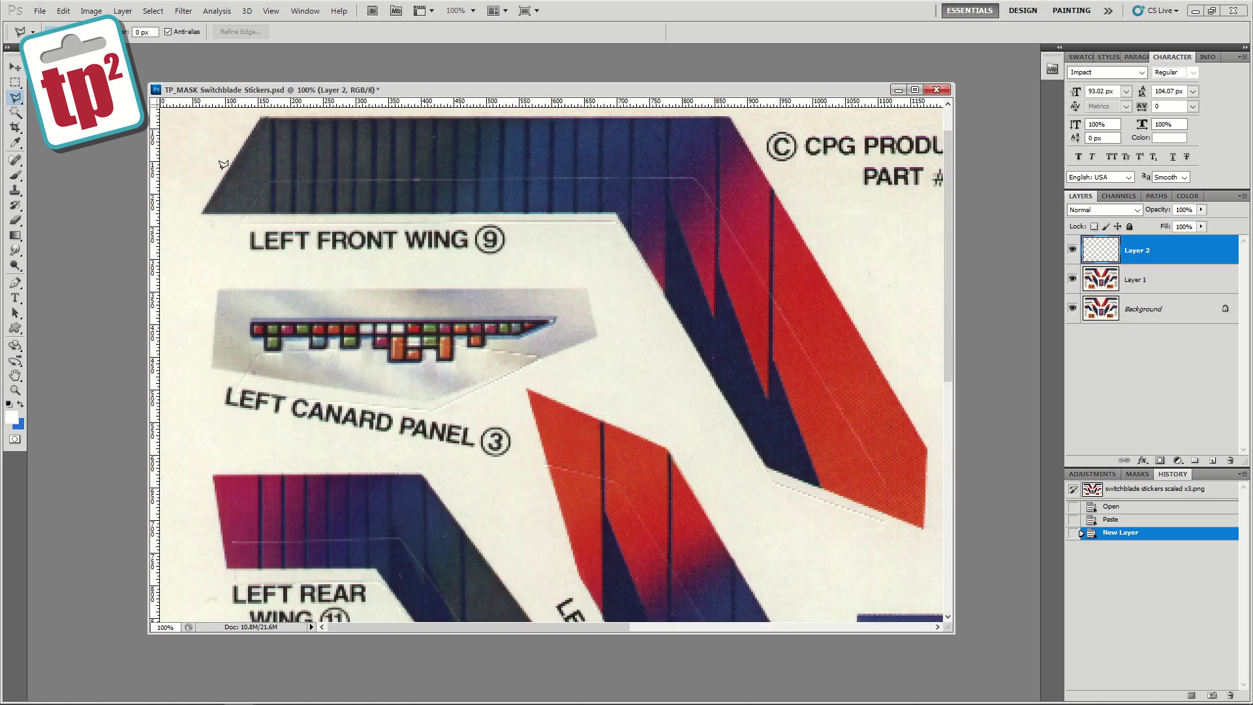
- Trace the offset cut line of the left front wing sticker with the Polygonal Lasso, fill it with blue and deselect
{"action": "left_click", "coordinate": [267, 180]}
{"action": "left_click", "coordinate": [240, 223]}
{"action": "left_click", "coordinate": [617, 223]}
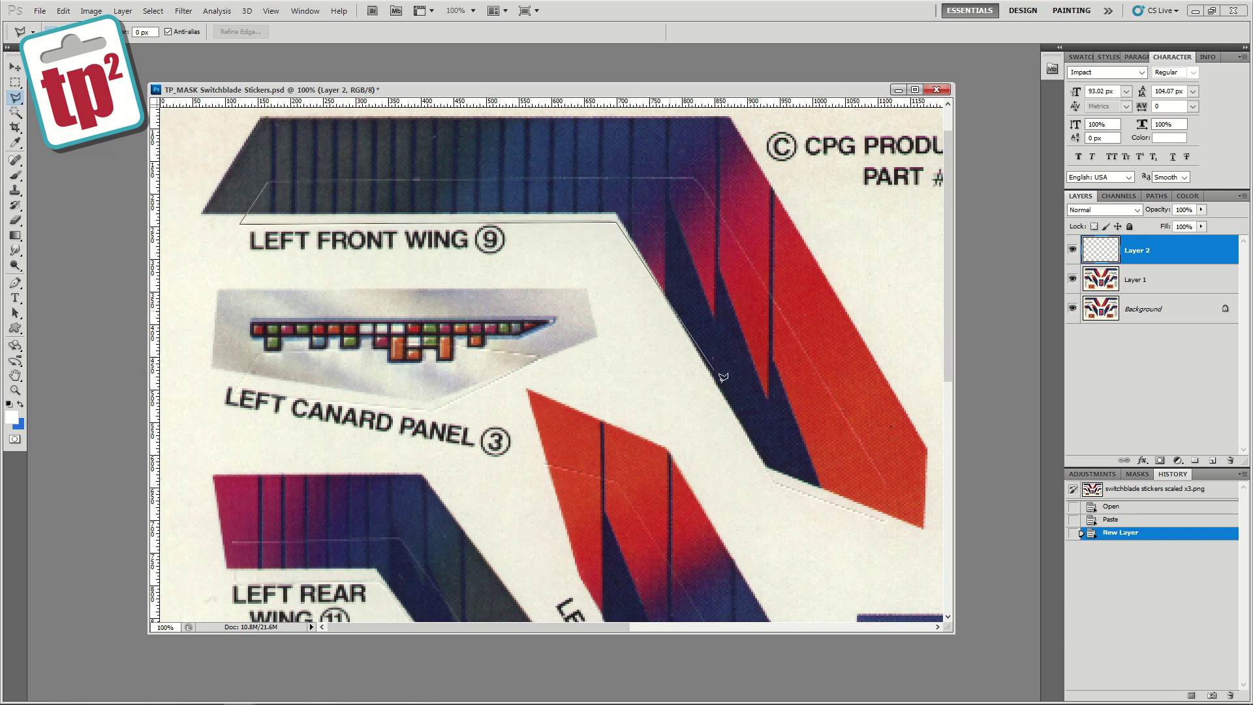
{"action": "left_click", "coordinate": [775, 484]}
{"action": "left_click", "coordinate": [887, 522]}
{"action": "left_click", "coordinate": [888, 483]}
{"action": "left_click", "coordinate": [694, 176]}
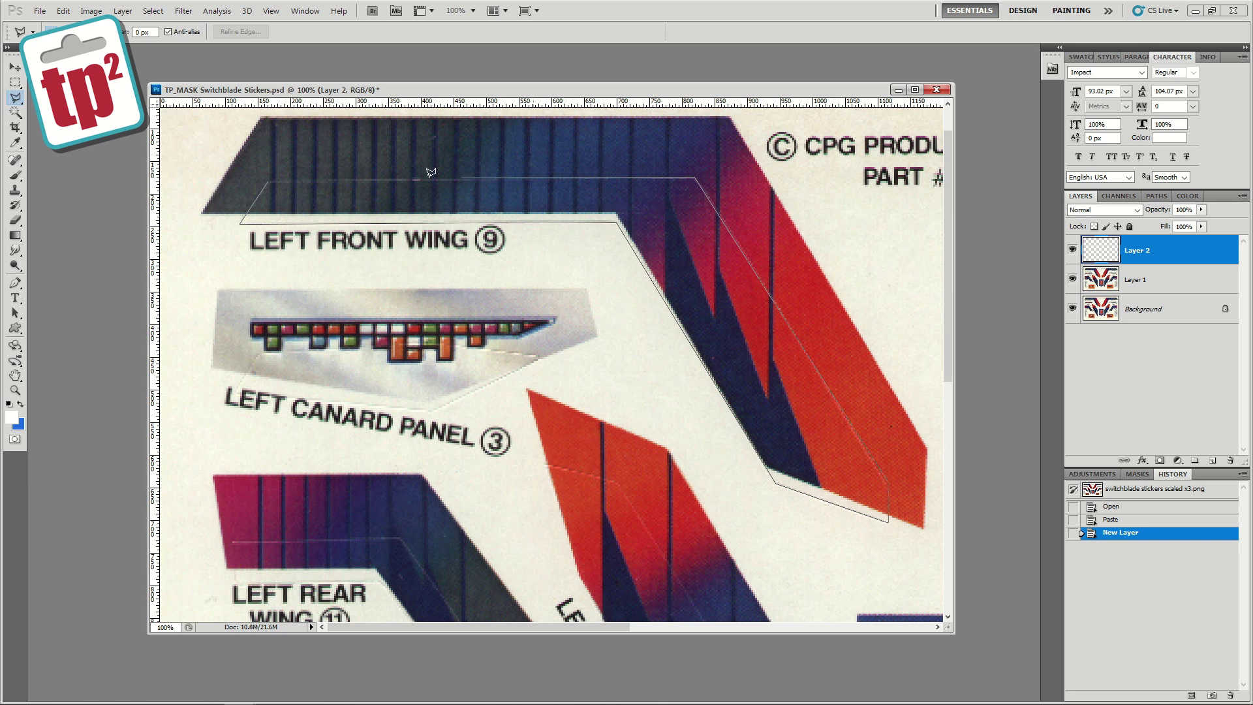
{"action": "left_click", "coordinate": [269, 177]}
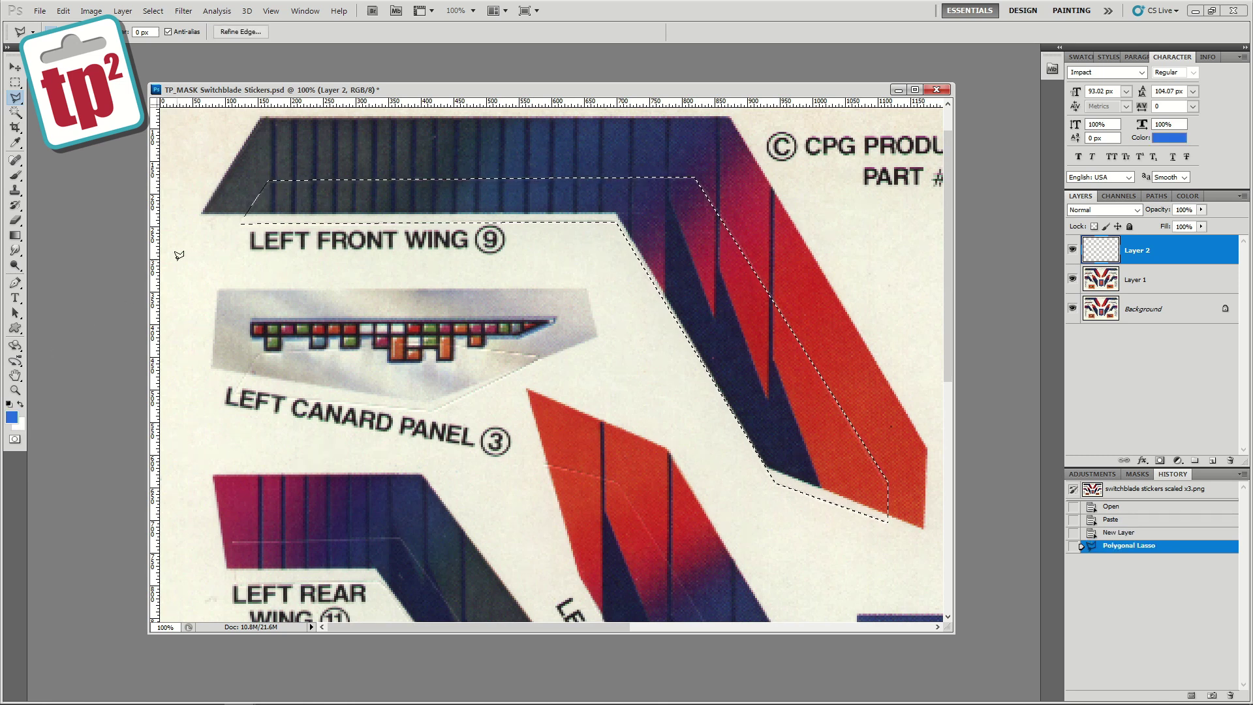
{"action": "key", "text": "alt+BackSpace"}
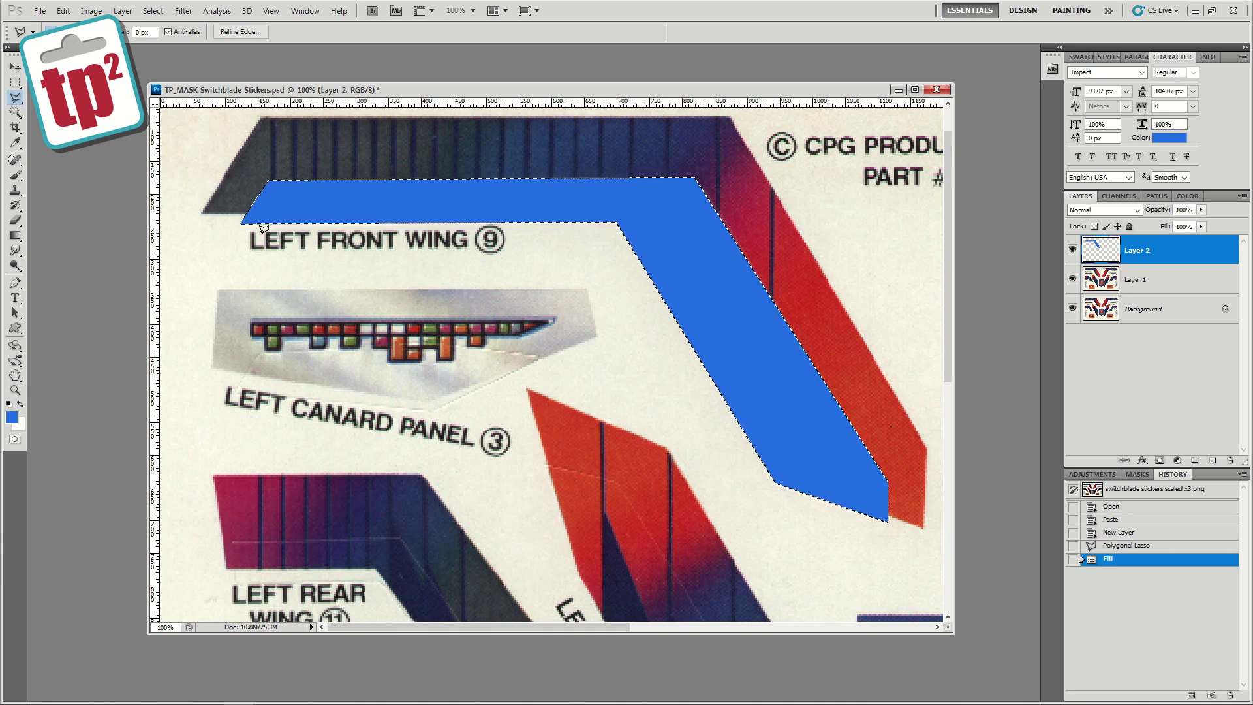
{"action": "key", "text": "ctrl+d"}
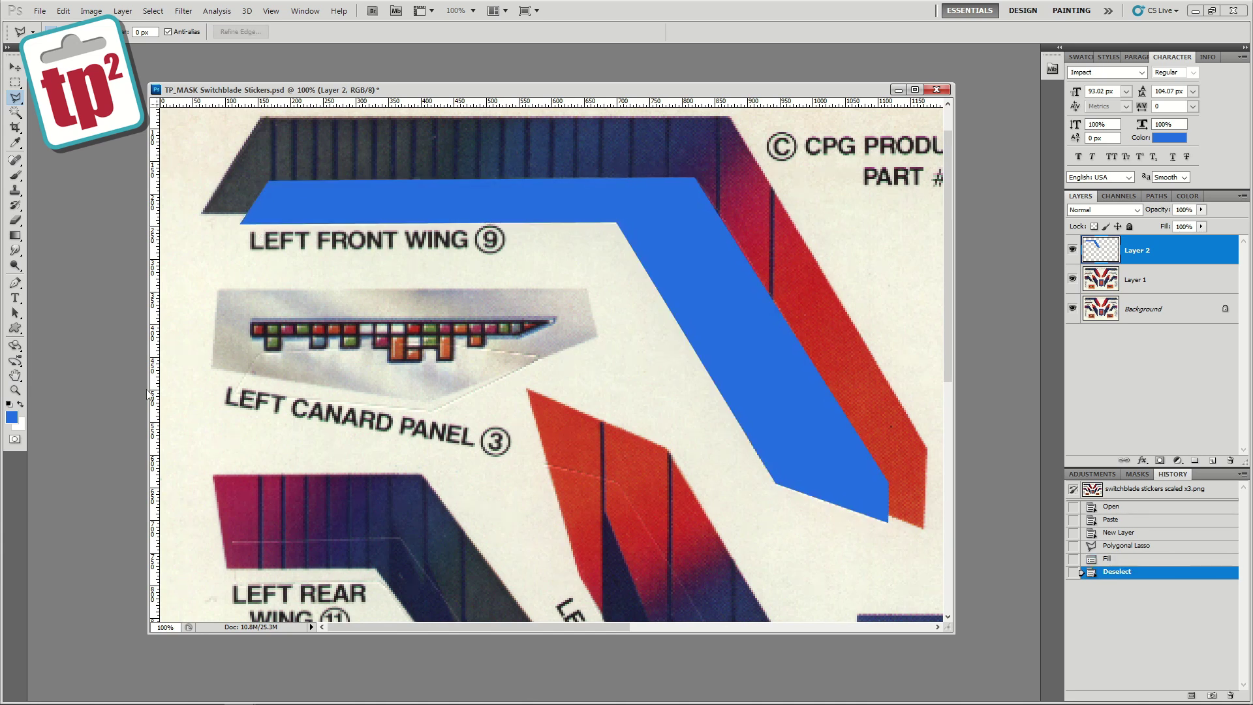
- Trace the cut line of the left canard sticker with the Polygonal Lasso and fill the selection with blue
{"action": "left_click", "coordinate": [15, 390]}
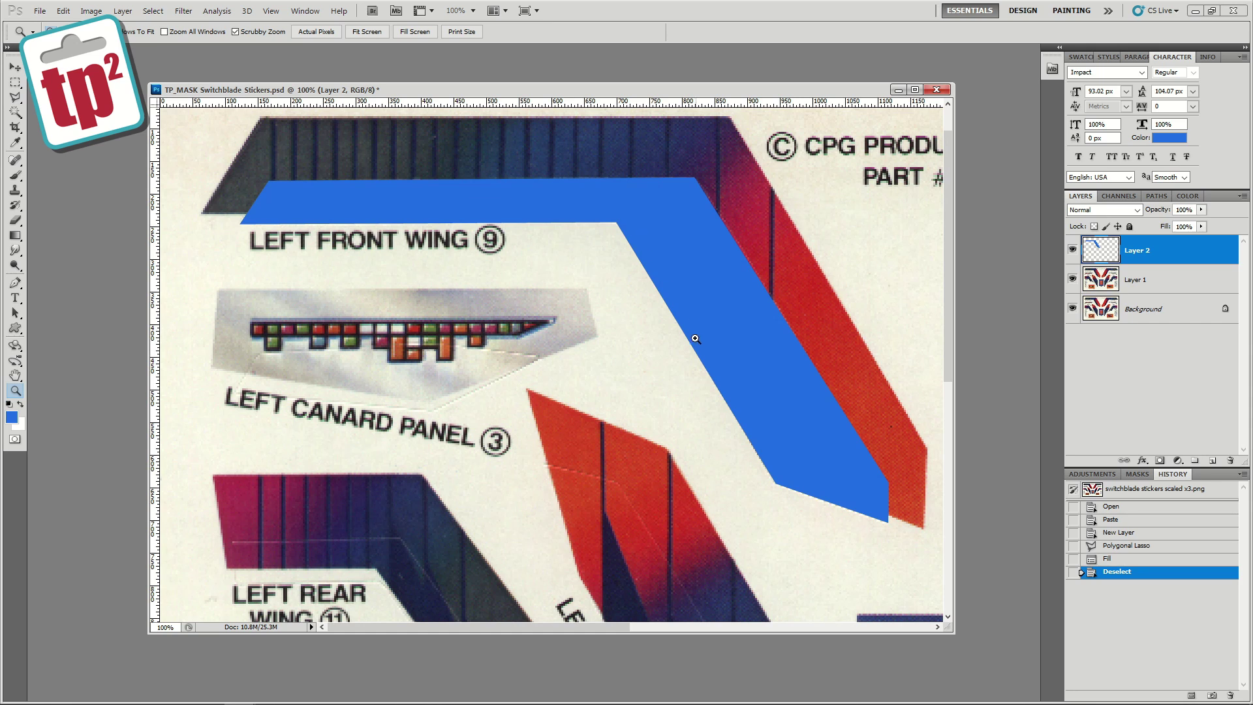
{"action": "left_click", "coordinate": [674, 330], "text": "alt"}
{"action": "left_click", "coordinate": [590, 302], "text": "alt"}
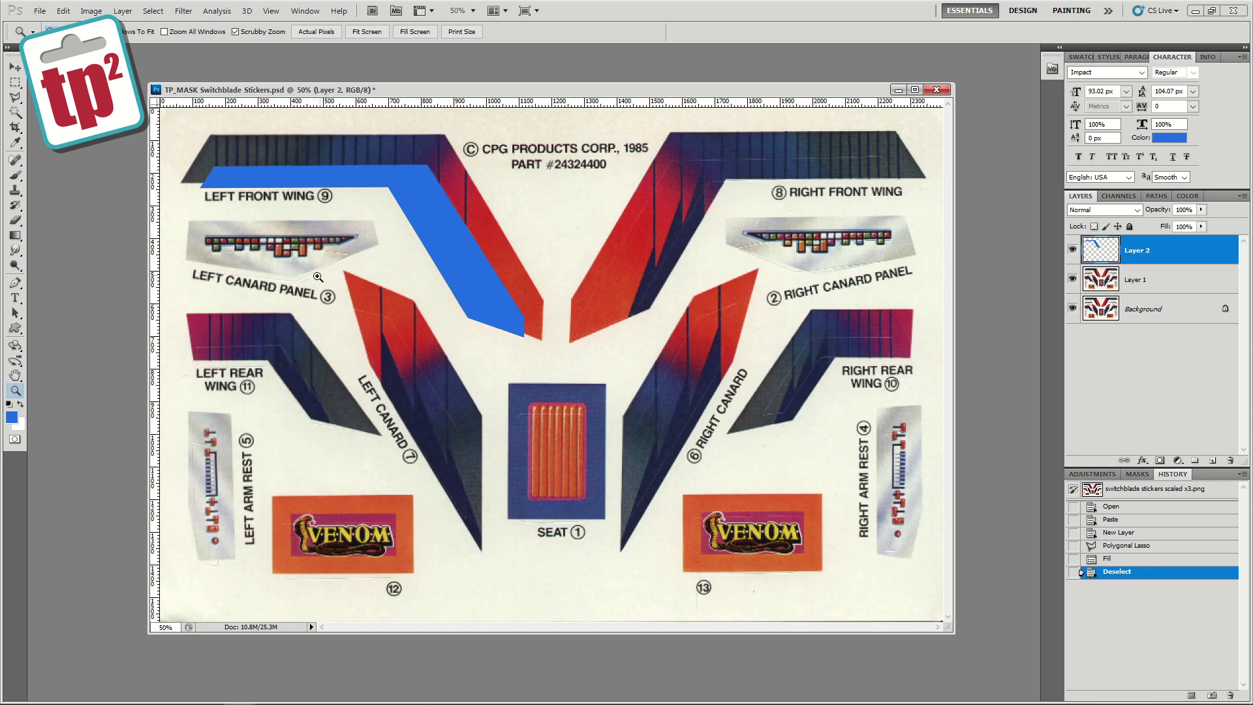
{"action": "left_click", "coordinate": [365, 328]}
{"action": "left_click", "coordinate": [366, 330]}
{"action": "left_click_drag", "start_coordinate": [409, 361], "coordinate": [372, 280]}
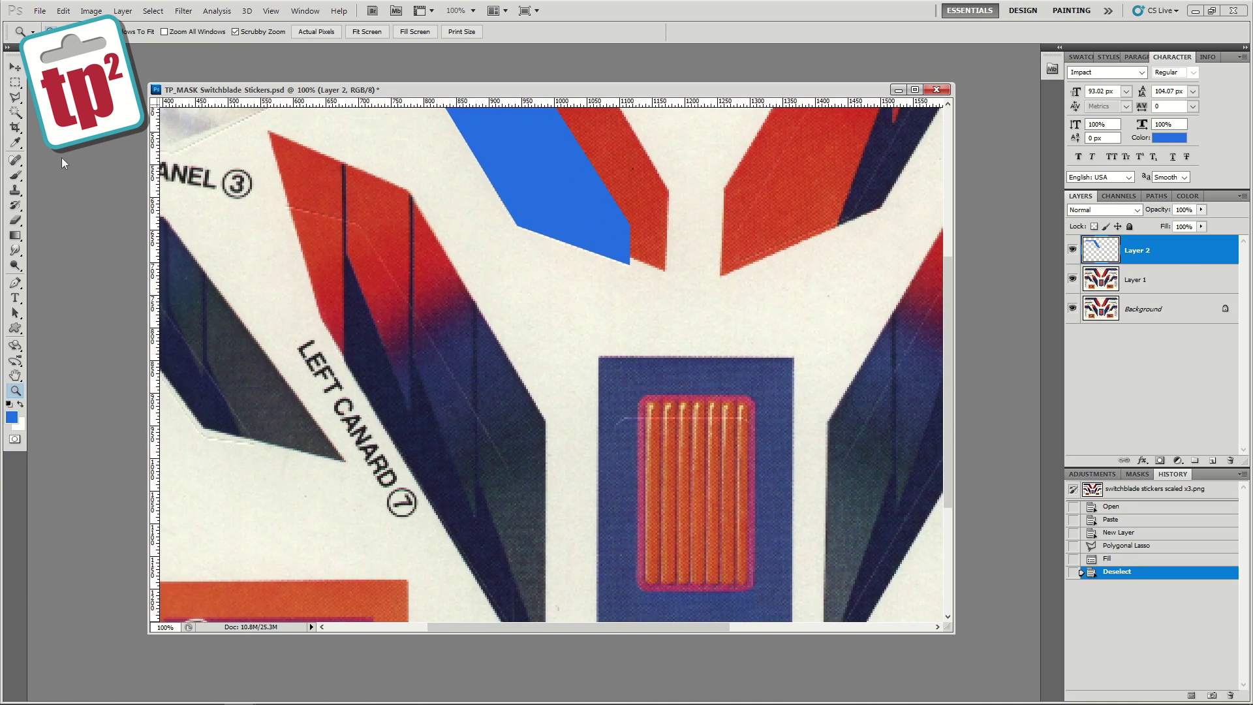
{"action": "left_click", "coordinate": [16, 99]}
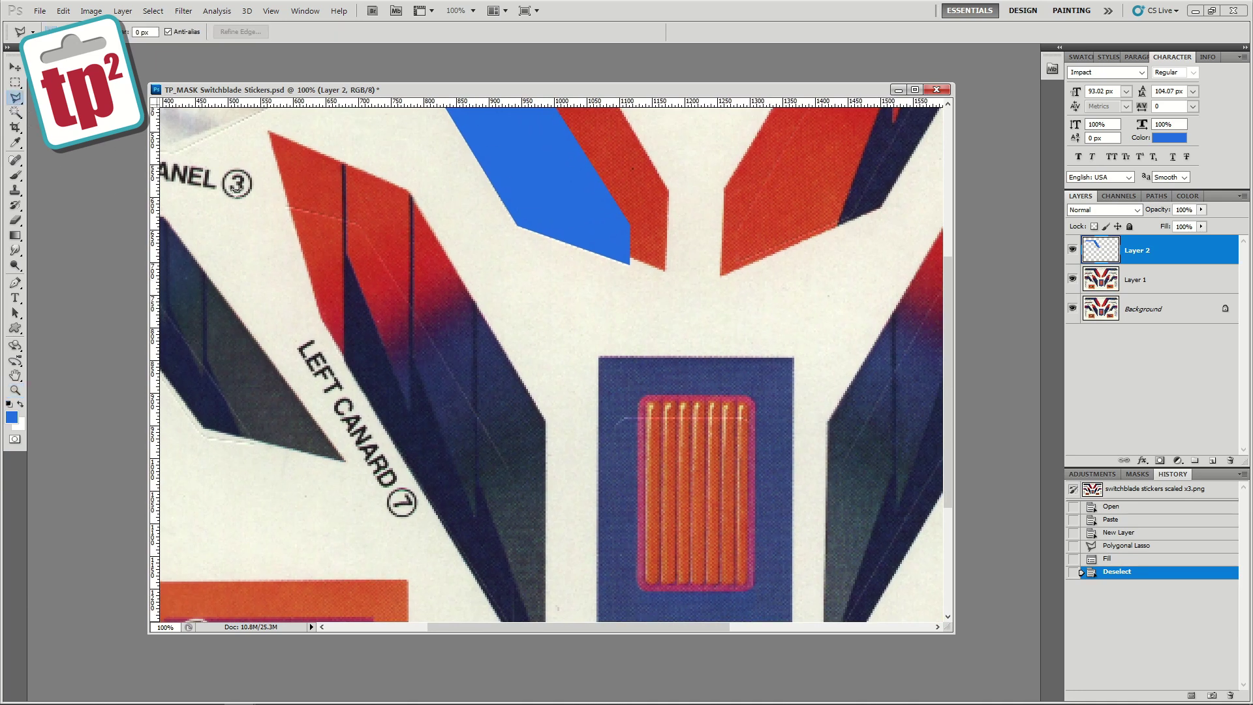
{"action": "left_click", "coordinate": [288, 207]}
{"action": "left_click", "coordinate": [320, 320]}
{"action": "left_click", "coordinate": [515, 560]}
{"action": "left_click", "coordinate": [513, 412]}
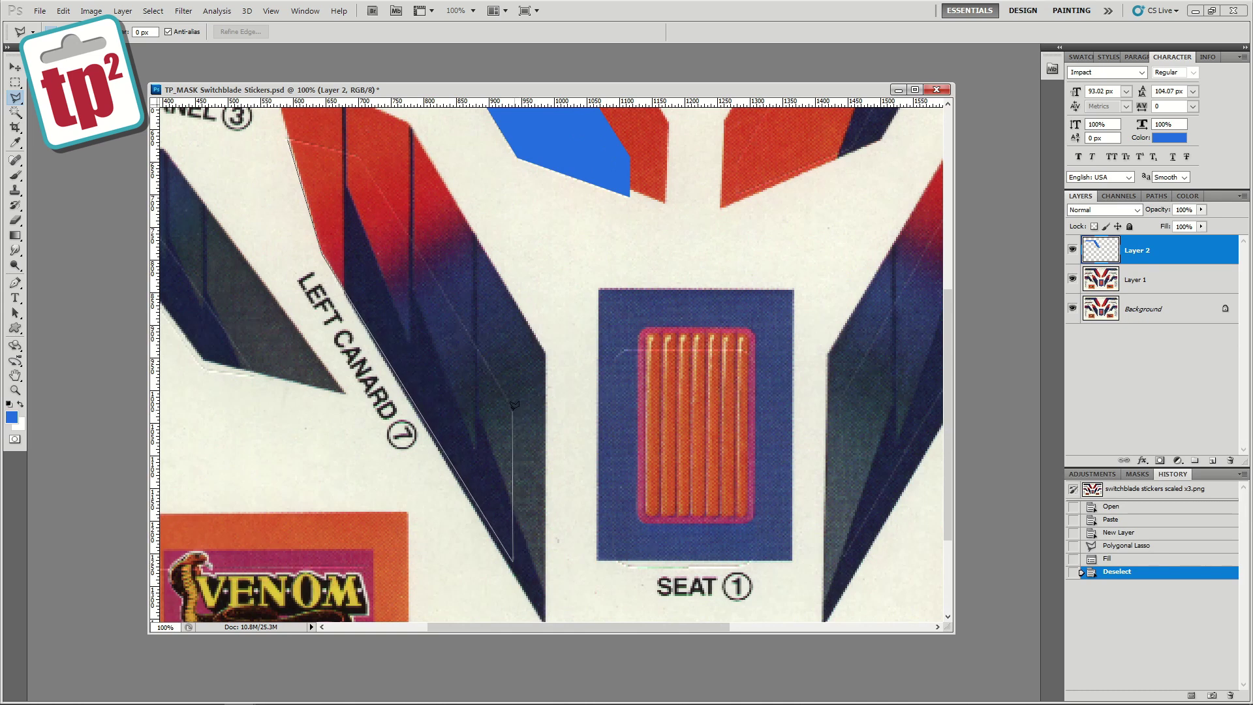
{"action": "left_click", "coordinate": [363, 157]}
{"action": "left_click", "coordinate": [293, 132]}
{"action": "key", "text": "alt+BackSpace"}
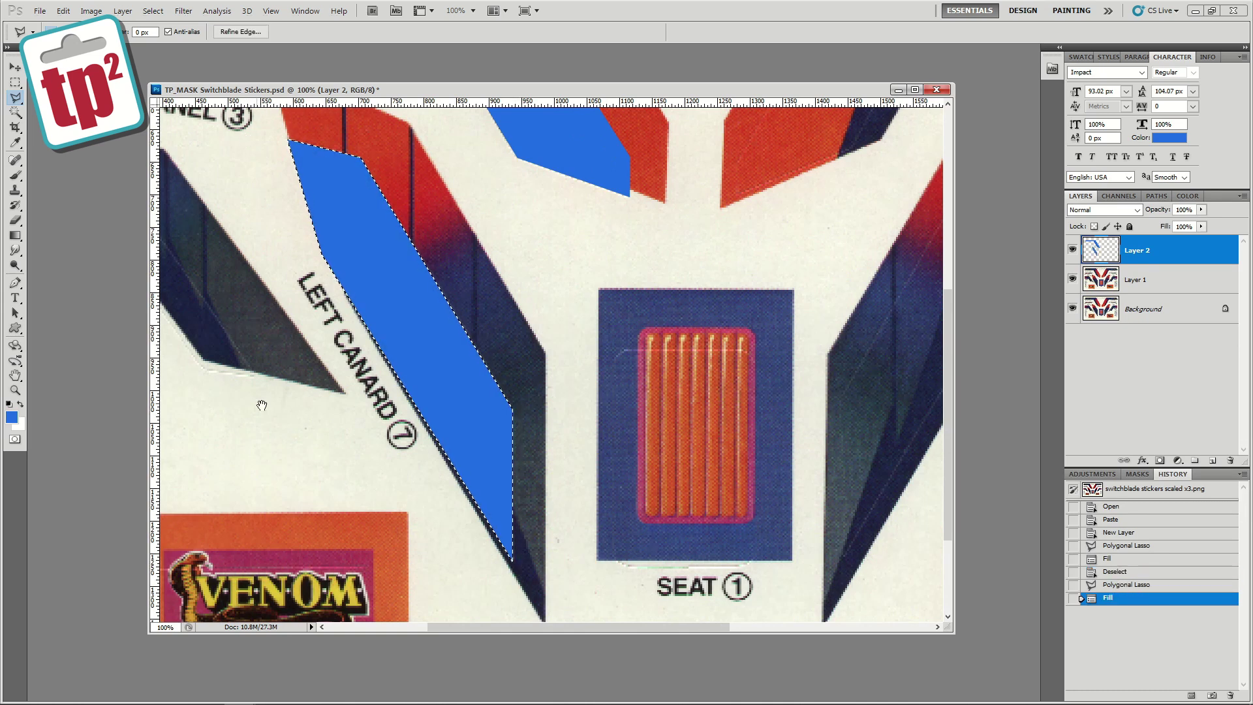
- Trace the cut line of the left rear wing sticker with the Polygonal Lasso and fill it with blue
{"action": "scroll", "coordinate": [260, 403], "scroll_direction": "up", "scroll_amount": 2}
{"action": "scroll", "coordinate": [260, 403], "scroll_direction": "left", "scroll_amount": 8}
{"action": "left_click", "coordinate": [398, 295]}
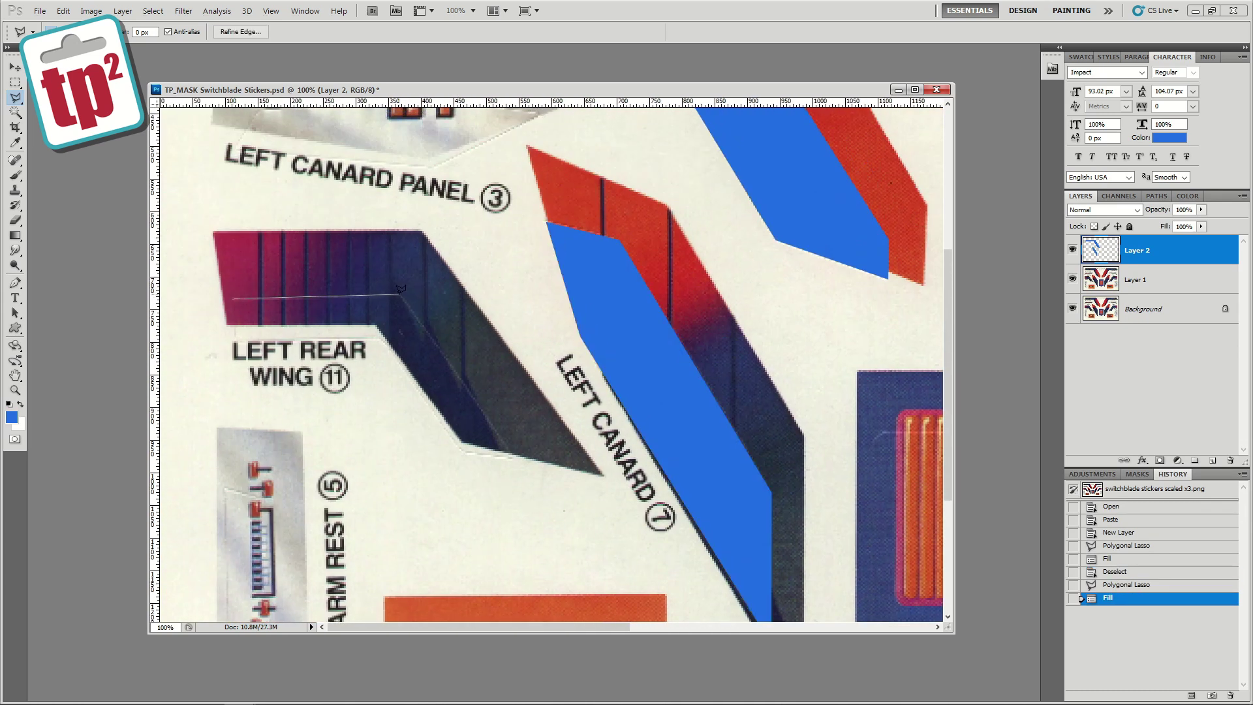
{"action": "left_click", "coordinate": [515, 458]}
{"action": "left_click", "coordinate": [462, 450]}
{"action": "left_click", "coordinate": [380, 339]}
{"action": "left_click", "coordinate": [234, 340]}
{"action": "left_click", "coordinate": [235, 295]}
{"action": "key", "text": "alt+BackSpace"}
- Trace the cut line of the left canard panel sticker with the Polygonal Lasso and fill it with blue
{"action": "scroll", "coordinate": [359, 365], "scroll_direction": "up", "scroll_amount": 3}
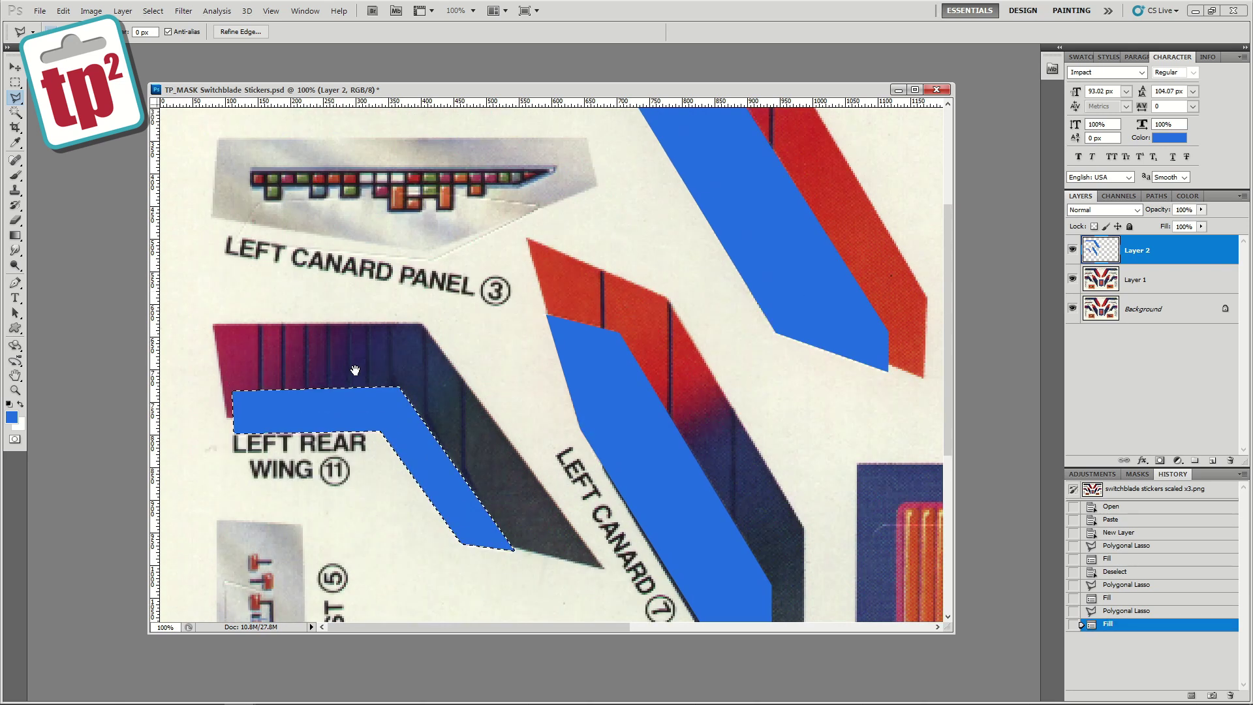
{"action": "left_click", "coordinate": [430, 299]}
{"action": "left_click", "coordinate": [538, 246]}
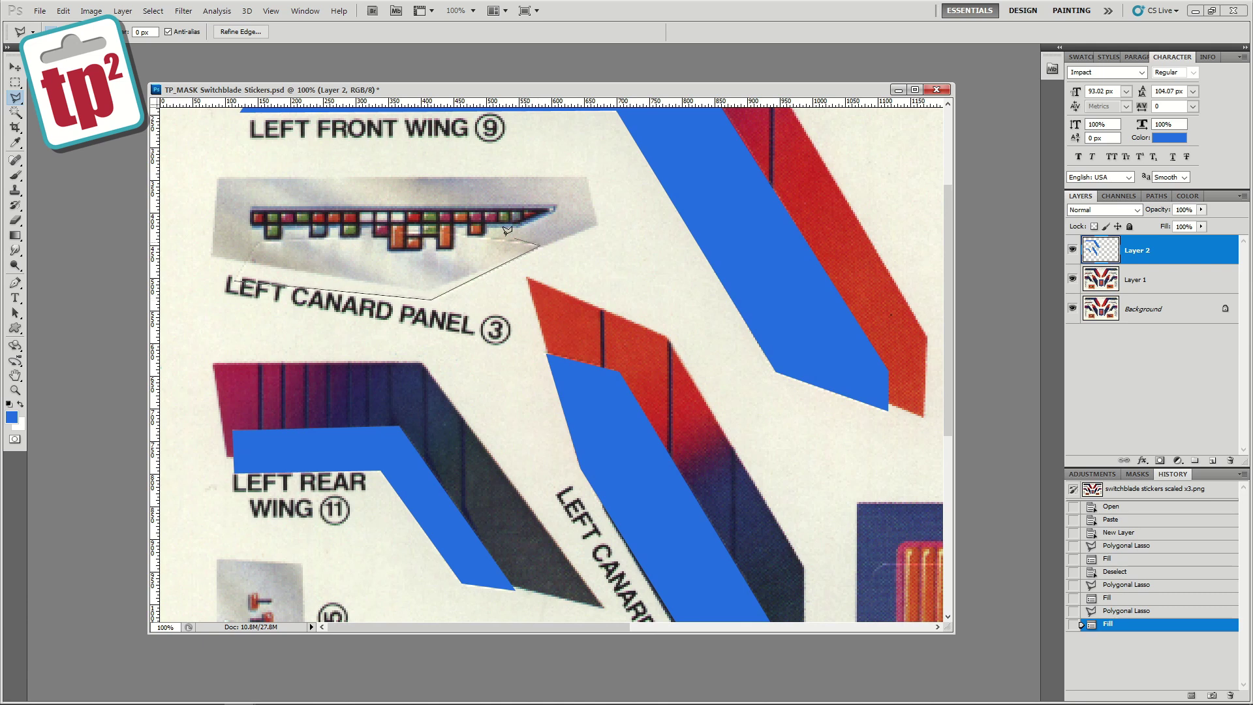
{"action": "left_click", "coordinate": [263, 238]}
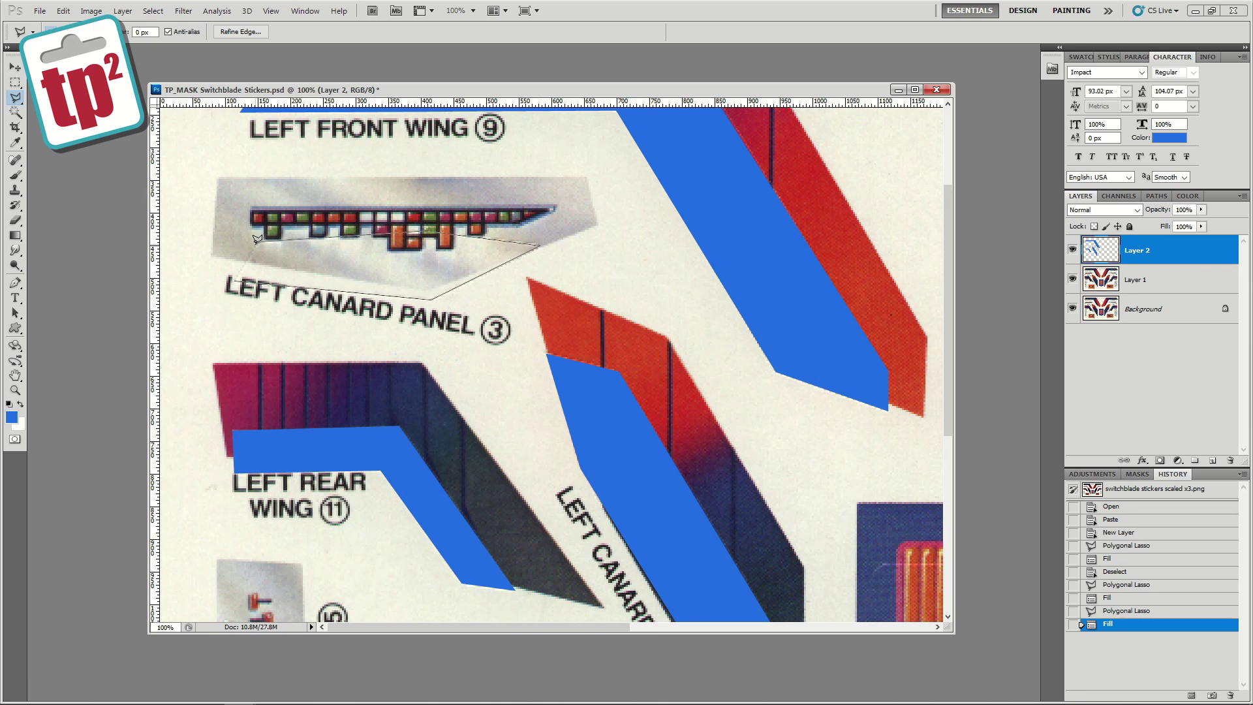
{"action": "left_click", "coordinate": [235, 280]}
{"action": "key", "text": "alt+BackSpace"}
- Trace the cut line of the left arm rest sticker with the Polygonal Lasso and fill it with blue
{"action": "scroll", "coordinate": [364, 418], "scroll_direction": "down", "scroll_amount": 2}
{"action": "scroll", "coordinate": [364, 418], "scroll_direction": "down", "scroll_amount": 7}
{"action": "left_click", "coordinate": [225, 281]}
{"action": "left_click", "coordinate": [228, 442]}
{"action": "left_click", "coordinate": [245, 525]}
{"action": "left_click", "coordinate": [277, 526]}
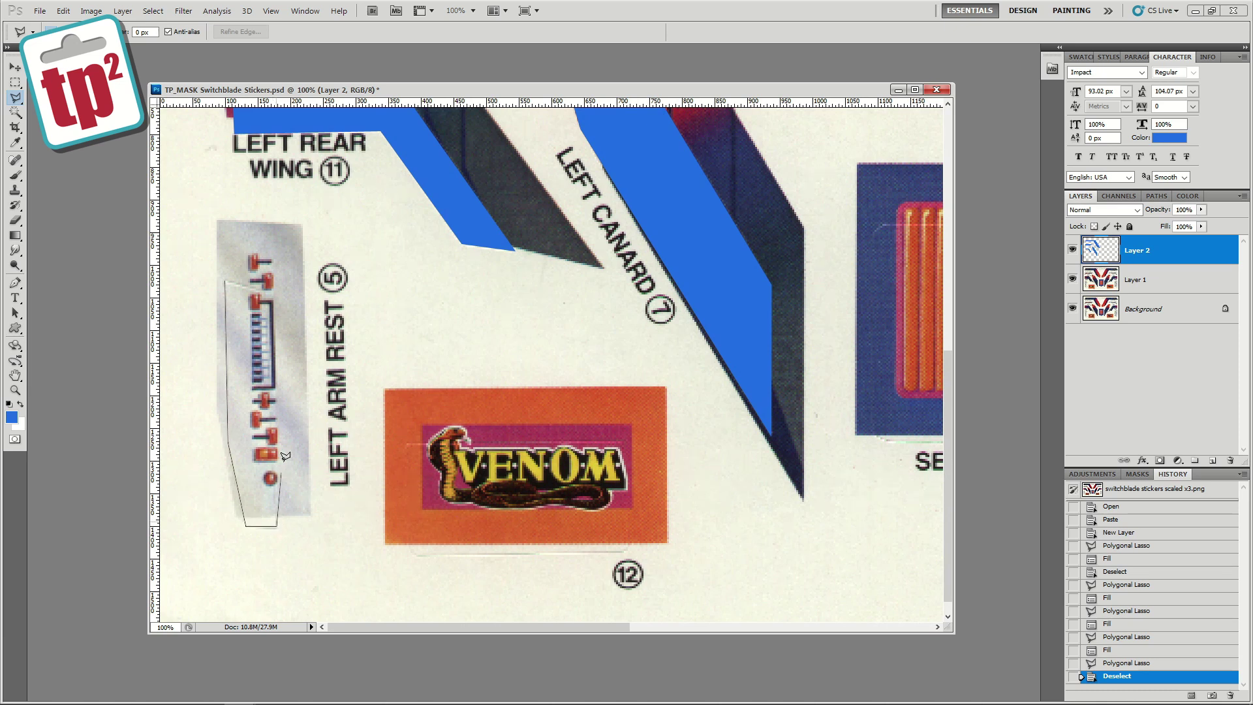
{"action": "left_click", "coordinate": [277, 288]}
{"action": "left_click", "coordinate": [225, 282]}
{"action": "key", "text": "alt+BackSpace"}
- Trace the rectangular cut line of VENOM sticker 12 with the Polygonal Lasso and fill it with blue
{"action": "mouse_move", "coordinate": [652, 427]}
{"action": "left_mouse_down"}
{"action": "mouse_move", "coordinate": [488, 410]}
{"action": "mouse_move", "coordinate": [539, 409]}
{"action": "left_mouse_up"}
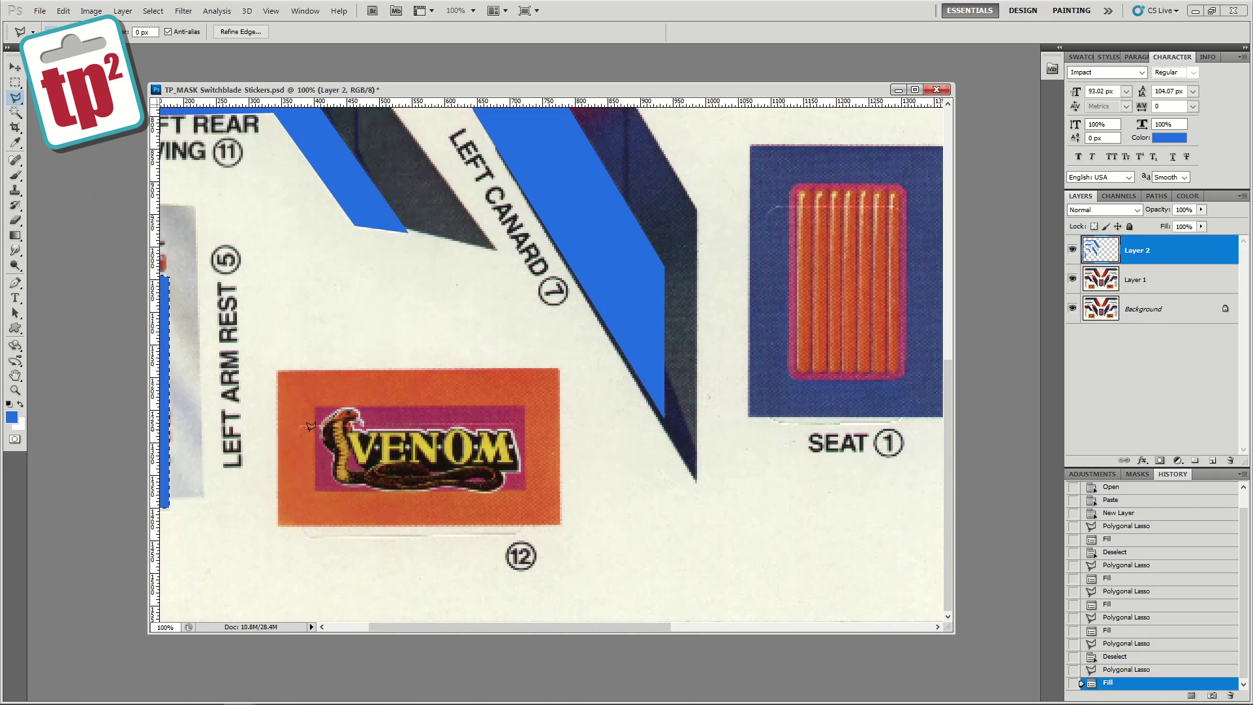
{"action": "left_click", "coordinate": [520, 536]}
{"action": "left_click", "coordinate": [520, 424]}
{"action": "left_click", "coordinate": [301, 420]}
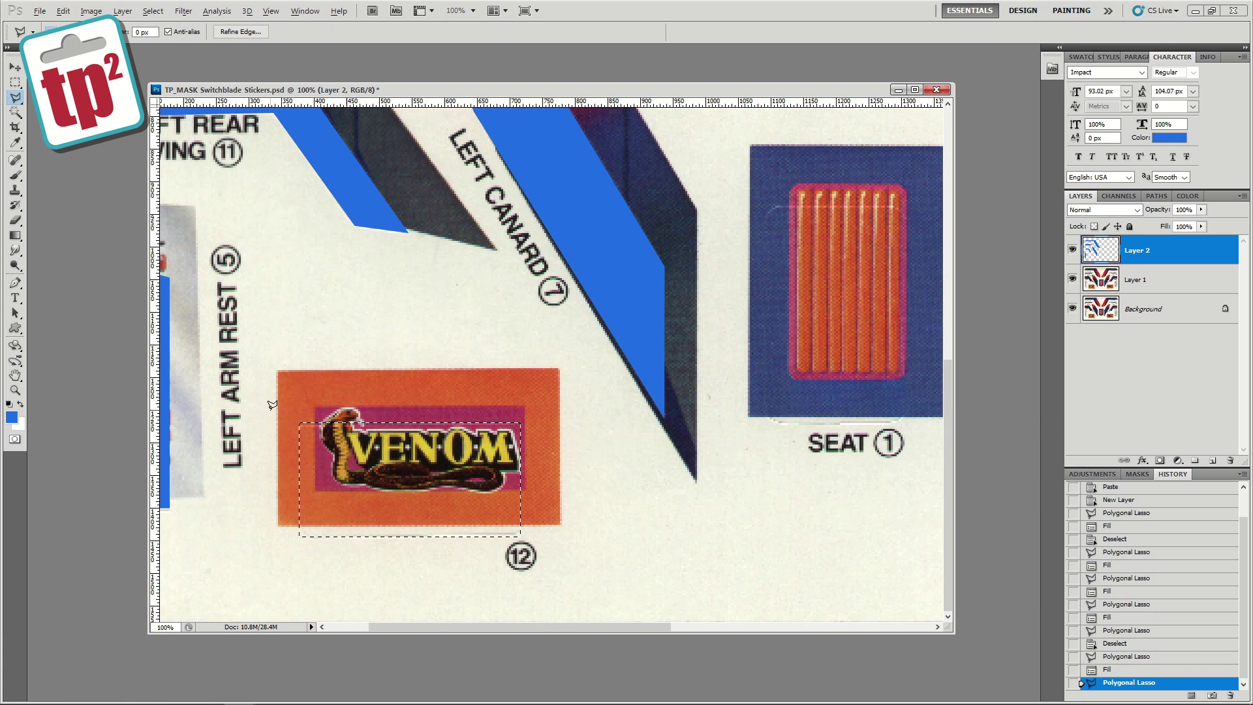
{"action": "key", "text": "alt+BackSpace"}
- Deselect and draw a blue rounded rectangle with an 18 px radius over the seat sticker's cut line
{"action": "key", "text": "z"}
{"action": "left_click_drag", "start_coordinate": [671, 407], "coordinate": [278, 486]}
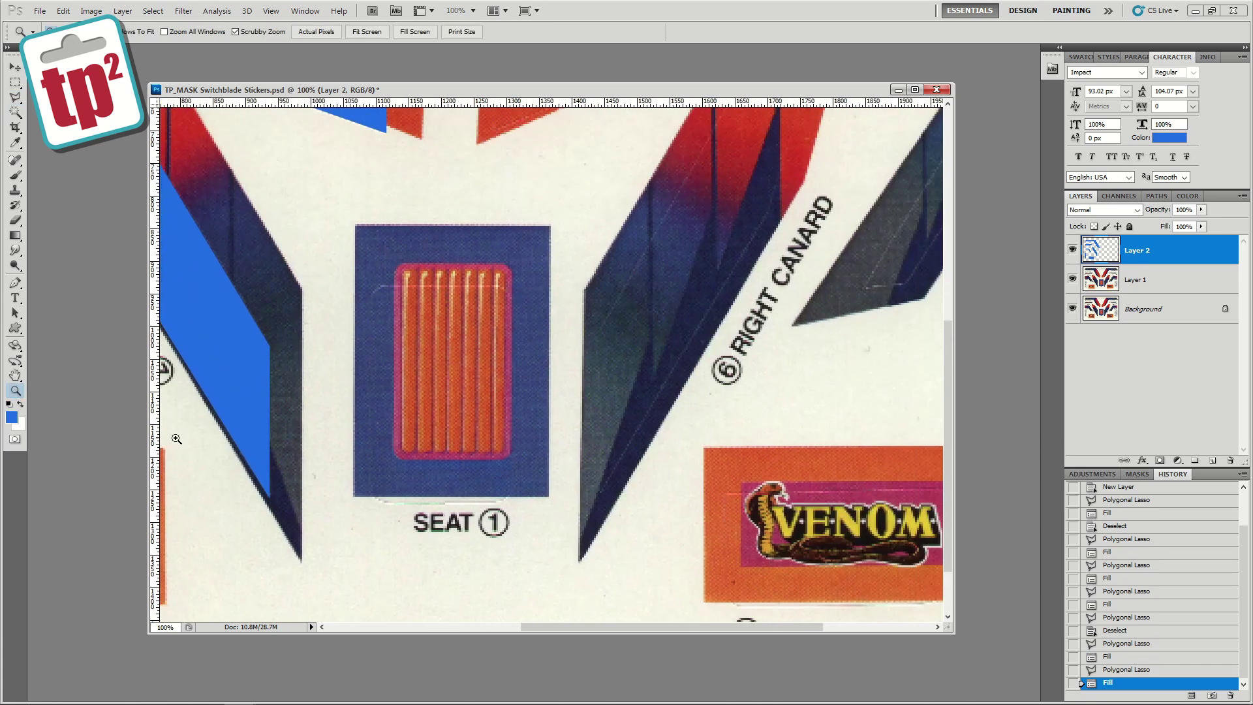
{"action": "left_click", "coordinate": [446, 354]}
{"action": "left_click_drag", "start_coordinate": [445, 353], "coordinate": [464, 307]}
{"action": "left_click", "coordinate": [452, 321], "text": "alt"}
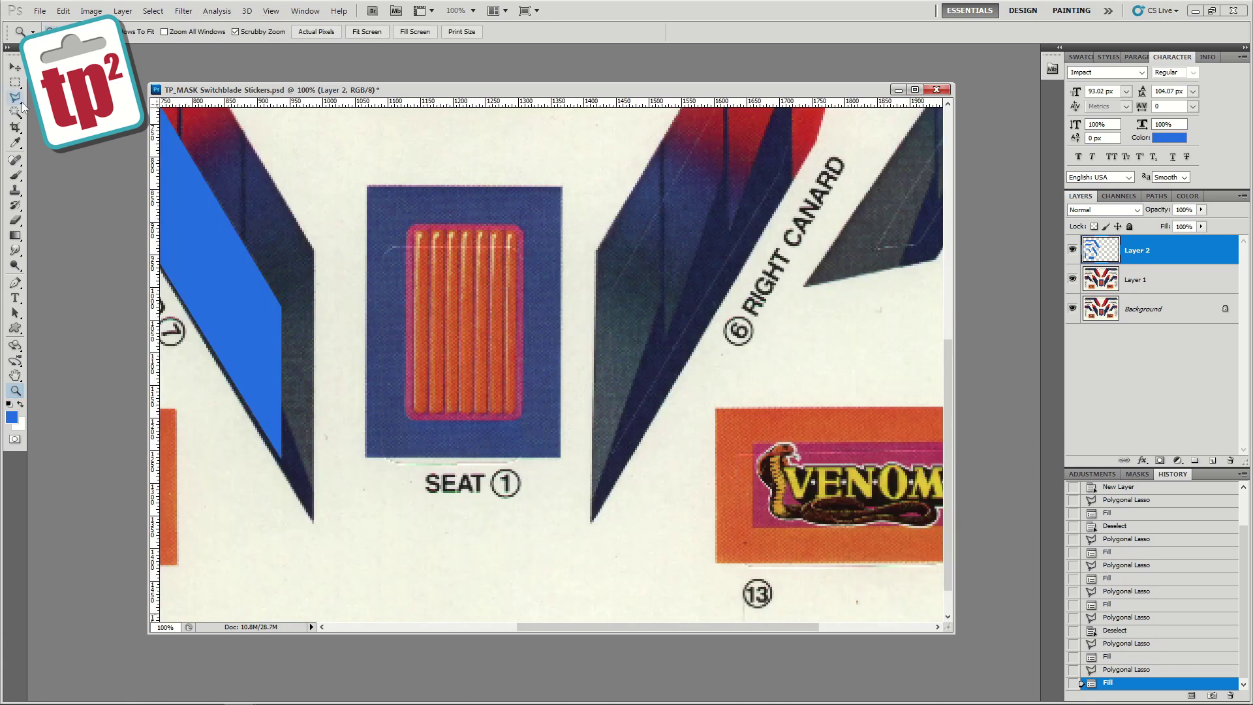
{"action": "key", "text": "ctrl+d"}
{"action": "key", "text": "u"}
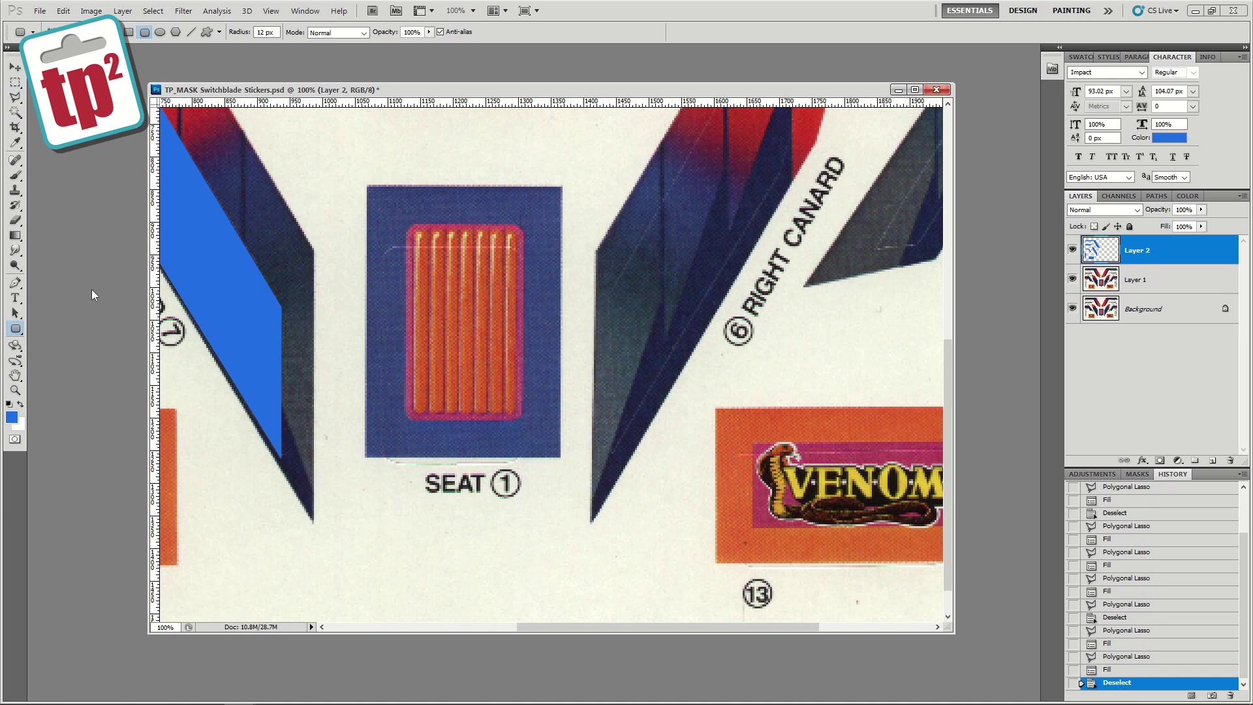
{"action": "left_click", "coordinate": [11, 331]}
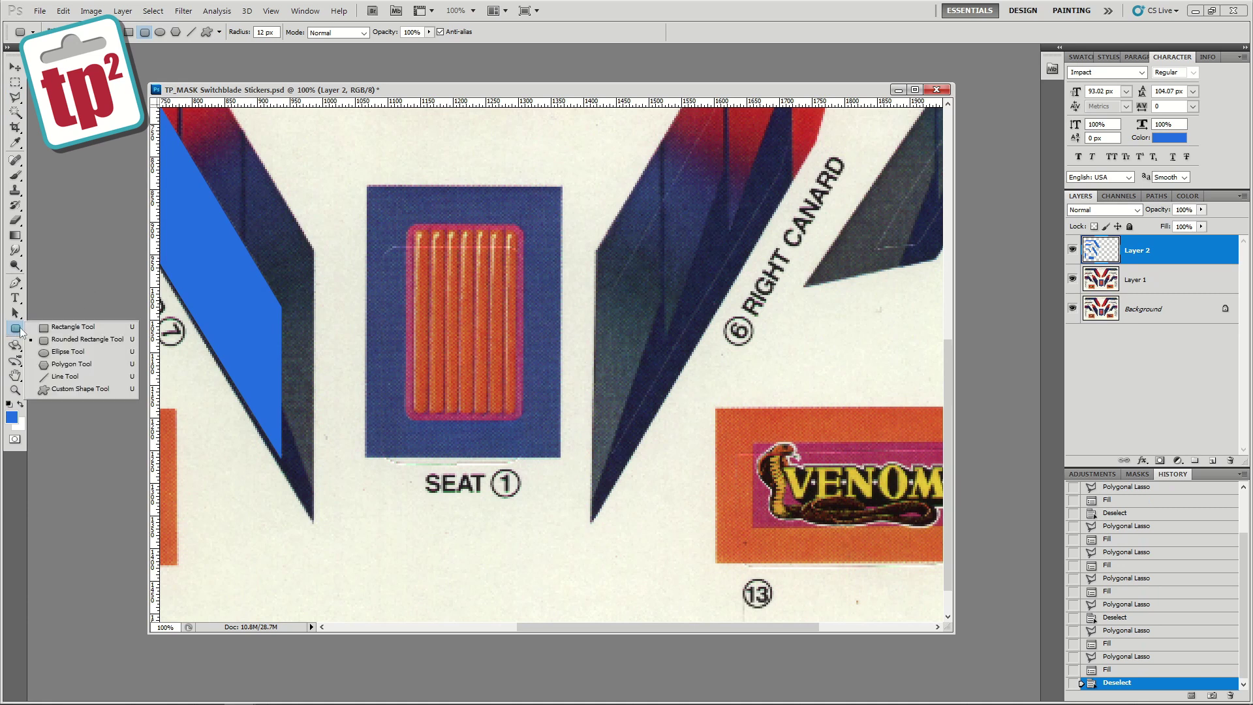
{"action": "left_click", "coordinate": [59, 344]}
{"action": "left_click", "coordinate": [262, 34]}
{"action": "type", "text": "1"}
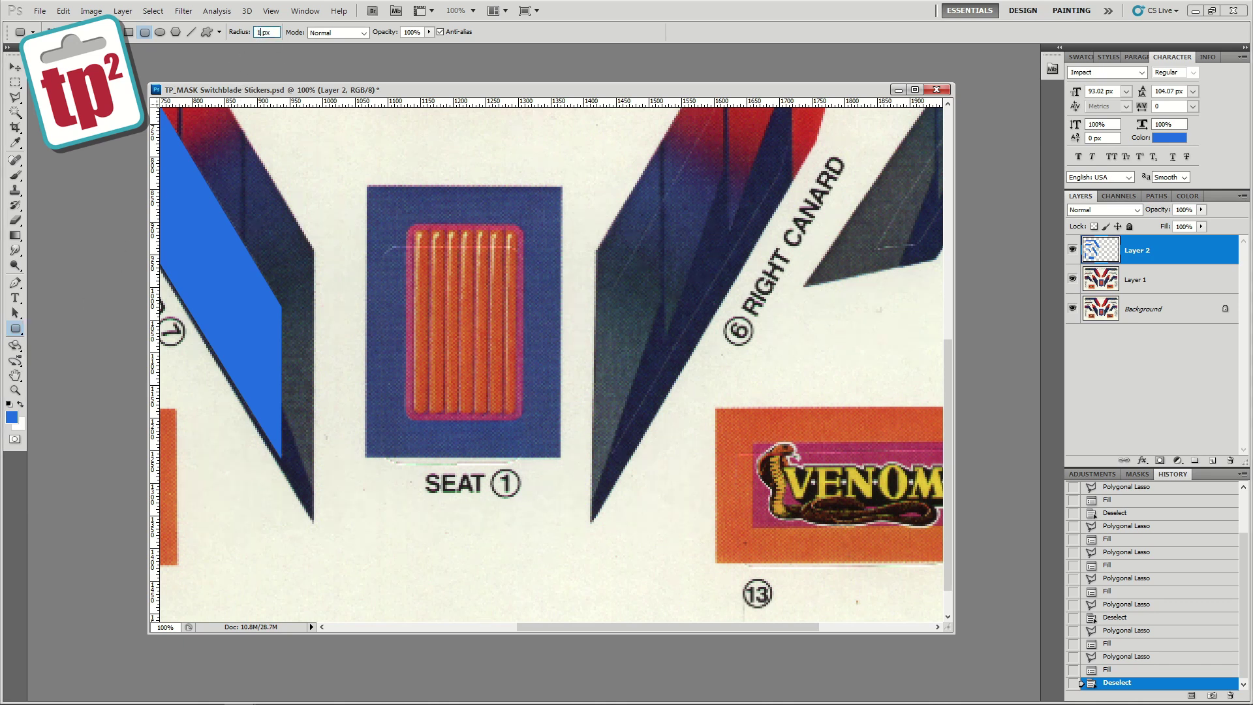
{"action": "left_click_drag", "start_coordinate": [382, 247], "coordinate": [402, 274]}
{"action": "left_click_drag", "start_coordinate": [454, 366], "coordinate": [522, 465]}
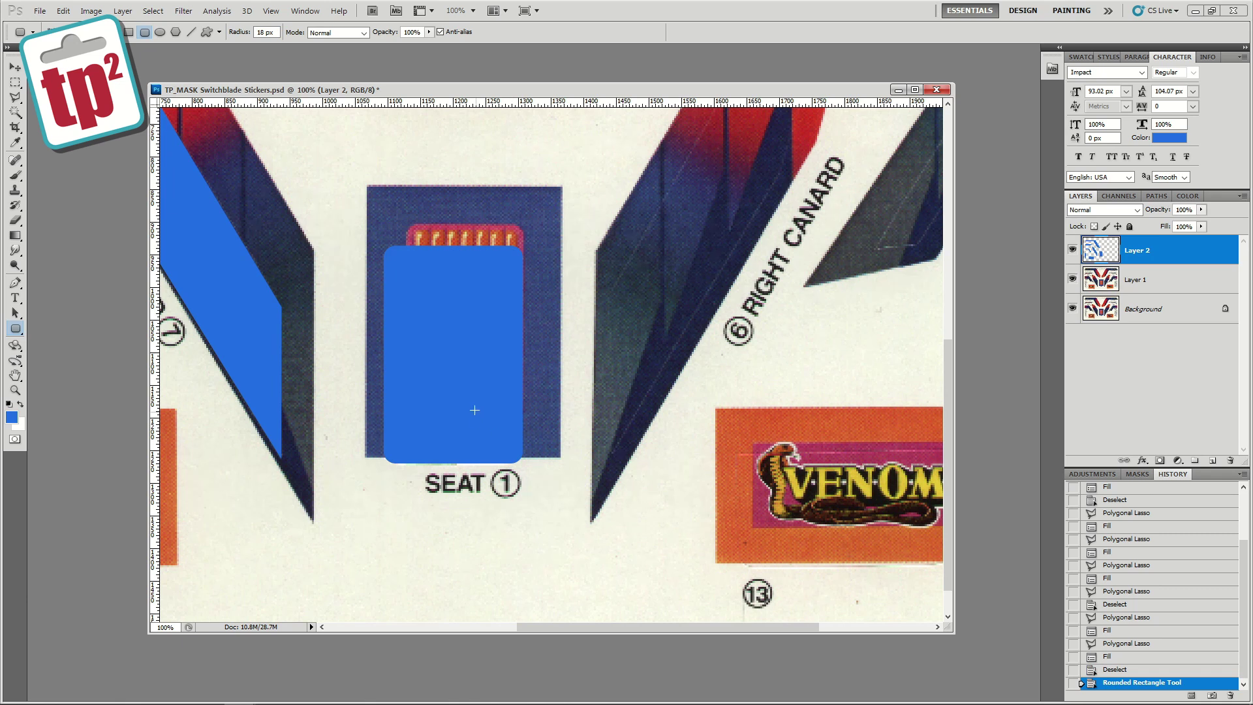
- Move the blue cut shapes together up and to the right so they sit inside their printed stickers
{"action": "left_click", "coordinate": [15, 390]}
{"action": "left_click", "coordinate": [383, 368], "text": "alt"}
{"action": "left_click", "coordinate": [383, 368], "text": "alt"}
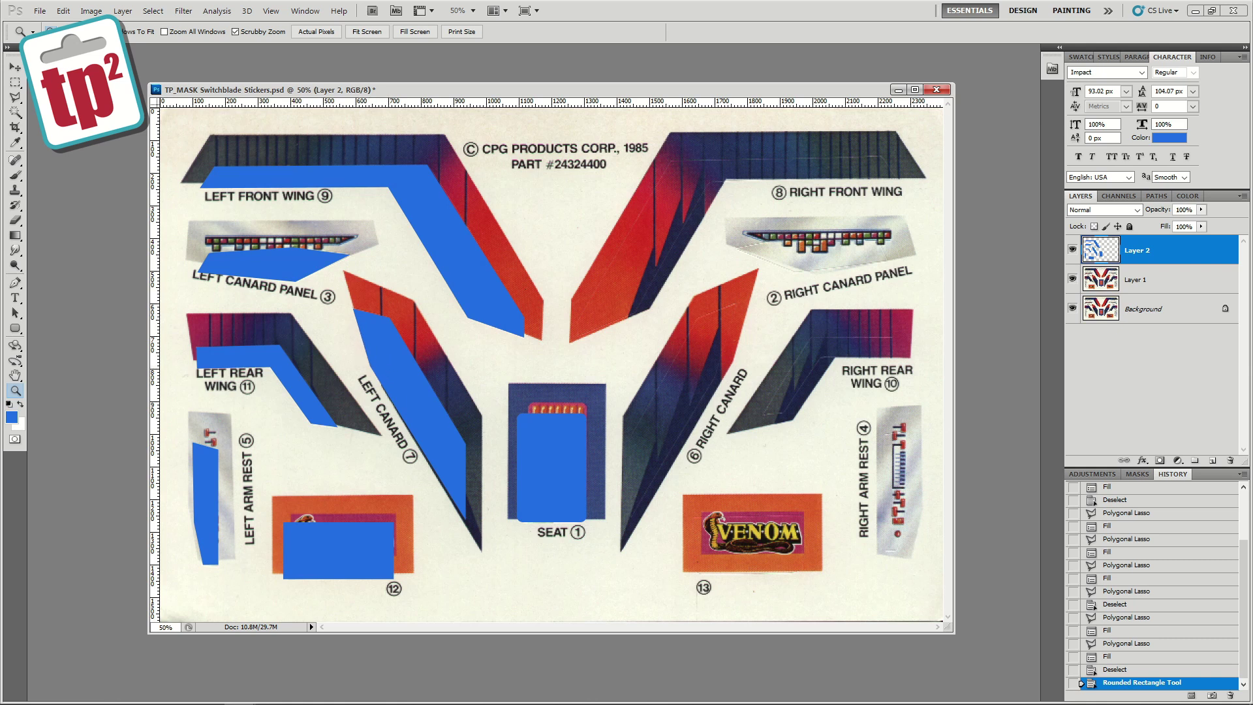
{"action": "left_click", "coordinate": [15, 68]}
{"action": "left_click_drag", "start_coordinate": [424, 417], "coordinate": [432, 408]}
- Fine-tune the blue shapes' position over the sticker artwork with Layer 2 at 64% opacity, and restore its opacity to 100%
{"action": "left_click", "coordinate": [1202, 210]}
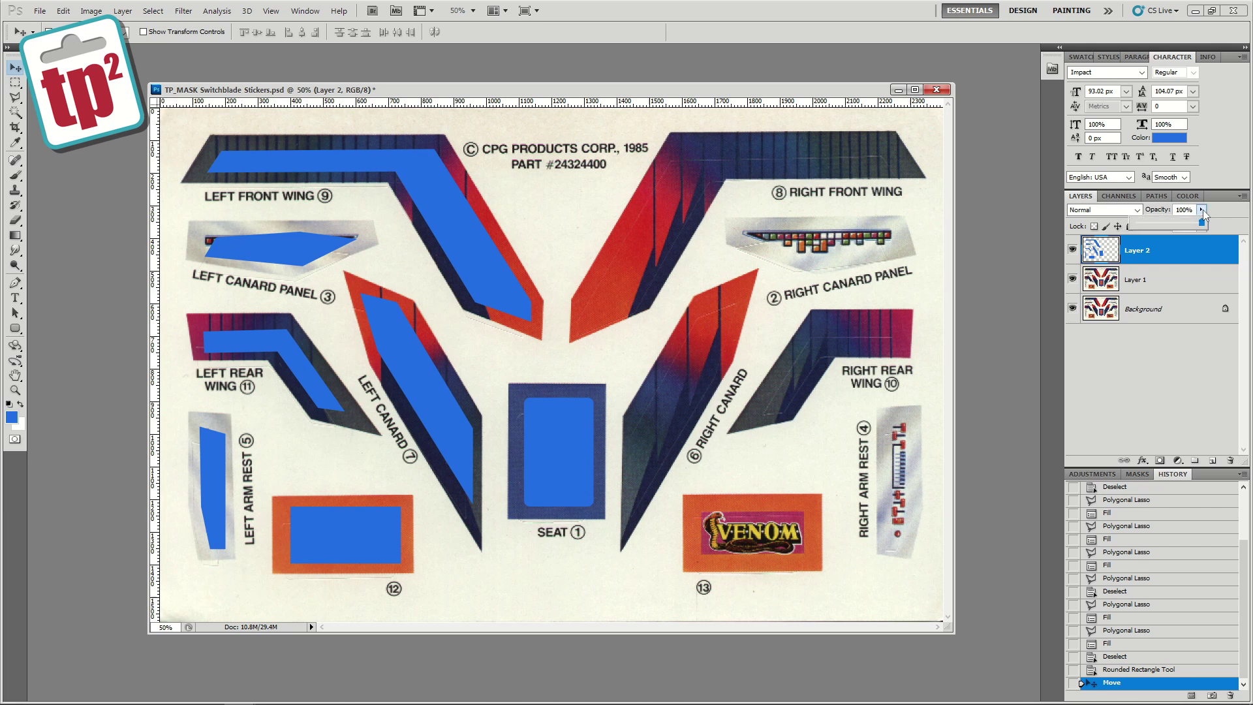
{"action": "left_click_drag", "start_coordinate": [1187, 223], "coordinate": [1177, 224]}
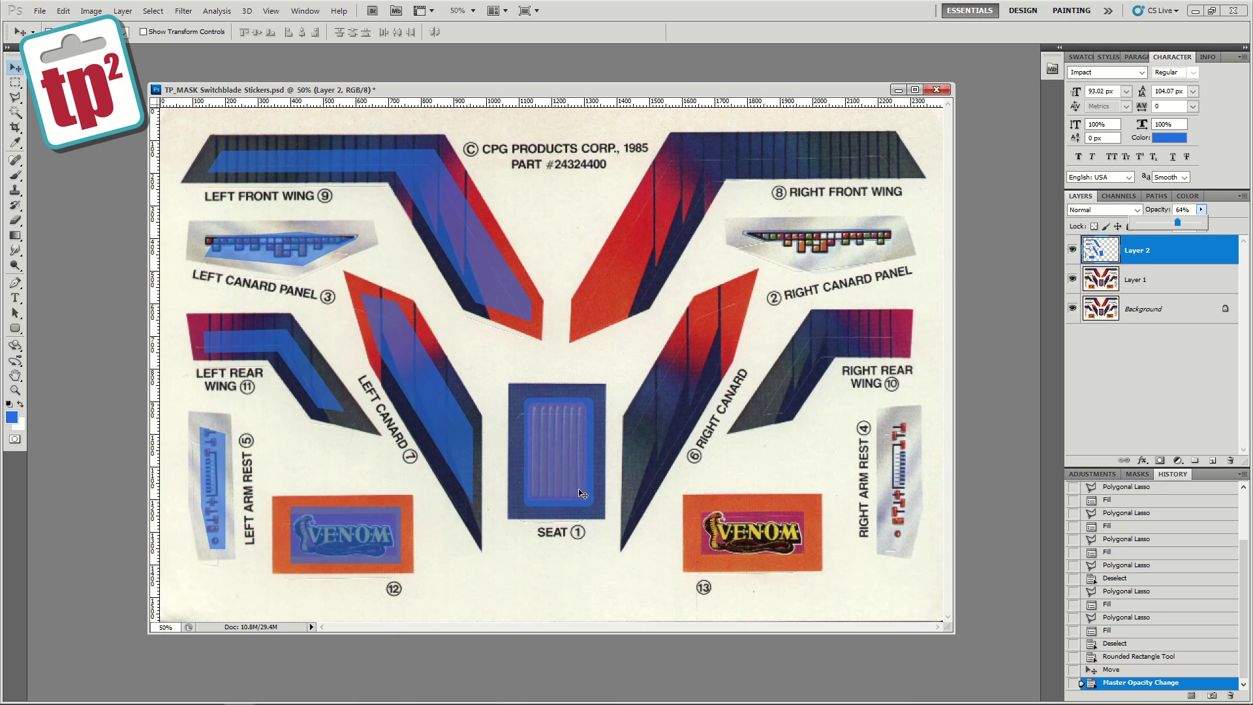
{"action": "scroll", "coordinate": [561, 491], "scroll_direction": "down", "scroll_amount": 2}
{"action": "scroll", "coordinate": [565, 489], "scroll_direction": "down", "scroll_amount": 1}
{"action": "left_click", "coordinate": [563, 488]}
{"action": "left_click_drag", "start_coordinate": [563, 488], "coordinate": [561, 486]}
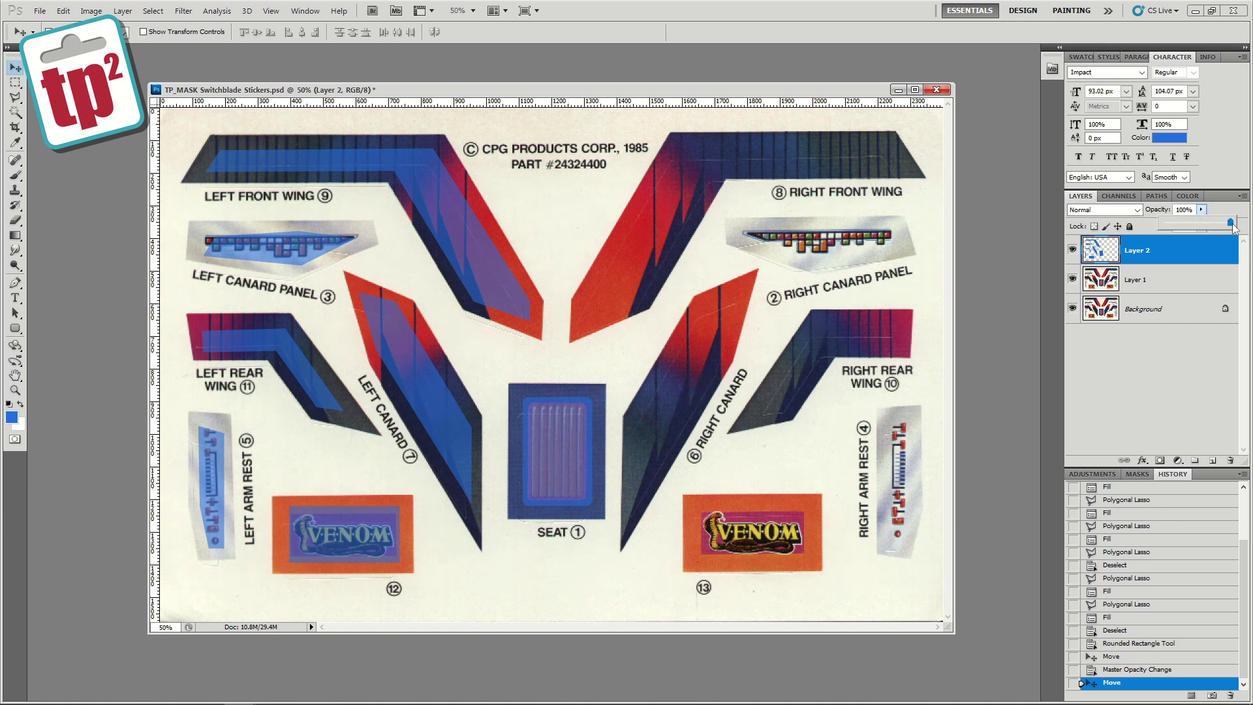
{"action": "left_click_drag", "start_coordinate": [1233, 228], "coordinate": [1234, 227]}
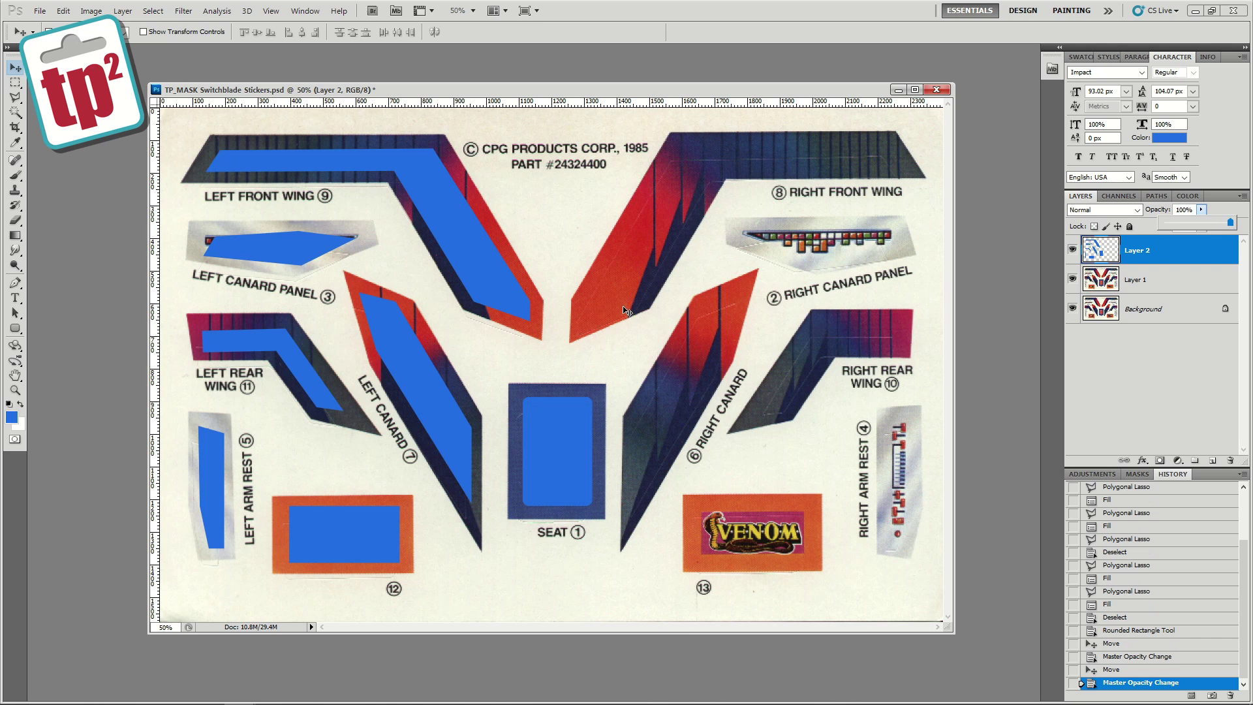
- Copy all the blue shapes onto a new layer and flip the copy horizontally
{"action": "key", "text": "ctrl+a"}
{"action": "key", "text": "ctrl+v"}
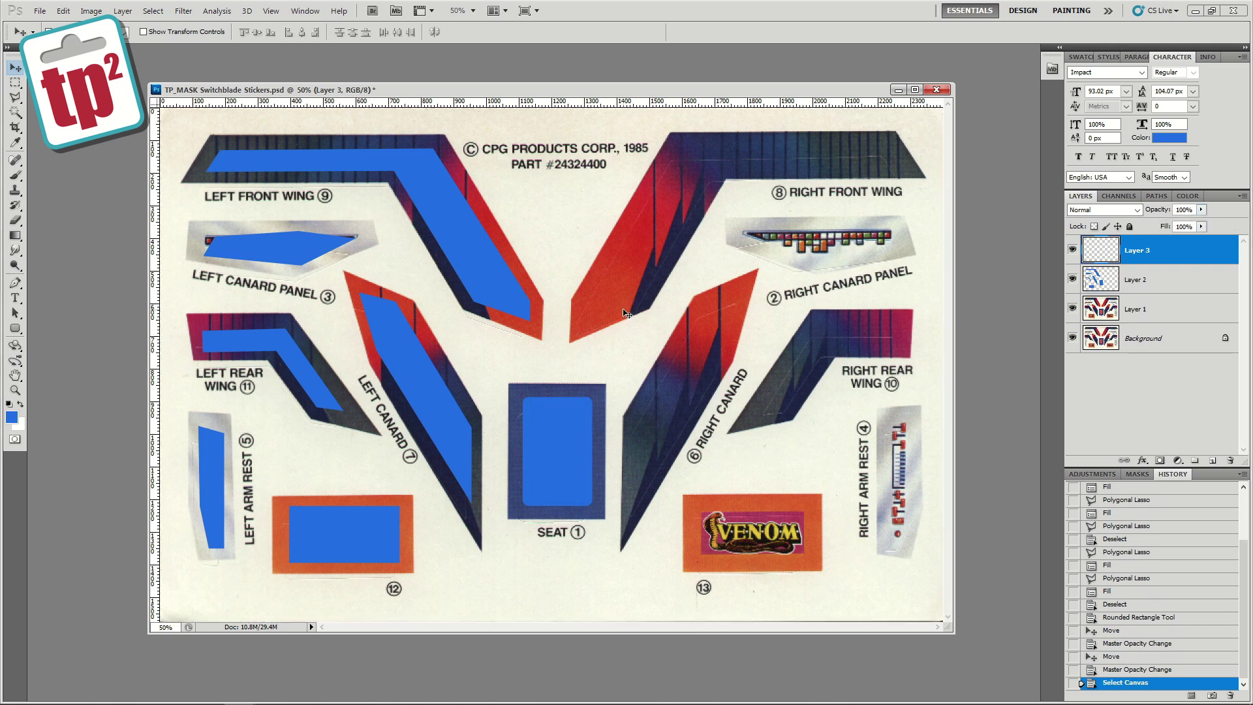
{"action": "left_click", "coordinate": [62, 11]}
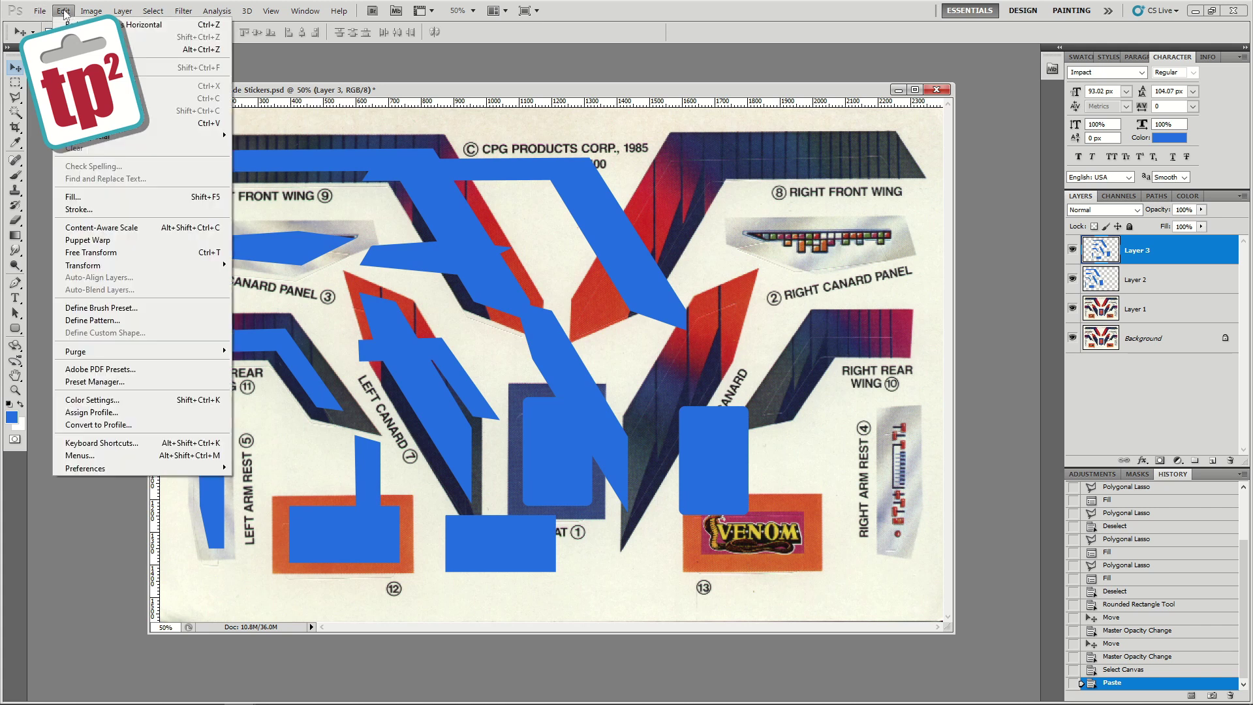
{"action": "mouse_move", "coordinate": [115, 266]}
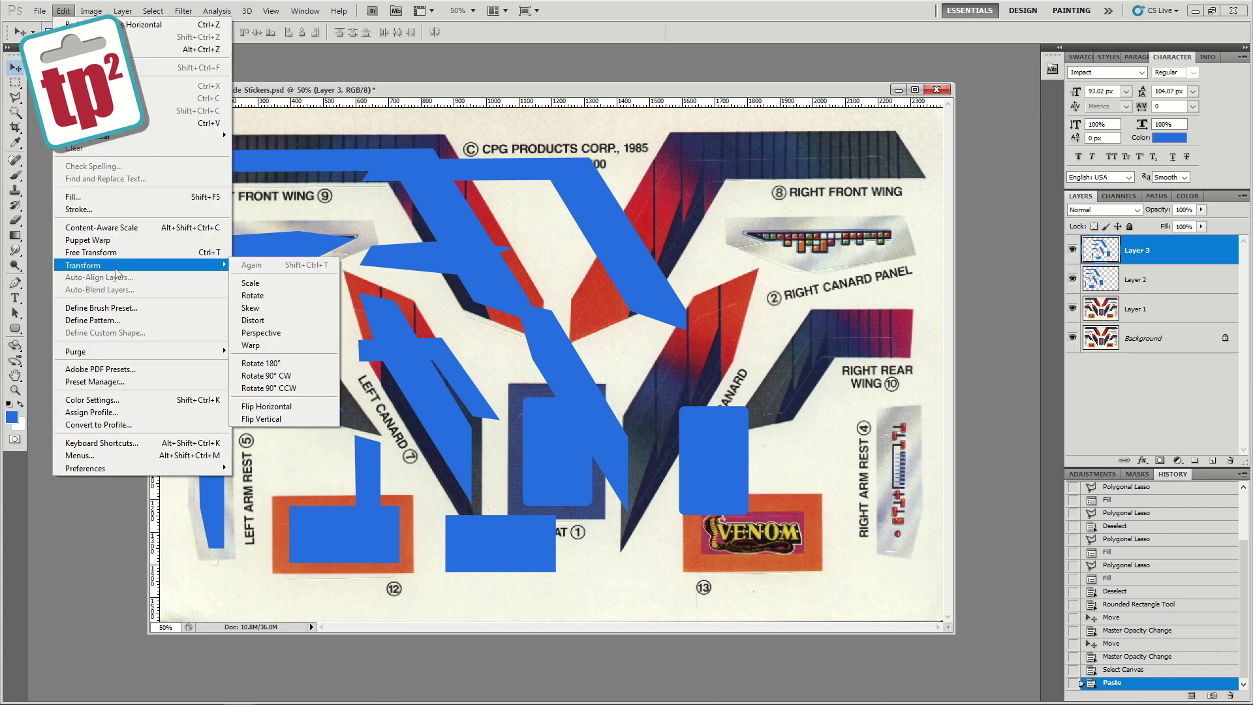
{"action": "left_click", "coordinate": [279, 407]}
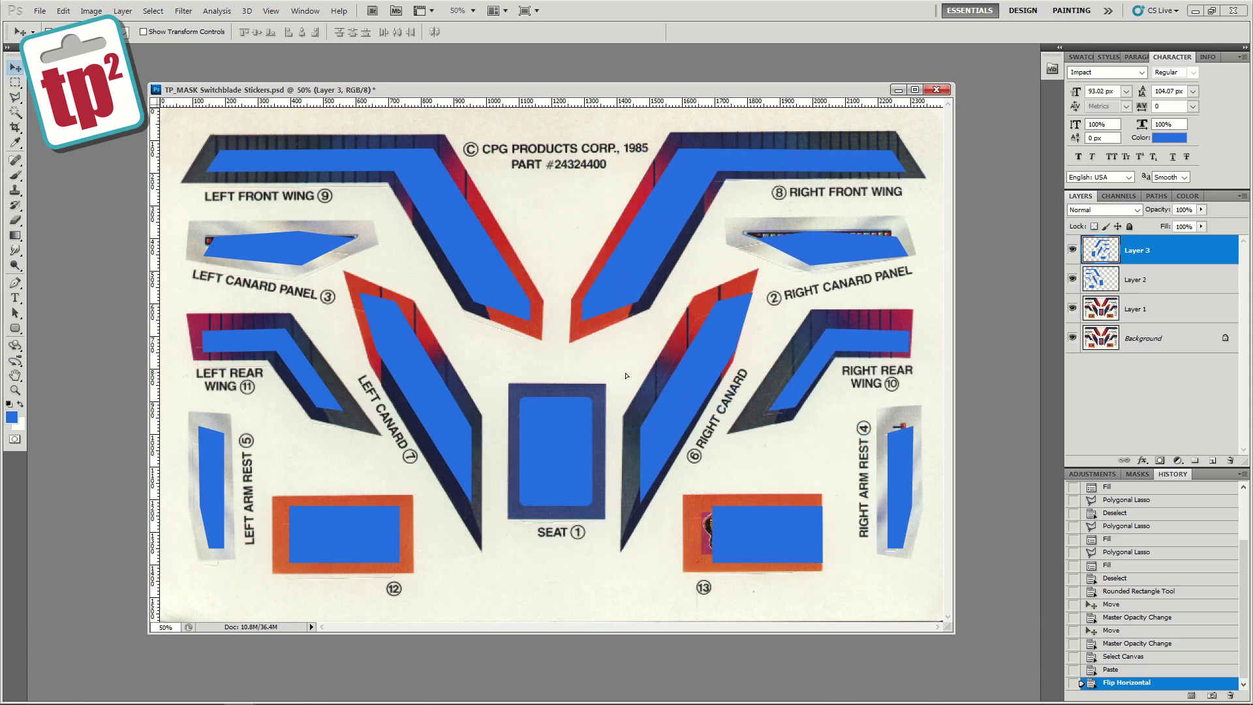
- Move the flipped shapes over the right-hand stickers and nudge them into alignment
{"action": "left_click_drag", "start_coordinate": [625, 376], "coordinate": [628, 381]}
{"action": "key", "text": "Right"}
{"action": "key", "text": "Left"}
{"action": "key", "text": "Left"}
{"action": "key", "text": "Up"}
{"action": "key", "text": "Up"}
{"action": "key", "text": "Right"}
{"action": "key", "text": "Left"}
{"action": "key", "text": "Left"}
{"action": "key", "text": "Left"}
{"action": "key", "text": "Left"}
{"action": "key", "text": "Left"}
{"action": "key", "text": "Left"}
{"action": "key", "text": "Left"}
{"action": "key", "text": "Left"}
{"action": "key", "text": "Up"}
{"action": "key", "text": "Left"}
{"action": "key", "text": "Up"}
{"action": "key", "text": "Left"}
{"action": "key", "text": "Down"}
{"action": "key", "text": "Left"}
{"action": "key", "text": "Down"}
{"action": "key", "text": "Down"}
{"action": "key", "text": "Up"}
{"action": "key", "text": "Left"}
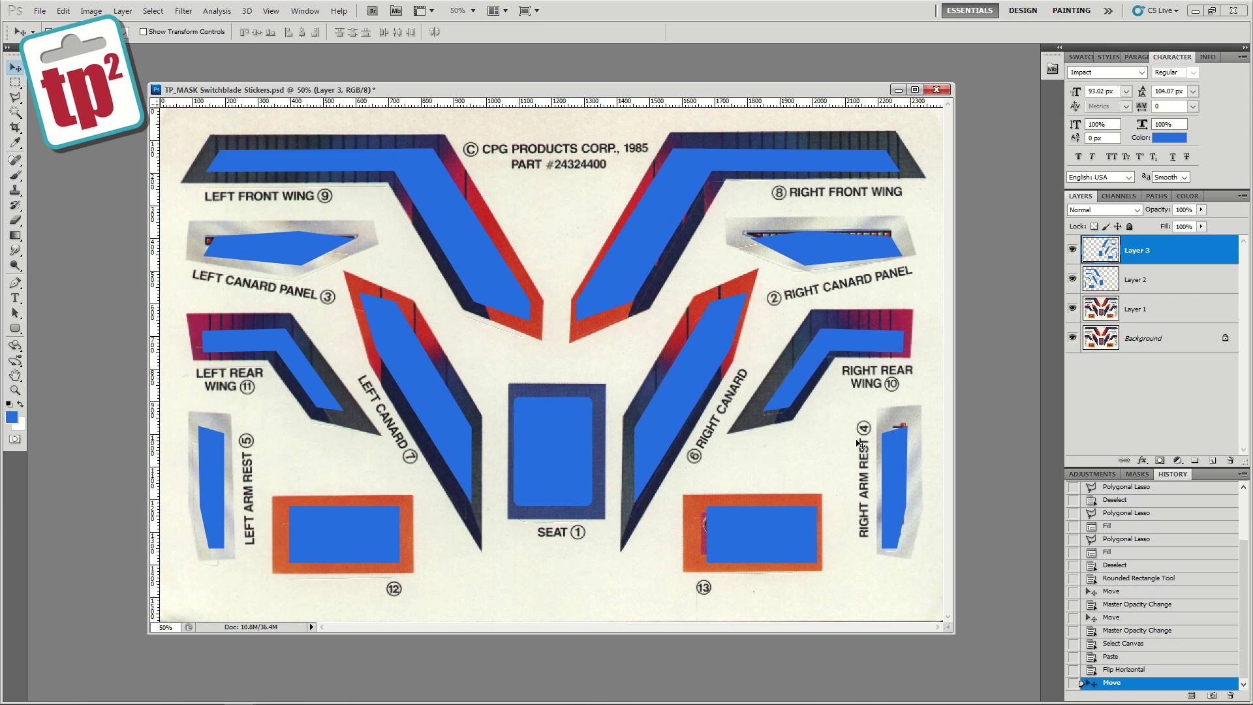
- Set Layer 3's opacity to 75% and shift the rectangular shape over VENOM sticker 13 to match its artwork
{"action": "key", "text": "z"}
{"action": "left_click", "coordinate": [761, 461]}
{"action": "left_click_drag", "start_coordinate": [748, 449], "coordinate": [542, 379]}
{"action": "key", "text": "m"}
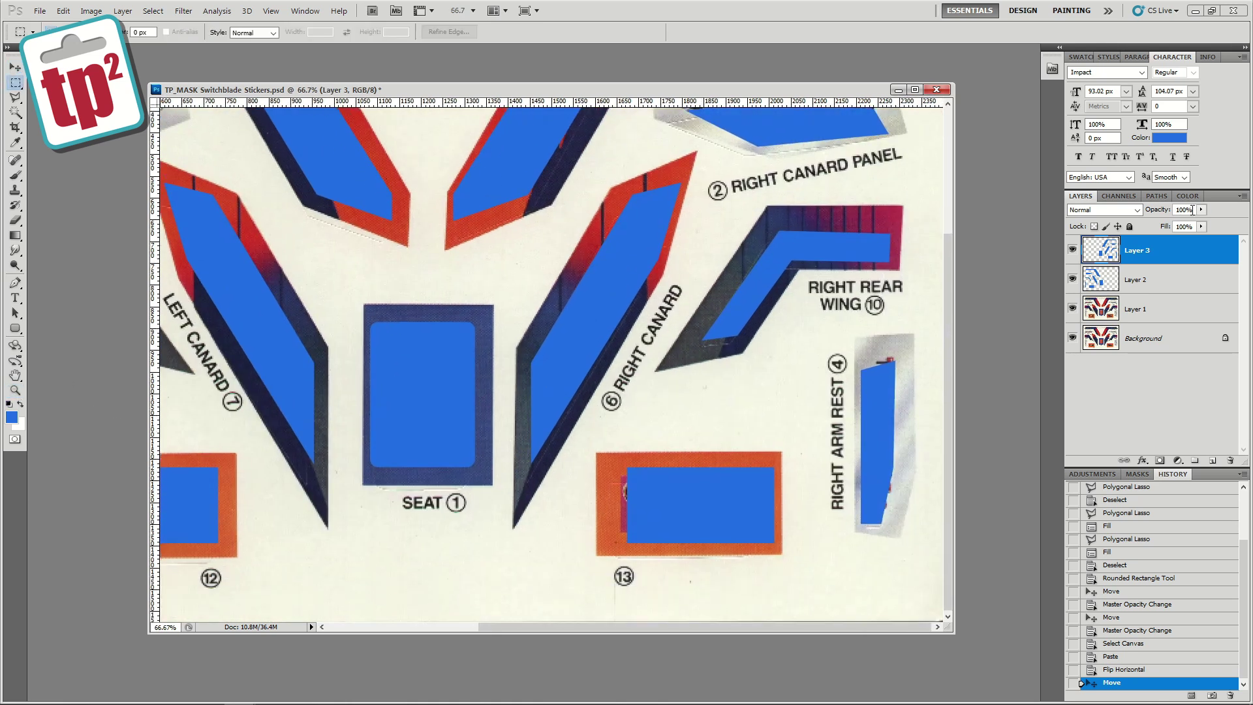
{"action": "key", "text": "7"}
{"action": "key", "text": "5"}
{"action": "key", "text": "v"}
{"action": "left_click_drag", "start_coordinate": [761, 545], "coordinate": [678, 472]}
- Select the right arm rest shape with the Rectangular Marquee, nudge it up and right over its artwork, and deselect
{"action": "key", "text": "m"}
{"action": "left_click_drag", "start_coordinate": [855, 344], "coordinate": [908, 556]}
{"action": "key", "text": "v"}
{"action": "key", "text": "Up"}
{"action": "key", "text": "Up"}
{"action": "key", "text": "Up"}
{"action": "key", "text": "Up"}
{"action": "key", "text": "Up"}
{"action": "key", "text": "Up"}
{"action": "key", "text": "shift+Right"}
{"action": "key", "text": "Right"}
{"action": "key", "text": "Right"}
{"action": "key", "text": "Right"}
{"action": "key", "text": "Right"}
{"action": "key", "text": "Right"}
{"action": "key", "text": "Right"}
{"action": "key", "text": "Right"}
{"action": "key", "text": "Right"}
{"action": "key", "text": "Up"}
{"action": "key", "text": "Up"}
{"action": "key", "text": "Up"}
{"action": "key", "text": "Up"}
{"action": "key", "text": "Up"}
{"action": "key", "text": "Up"}
{"action": "key", "text": "Up"}
{"action": "key", "text": "Up"}
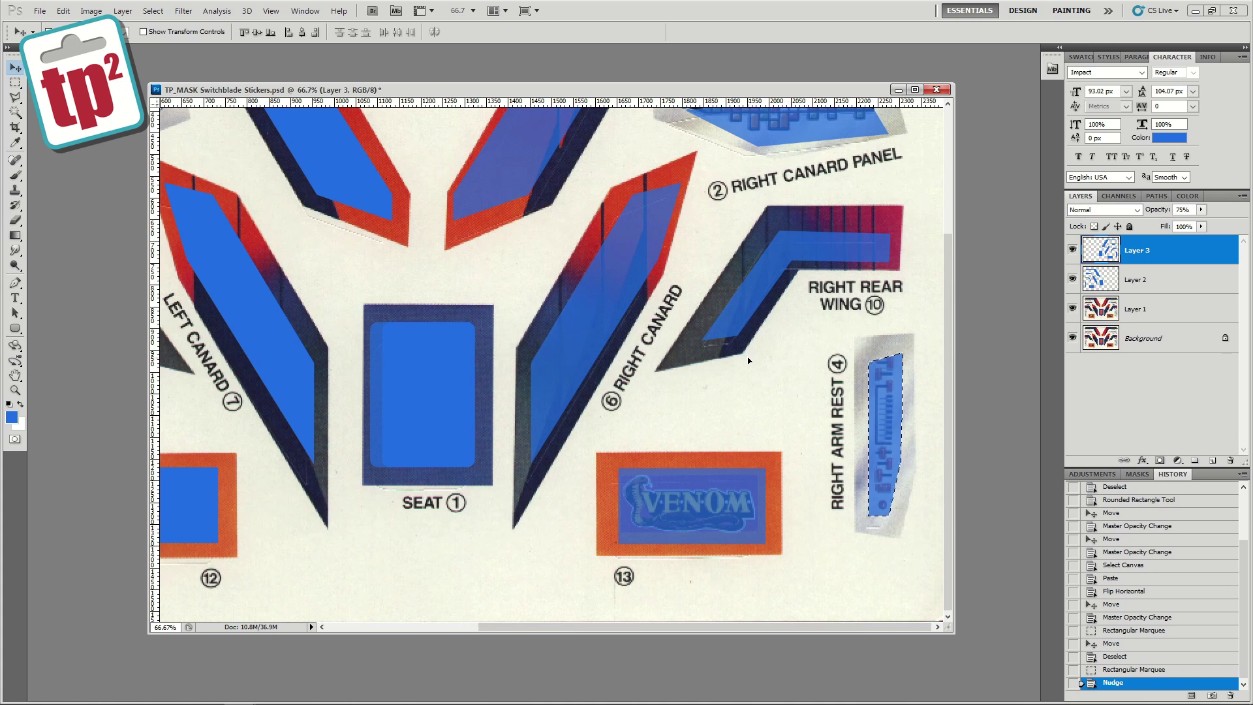
{"action": "key", "text": "m"}
{"action": "key", "text": "ctrl+d"}
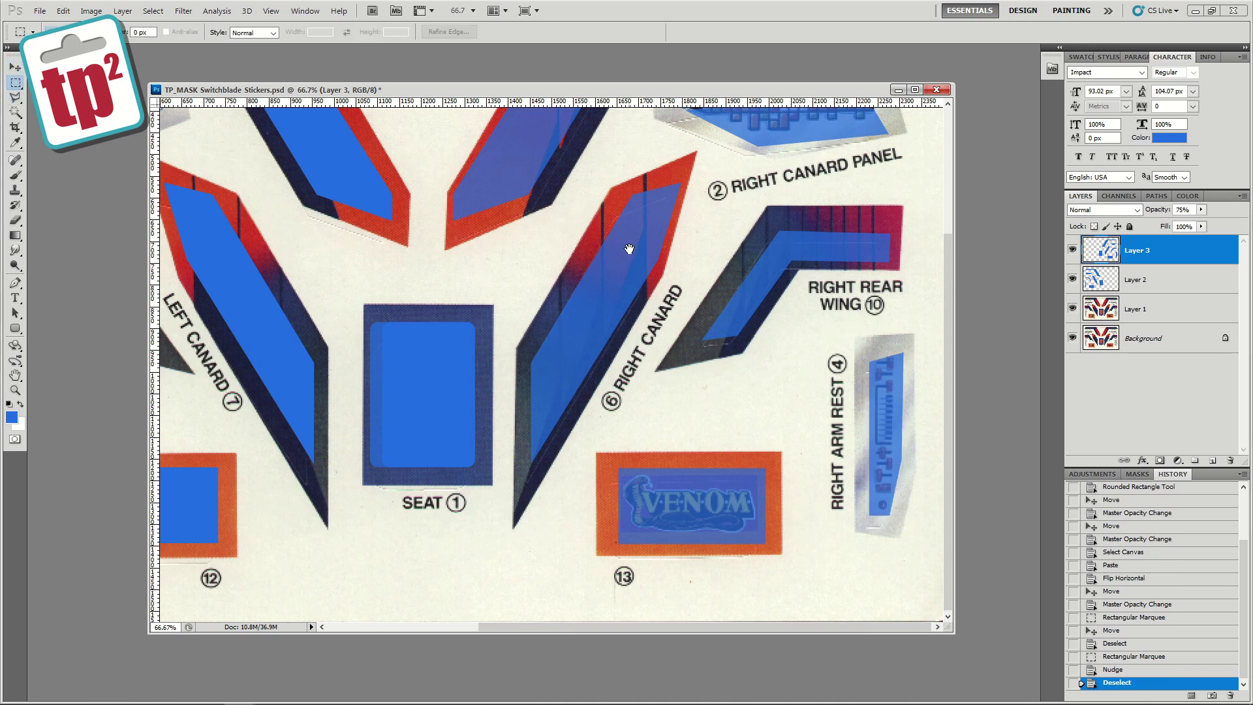
- Select the right canard panel shape with the Rectangular Marquee and nudge it left and up over its artwork
{"action": "scroll", "coordinate": [569, 461], "scroll_direction": "up", "scroll_amount": 5}
{"action": "left_click_drag", "start_coordinate": [658, 256], "coordinate": [904, 326]}
{"action": "key", "text": "v"}
{"action": "key", "text": "Up"}
{"action": "key", "text": "Left"}
{"action": "key", "text": "Left"}
{"action": "key", "text": "Left"}
{"action": "key", "text": "Left"}
{"action": "key", "text": "Left"}
{"action": "key", "text": "Left"}
{"action": "key", "text": "Left"}
{"action": "key", "text": "Left"}
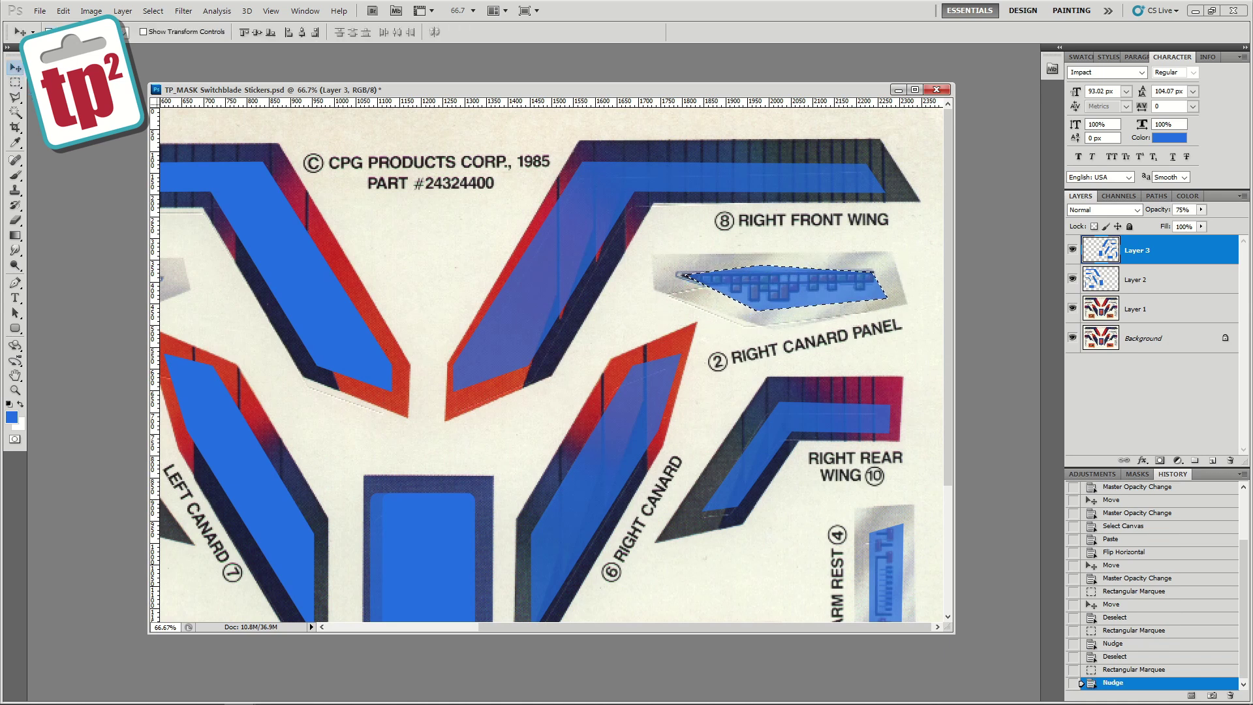
{"action": "key", "text": "Up"}
{"action": "key", "text": "Left"}
{"action": "key", "text": "Left"}
{"action": "key", "text": "Left"}
{"action": "key", "text": "Left"}
{"action": "key", "text": "Left"}
{"action": "key", "text": "Left"}
{"action": "key", "text": "Left"}
{"action": "key", "text": "Left"}
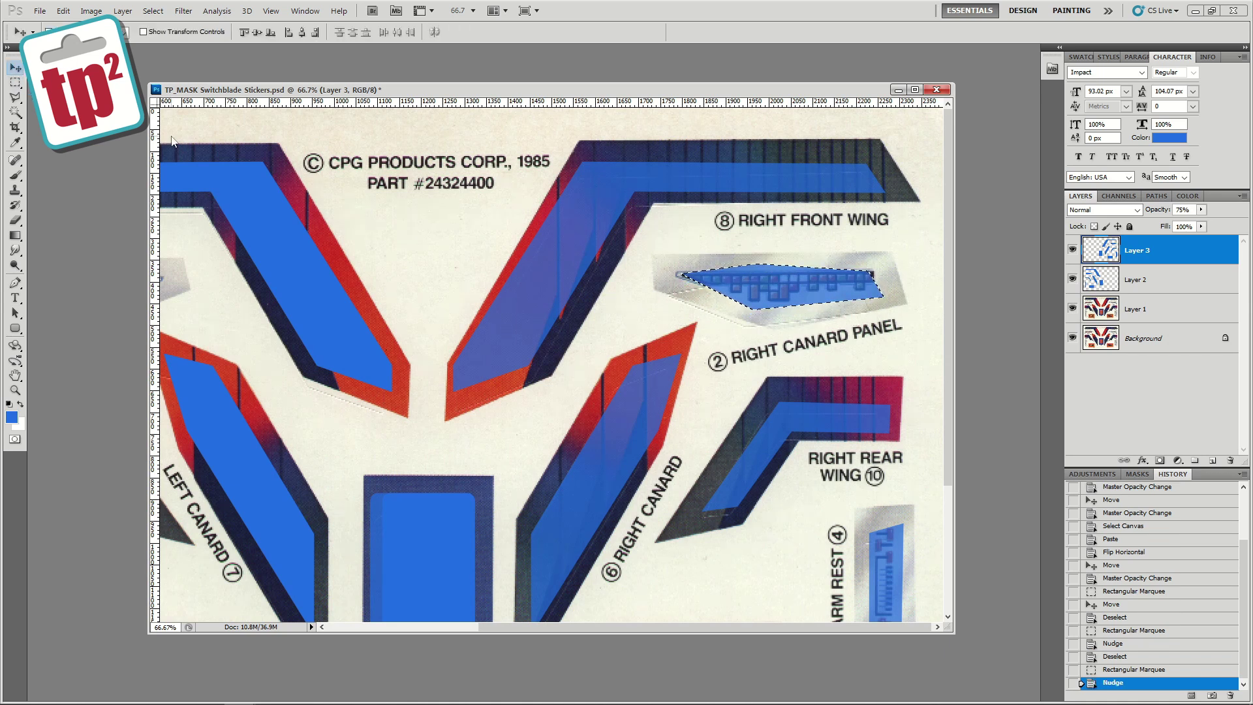
{"action": "key", "text": "Up"}
{"action": "key", "text": "Up"}
{"action": "key", "text": "Up"}
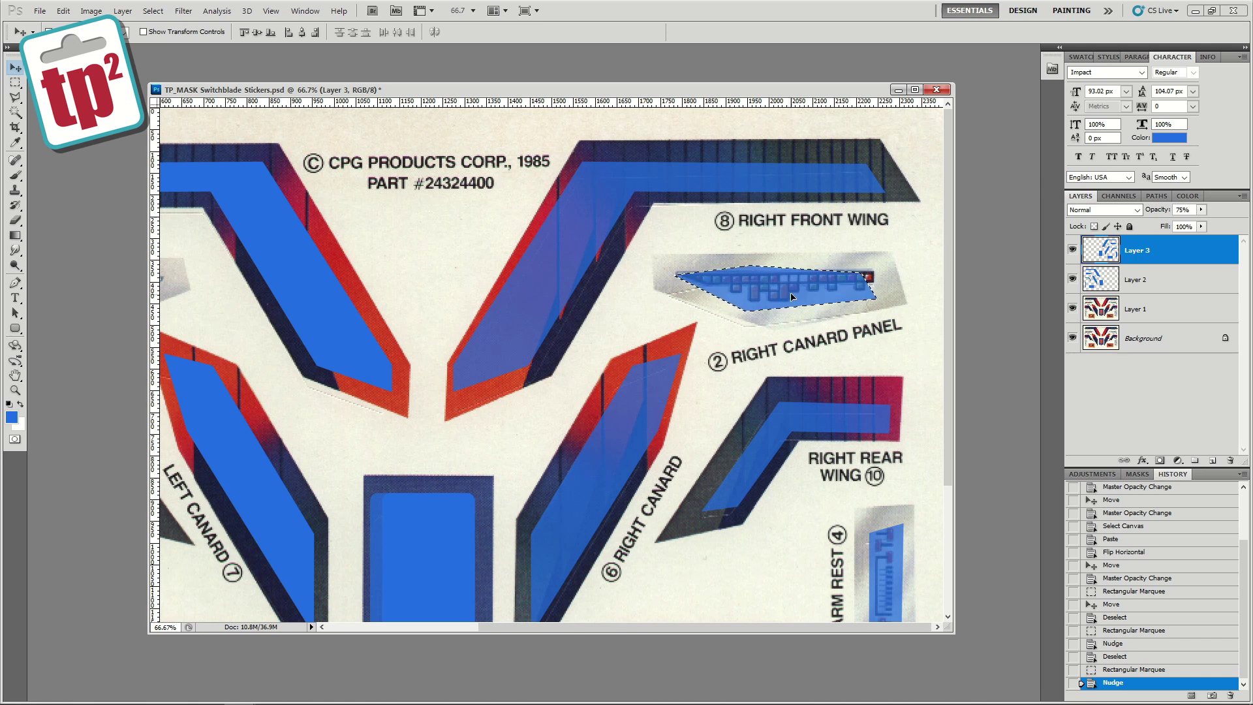
{"action": "key", "text": "Left"}
{"action": "key", "text": "Left"}
- Select the right front wing shape with the Polygonal Lasso and nudge it to the right, briefly hiding Layer 2 for comparison
{"action": "left_click", "coordinate": [15, 97]}
{"action": "left_click", "coordinate": [546, 149]}
{"action": "left_click", "coordinate": [469, 230]}
{"action": "left_click", "coordinate": [434, 313]}
{"action": "left_click", "coordinate": [422, 391]}
{"action": "left_click", "coordinate": [474, 420]}
{"action": "left_click", "coordinate": [565, 393]}
{"action": "left_click", "coordinate": [601, 319]}
{"action": "left_click", "coordinate": [899, 145]}
{"action": "left_click", "coordinate": [546, 149]}
{"action": "key", "text": "v"}
{"action": "key", "text": "Left"}
{"action": "key", "text": "Left"}
{"action": "key", "text": "Right"}
{"action": "key", "text": "Right"}
{"action": "key", "text": "Right"}
{"action": "key", "text": "Right"}
{"action": "key", "text": "Right"}
{"action": "key", "text": "Right"}
{"action": "key", "text": "Right"}
{"action": "key", "text": "Right"}
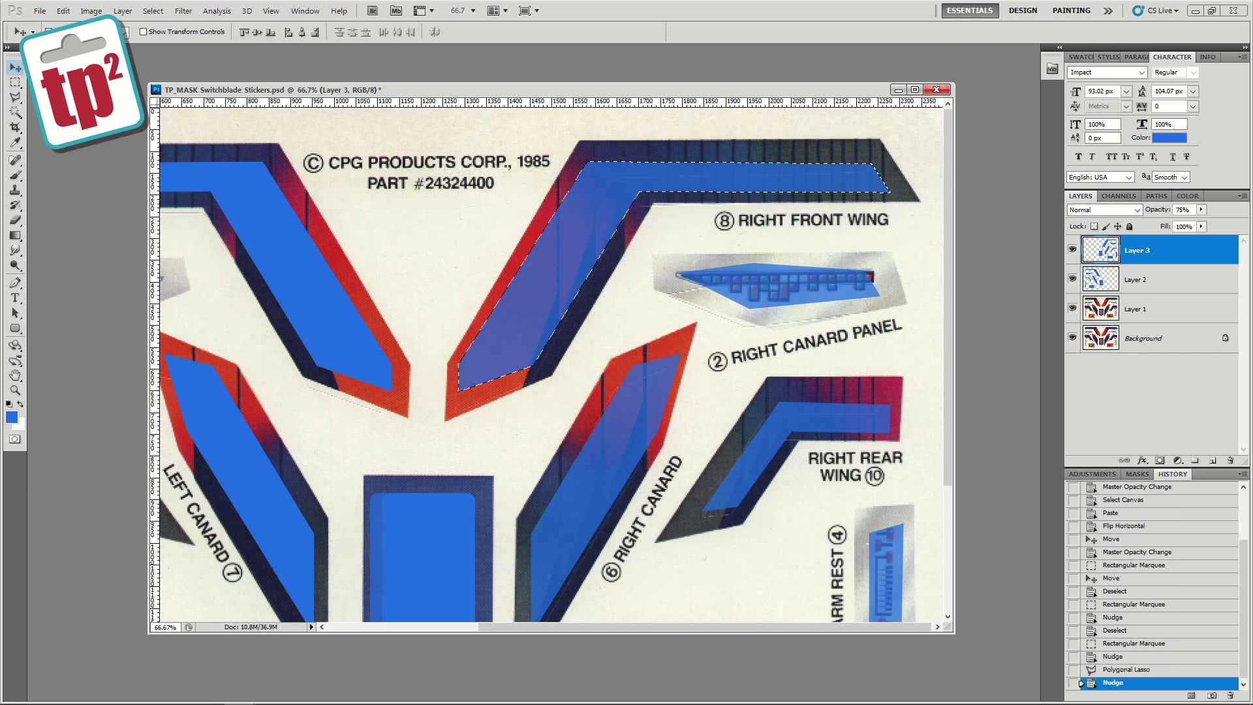
{"action": "left_click", "coordinate": [1072, 279]}
{"action": "key", "text": "Right"}
{"action": "key", "text": "Right"}
{"action": "key", "text": "Right"}
{"action": "key", "text": "Right"}
{"action": "key", "text": "Right"}
{"action": "key", "text": "Right"}
{"action": "key", "text": "Right"}
{"action": "key", "text": "Right"}
{"action": "key", "text": "Right"}
{"action": "key", "text": "Right"}
{"action": "key", "text": "Right"}
{"action": "key", "text": "Right"}
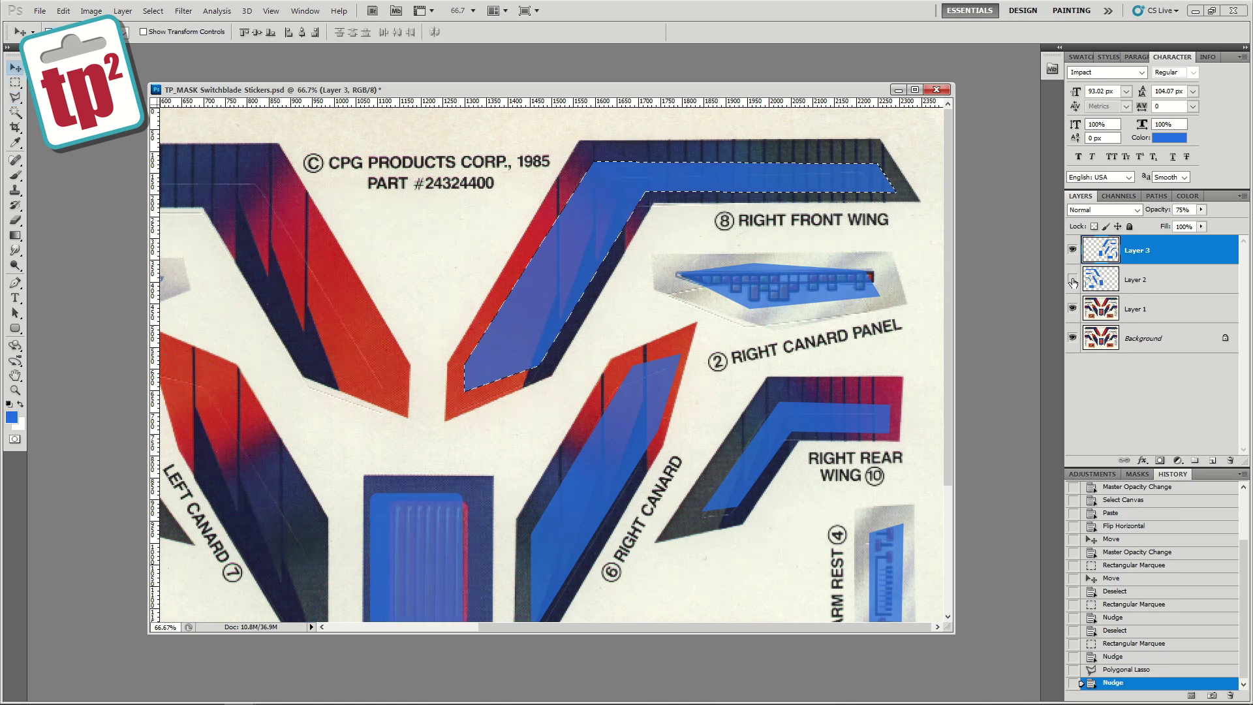
{"action": "left_click", "coordinate": [1072, 280]}
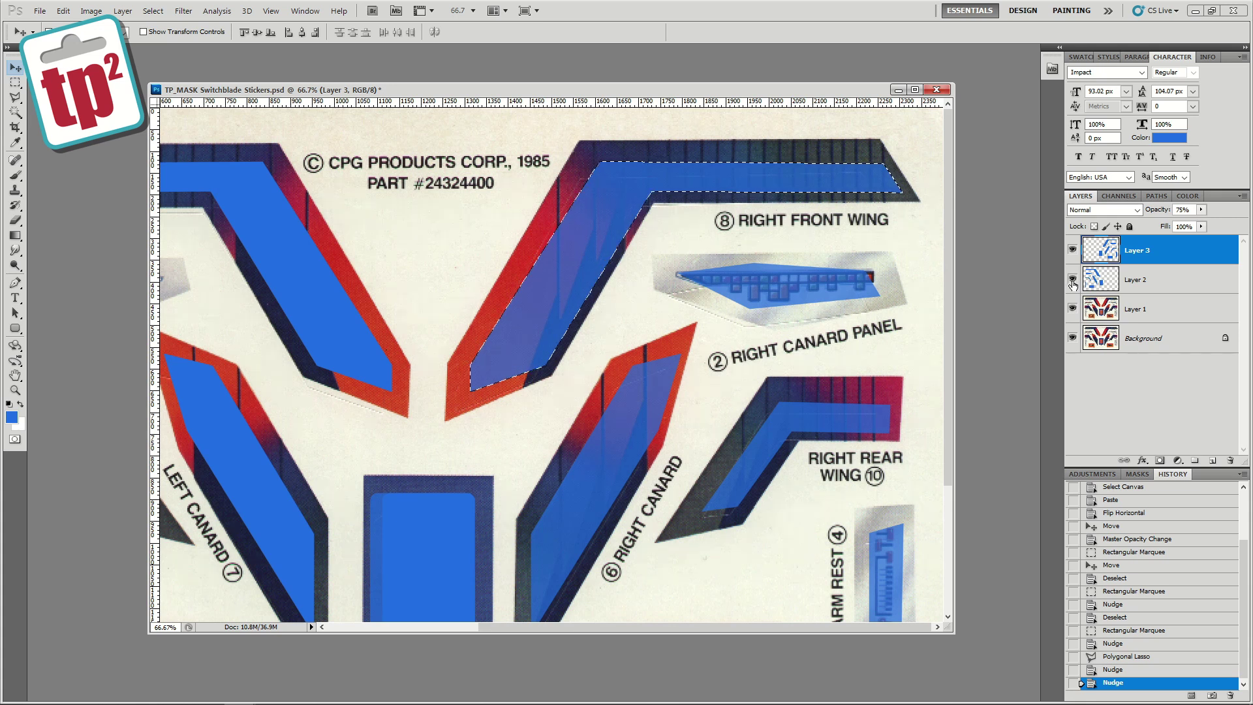
- Toggle the visibility of Layer 3 and Layer 2 to compare the shapes' alignment with the stickers beneath
{"action": "left_click_drag", "start_coordinate": [590, 468], "coordinate": [698, 352]}
{"action": "left_click", "coordinate": [1072, 249]}
{"action": "left_click", "coordinate": [1072, 249]}
{"action": "left_click", "coordinate": [1072, 278]}
{"action": "left_click", "coordinate": [1072, 278]}
{"action": "left_click", "coordinate": [1072, 278]}
{"action": "left_click", "coordinate": [1072, 279]}
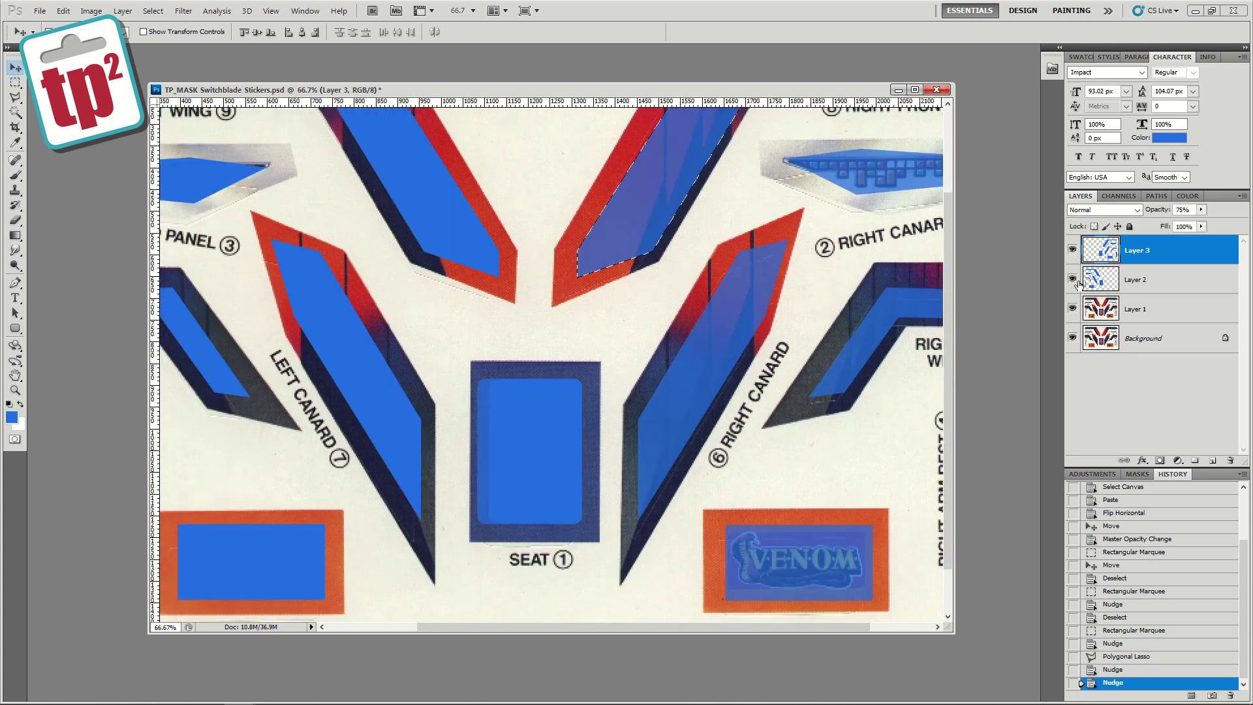
- Restore Layer 3's opacity to 100% and delete its duplicate seat shape
{"action": "left_click", "coordinate": [1201, 209]}
{"action": "left_click_drag", "start_coordinate": [1202, 223], "coordinate": [1219, 224]}
{"action": "key", "text": "m"}
{"action": "left_click_drag", "start_coordinate": [465, 344], "coordinate": [591, 557]}
{"action": "key", "text": "Delete"}
{"action": "left_click", "coordinate": [1139, 280]}
{"action": "key", "text": "ctrl+z"}
{"action": "left_click", "coordinate": [1143, 257]}
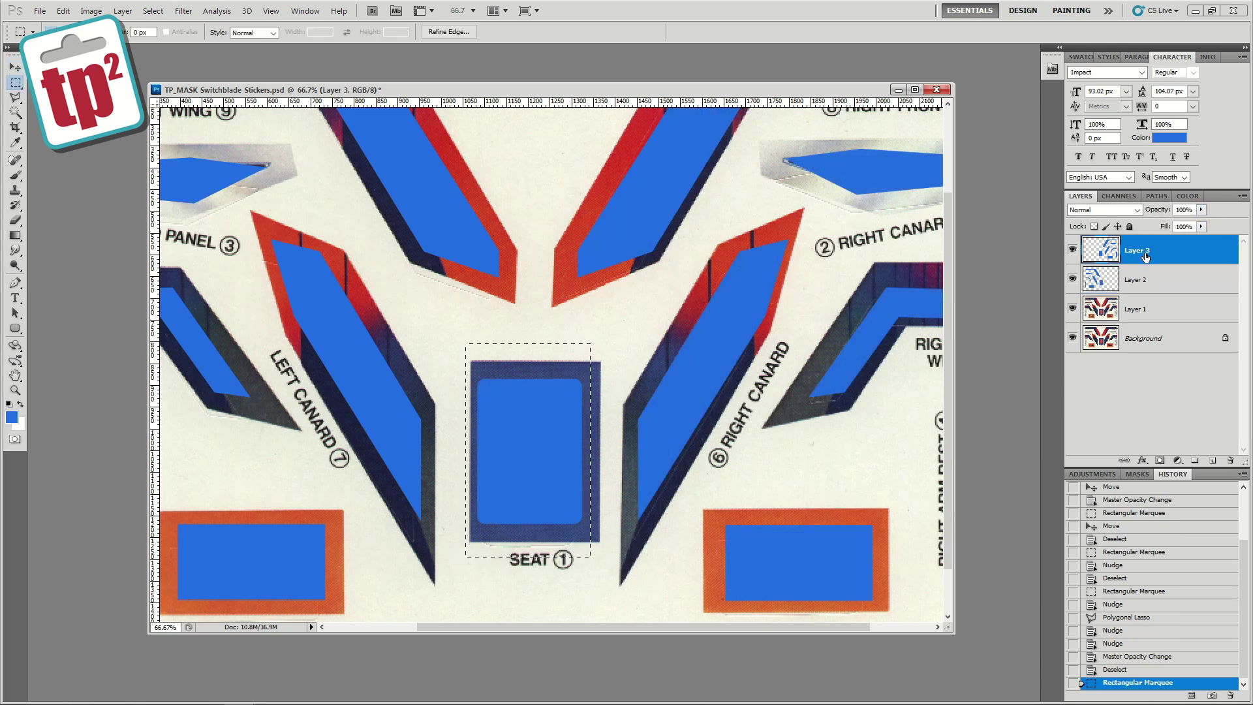
{"action": "key", "text": "Delete"}
{"action": "key", "text": "ctrl+d"}
- Merge the mirrored shapes of Layer 3 down into Layer 2
{"action": "left_click", "coordinate": [16, 391]}
{"action": "left_click", "coordinate": [515, 331], "text": "alt"}
{"action": "left_click", "coordinate": [516, 331], "text": "alt"}
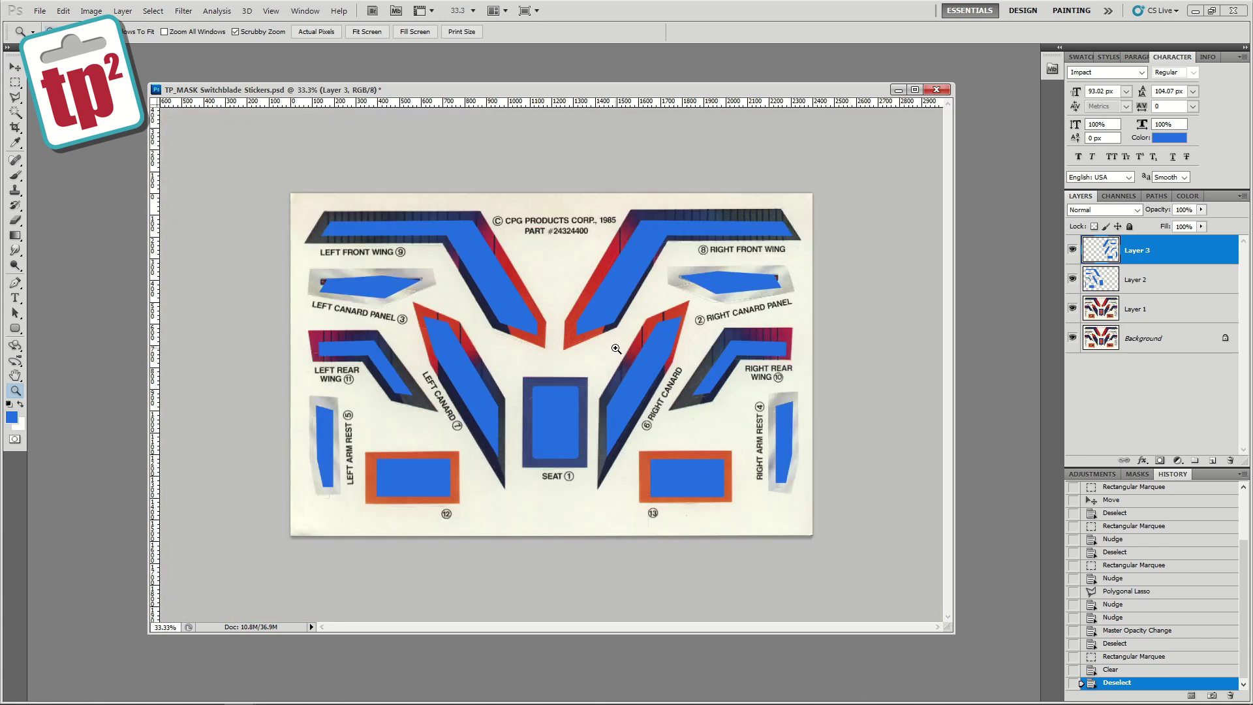
{"action": "left_click", "coordinate": [616, 348]}
{"action": "key", "text": "ctrl+e"}
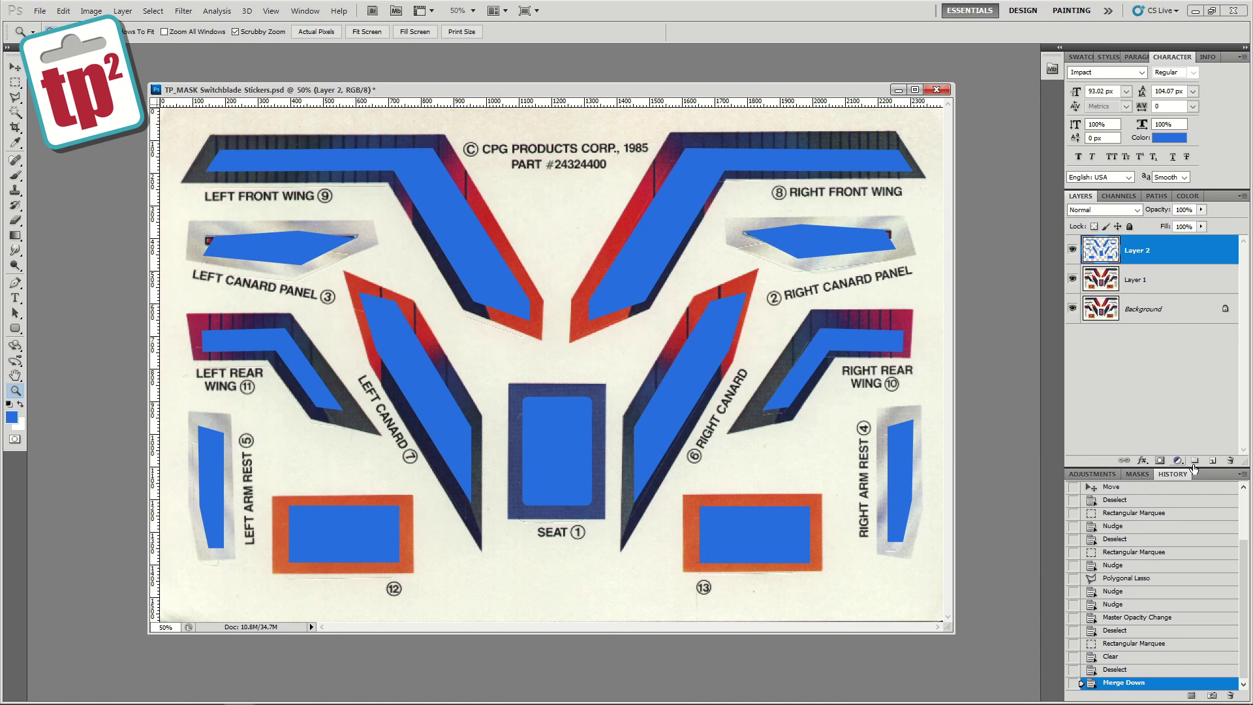
- Create a new layer filled with white and place it beneath the blue shapes
{"action": "left_click", "coordinate": [1212, 460]}
{"action": "key", "text": "x"}
{"action": "key", "text": "alt+BackSpace"}
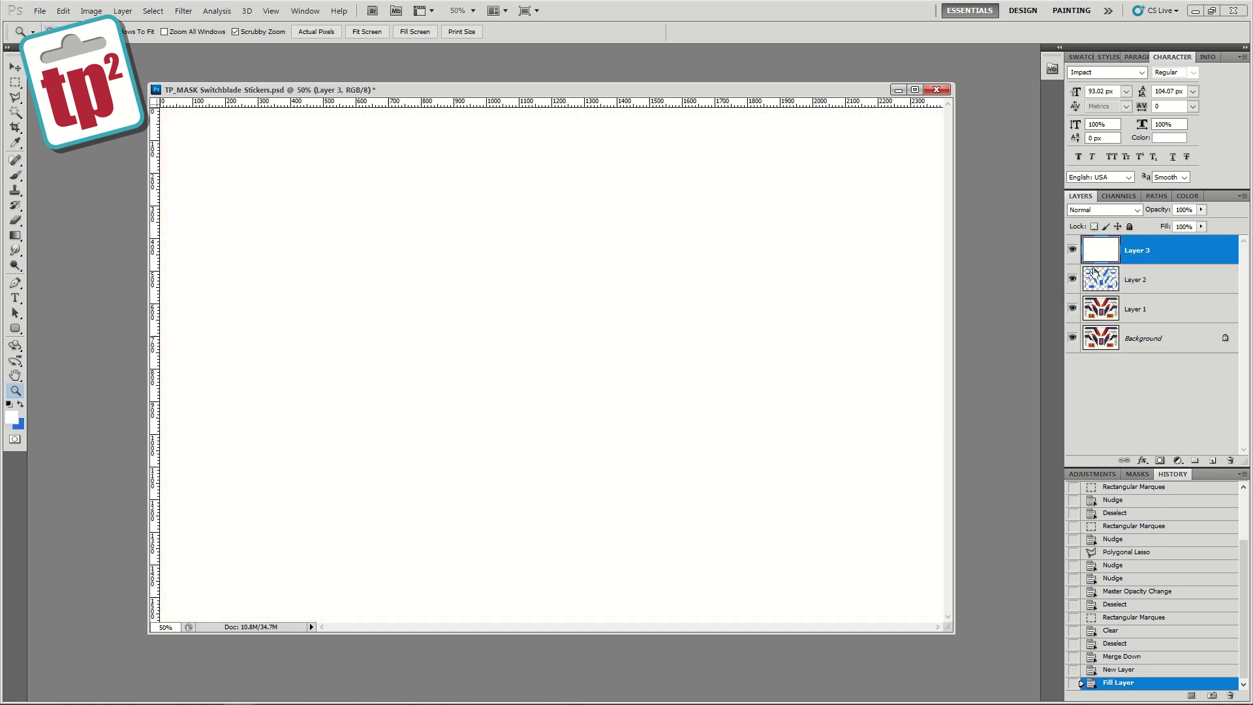
{"action": "left_click_drag", "start_coordinate": [1128, 260], "coordinate": [1134, 285]}
- Lock the transparent pixels of Layer 2, reset the default colors, and fill its shapes with black
{"action": "left_click", "coordinate": [1127, 256]}
{"action": "left_click", "coordinate": [1094, 227]}
{"action": "left_click", "coordinate": [9, 404]}
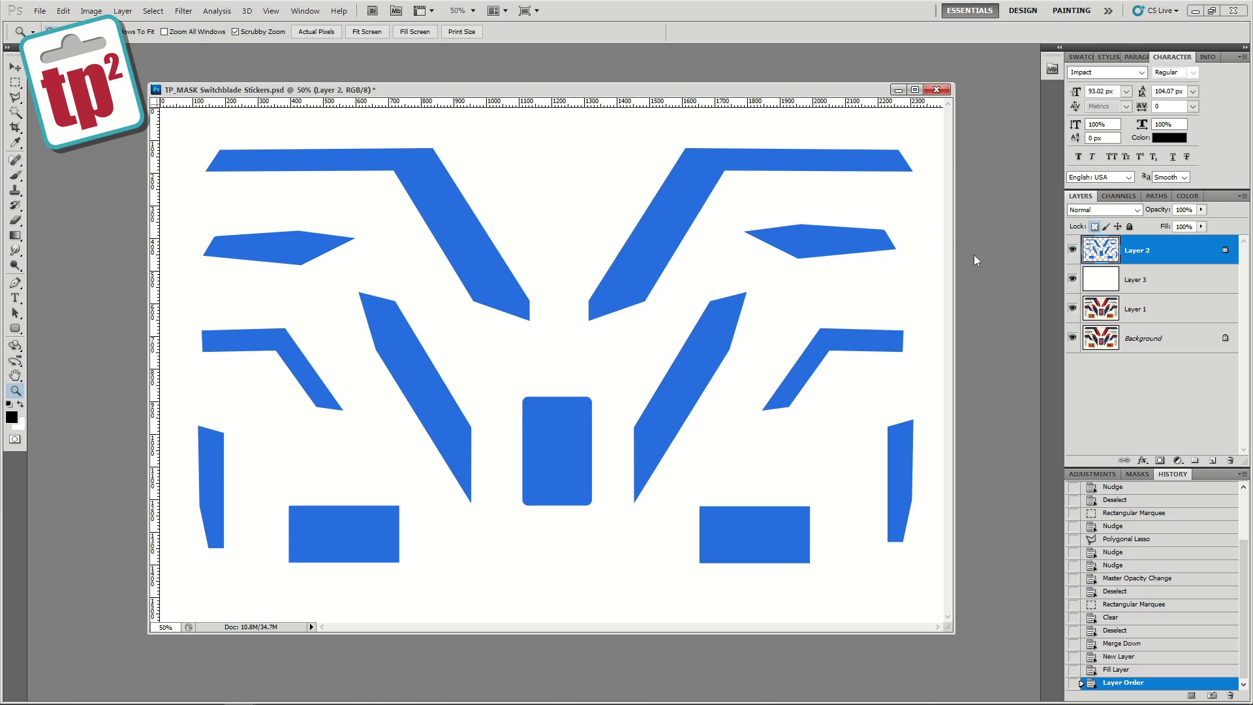
{"action": "key", "text": "alt+BackSpace"}
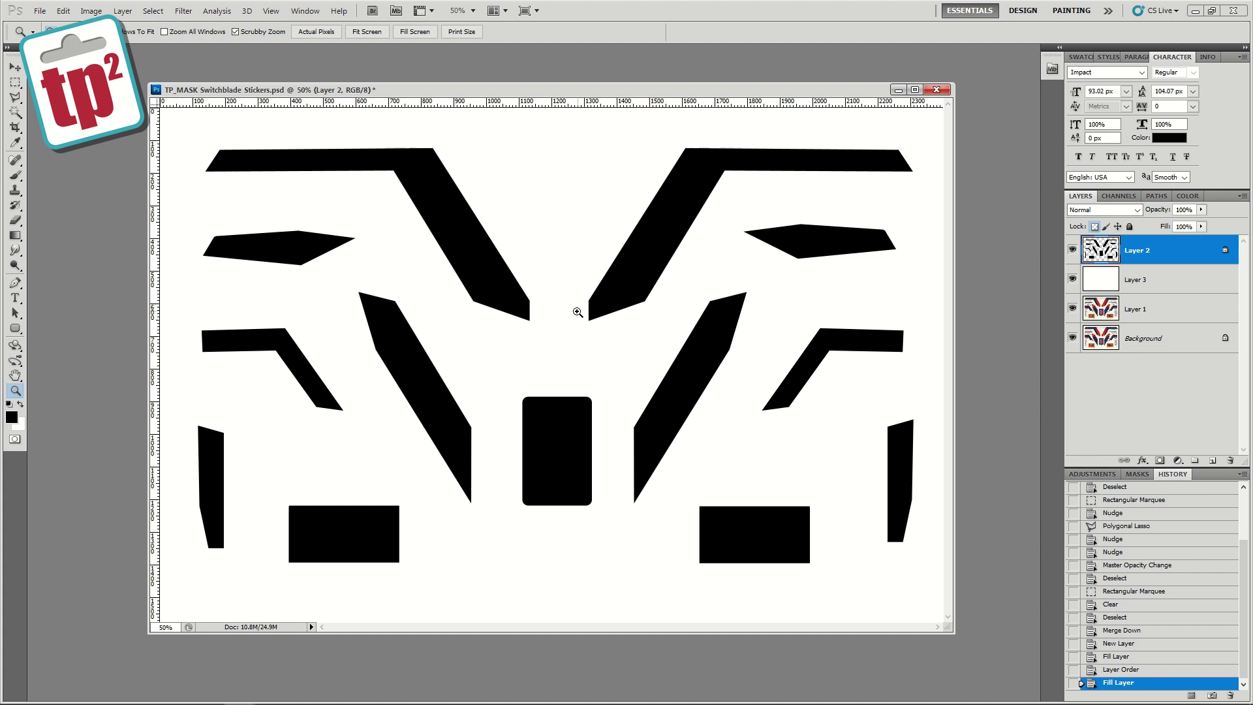
- Merge the black shapes with the white layer and copy the entire canvas
{"action": "left_click", "coordinate": [1137, 281], "text": "shift"}
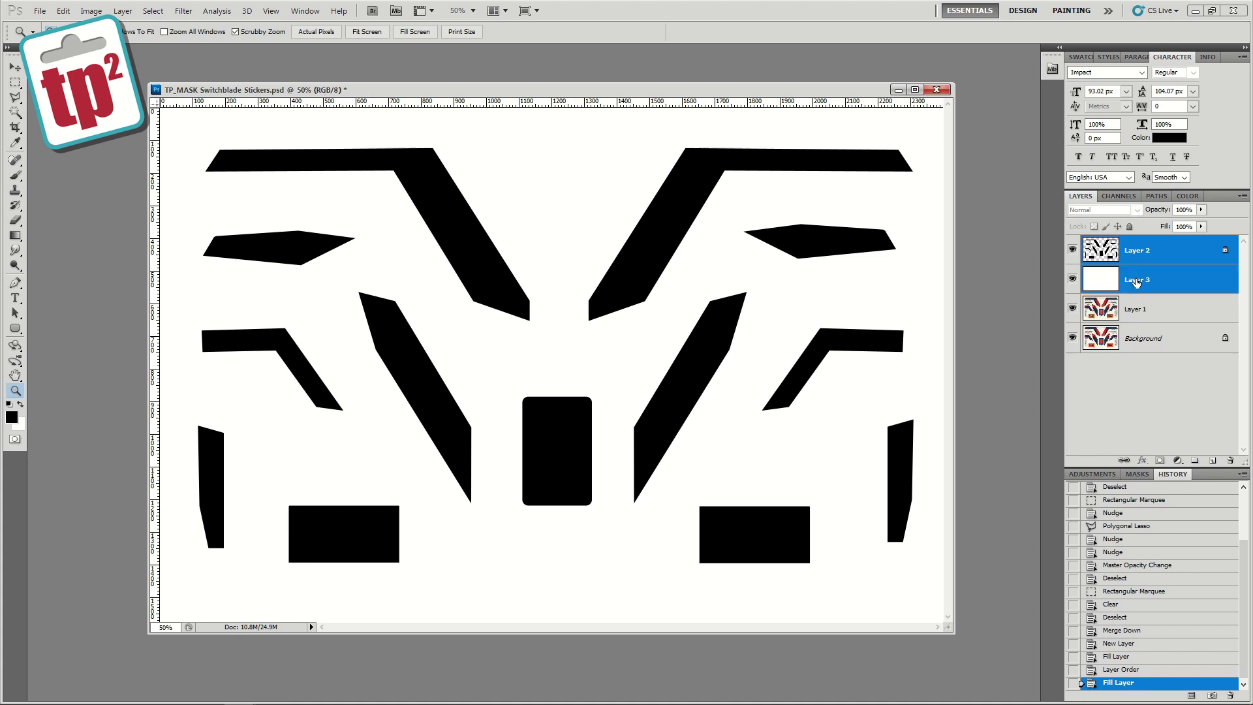
{"action": "key", "text": "ctrl+e"}
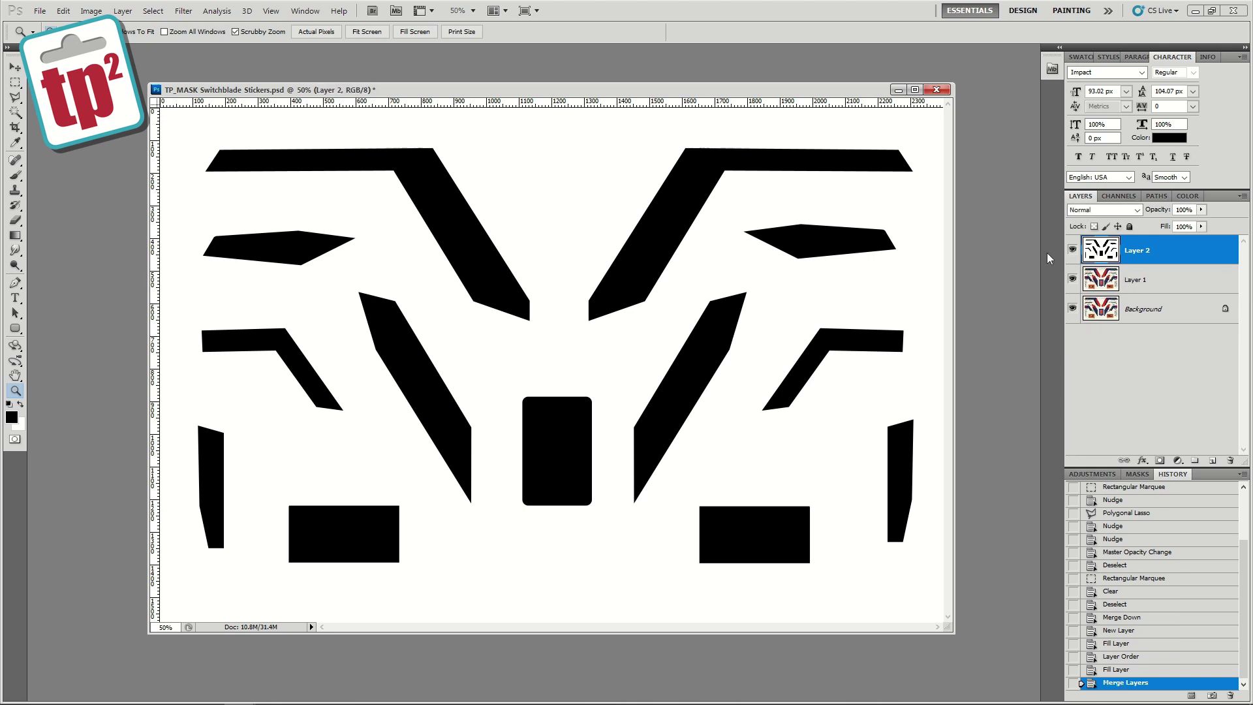
{"action": "key", "text": "ctrl+a"}
- Hide the merged shape layer and add a new white-filled layer with a layer mask
{"action": "left_click", "coordinate": [1072, 248]}
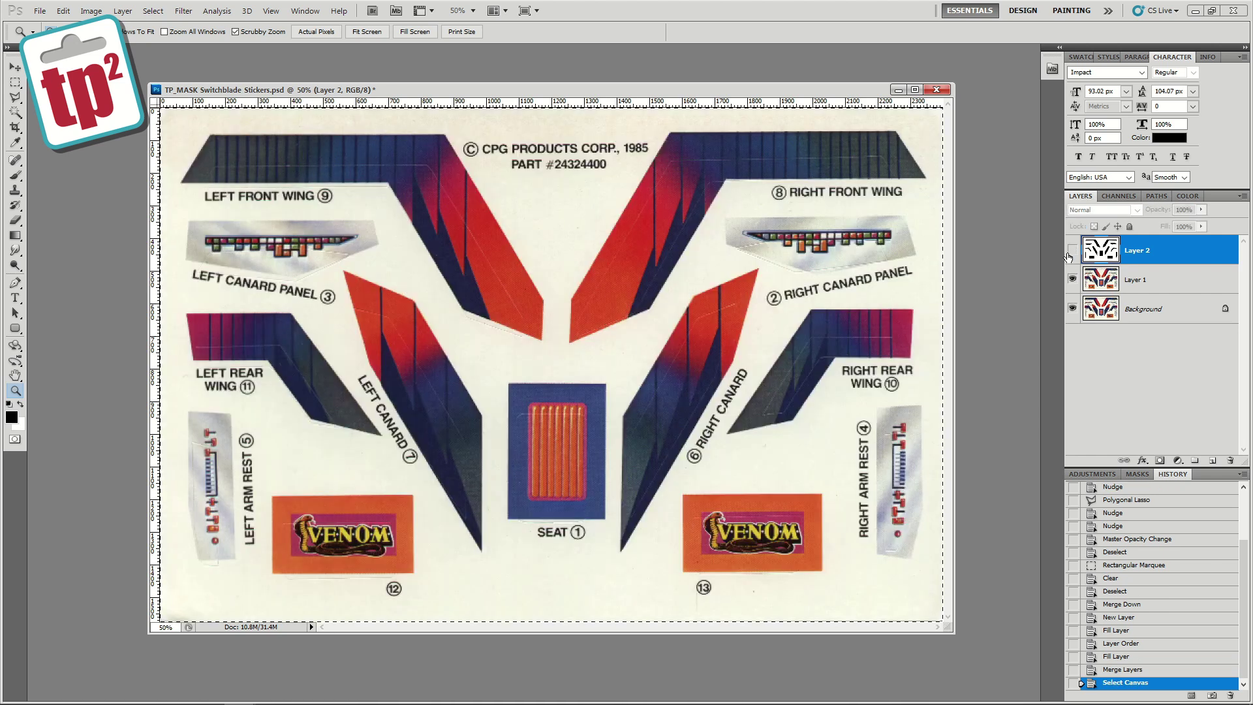
{"action": "left_click", "coordinate": [1210, 461]}
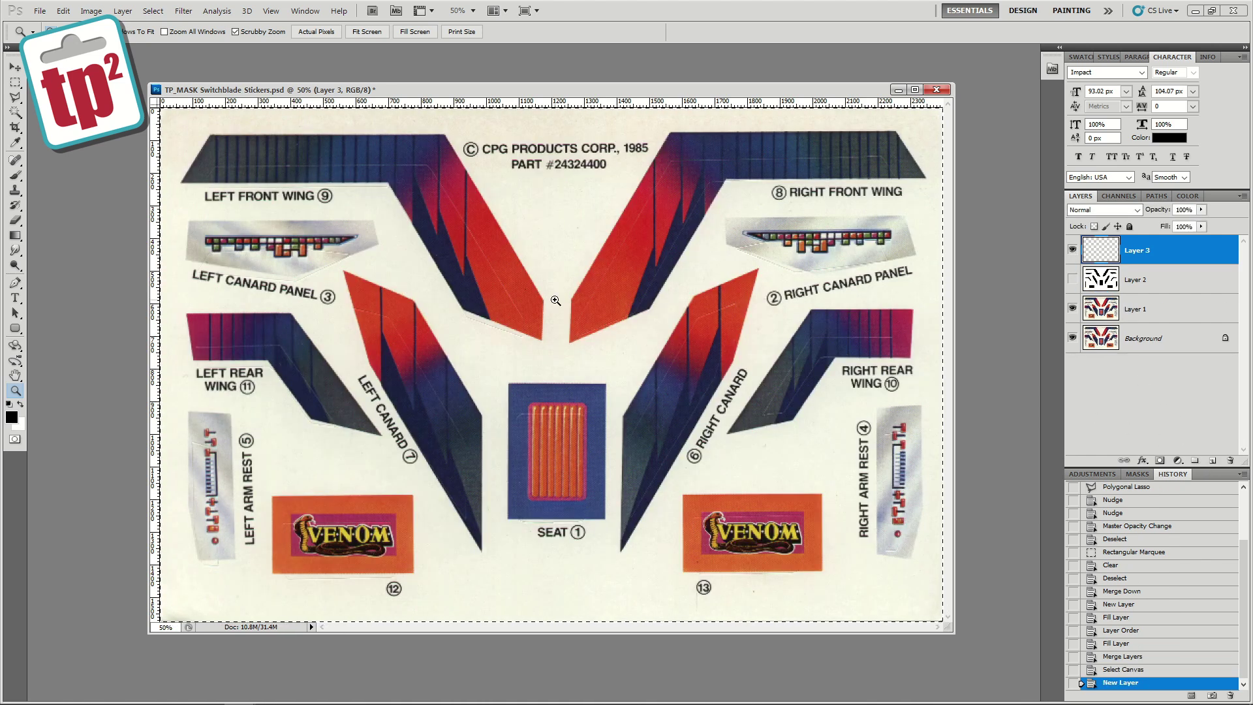
{"action": "key", "text": "ctrl+BackSpace"}
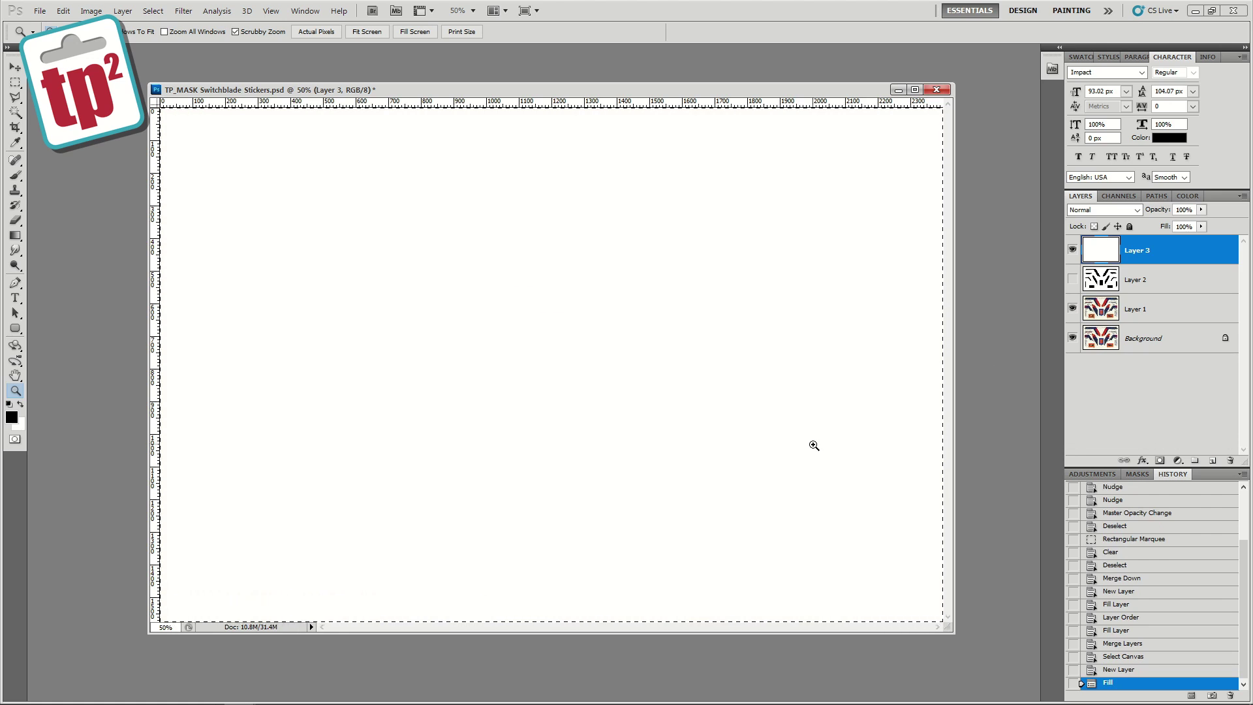
{"action": "left_click", "coordinate": [1159, 461]}
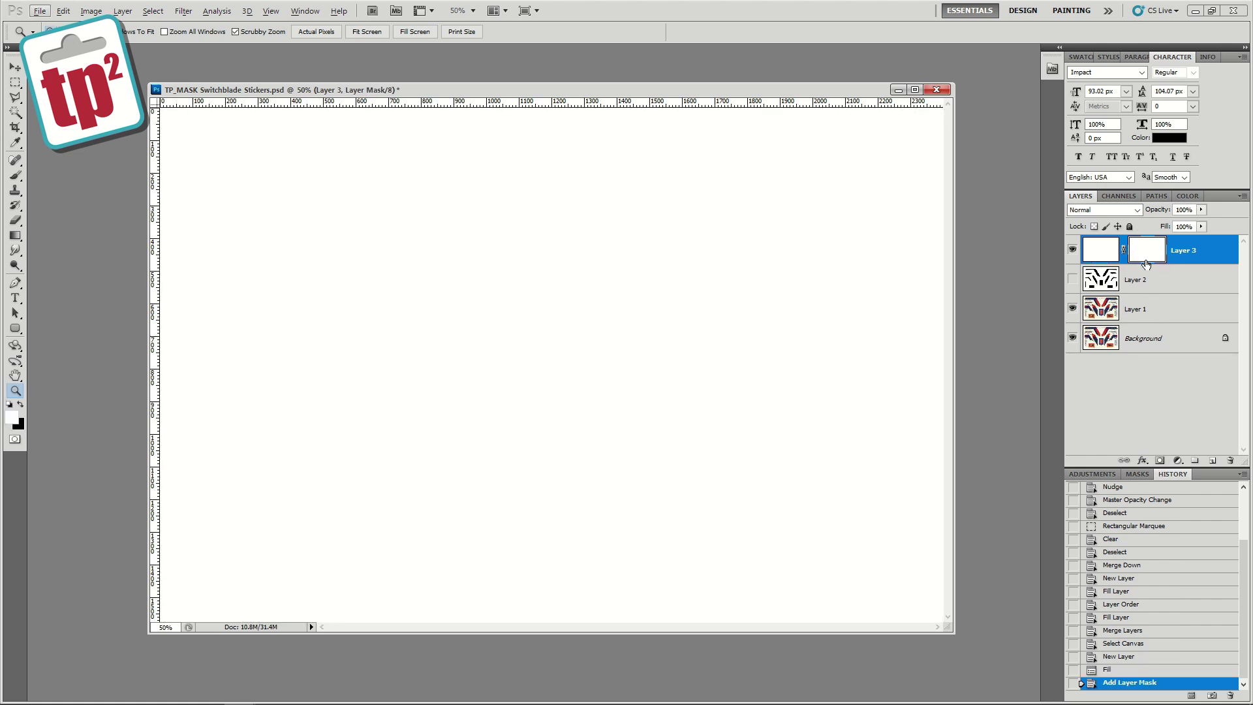
- Paste the copied black-and-white shapes into Layer 3's layer mask and deselect
{"action": "left_click", "coordinate": [1100, 250]}
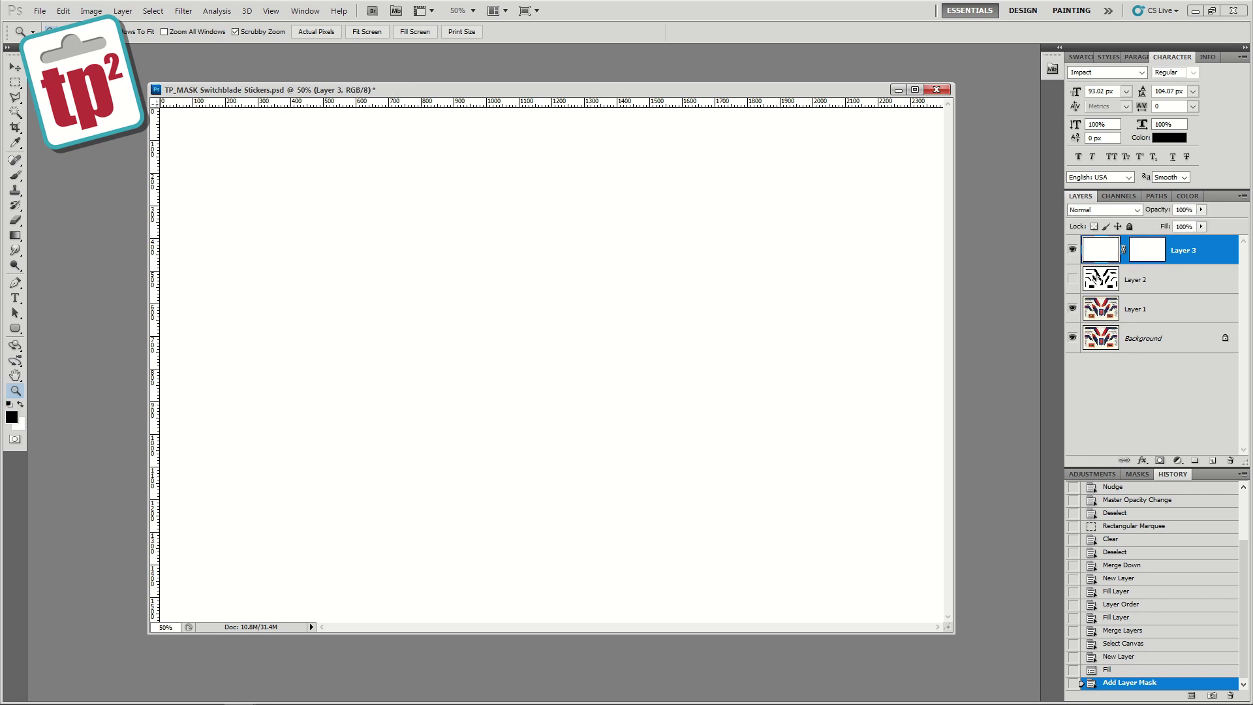
{"action": "left_click", "coordinate": [1147, 259]}
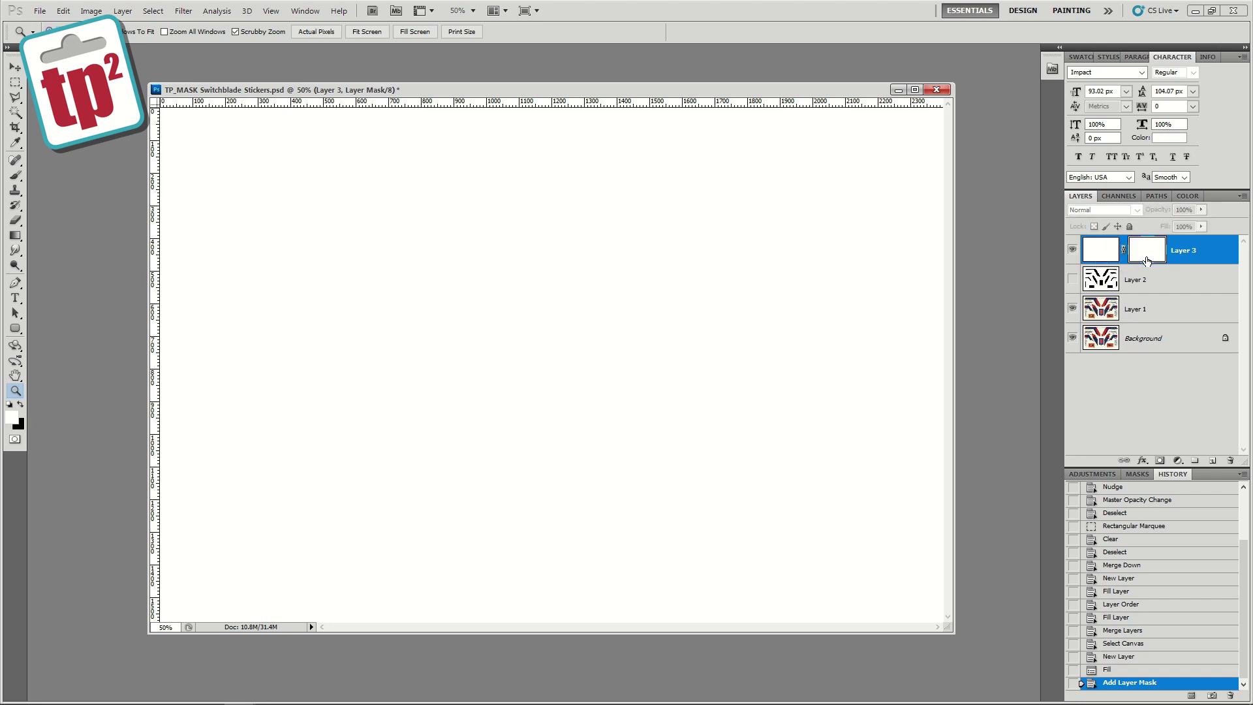
{"action": "key", "text": "ctrl+v"}
{"action": "key", "text": "ctrl+d"}
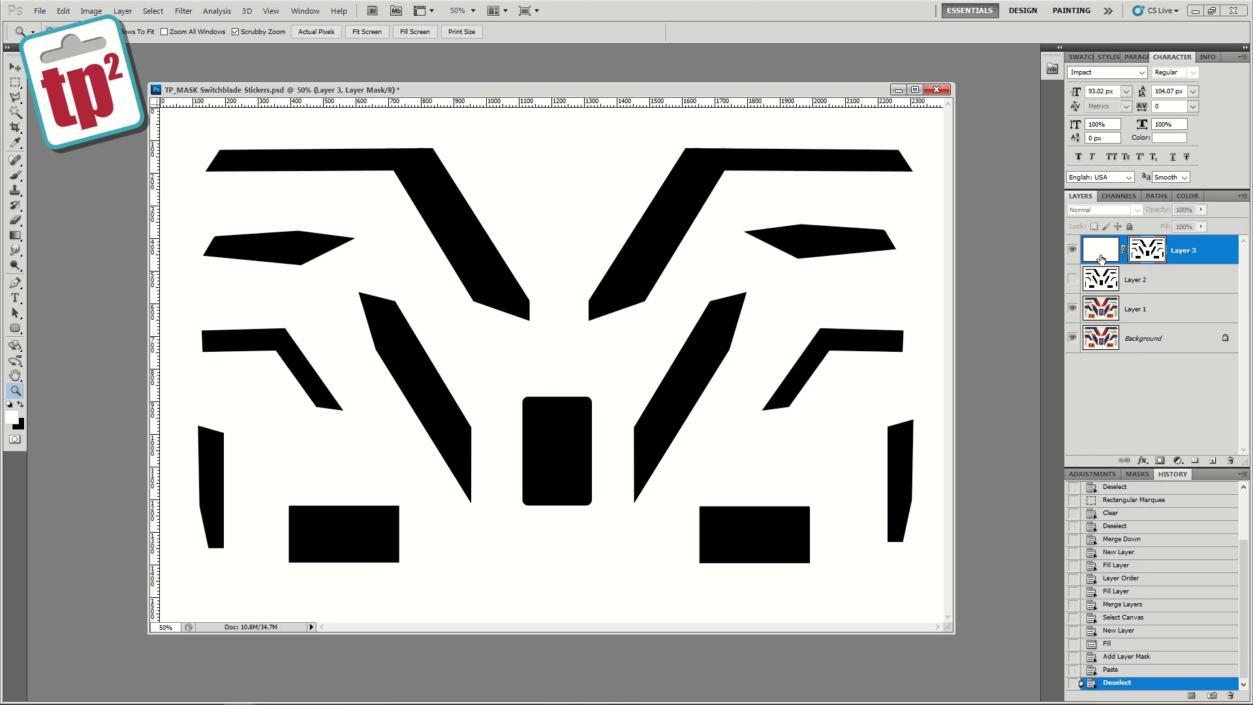
- Hide Layer 1 and nudge the right VENOM rectangle in Layer 3's mask slightly to the left
{"action": "left_click", "coordinate": [1101, 256]}
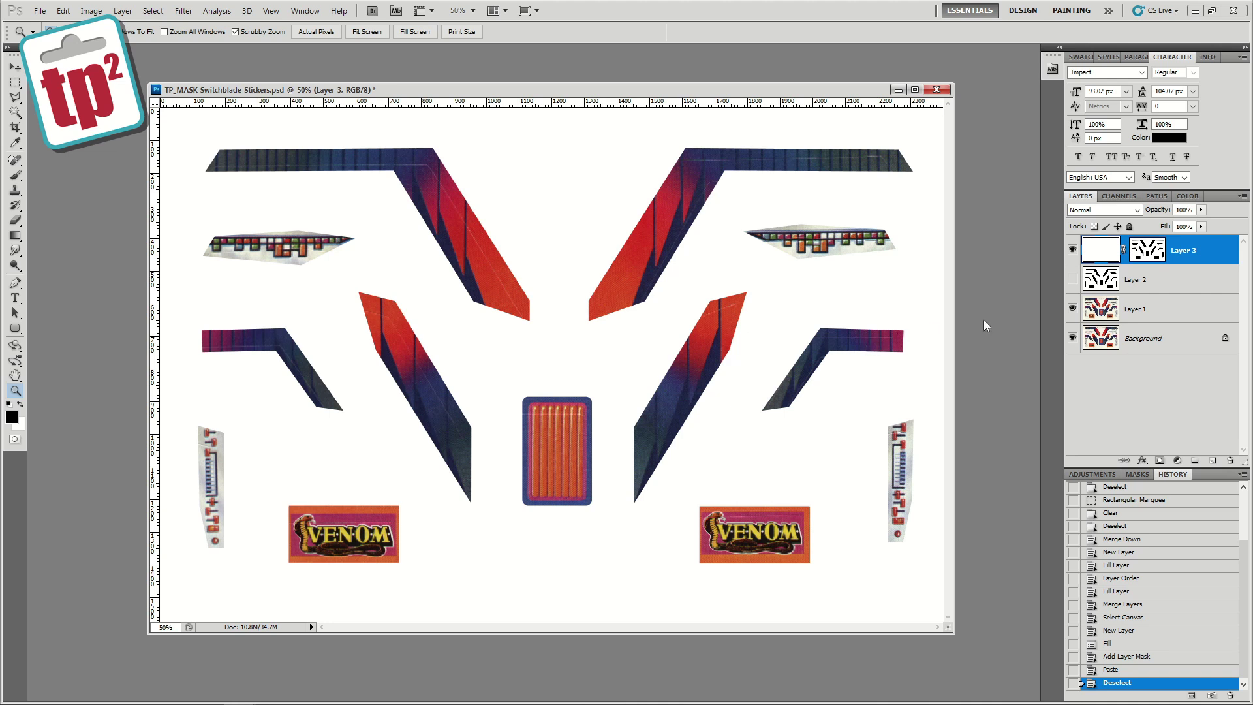
{"action": "left_click", "coordinate": [1072, 309]}
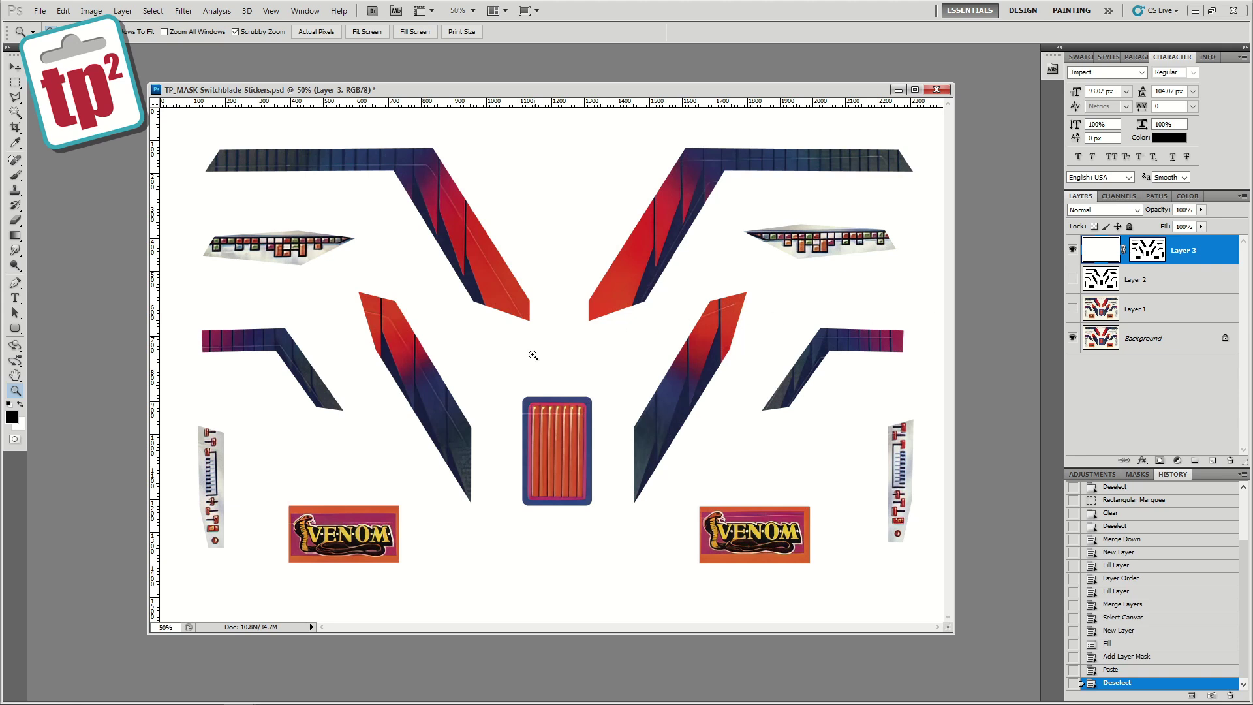
{"action": "left_click", "coordinate": [494, 395]}
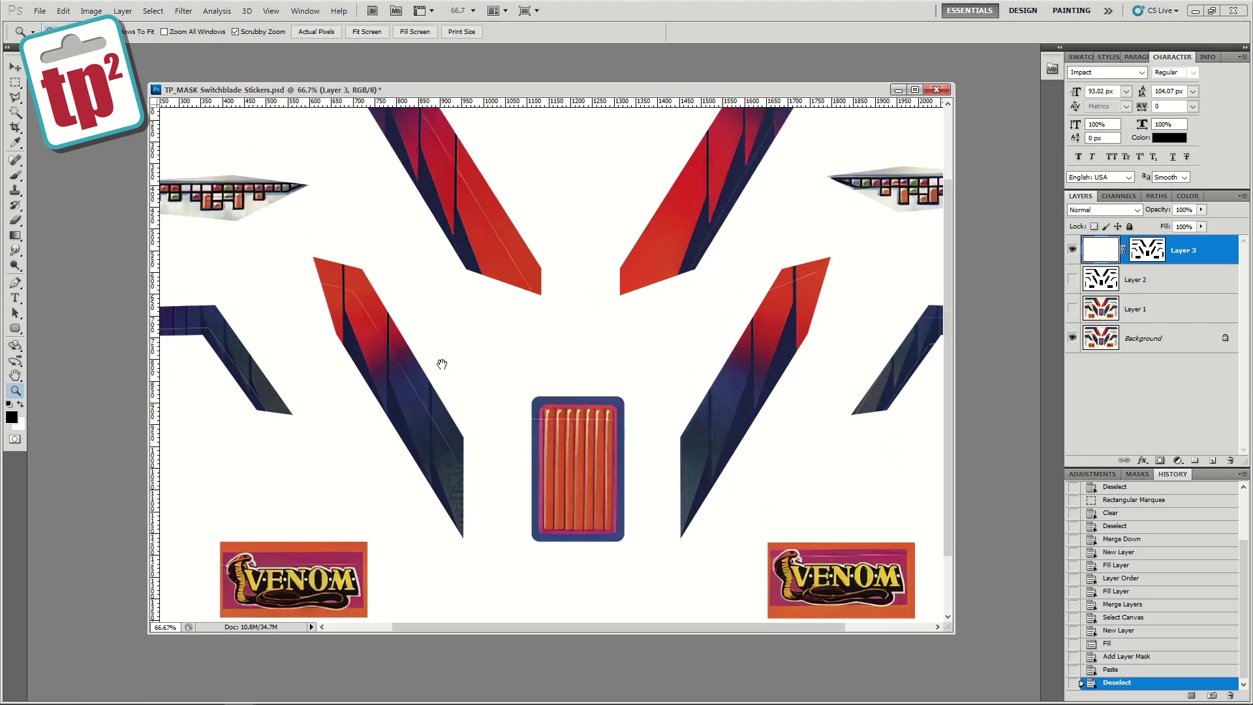
{"action": "left_click_drag", "start_coordinate": [442, 364], "coordinate": [554, 303]}
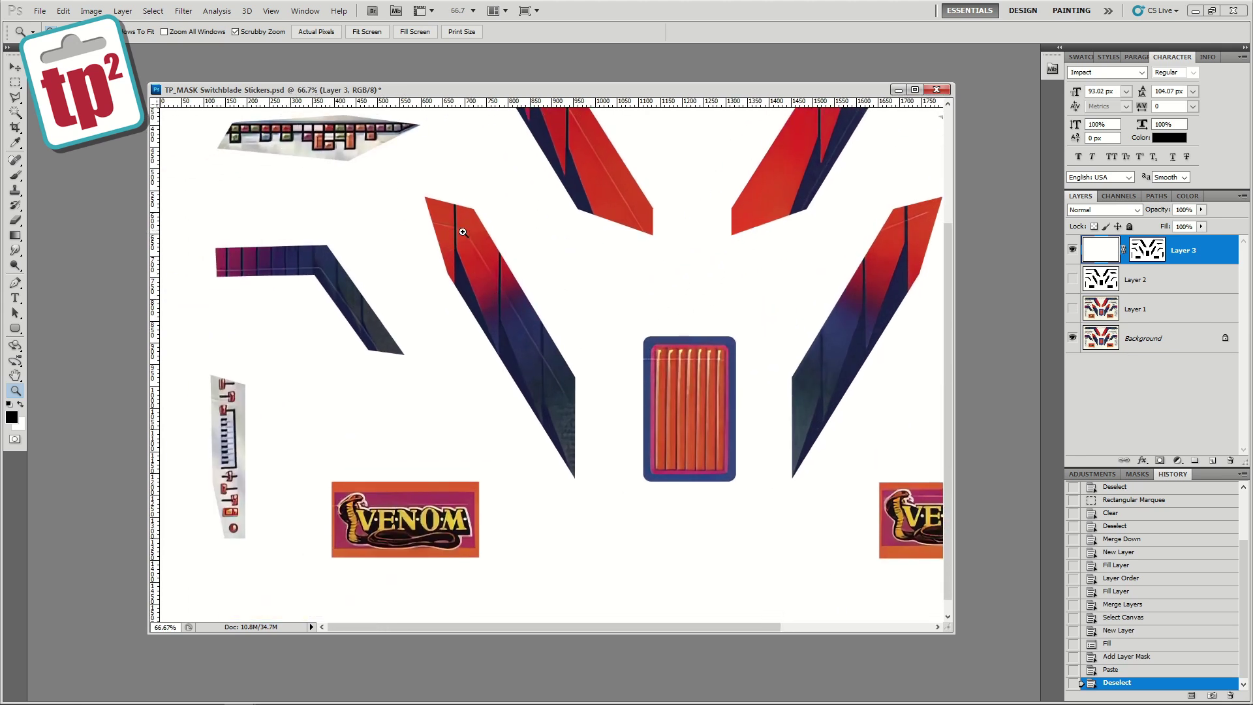
{"action": "mouse_move", "coordinate": [654, 484]}
{"action": "left_mouse_down"}
{"action": "mouse_move", "coordinate": [750, 433]}
{"action": "mouse_move", "coordinate": [489, 551]}
{"action": "mouse_move", "coordinate": [522, 517]}
{"action": "mouse_move", "coordinate": [701, 450]}
{"action": "mouse_move", "coordinate": [690, 518]}
{"action": "mouse_move", "coordinate": [660, 414]}
{"action": "mouse_move", "coordinate": [657, 466]}
{"action": "left_mouse_up"}
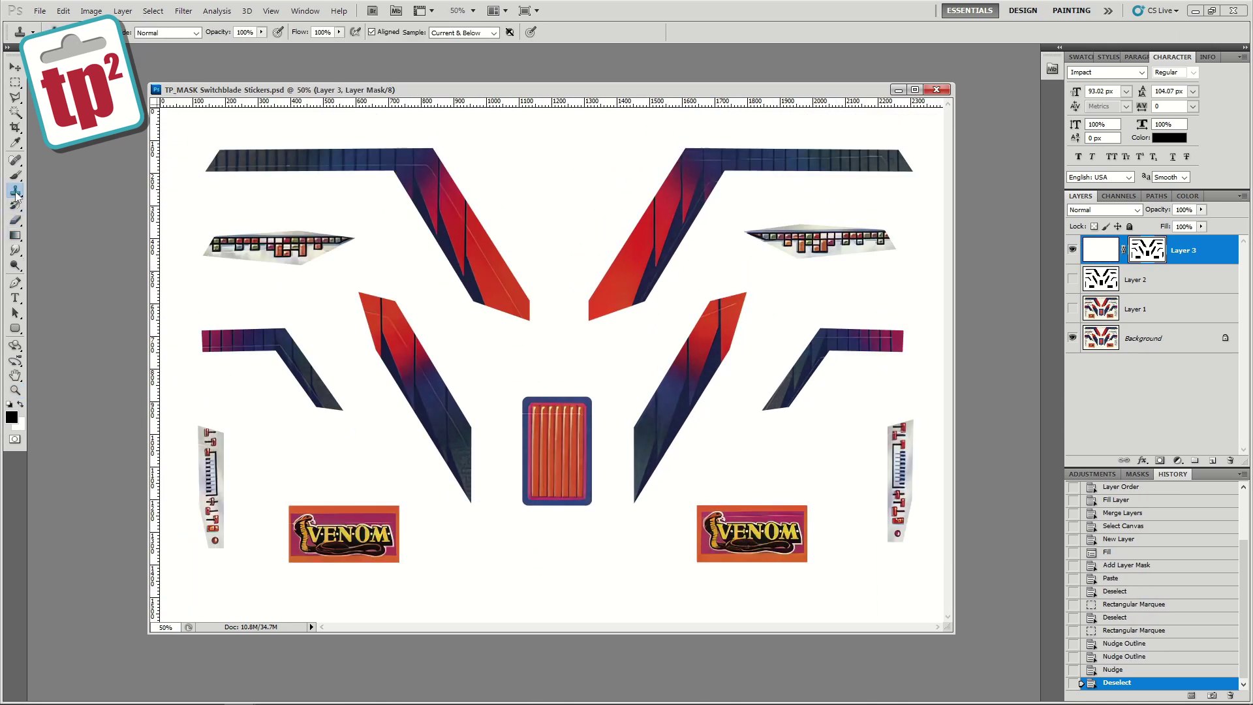
- Add a new empty layer directly above the Background
{"action": "left_click", "coordinate": [1142, 342]}
{"action": "left_click", "coordinate": [1211, 462]}
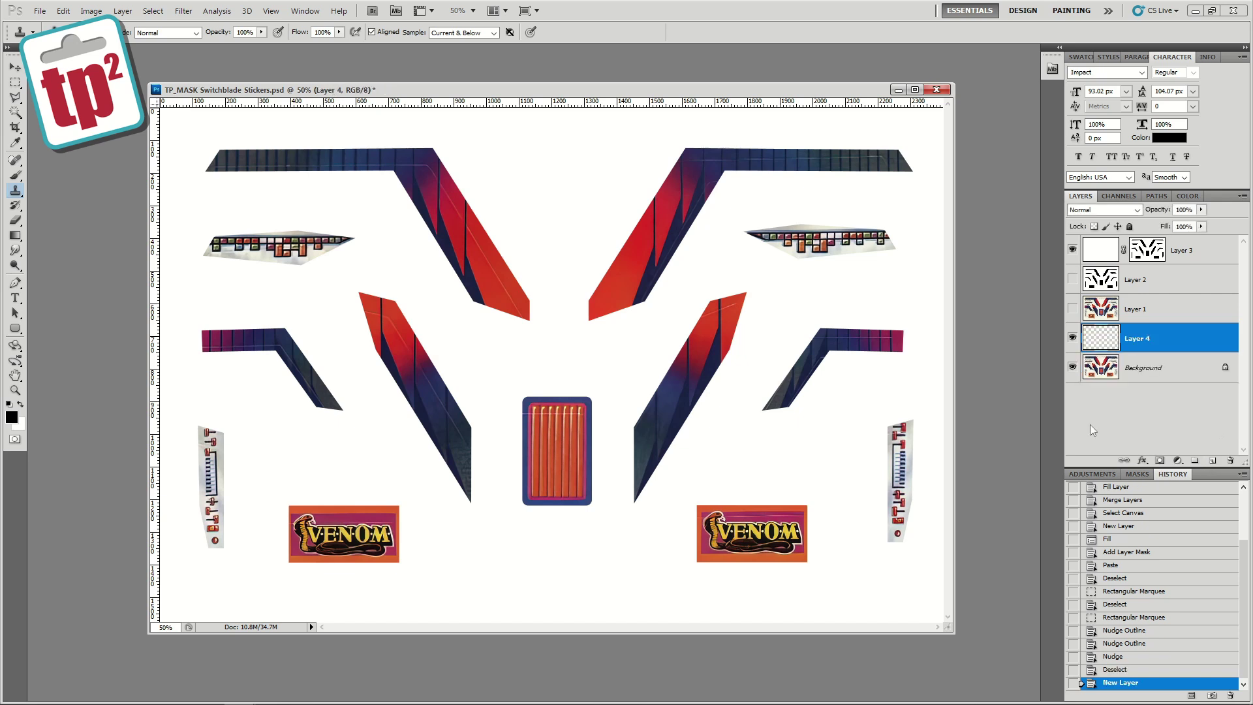
- Clone Stamp over the upper part of the crease in the red end of the left inner diagonal stripe
{"action": "left_click", "coordinate": [15, 390]}
{"action": "left_click", "coordinate": [394, 331]}
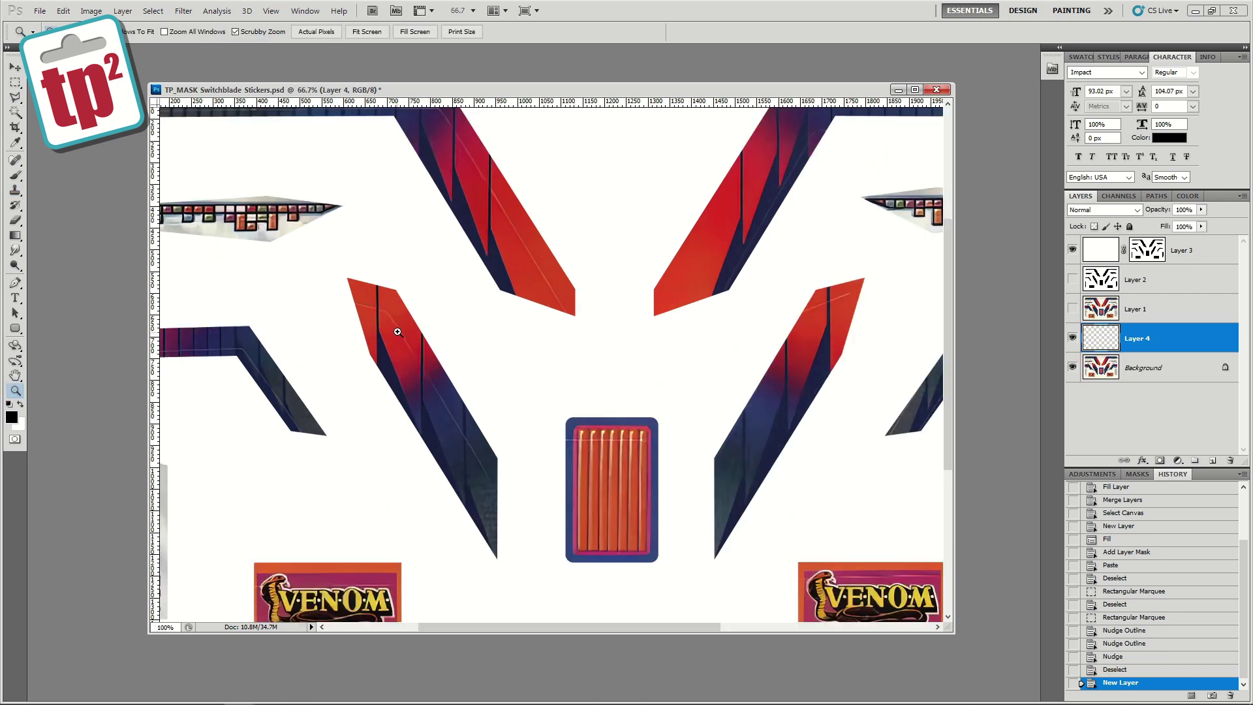
{"action": "left_click", "coordinate": [395, 331]}
{"action": "left_click", "coordinate": [397, 331]}
{"action": "left_click", "coordinate": [398, 331]}
{"action": "key", "text": "alt"}
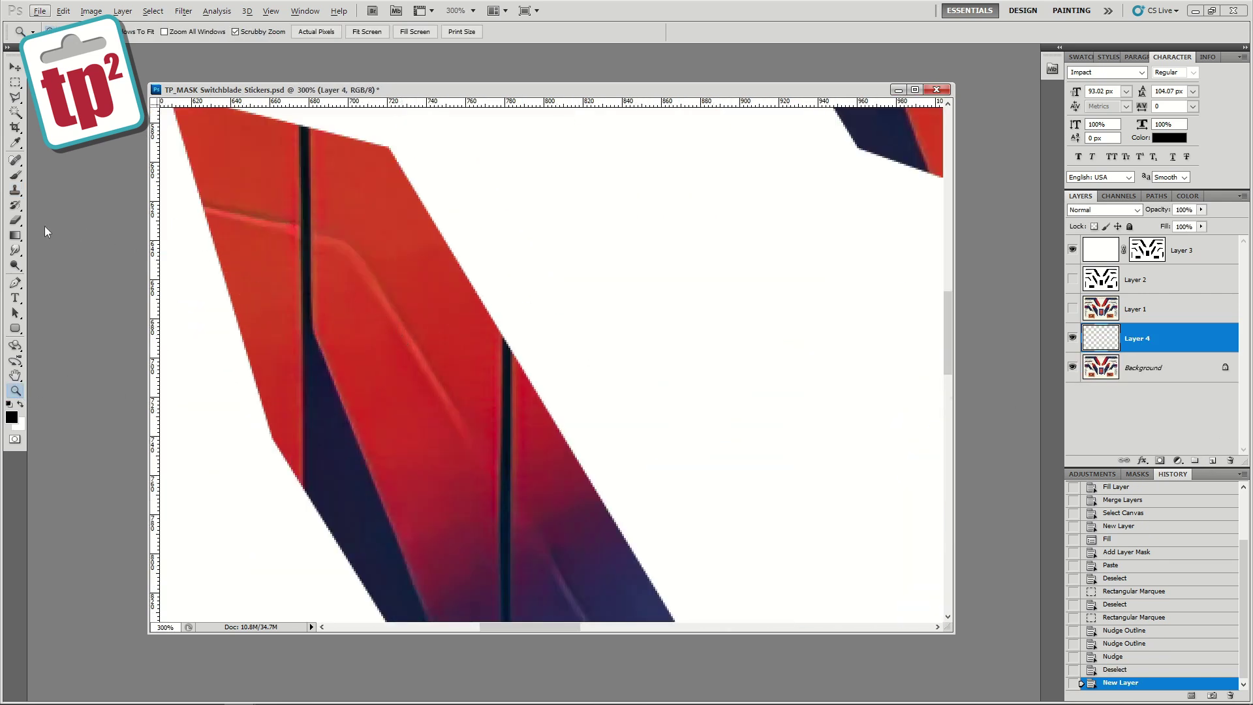
{"action": "left_click", "coordinate": [15, 190]}
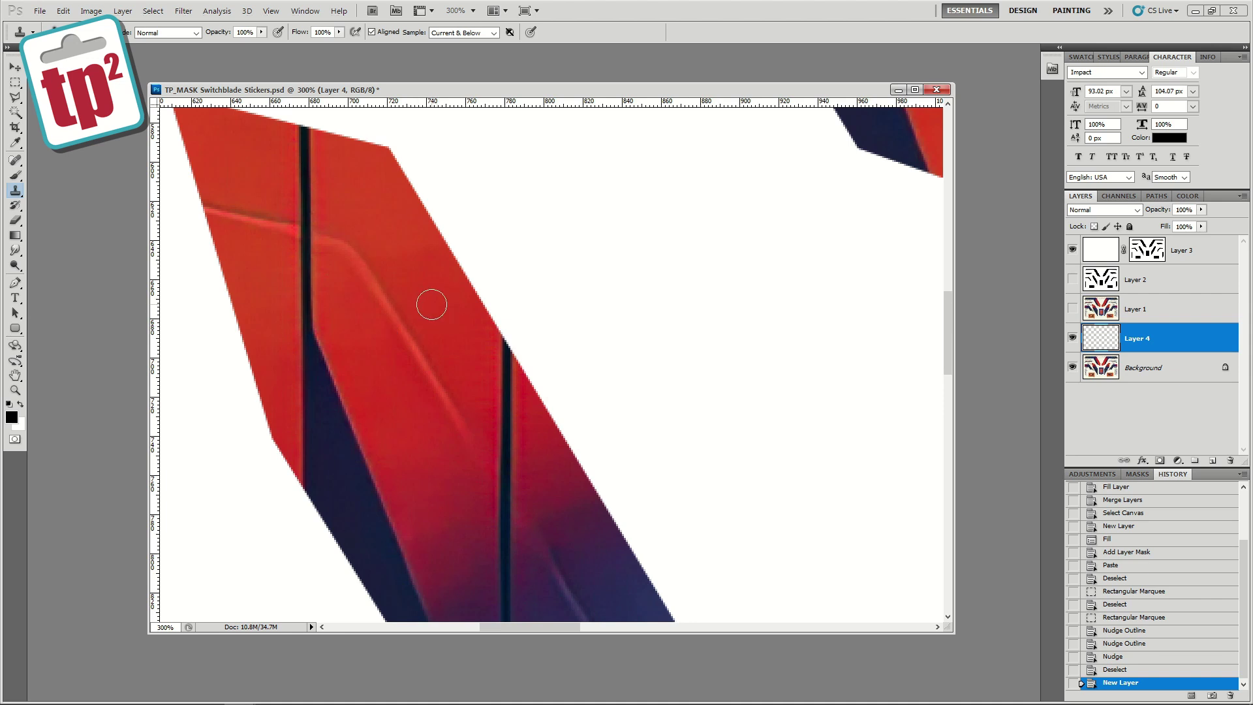
{"action": "left_click", "coordinate": [389, 310]}
{"action": "left_click", "coordinate": [397, 325]}
{"action": "left_click", "coordinate": [405, 335]}
{"action": "left_click", "coordinate": [379, 294]}
{"action": "left_click", "coordinate": [375, 289]}
{"action": "left_click", "coordinate": [368, 277]}
{"action": "left_click", "coordinate": [362, 266]}
{"action": "left_click", "coordinate": [356, 259]}
{"action": "left_click", "coordinate": [350, 252]}
{"action": "left_click", "coordinate": [345, 243]}
{"action": "left_click", "coordinate": [339, 241]}
{"action": "left_click", "coordinate": [335, 242]}
{"action": "left_click", "coordinate": [327, 239]}
{"action": "left_click", "coordinate": [327, 237]}
{"action": "left_click", "coordinate": [329, 234]}
{"action": "left_click", "coordinate": [411, 349]}
{"action": "left_click", "coordinate": [416, 354]}
{"action": "left_click", "coordinate": [422, 359]}
{"action": "left_click", "coordinate": [422, 358]}
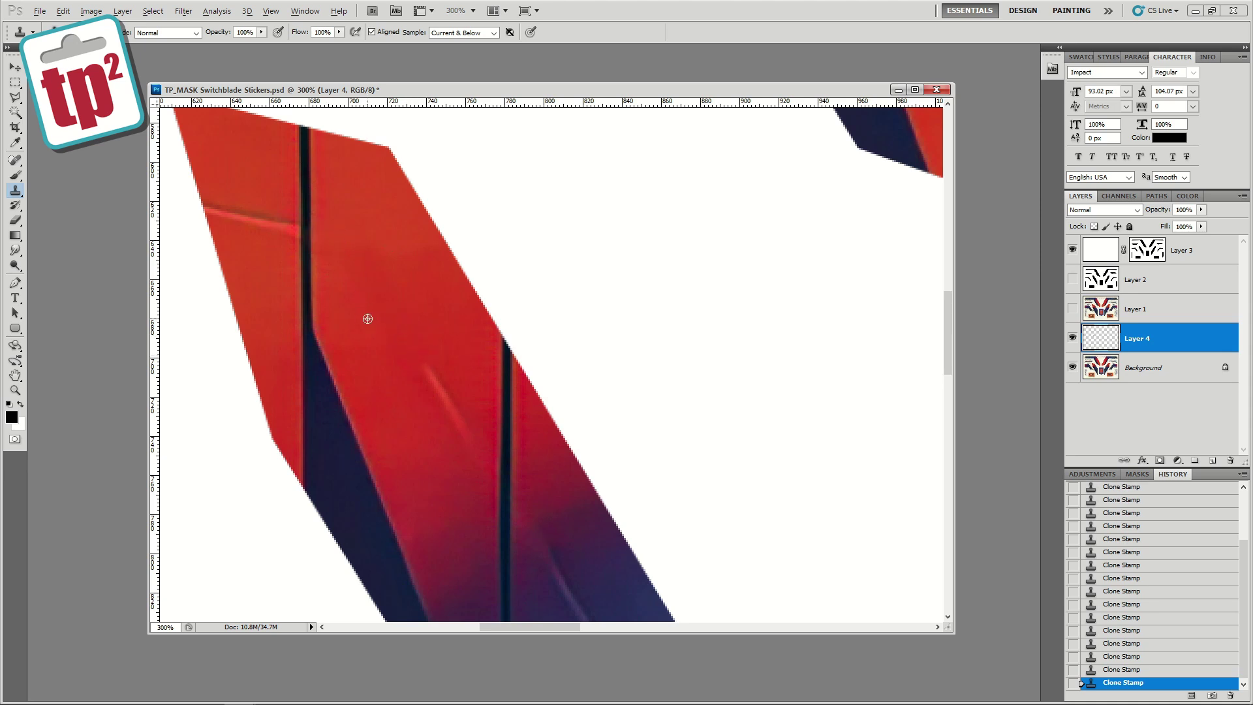
- Clone out the rest of the crease in the red area of the left inner stripe, on both sides of the black line
{"action": "left_click_drag", "start_coordinate": [419, 369], "coordinate": [439, 391]}
{"action": "left_click_drag", "start_coordinate": [467, 437], "coordinate": [432, 377]}
{"action": "left_click_drag", "start_coordinate": [452, 436], "coordinate": [463, 436]}
{"action": "left_click_drag", "start_coordinate": [434, 370], "coordinate": [453, 406]}
{"action": "left_click_drag", "start_coordinate": [320, 225], "coordinate": [448, 282]}
{"action": "mouse_move", "coordinate": [334, 258]}
{"action": "left_mouse_down"}
{"action": "mouse_move", "coordinate": [363, 275]}
{"action": "mouse_move", "coordinate": [404, 275]}
{"action": "left_mouse_up"}
{"action": "left_click", "coordinate": [419, 265], "text": "alt"}
- Clone out the crease running through the blue lower half of the left inner diagonal stripe
{"action": "mouse_move", "coordinate": [687, 605]}
{"action": "left_mouse_down"}
{"action": "mouse_move", "coordinate": [456, 277]}
{"action": "mouse_move", "coordinate": [515, 422]}
{"action": "left_mouse_up"}
{"action": "left_click", "coordinate": [476, 261], "text": "alt"}
{"action": "left_click_drag", "start_coordinate": [545, 431], "coordinate": [422, 311]}
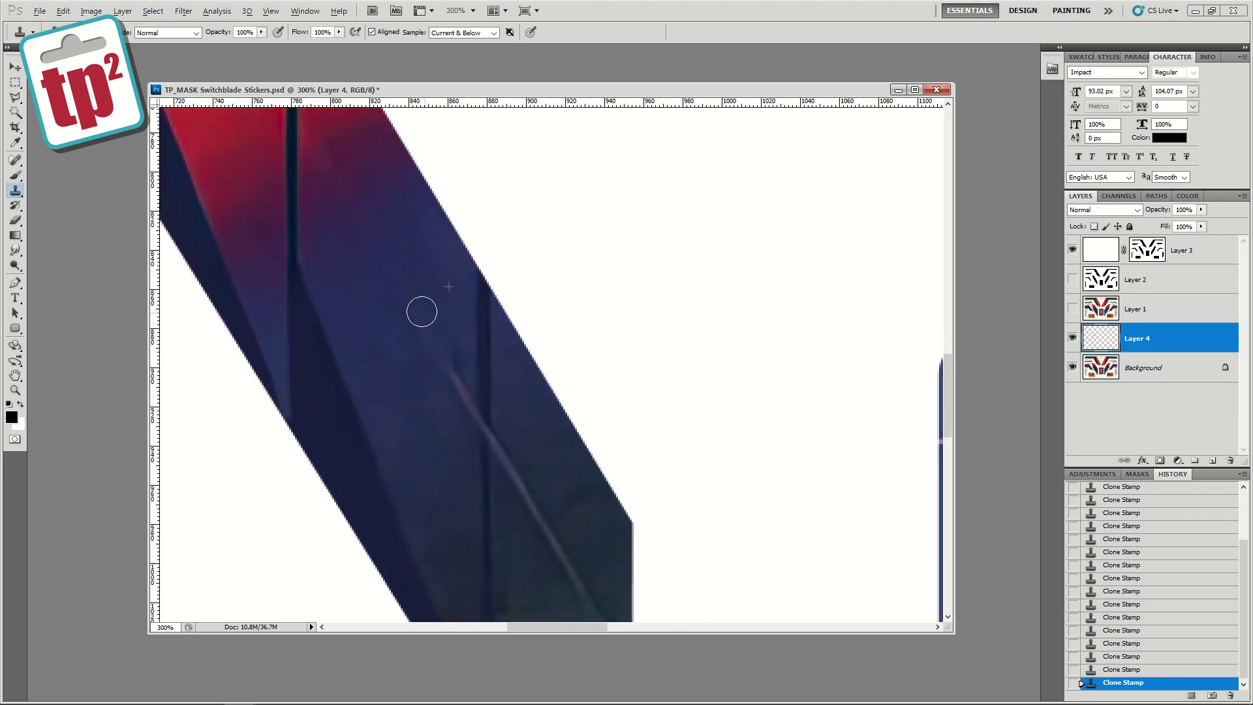
{"action": "left_click_drag", "start_coordinate": [481, 413], "coordinate": [444, 372]}
{"action": "scroll", "coordinate": [554, 451], "scroll_direction": "down", "scroll_amount": 3}
{"action": "mouse_move", "coordinate": [543, 392]}
{"action": "left_mouse_down"}
{"action": "mouse_move", "coordinate": [516, 406]}
{"action": "mouse_move", "coordinate": [540, 449]}
{"action": "mouse_move", "coordinate": [523, 375]}
{"action": "mouse_move", "coordinate": [493, 310]}
{"action": "mouse_move", "coordinate": [472, 321]}
{"action": "mouse_move", "coordinate": [457, 257]}
{"action": "mouse_move", "coordinate": [458, 297]}
{"action": "mouse_move", "coordinate": [488, 291]}
{"action": "mouse_move", "coordinate": [458, 288]}
{"action": "mouse_move", "coordinate": [479, 361]}
{"action": "mouse_move", "coordinate": [499, 330]}
{"action": "mouse_move", "coordinate": [562, 448]}
{"action": "left_mouse_up"}
{"action": "left_click", "coordinate": [456, 270], "text": "alt"}
{"action": "left_click", "coordinate": [496, 312], "text": "alt"}
{"action": "left_click_drag", "start_coordinate": [483, 418], "coordinate": [448, 355]}
- Clone out the scratch along the horizontal bar of the upper left stripe
{"action": "left_click_drag", "start_coordinate": [293, 156], "coordinate": [750, 587]}
{"action": "left_click_drag", "start_coordinate": [391, 229], "coordinate": [845, 396]}
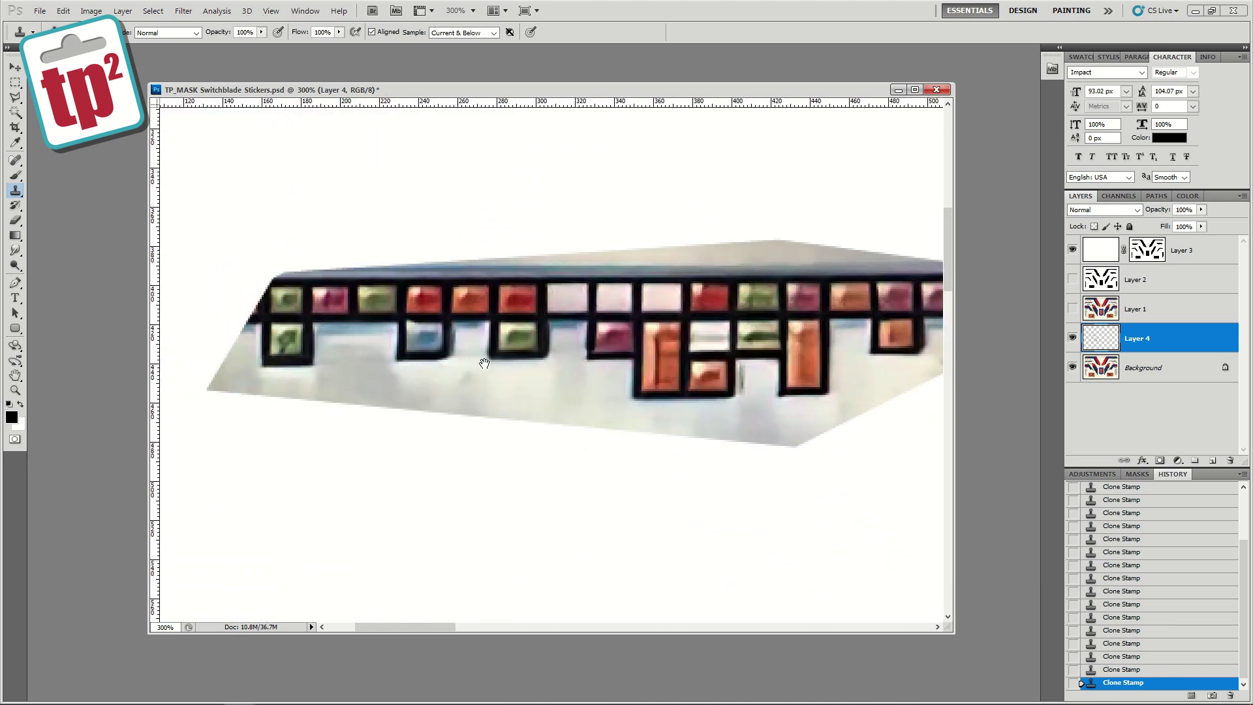
{"action": "scroll", "coordinate": [496, 412], "scroll_direction": "up", "scroll_amount": 5}
{"action": "left_click", "coordinate": [475, 259], "text": "alt"}
{"action": "mouse_move", "coordinate": [476, 284]}
{"action": "left_mouse_down"}
{"action": "mouse_move", "coordinate": [266, 292]}
{"action": "mouse_move", "coordinate": [746, 282]}
{"action": "left_mouse_up"}
{"action": "mouse_move", "coordinate": [746, 282]}
{"action": "left_mouse_down"}
{"action": "mouse_move", "coordinate": [665, 267]}
{"action": "mouse_move", "coordinate": [323, 291]}
{"action": "mouse_move", "coordinate": [815, 283]}
{"action": "mouse_move", "coordinate": [585, 287]}
{"action": "left_mouse_up"}
{"action": "mouse_move", "coordinate": [591, 287]}
{"action": "left_mouse_down"}
{"action": "mouse_move", "coordinate": [803, 288]}
{"action": "mouse_move", "coordinate": [519, 284]}
{"action": "left_mouse_up"}
{"action": "left_click_drag", "start_coordinate": [527, 284], "coordinate": [637, 283]}
- Clone out the crease from the bend down through the red diagonal of the upper left stripe
{"action": "scroll", "coordinate": [637, 284], "scroll_direction": "right", "scroll_amount": 1}
{"action": "mouse_move", "coordinate": [551, 278]}
{"action": "left_mouse_down"}
{"action": "mouse_move", "coordinate": [579, 277]}
{"action": "mouse_move", "coordinate": [621, 302]}
{"action": "mouse_move", "coordinate": [631, 343]}
{"action": "mouse_move", "coordinate": [635, 321]}
{"action": "mouse_move", "coordinate": [620, 330]}
{"action": "left_mouse_up"}
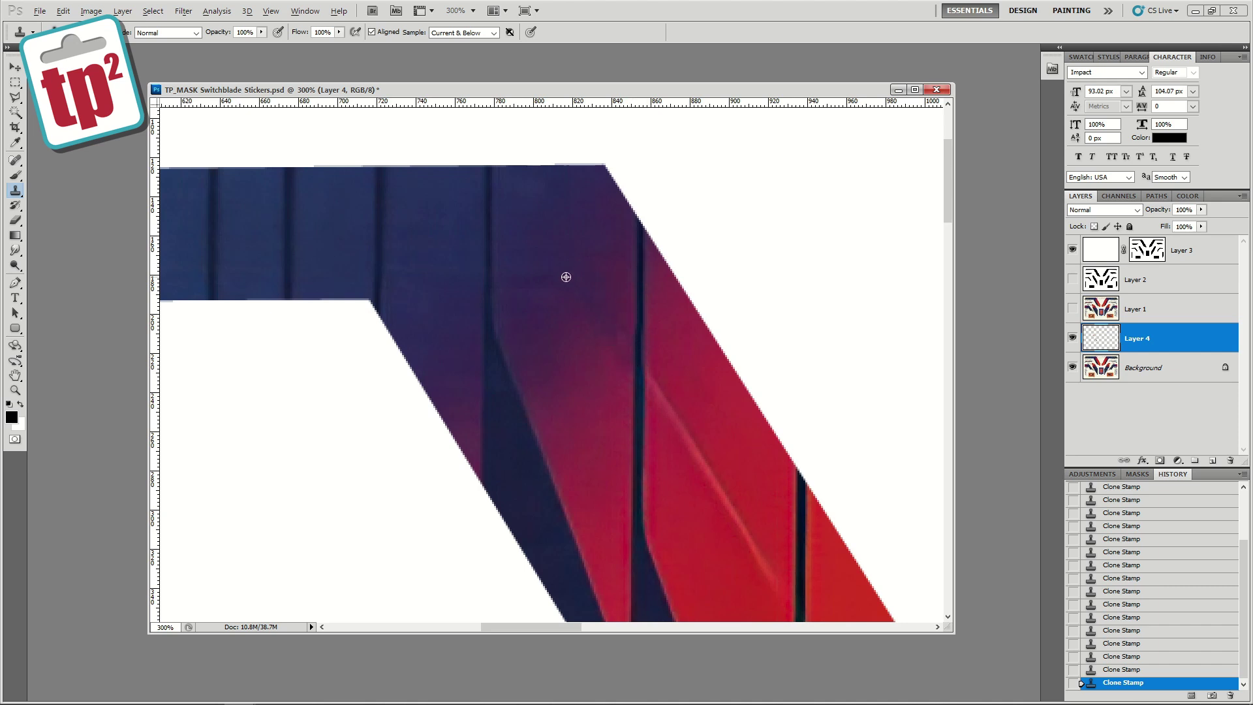
{"action": "left_click", "coordinate": [478, 313], "text": "alt"}
{"action": "mouse_move", "coordinate": [715, 429]}
{"action": "left_mouse_down"}
{"action": "mouse_move", "coordinate": [469, 348]}
{"action": "mouse_move", "coordinate": [508, 421]}
{"action": "mouse_move", "coordinate": [459, 319]}
{"action": "mouse_move", "coordinate": [557, 509]}
{"action": "left_mouse_up"}
{"action": "left_click_drag", "start_coordinate": [582, 525], "coordinate": [436, 295]}
{"action": "left_click", "coordinate": [484, 317], "text": "alt"}
{"action": "left_click_drag", "start_coordinate": [469, 351], "coordinate": [520, 454]}
{"action": "mouse_move", "coordinate": [569, 489]}
{"action": "left_mouse_down"}
{"action": "mouse_move", "coordinate": [472, 358]}
{"action": "mouse_move", "coordinate": [504, 460]}
{"action": "left_mouse_up"}
{"action": "left_click", "coordinate": [455, 303], "text": "alt"}
{"action": "mouse_move", "coordinate": [439, 360]}
{"action": "left_mouse_down"}
{"action": "mouse_move", "coordinate": [568, 551]}
{"action": "mouse_move", "coordinate": [462, 405]}
{"action": "left_mouse_up"}
{"action": "left_click_drag", "start_coordinate": [447, 410], "coordinate": [554, 589]}
- Clone out the horizontal scratch across the upper part of the central orange grille sticker
{"action": "key", "text": "z"}
{"action": "left_click", "coordinate": [309, 363], "text": "alt"}
{"action": "left_click", "coordinate": [310, 364], "text": "alt"}
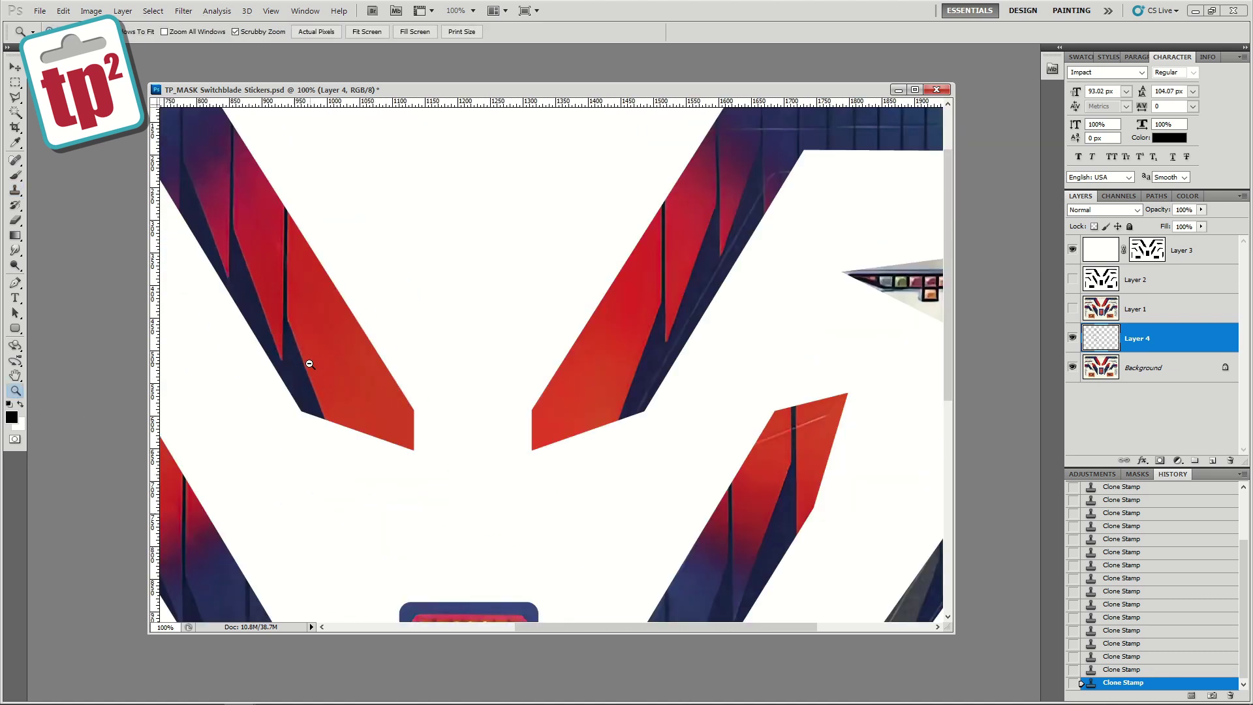
{"action": "left_click_drag", "start_coordinate": [310, 364], "coordinate": [431, 131]}
{"action": "left_click", "coordinate": [589, 485]}
{"action": "left_click", "coordinate": [589, 485]}
{"action": "left_click", "coordinate": [15, 190]}
{"action": "left_click", "coordinate": [505, 256], "text": "alt"}
{"action": "mouse_move", "coordinate": [505, 242]}
{"action": "left_mouse_down"}
{"action": "mouse_move", "coordinate": [529, 231]}
{"action": "mouse_move", "coordinate": [467, 251]}
{"action": "mouse_move", "coordinate": [481, 232]}
{"action": "mouse_move", "coordinate": [454, 246]}
{"action": "mouse_move", "coordinate": [401, 235]}
{"action": "left_mouse_up"}
{"action": "mouse_move", "coordinate": [548, 249]}
{"action": "left_mouse_down"}
{"action": "mouse_move", "coordinate": [575, 243]}
{"action": "mouse_move", "coordinate": [594, 265]}
{"action": "mouse_move", "coordinate": [596, 249]}
{"action": "mouse_move", "coordinate": [604, 275]}
{"action": "mouse_move", "coordinate": [595, 247]}
{"action": "mouse_move", "coordinate": [718, 245]}
{"action": "left_mouse_up"}
{"action": "left_click", "coordinate": [594, 264], "text": "alt"}
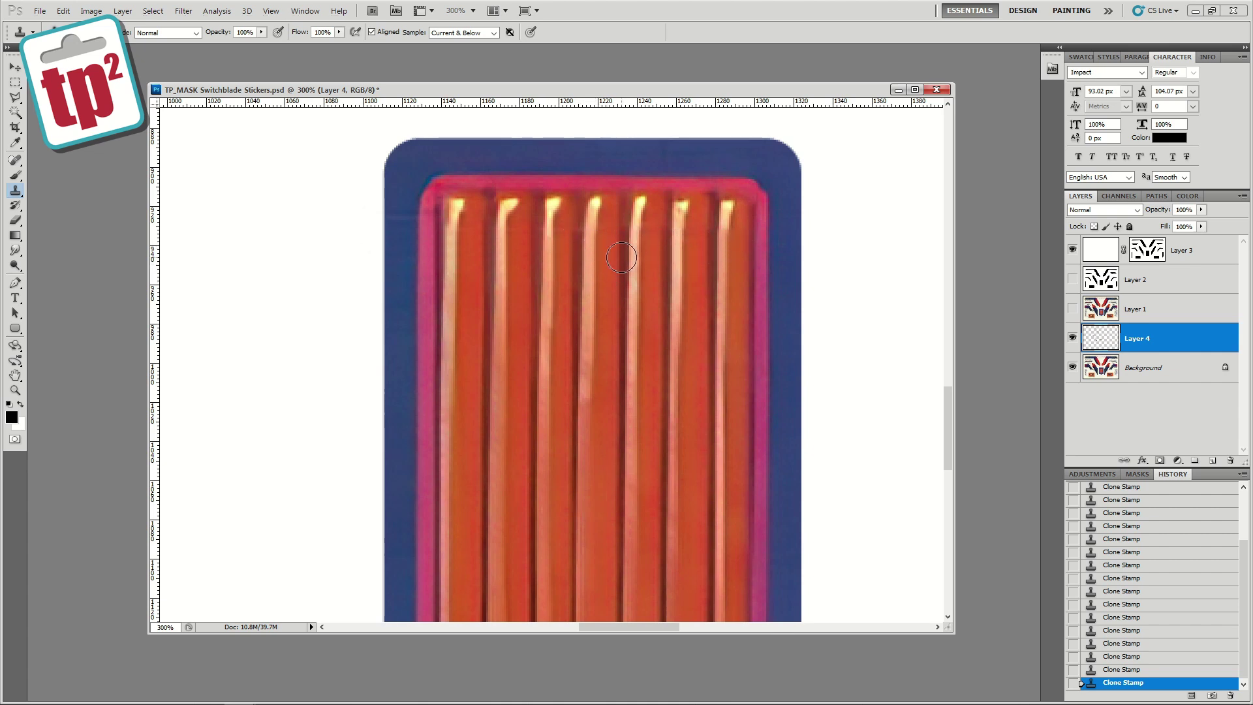
{"action": "left_click", "coordinate": [609, 214], "text": "alt"}
{"action": "left_click_drag", "start_coordinate": [529, 454], "coordinate": [545, 533]}
- Clone out the light line along the horizontal section and bend of the small left angled stripe
{"action": "key", "text": "z"}
{"action": "left_click", "coordinate": [282, 341], "text": "alt"}
{"action": "left_click", "coordinate": [283, 341], "text": "alt"}
{"action": "left_click_drag", "start_coordinate": [267, 324], "coordinate": [822, 416]}
{"action": "left_click", "coordinate": [392, 302]}
{"action": "left_click", "coordinate": [380, 305]}
{"action": "left_click_drag", "start_coordinate": [346, 287], "coordinate": [715, 317]}
{"action": "left_click", "coordinate": [15, 191]}
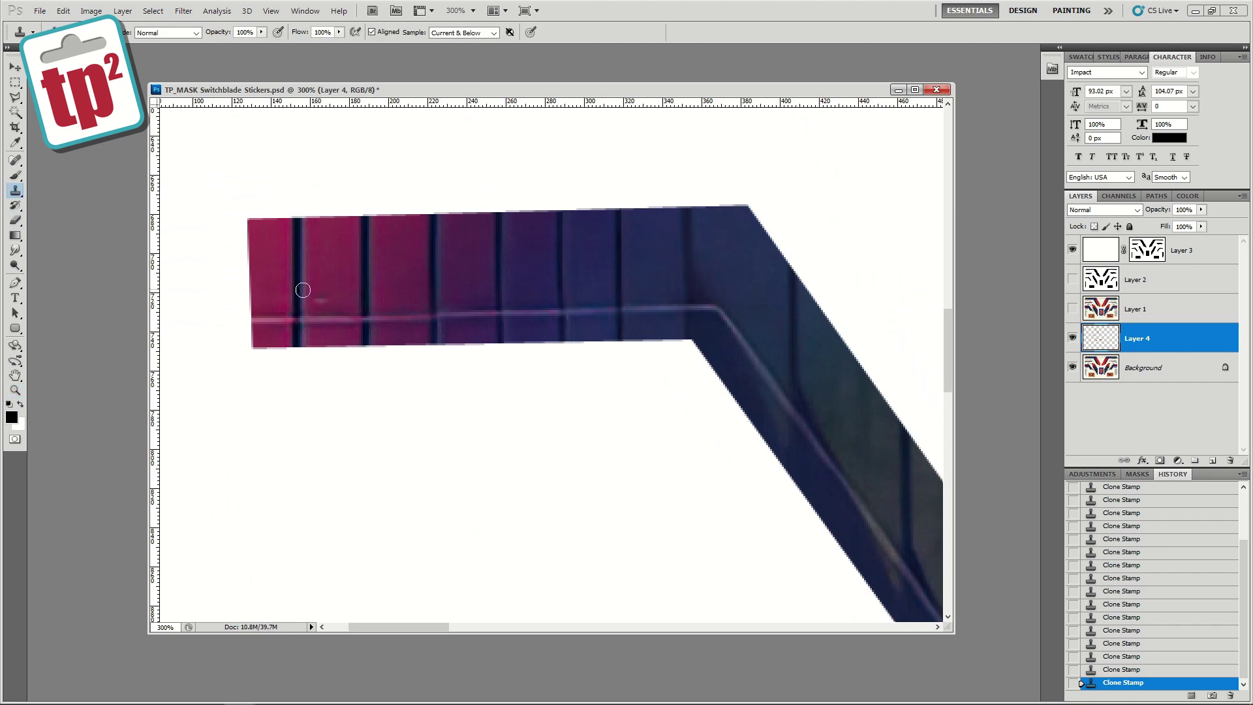
{"action": "mouse_move", "coordinate": [317, 319]}
{"action": "left_mouse_down"}
{"action": "mouse_move", "coordinate": [261, 313]}
{"action": "mouse_move", "coordinate": [281, 326]}
{"action": "mouse_move", "coordinate": [342, 322]}
{"action": "mouse_move", "coordinate": [359, 291]}
{"action": "mouse_move", "coordinate": [394, 305]}
{"action": "mouse_move", "coordinate": [381, 292]}
{"action": "mouse_move", "coordinate": [377, 312]}
{"action": "mouse_move", "coordinate": [573, 308]}
{"action": "mouse_move", "coordinate": [440, 325]}
{"action": "mouse_move", "coordinate": [467, 329]}
{"action": "mouse_move", "coordinate": [689, 300]}
{"action": "left_mouse_up"}
{"action": "left_click_drag", "start_coordinate": [711, 355], "coordinate": [399, 277]}
- Clone out the light line along the horizontal section of the small right angled stripe
{"action": "key", "text": "z"}
{"action": "key", "text": "ctrl+minus"}
{"action": "key", "text": "ctrl+minus"}
{"action": "key", "text": "ctrl+minus"}
{"action": "mouse_move", "coordinate": [846, 393]}
{"action": "left_mouse_down"}
{"action": "mouse_move", "coordinate": [696, 372]}
{"action": "mouse_move", "coordinate": [880, 389]}
{"action": "mouse_move", "coordinate": [848, 411]}
{"action": "left_mouse_up"}
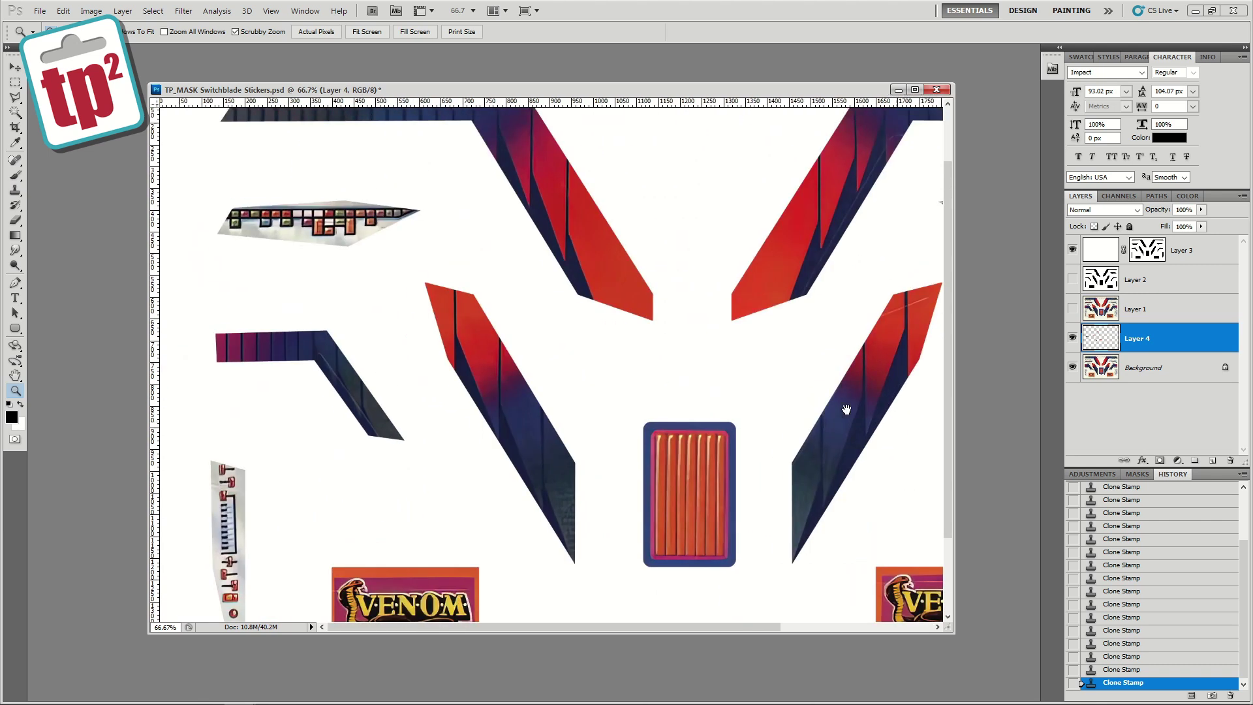
{"action": "left_click", "coordinate": [363, 385]}
{"action": "left_click", "coordinate": [363, 385]}
{"action": "left_click", "coordinate": [363, 385]}
{"action": "left_click_drag", "start_coordinate": [381, 389], "coordinate": [518, 390]}
{"action": "left_click", "coordinate": [340, 276]}
{"action": "left_click", "coordinate": [342, 276], "text": "alt"}
{"action": "left_click", "coordinate": [343, 276], "text": "alt"}
{"action": "left_click", "coordinate": [342, 276], "text": "alt"}
{"action": "mouse_move", "coordinate": [480, 327]}
{"action": "left_mouse_down"}
{"action": "mouse_move", "coordinate": [447, 282]}
{"action": "mouse_move", "coordinate": [218, 318]}
{"action": "left_mouse_up"}
{"action": "mouse_move", "coordinate": [633, 326]}
{"action": "left_mouse_down"}
{"action": "mouse_move", "coordinate": [381, 330]}
{"action": "mouse_move", "coordinate": [176, 376]}
{"action": "left_mouse_up"}
{"action": "left_click", "coordinate": [776, 308]}
{"action": "left_click", "coordinate": [777, 307]}
{"action": "key", "text": "s"}
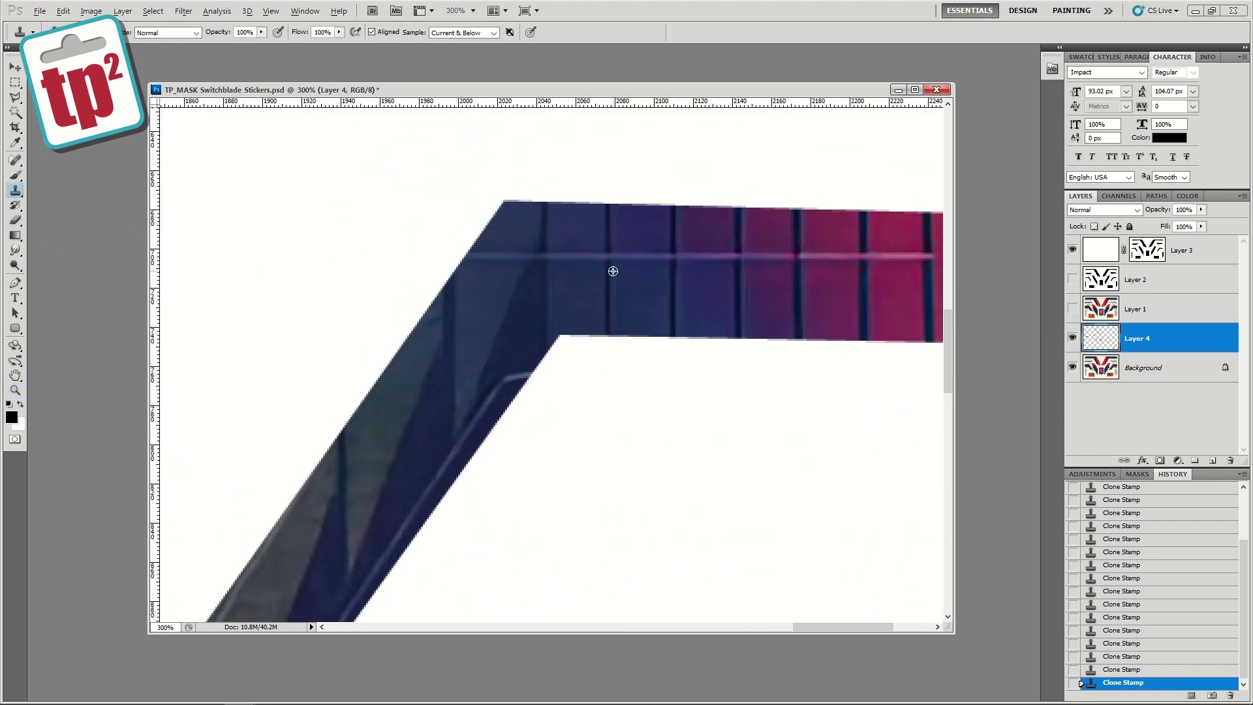
{"action": "mouse_move", "coordinate": [602, 261]}
{"action": "left_mouse_down"}
{"action": "mouse_move", "coordinate": [589, 259]}
{"action": "mouse_move", "coordinate": [925, 256]}
{"action": "left_mouse_up"}
{"action": "left_click_drag", "start_coordinate": [924, 256], "coordinate": [835, 257]}
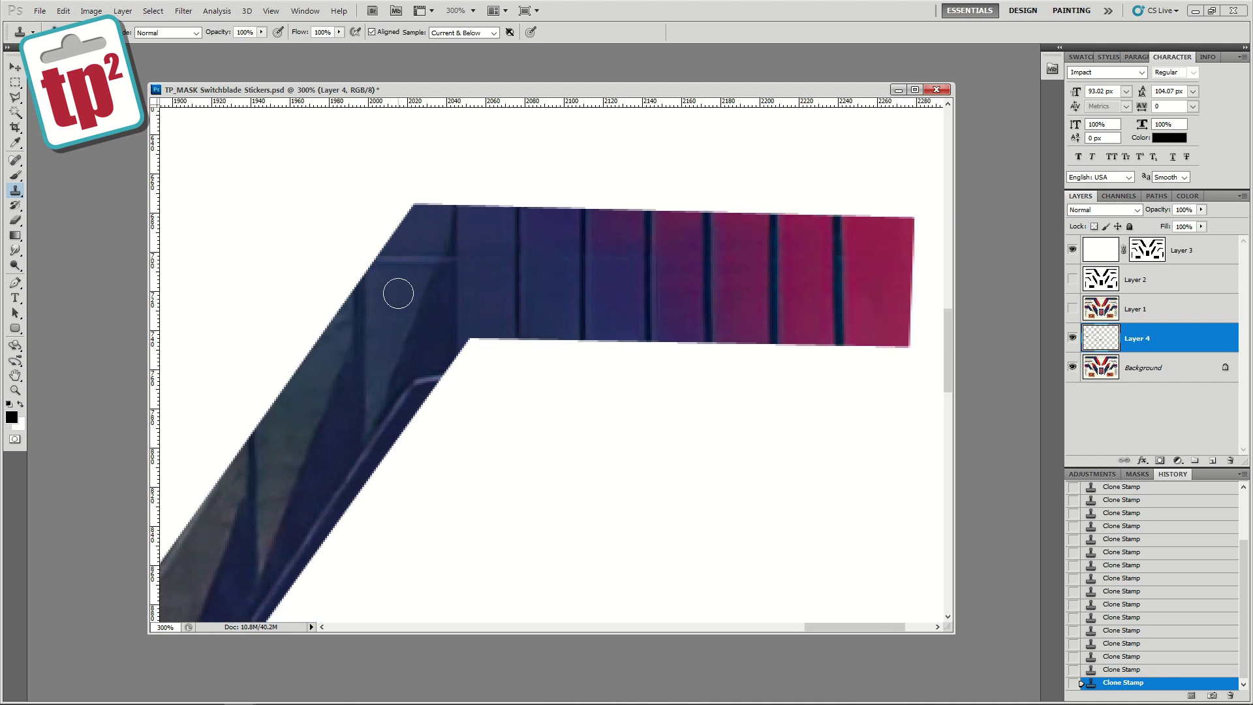
{"action": "left_click_drag", "start_coordinate": [407, 257], "coordinate": [376, 259]}
- Clone out the creases along the diagonal leg of the small right angled stripe with a smaller brush
{"action": "left_click_drag", "start_coordinate": [383, 353], "coordinate": [426, 231]}
{"action": "key", "text": "bracketleft"}
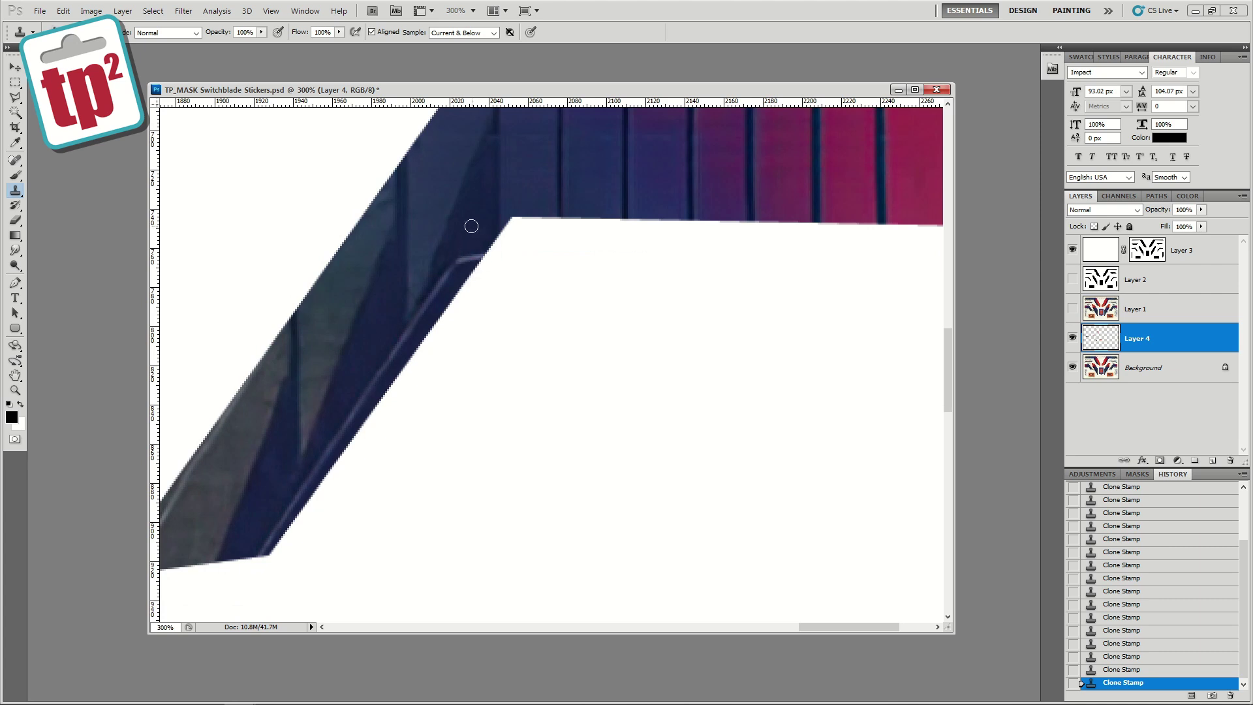
{"action": "left_click_drag", "start_coordinate": [440, 283], "coordinate": [334, 439]}
{"action": "left_click", "coordinate": [387, 334], "text": "alt"}
{"action": "left_click_drag", "start_coordinate": [419, 331], "coordinate": [437, 293]}
{"action": "mouse_move", "coordinate": [368, 383]}
{"action": "left_mouse_down"}
{"action": "mouse_move", "coordinate": [419, 319]}
{"action": "mouse_move", "coordinate": [318, 482]}
{"action": "left_mouse_up"}
{"action": "left_click", "coordinate": [409, 314], "text": "alt"}
{"action": "left_click", "coordinate": [229, 468], "text": "alt"}
{"action": "mouse_move", "coordinate": [206, 461]}
{"action": "left_mouse_down"}
{"action": "mouse_move", "coordinate": [198, 478]}
{"action": "mouse_move", "coordinate": [300, 315]}
{"action": "mouse_move", "coordinate": [344, 324]}
{"action": "left_mouse_up"}
- Clone out the crease crossing the red tip of the right inner diagonal stripe
{"action": "left_click", "coordinate": [15, 391]}
{"action": "left_click", "coordinate": [386, 349], "text": "alt"}
{"action": "left_click", "coordinate": [394, 385], "text": "alt"}
{"action": "left_click", "coordinate": [481, 215]}
{"action": "left_click", "coordinate": [482, 216]}
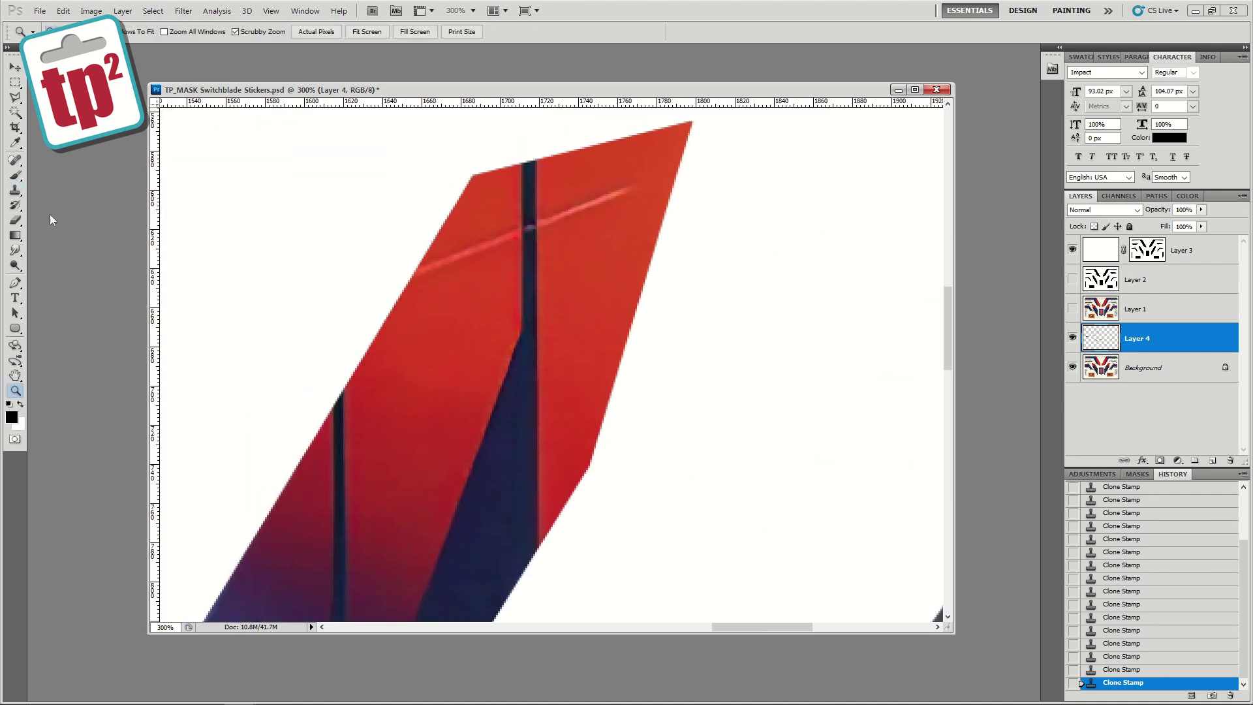
{"action": "left_click", "coordinate": [15, 190]}
{"action": "mouse_move", "coordinate": [545, 221]}
{"action": "left_mouse_down"}
{"action": "mouse_move", "coordinate": [650, 180]}
{"action": "mouse_move", "coordinate": [421, 265]}
{"action": "left_mouse_up"}
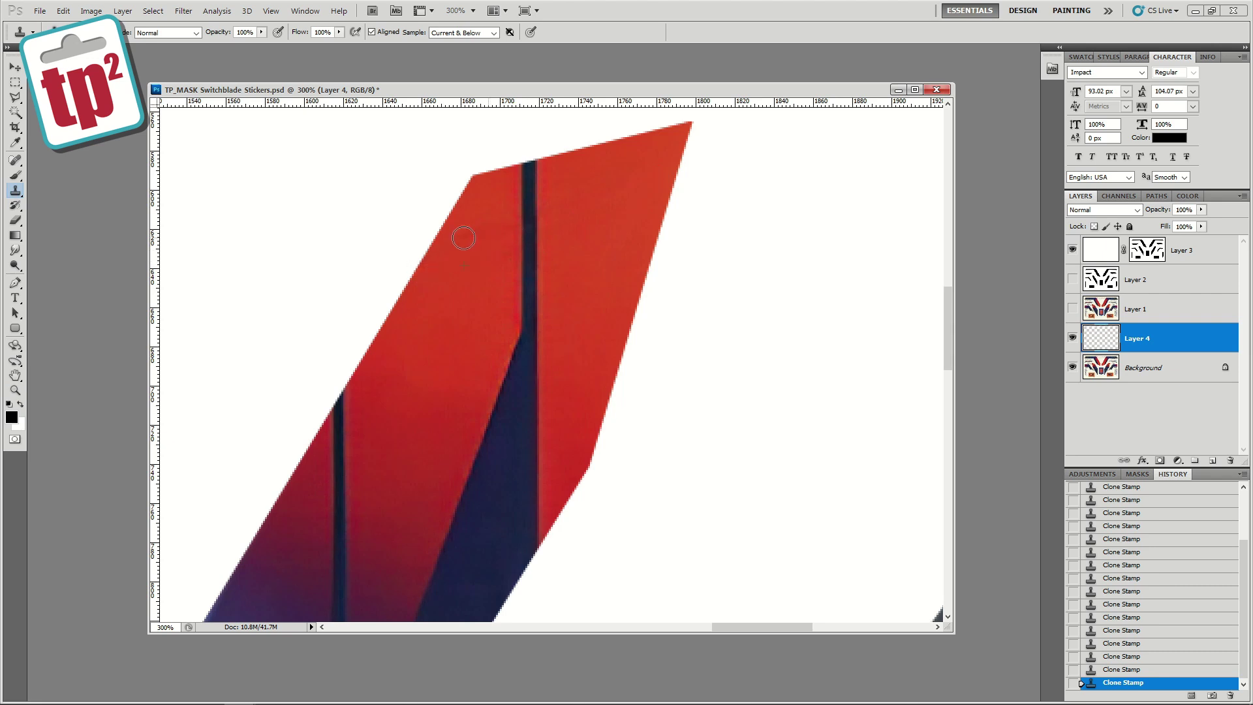
- Clone out the creases along the navy edge of the upper right stripe's diagonal
{"action": "left_click", "coordinate": [15, 390]}
{"action": "left_click", "coordinate": [214, 344], "text": "alt"}
{"action": "left_click", "coordinate": [214, 344], "text": "alt"}
{"action": "mouse_move", "coordinate": [186, 342]}
{"action": "left_mouse_down"}
{"action": "mouse_move", "coordinate": [360, 371]}
{"action": "mouse_move", "coordinate": [356, 531]}
{"action": "left_mouse_up"}
{"action": "left_click", "coordinate": [372, 417]}
{"action": "mouse_move", "coordinate": [371, 417]}
{"action": "left_mouse_down"}
{"action": "mouse_move", "coordinate": [400, 351]}
{"action": "mouse_move", "coordinate": [335, 477]}
{"action": "left_mouse_up"}
{"action": "left_click", "coordinate": [15, 191]}
{"action": "left_click_drag", "start_coordinate": [366, 349], "coordinate": [374, 346]}
{"action": "mouse_move", "coordinate": [468, 220]}
{"action": "left_mouse_down"}
{"action": "mouse_move", "coordinate": [400, 353]}
{"action": "mouse_move", "coordinate": [409, 361]}
{"action": "mouse_move", "coordinate": [447, 339]}
{"action": "mouse_move", "coordinate": [476, 284]}
{"action": "left_mouse_up"}
{"action": "left_click", "coordinate": [447, 243], "text": "alt"}
{"action": "left_click", "coordinate": [409, 363], "text": "alt"}
{"action": "left_click", "coordinate": [406, 390], "text": "alt"}
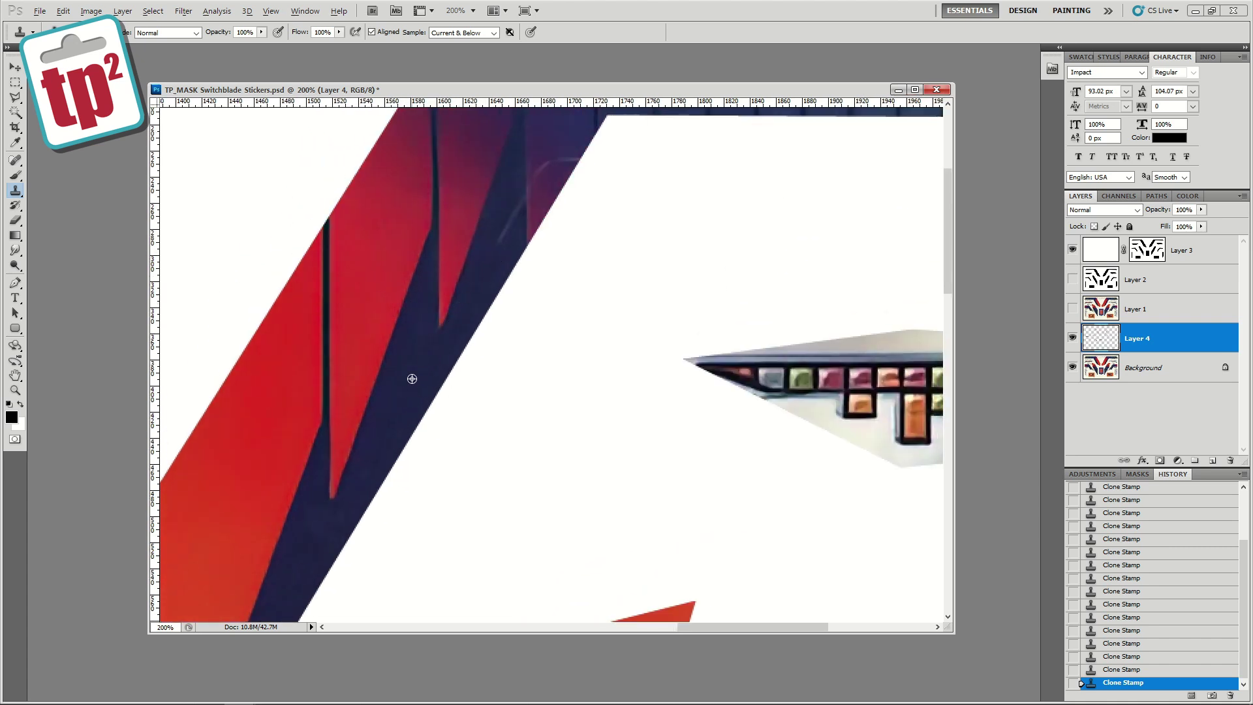
- Clone out the curved crease near the bend of the upper right stripe
{"action": "left_click_drag", "start_coordinate": [512, 211], "coordinate": [506, 231]}
{"action": "left_click_drag", "start_coordinate": [529, 230], "coordinate": [411, 403]}
{"action": "left_click", "coordinate": [442, 316], "text": "alt"}
{"action": "left_click_drag", "start_coordinate": [438, 333], "coordinate": [423, 340]}
{"action": "left_click_drag", "start_coordinate": [452, 333], "coordinate": [425, 349]}
- Clone out the scratch along the horizontal bar of the upper right stripe
{"action": "mouse_move", "coordinate": [437, 284]}
{"action": "left_mouse_down"}
{"action": "mouse_move", "coordinate": [442, 339]}
{"action": "mouse_move", "coordinate": [413, 300]}
{"action": "mouse_move", "coordinate": [307, 294]}
{"action": "mouse_move", "coordinate": [729, 299]}
{"action": "left_mouse_up"}
{"action": "mouse_move", "coordinate": [730, 300]}
{"action": "left_mouse_down"}
{"action": "mouse_move", "coordinate": [576, 310]}
{"action": "mouse_move", "coordinate": [770, 309]}
{"action": "left_mouse_up"}
{"action": "mouse_move", "coordinate": [774, 312]}
{"action": "left_mouse_down"}
{"action": "mouse_move", "coordinate": [668, 313]}
{"action": "mouse_move", "coordinate": [824, 298]}
{"action": "left_mouse_up"}
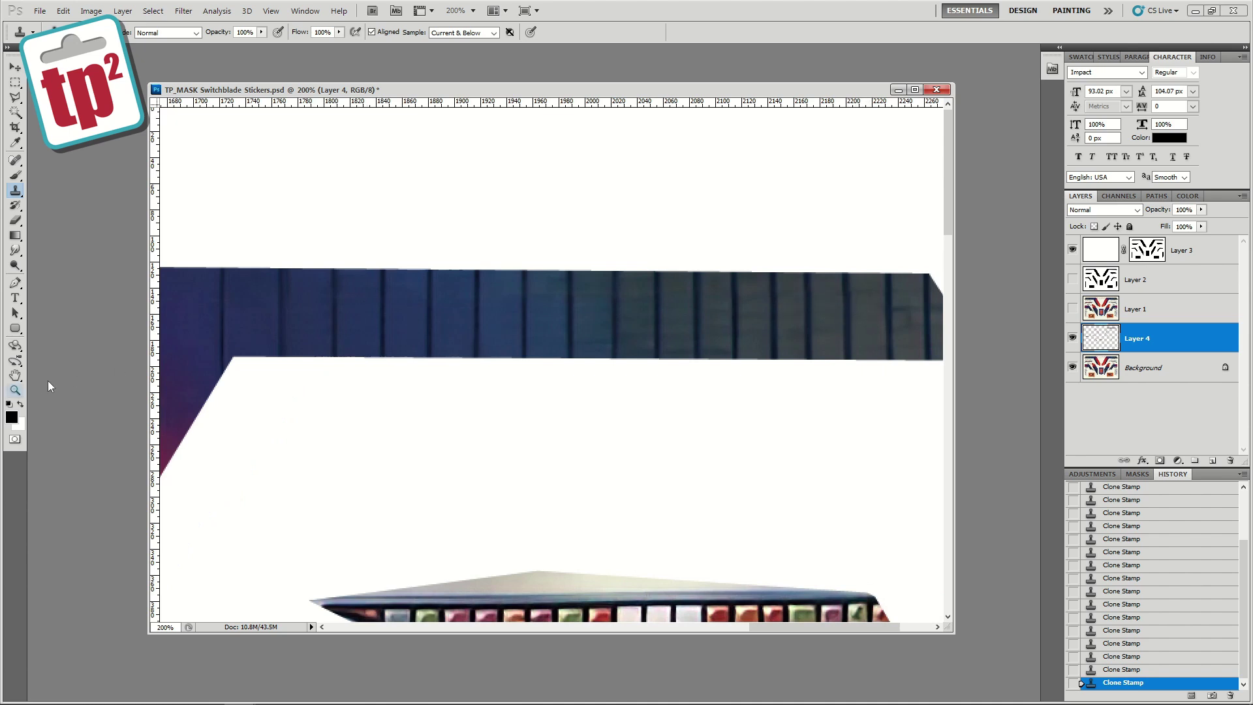
- Examine the remaining right-hand stickers and the right VENOM logo for leftover creases and scratches
{"action": "double_click", "coordinate": [15, 390]}
{"action": "key", "text": "ctrl+minus"}
{"action": "left_click_drag", "start_coordinate": [414, 422], "coordinate": [375, 241]}
{"action": "scroll", "coordinate": [881, 405], "scroll_direction": "up", "scroll_amount": 3}
{"action": "key", "text": "s"}
{"action": "mouse_move", "coordinate": [880, 405]}
{"action": "left_mouse_down"}
{"action": "mouse_move", "coordinate": [681, 303]}
{"action": "mouse_move", "coordinate": [902, 235]}
{"action": "left_mouse_up"}
{"action": "mouse_move", "coordinate": [261, 596]}
{"action": "left_mouse_down"}
{"action": "mouse_move", "coordinate": [733, 300]}
{"action": "mouse_move", "coordinate": [808, 299]}
{"action": "left_mouse_up"}
{"action": "key", "text": "z"}
{"action": "left_click", "coordinate": [182, 335], "text": "alt"}
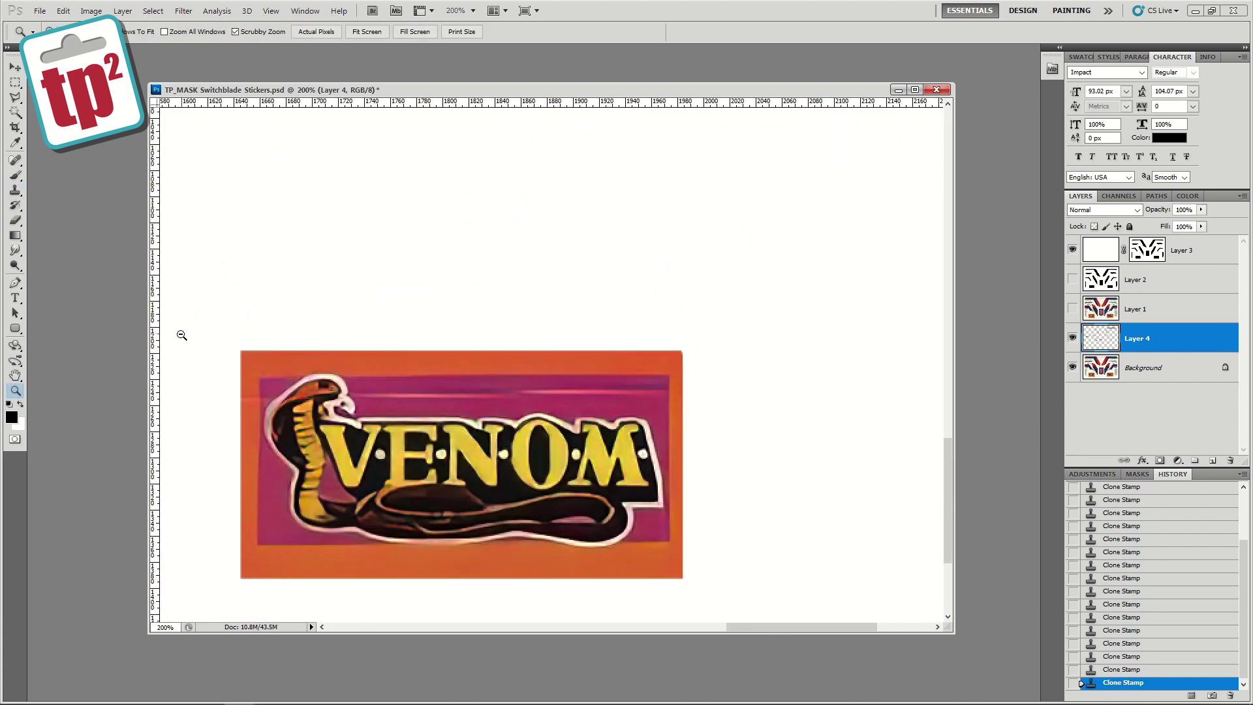
{"action": "left_click_drag", "start_coordinate": [182, 335], "coordinate": [707, 456]}
- Examine the left-hand stickers, especially the small bent stripe and the vertical keyboard sticker, for remaining creases and scratches
{"action": "left_click", "coordinate": [410, 378], "text": "alt"}
{"action": "left_click", "coordinate": [410, 379], "text": "alt"}
{"action": "left_click_drag", "start_coordinate": [294, 389], "coordinate": [545, 445]}
{"action": "left_click", "coordinate": [327, 338]}
{"action": "left_click", "coordinate": [327, 338]}
{"action": "left_click", "coordinate": [296, 320], "text": "alt"}
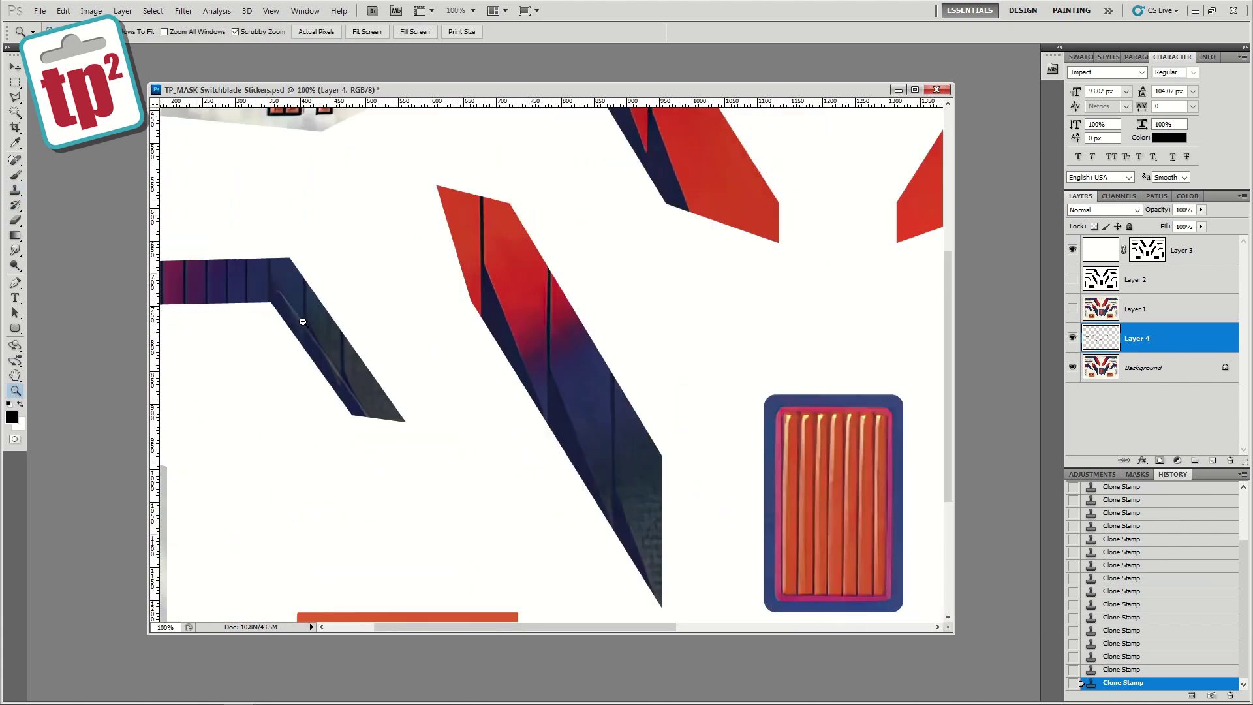
{"action": "left_click", "coordinate": [310, 326], "text": "alt"}
{"action": "left_click", "coordinate": [229, 411]}
{"action": "left_click", "coordinate": [229, 410]}
{"action": "key", "text": "s"}
{"action": "left_click", "coordinate": [319, 391], "text": "alt"}
{"action": "left_click_drag", "start_coordinate": [316, 361], "coordinate": [324, 360]}
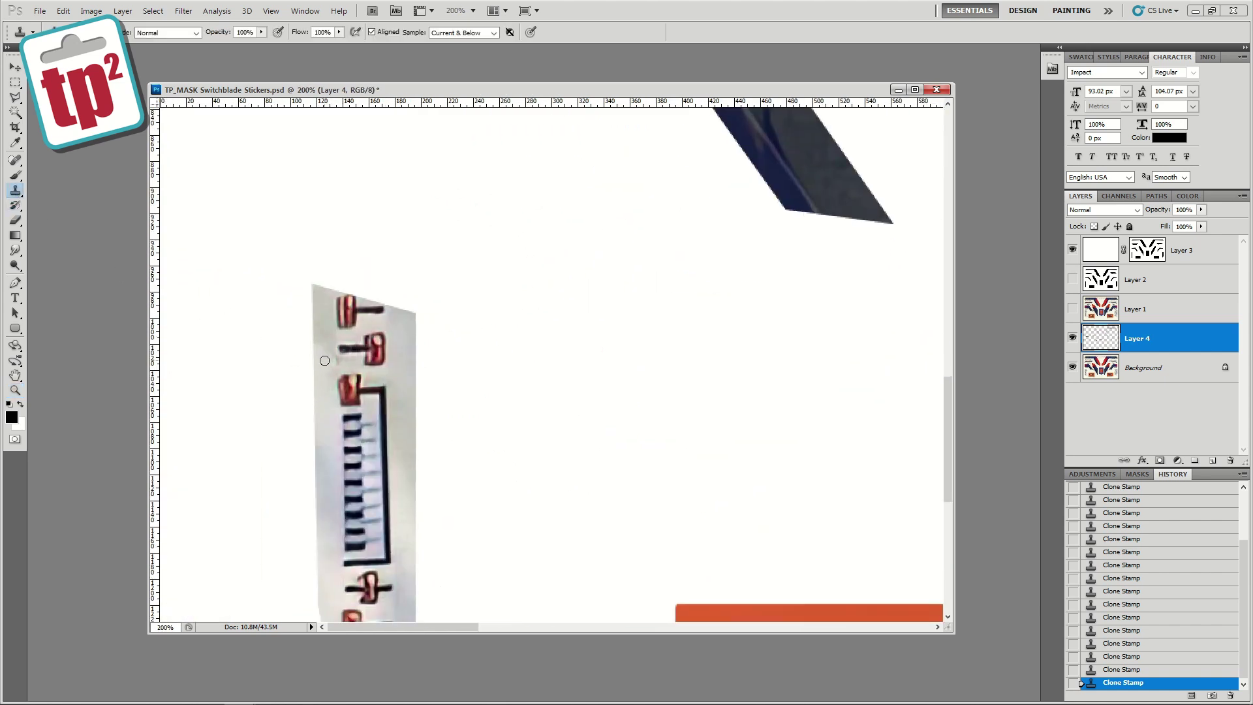
{"action": "key", "text": "z"}
{"action": "key", "text": "ctrl+minus"}
{"action": "key", "text": "ctrl+minus"}
{"action": "key", "text": "ctrl+minus"}
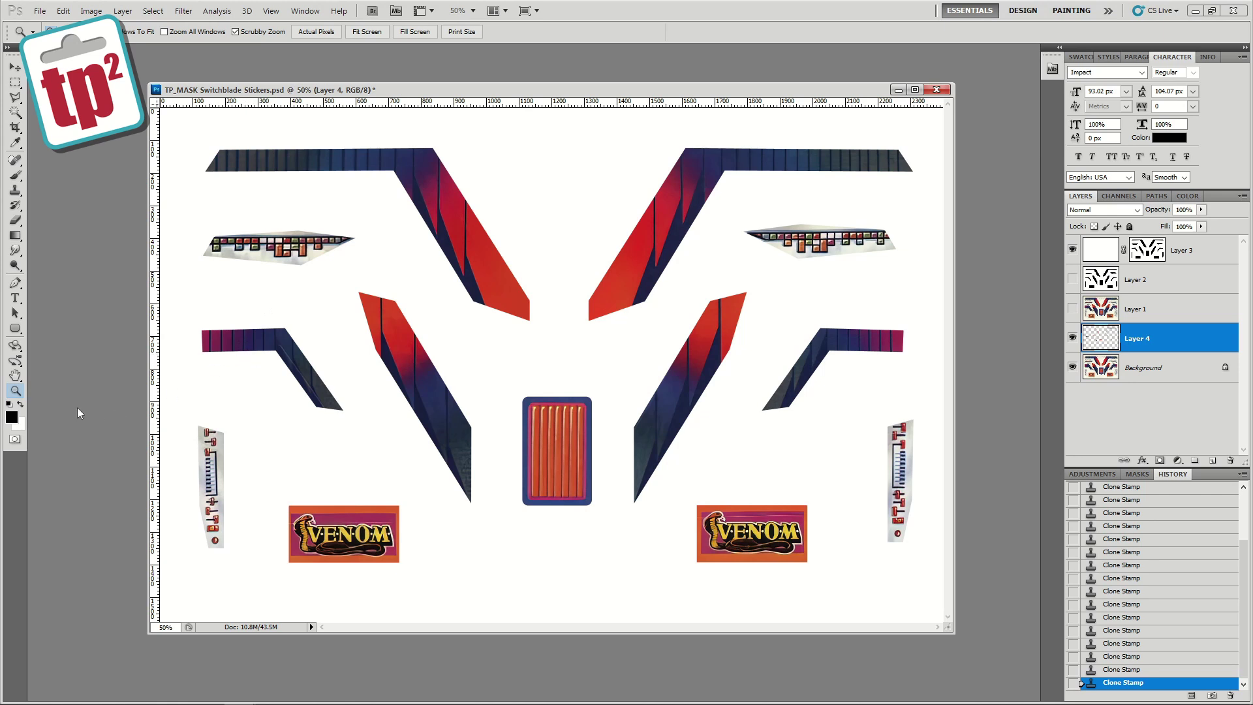
{"action": "left_click", "coordinate": [290, 364]}
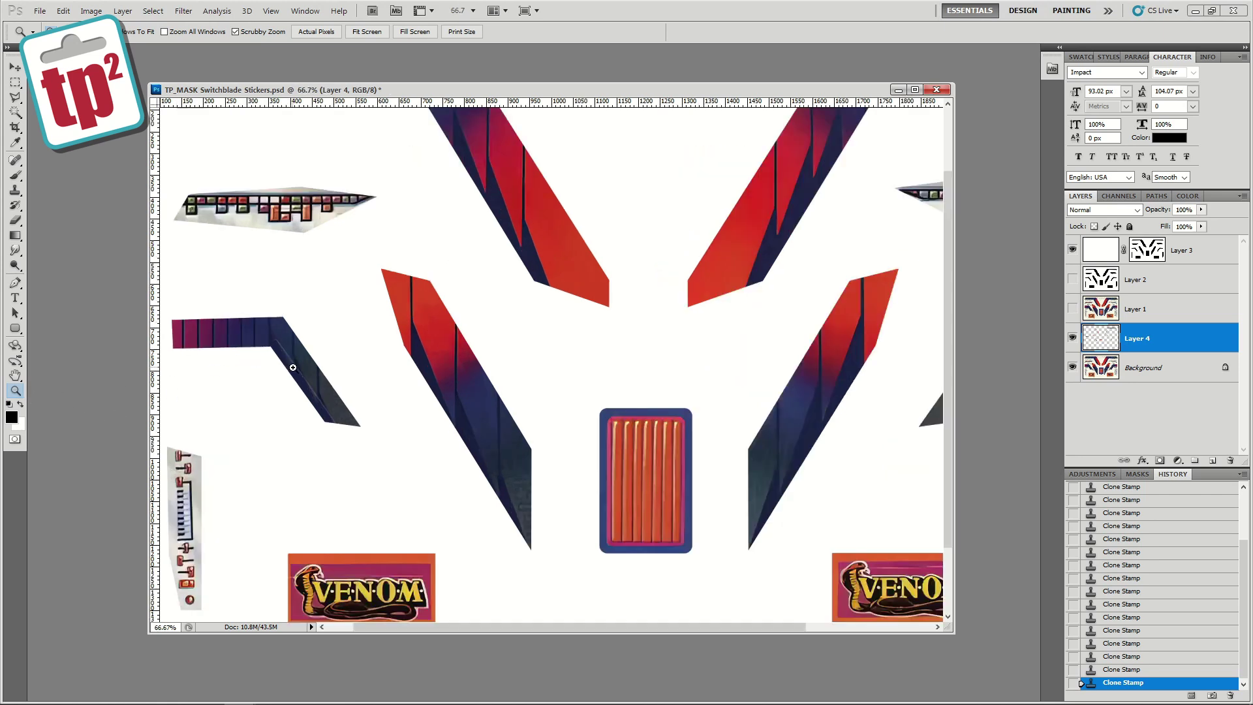
{"action": "left_click", "coordinate": [290, 364]}
{"action": "left_click_drag", "start_coordinate": [289, 364], "coordinate": [344, 360]}
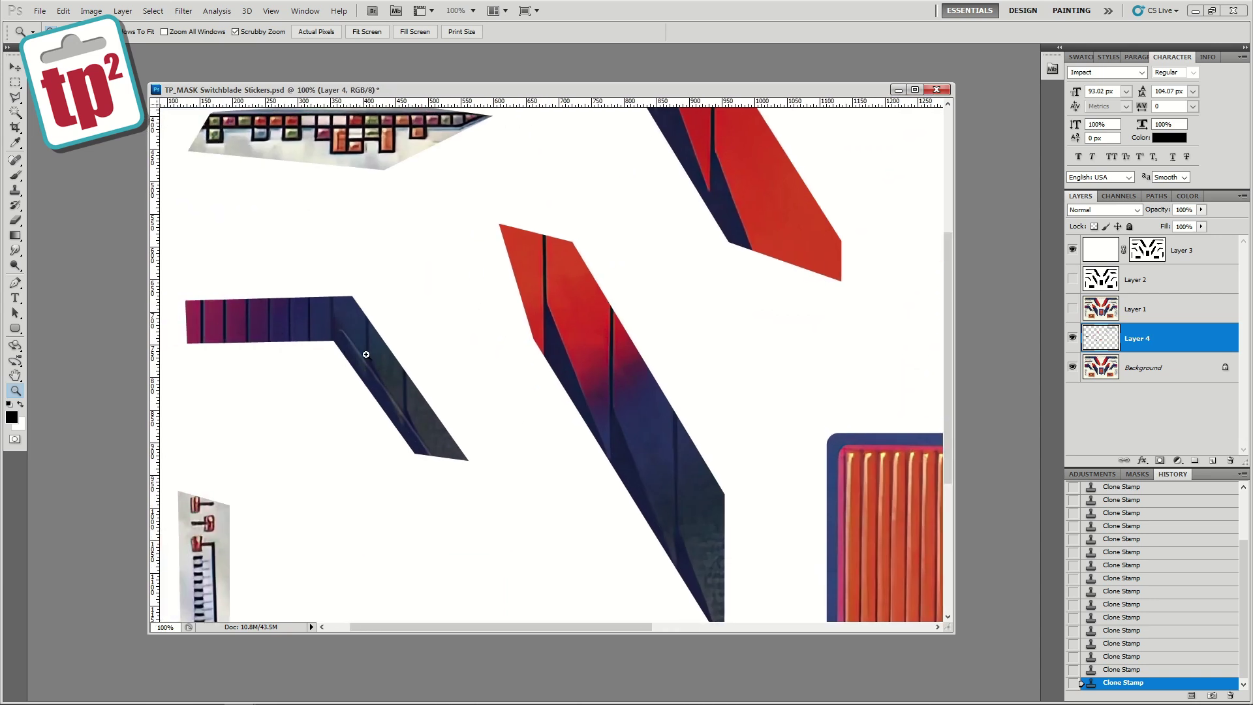
{"action": "left_click", "coordinate": [582, 389], "text": "alt"}
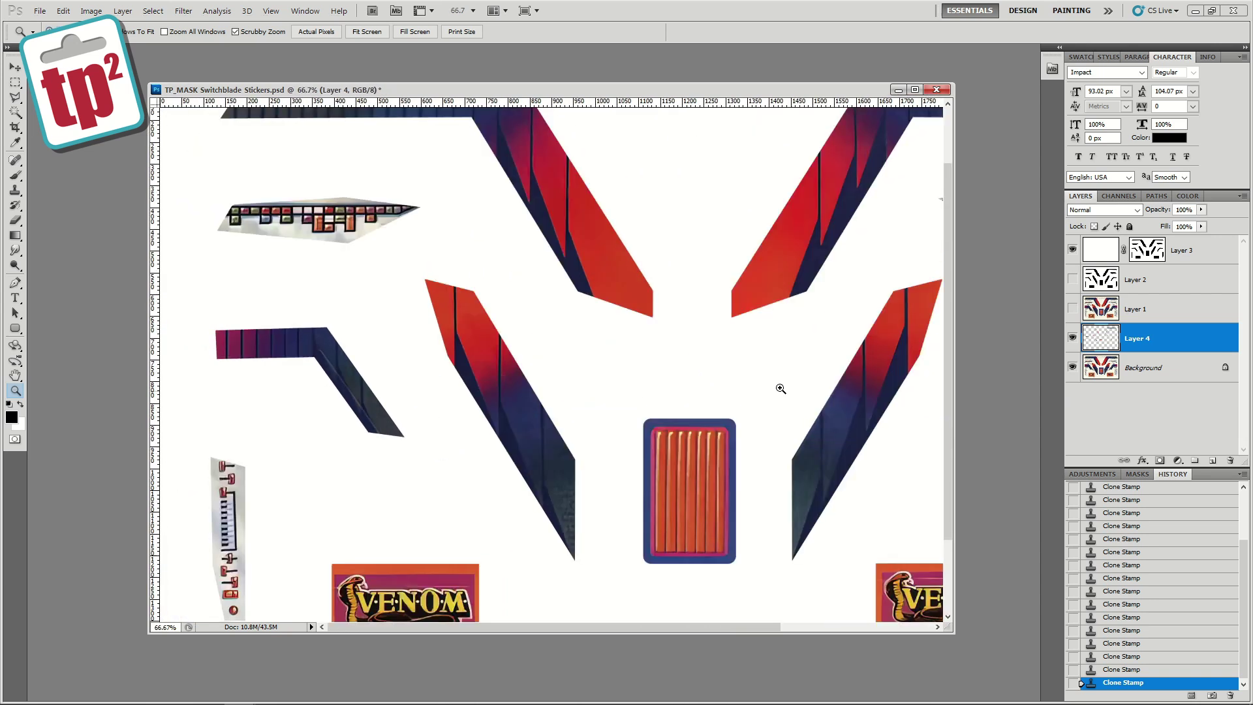
{"action": "left_click", "coordinate": [818, 405], "text": "alt"}
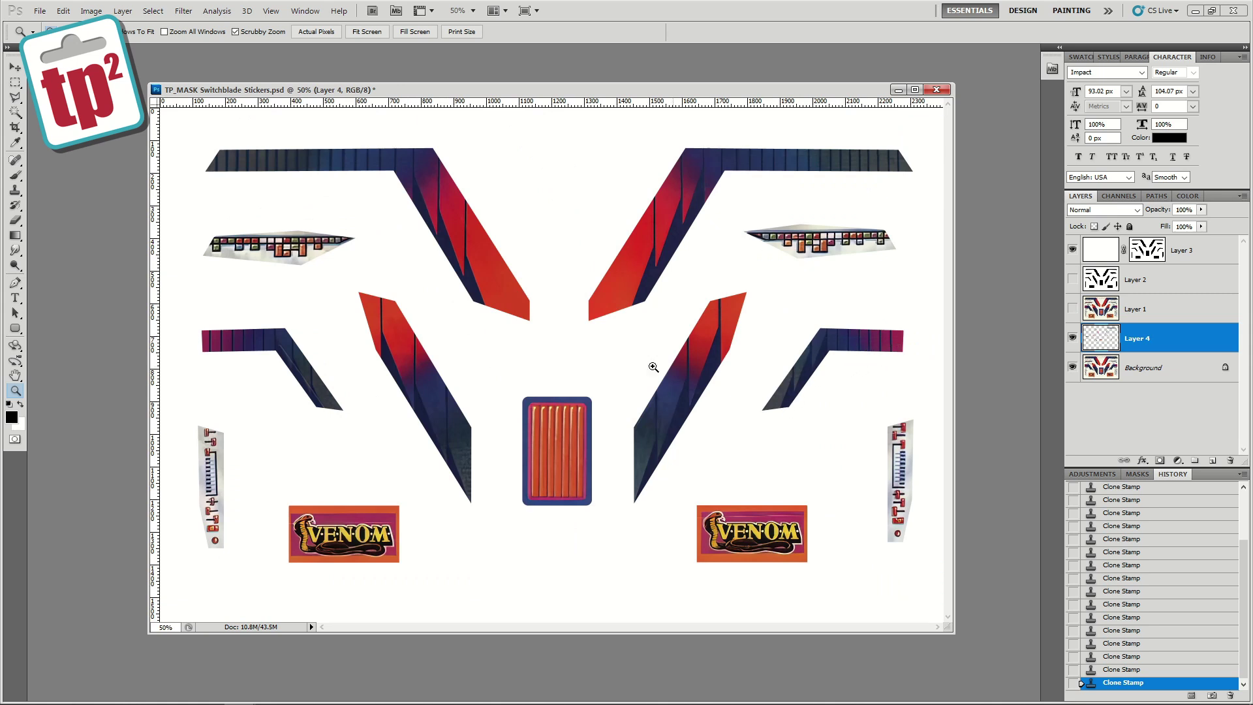
- Duplicate the Background layer and merge the copy with the Layer 4 clone repairs
{"action": "left_click", "coordinate": [1138, 369]}
{"action": "right_click", "coordinate": [1136, 372]}
{"action": "left_click", "coordinate": [1119, 399]}
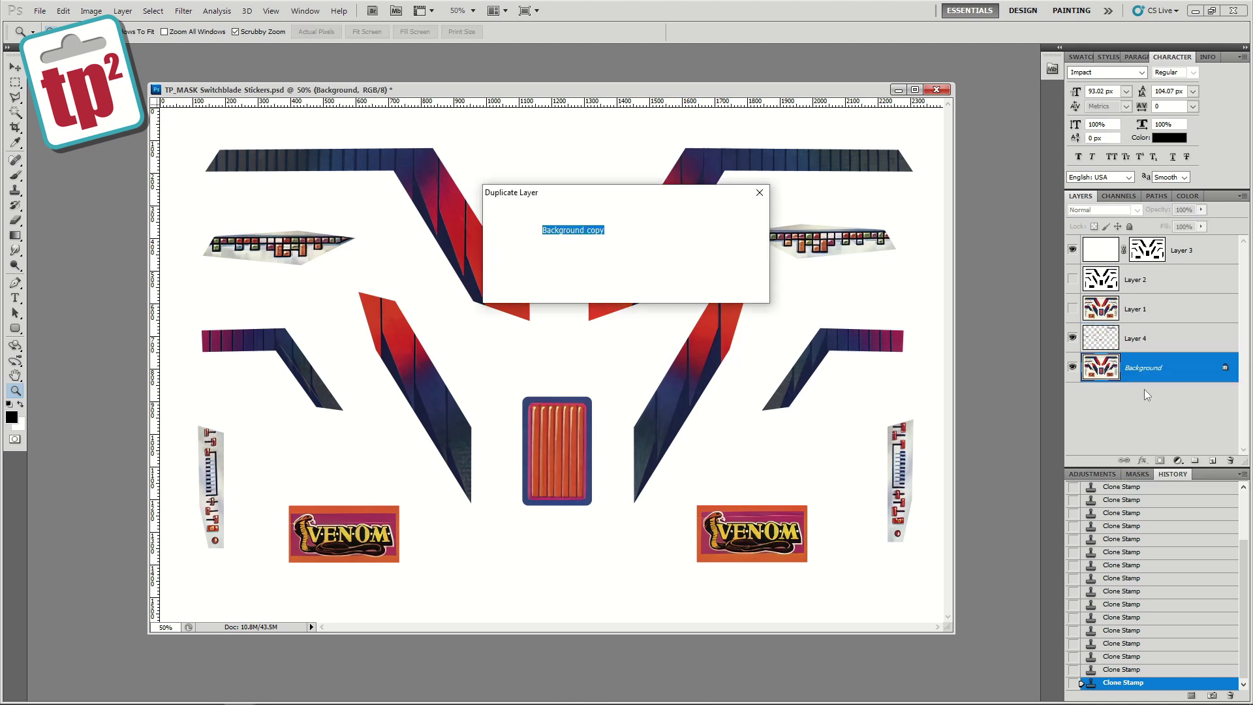
{"action": "left_click", "coordinate": [738, 216]}
{"action": "left_click", "coordinate": [1134, 342]}
{"action": "left_click", "coordinate": [1140, 375], "text": "shift"}
{"action": "key", "text": "ctrl+e"}
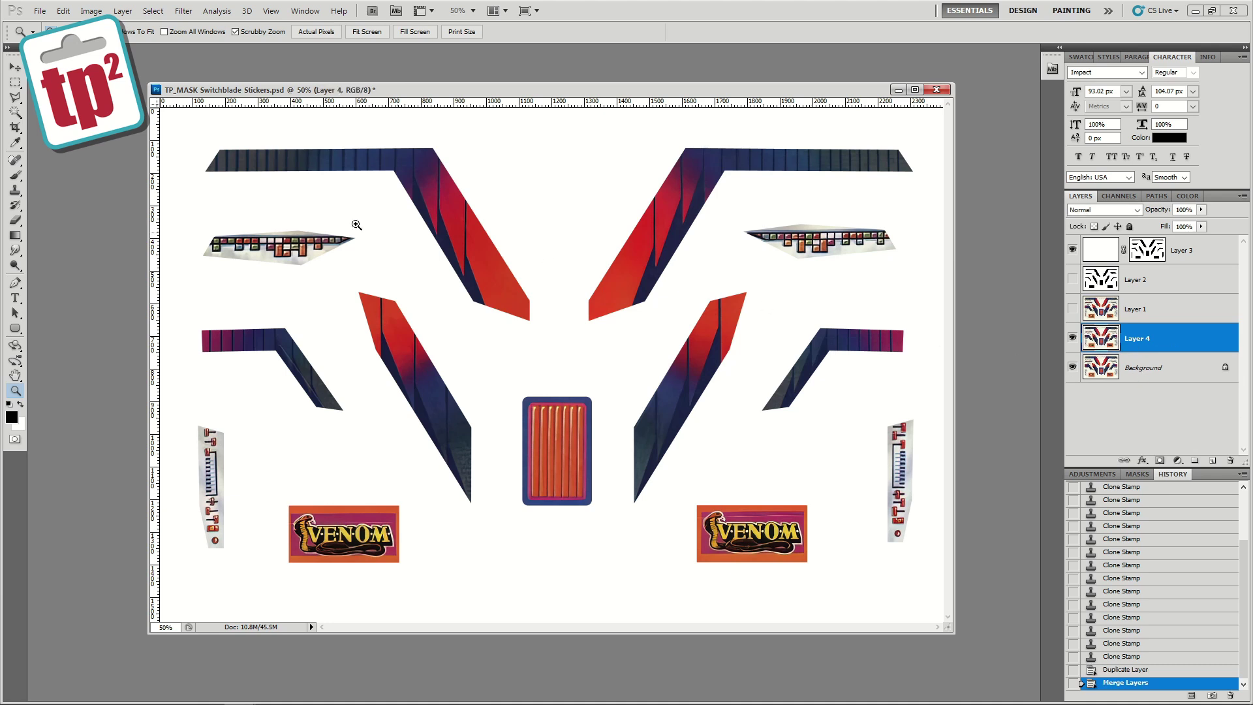
- Copy the small bent stripe on the sheet's right side to a new layer and flip it horizontally
{"action": "left_click", "coordinate": [16, 83]}
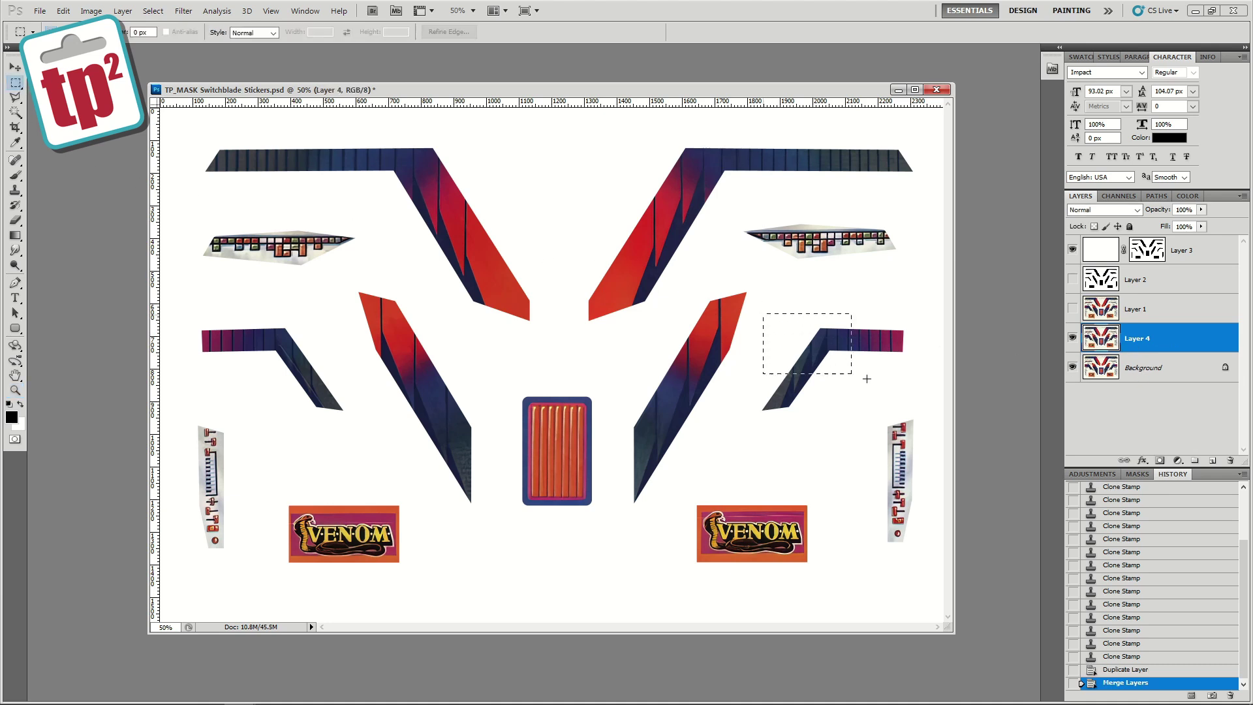
{"action": "left_click_drag", "start_coordinate": [914, 410], "coordinate": [893, 396]}
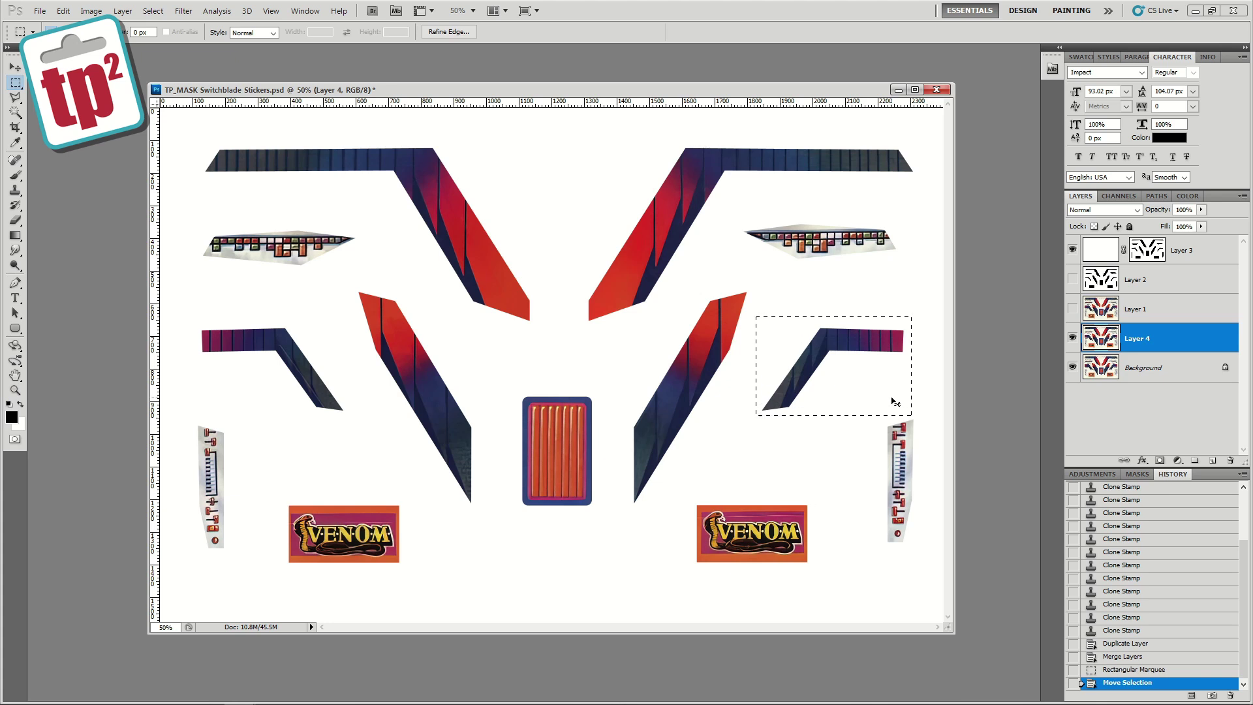
{"action": "key", "text": "ctrl+c"}
{"action": "key", "text": "ctrl+v"}
{"action": "left_click", "coordinate": [66, 12]}
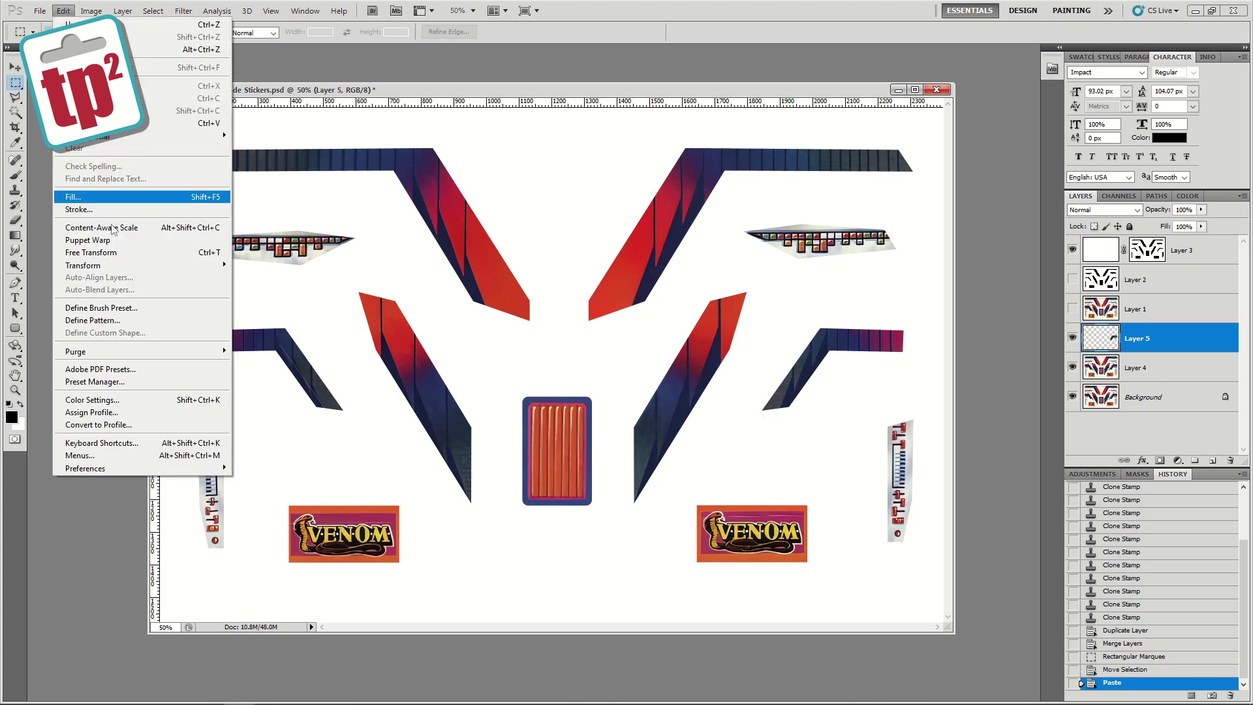
{"action": "mouse_move", "coordinate": [118, 266]}
{"action": "left_click", "coordinate": [291, 407]}
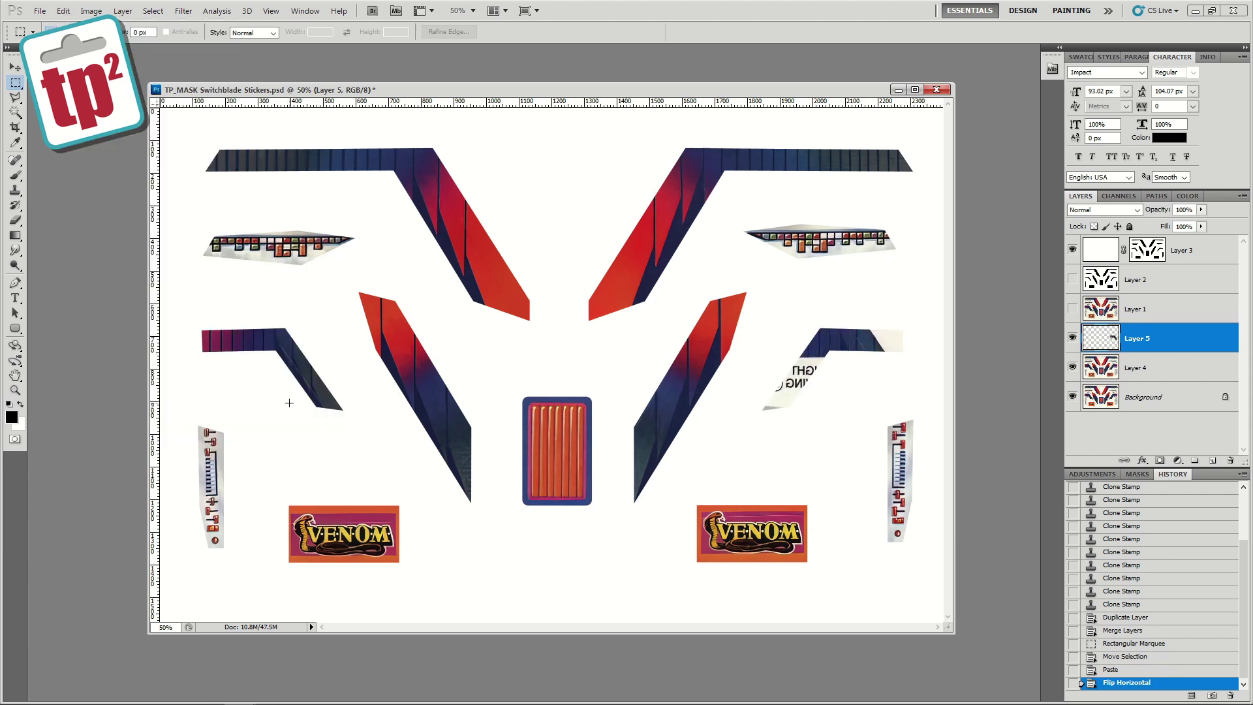
- Align the flipped stripe over the small bent stripe on the sheet's left side and merge it down into Layer 4
{"action": "left_click", "coordinate": [18, 67]}
{"action": "left_click_drag", "start_coordinate": [783, 362], "coordinate": [293, 348]}
{"action": "left_click", "coordinate": [22, 391]}
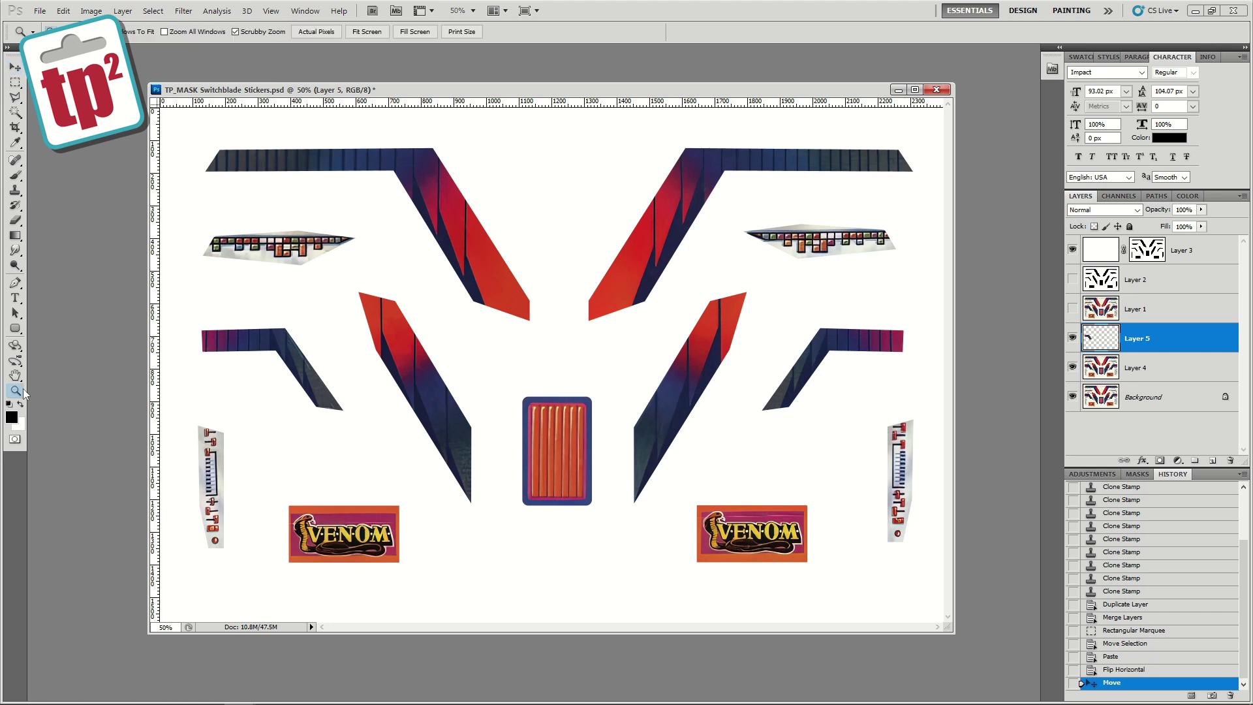
{"action": "left_click", "coordinate": [268, 367]}
{"action": "left_click", "coordinate": [272, 358]}
{"action": "left_click", "coordinate": [15, 67]}
{"action": "key", "text": "Right"}
{"action": "key", "text": "Right"}
{"action": "key", "text": "Right"}
{"action": "key", "text": "Right"}
{"action": "key", "text": "Right"}
{"action": "key", "text": "Right"}
{"action": "key", "text": "Right"}
{"action": "key", "text": "Right"}
{"action": "key", "text": "Right"}
{"action": "key", "text": "Right"}
{"action": "key", "text": "Right"}
{"action": "key", "text": "Right"}
{"action": "key", "text": "Right"}
{"action": "key", "text": "Right"}
{"action": "key", "text": "Right"}
{"action": "key", "text": "Right"}
{"action": "key", "text": "Right"}
{"action": "key", "text": "Right"}
{"action": "key", "text": "Right"}
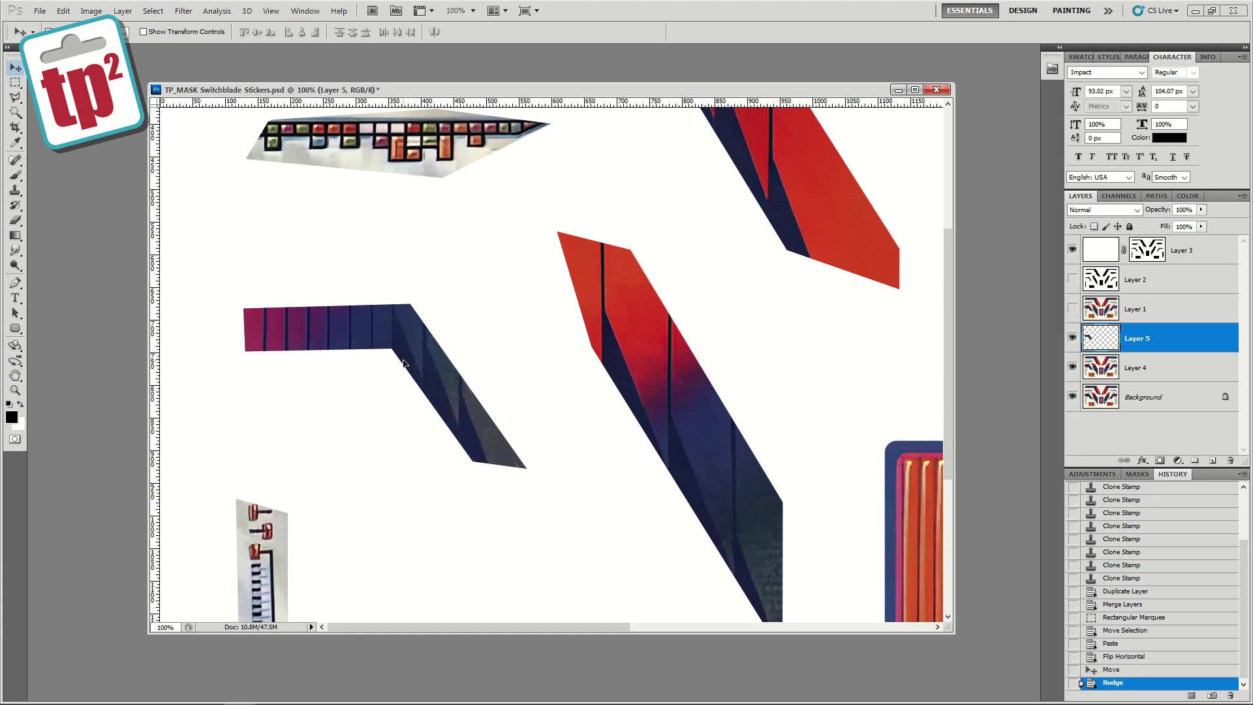
{"action": "key", "text": "Right"}
{"action": "key", "text": "Right"}
{"action": "key", "text": "Right"}
{"action": "key", "text": "Right"}
{"action": "key", "text": "Right"}
{"action": "key", "text": "Right"}
{"action": "key", "text": "Right"}
{"action": "key", "text": "ctrl+e"}
- Outline the lower right diagonal stripe with a loose Polygonal Lasso selection on Layer 4
{"action": "left_click", "coordinate": [16, 394]}
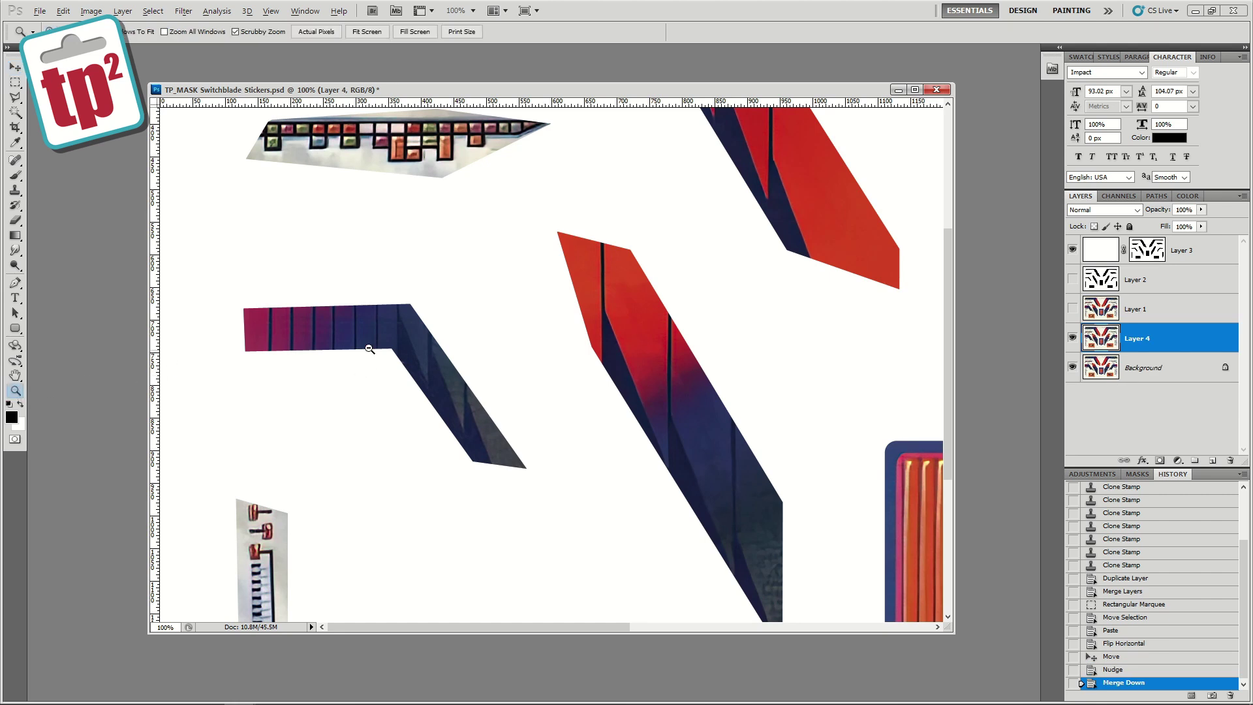
{"action": "left_click", "coordinate": [532, 342], "text": "alt"}
{"action": "left_click", "coordinate": [537, 344], "text": "alt"}
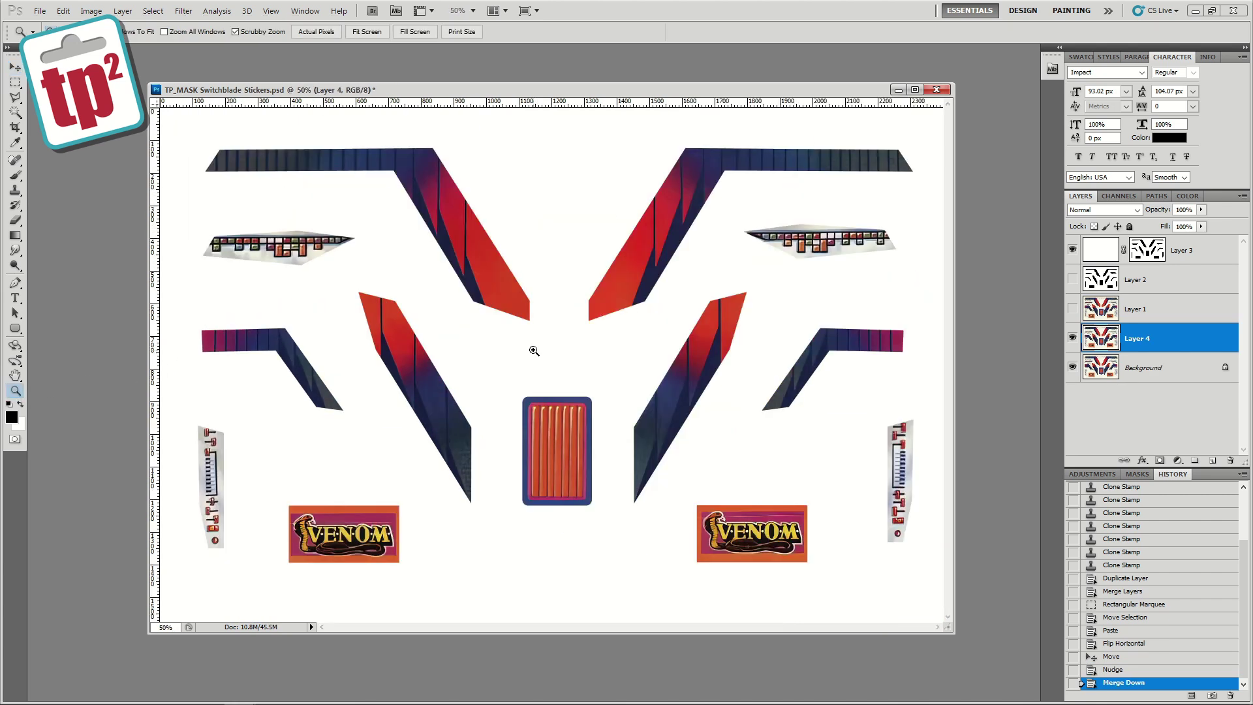
{"action": "left_click", "coordinate": [460, 450]}
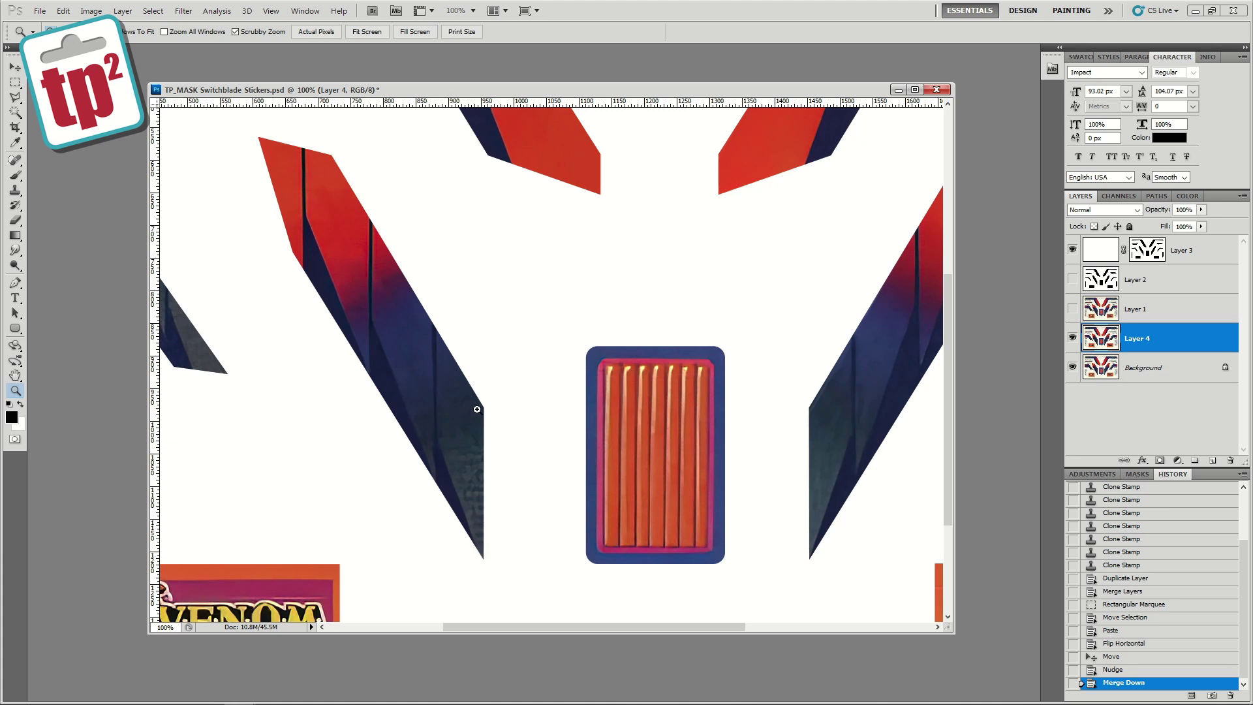
{"action": "left_click", "coordinate": [459, 395], "text": "alt"}
{"action": "left_click", "coordinate": [18, 98]}
{"action": "left_click", "coordinate": [783, 211]}
{"action": "left_click", "coordinate": [670, 395]}
{"action": "left_click", "coordinate": [814, 369]}
{"action": "left_click", "coordinate": [875, 218]}
{"action": "left_click", "coordinate": [855, 202]}
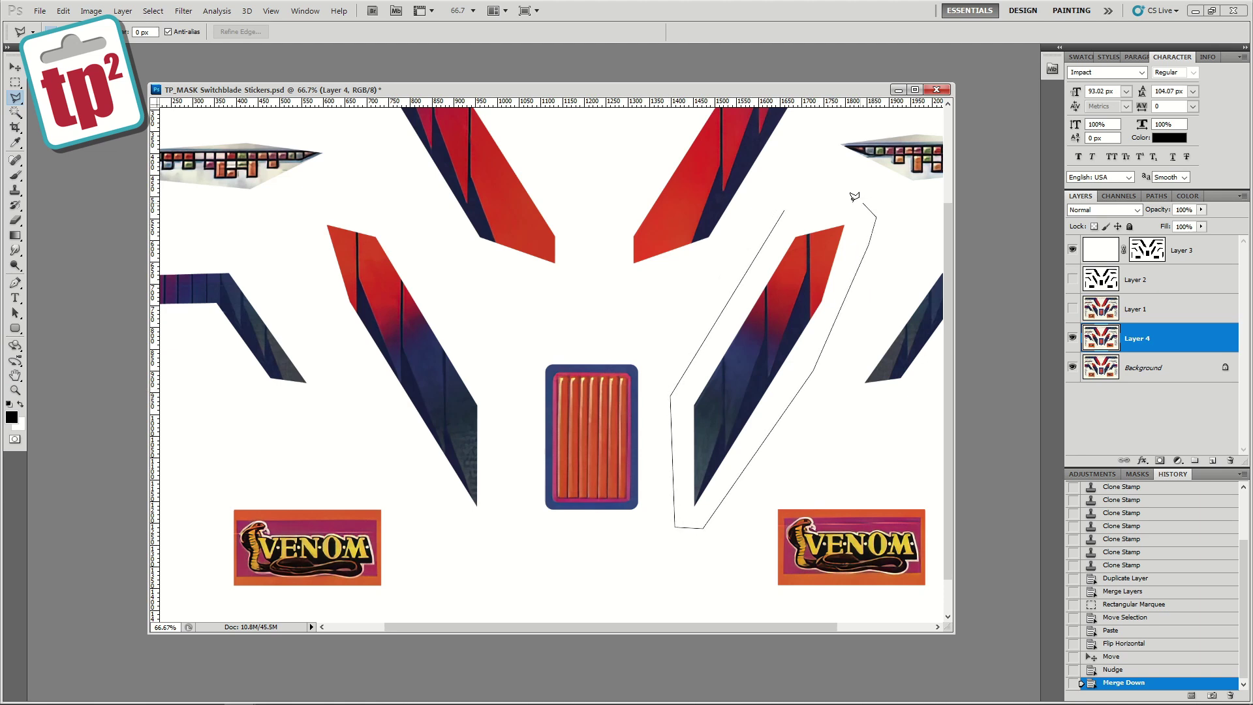
{"action": "left_click", "coordinate": [786, 205]}
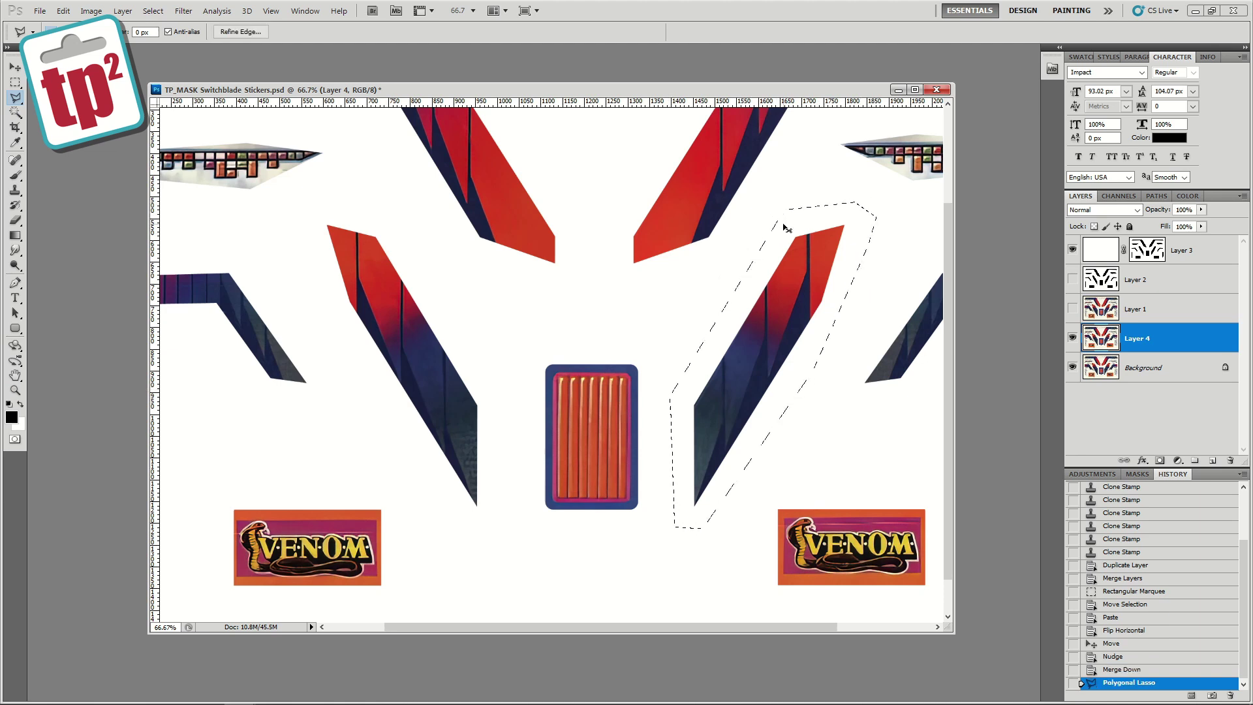
- Copy the selected diagonal stripe to a new layer and flip it horizontally
{"action": "key", "text": "ctrl+c"}
{"action": "key", "text": "ctrl+v"}
{"action": "left_click", "coordinate": [63, 10]}
{"action": "mouse_move", "coordinate": [97, 265]}
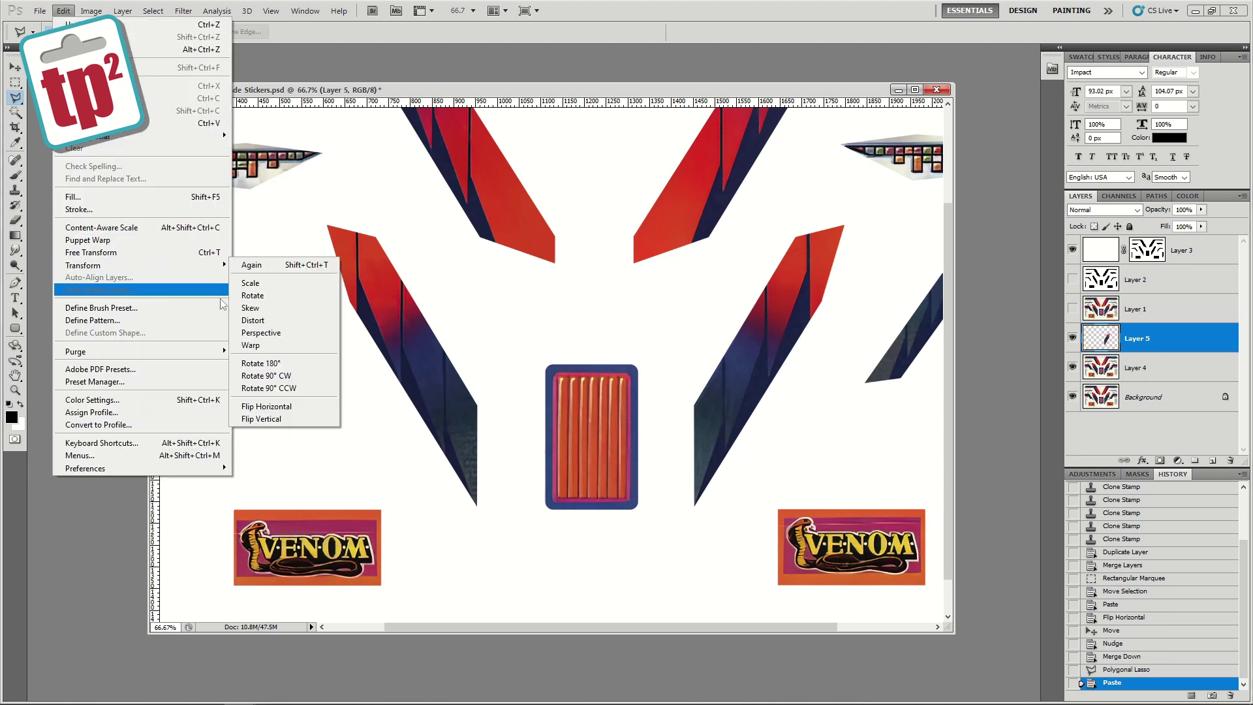
{"action": "left_click", "coordinate": [274, 405]}
- Move the flipped diagonal stripe over its lower left counterpart and merge it down into Layer 4
{"action": "left_click", "coordinate": [14, 67]}
{"action": "left_click_drag", "start_coordinate": [696, 332], "coordinate": [321, 335]}
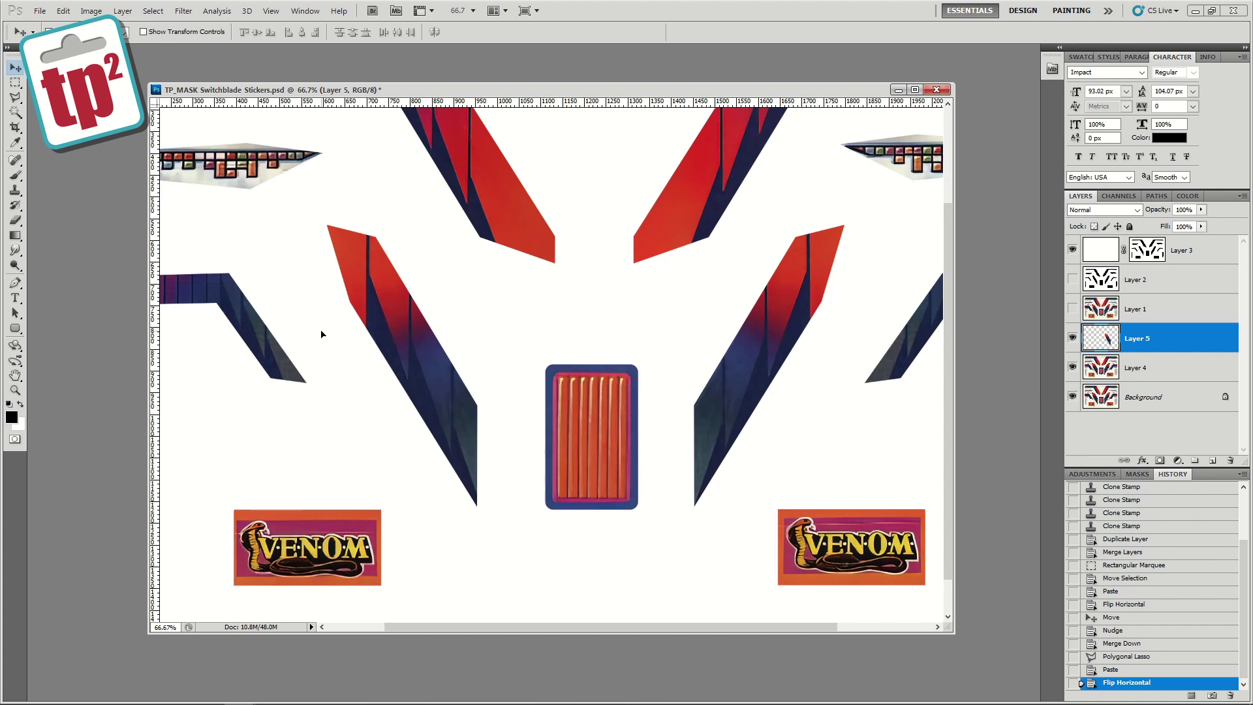
{"action": "left_click_drag", "start_coordinate": [321, 334], "coordinate": [322, 335]}
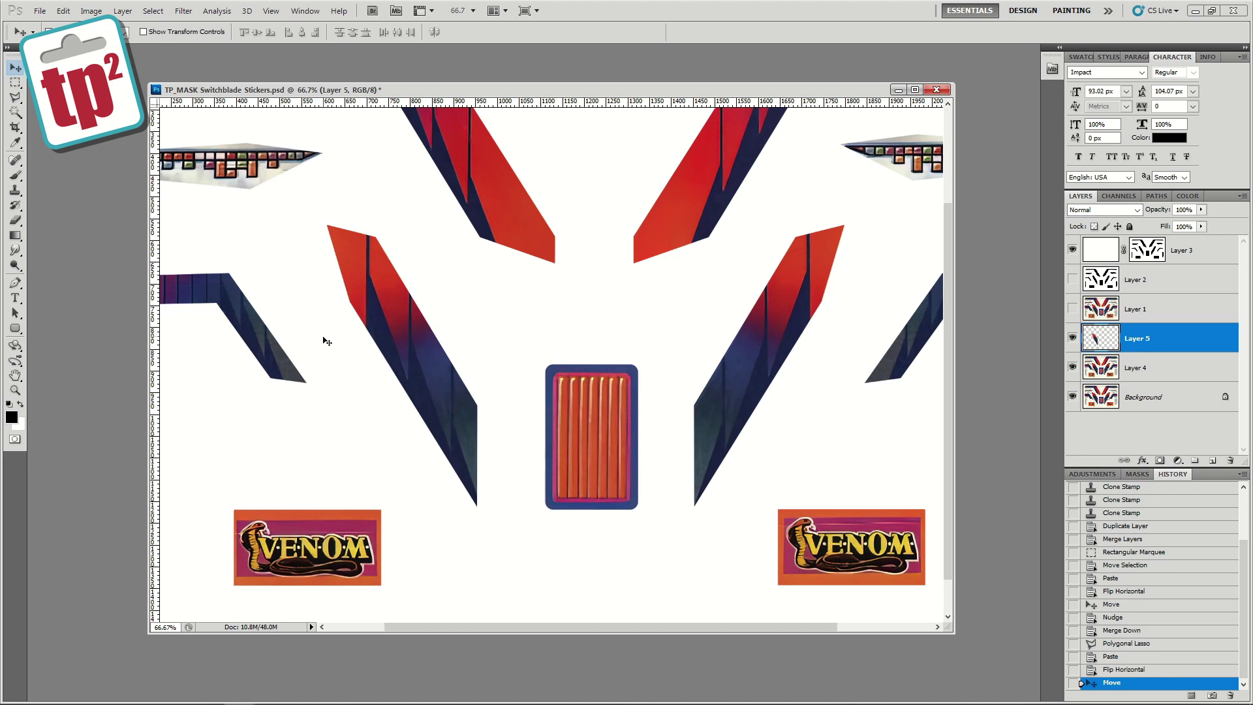
{"action": "key", "text": "ctrl+e"}
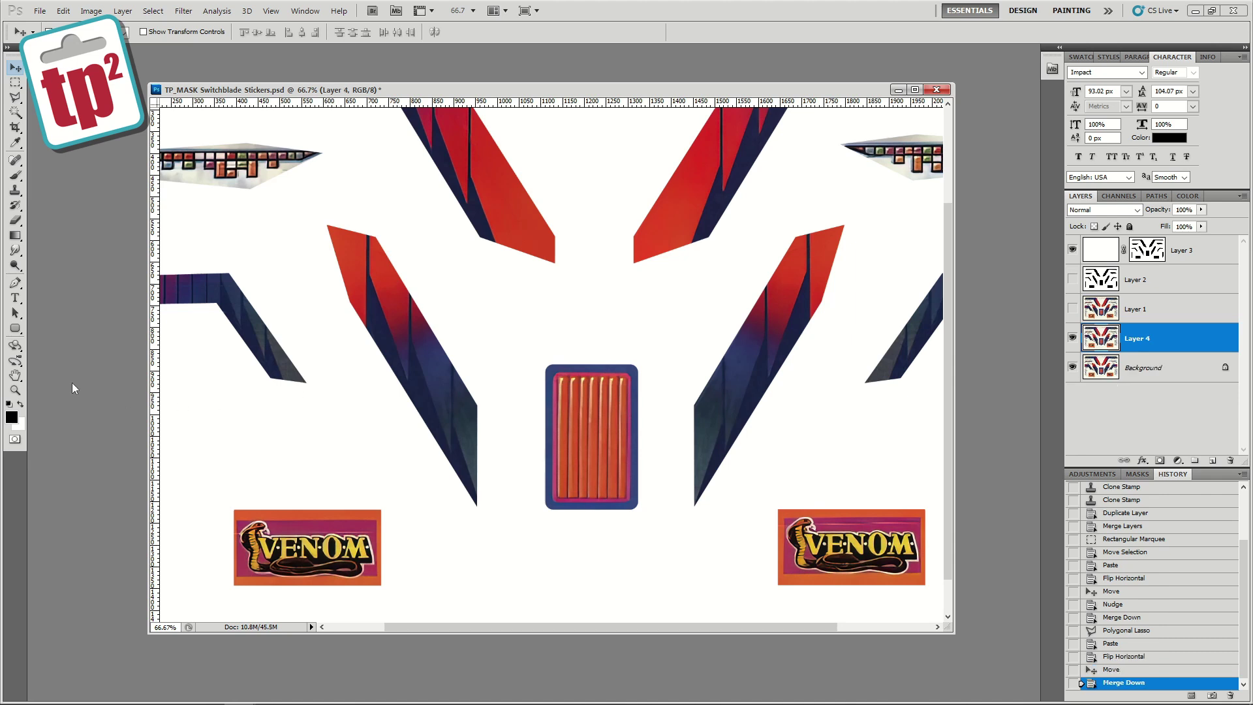
- Open venom_logo_2400_dpi.jpg from the Switchblade folder in Photoshop and compare it with the left VENOM sticker
{"action": "left_click", "coordinate": [15, 390]}
{"action": "left_click", "coordinate": [376, 546]}
{"action": "key", "text": "alt"}
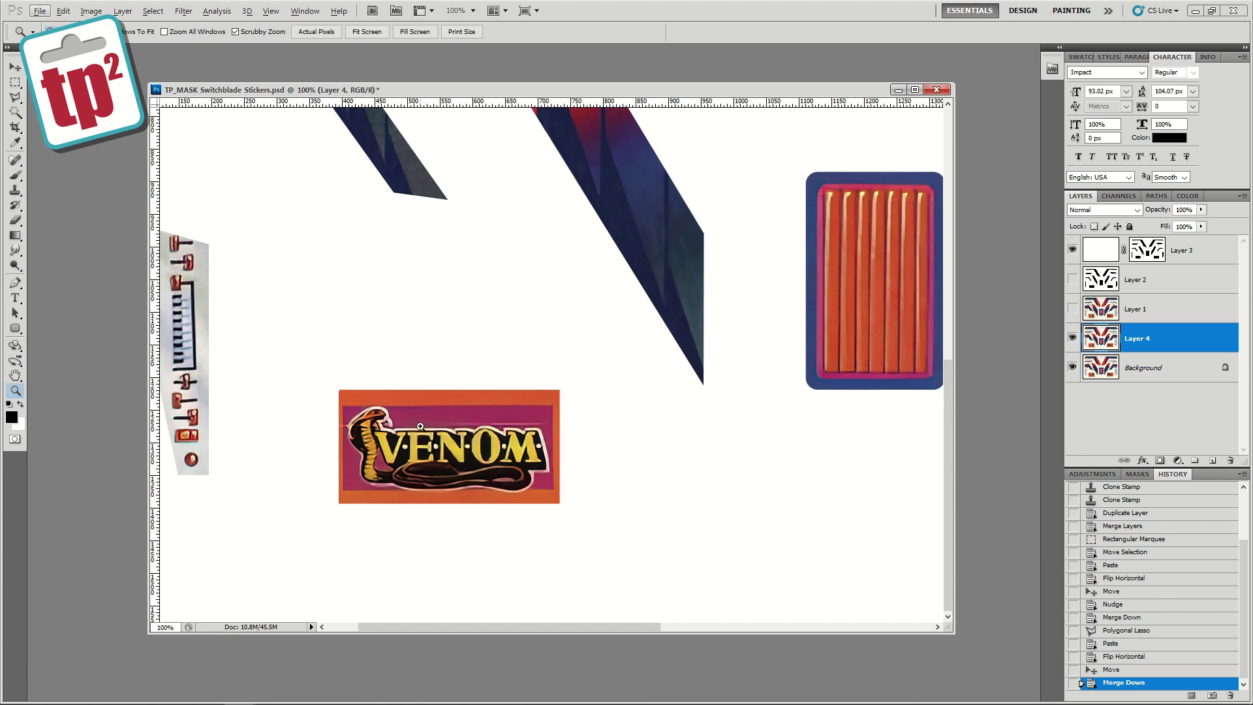
{"action": "key", "text": "alt"}
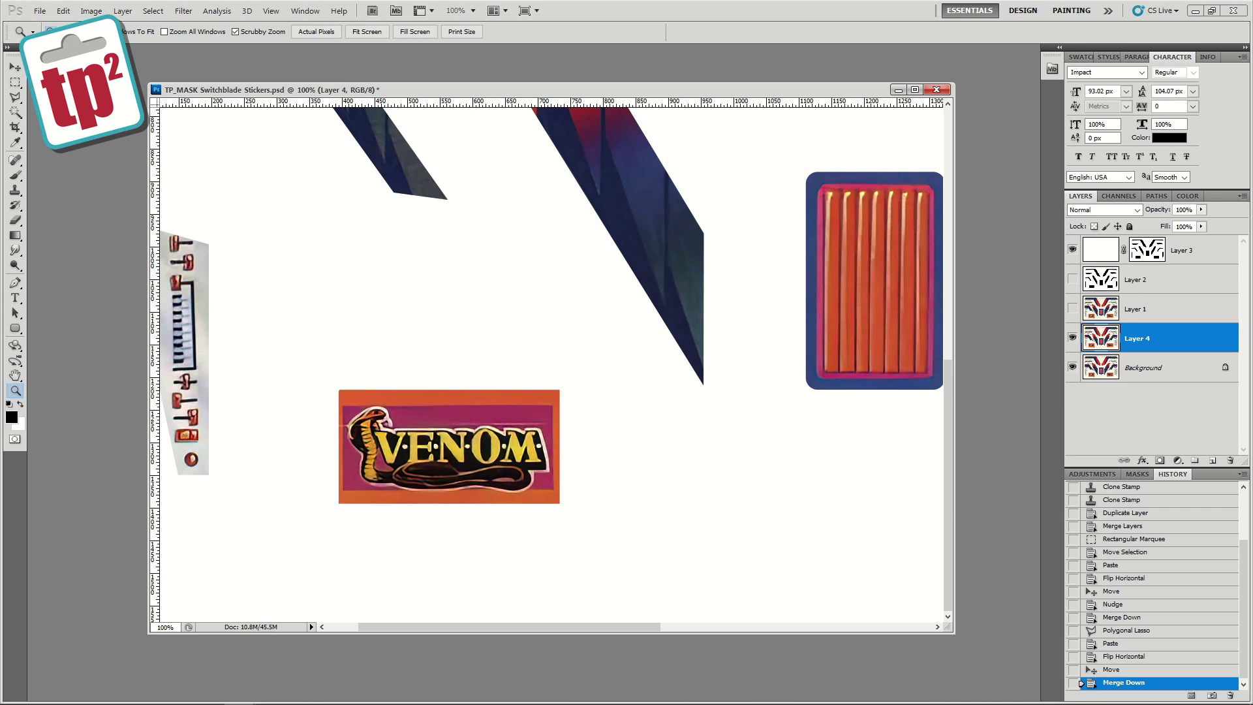
{"action": "mouse_move", "coordinate": [176, 692]}
{"action": "left_click", "coordinate": [173, 626]}
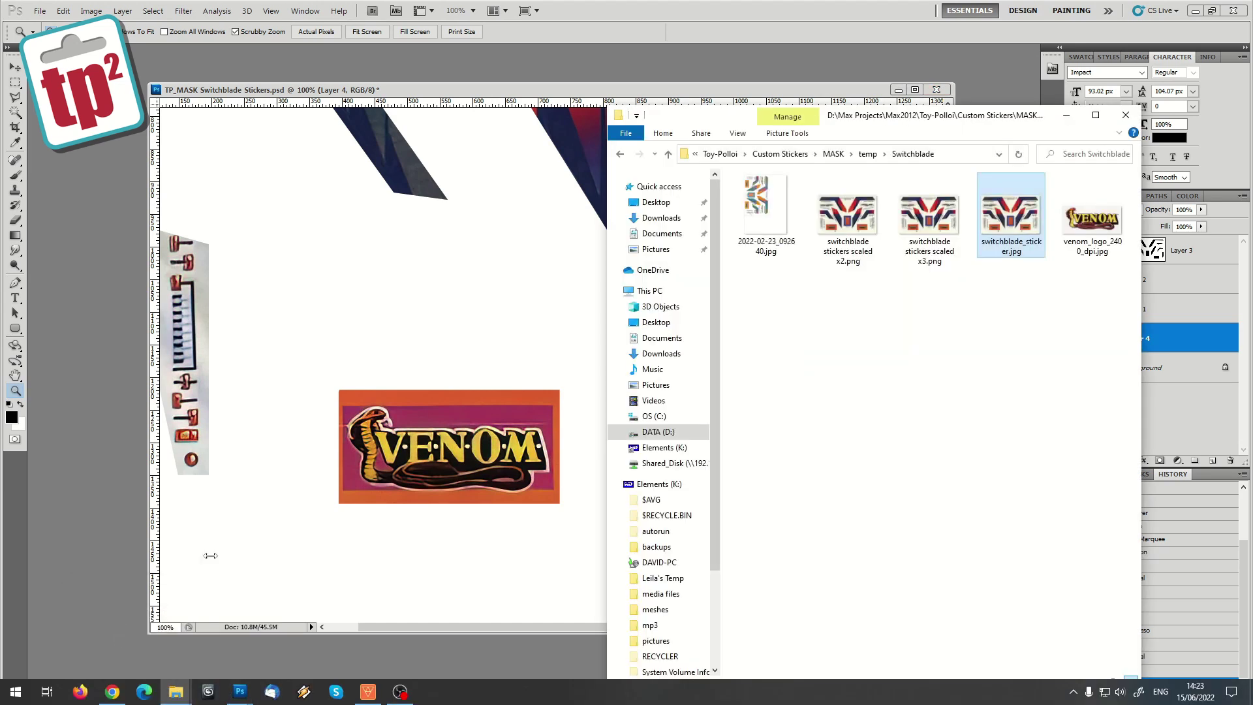
{"action": "left_click_drag", "start_coordinate": [1091, 219], "coordinate": [112, 262]}
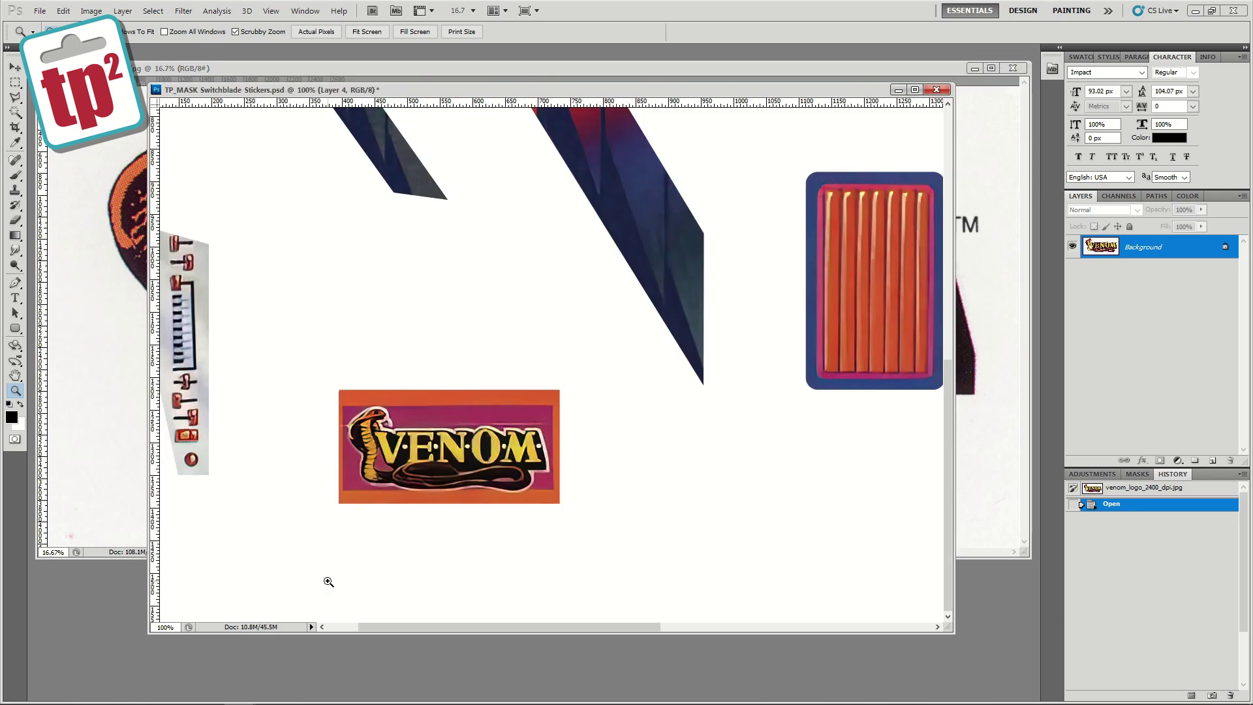
{"action": "left_click", "coordinate": [330, 582]}
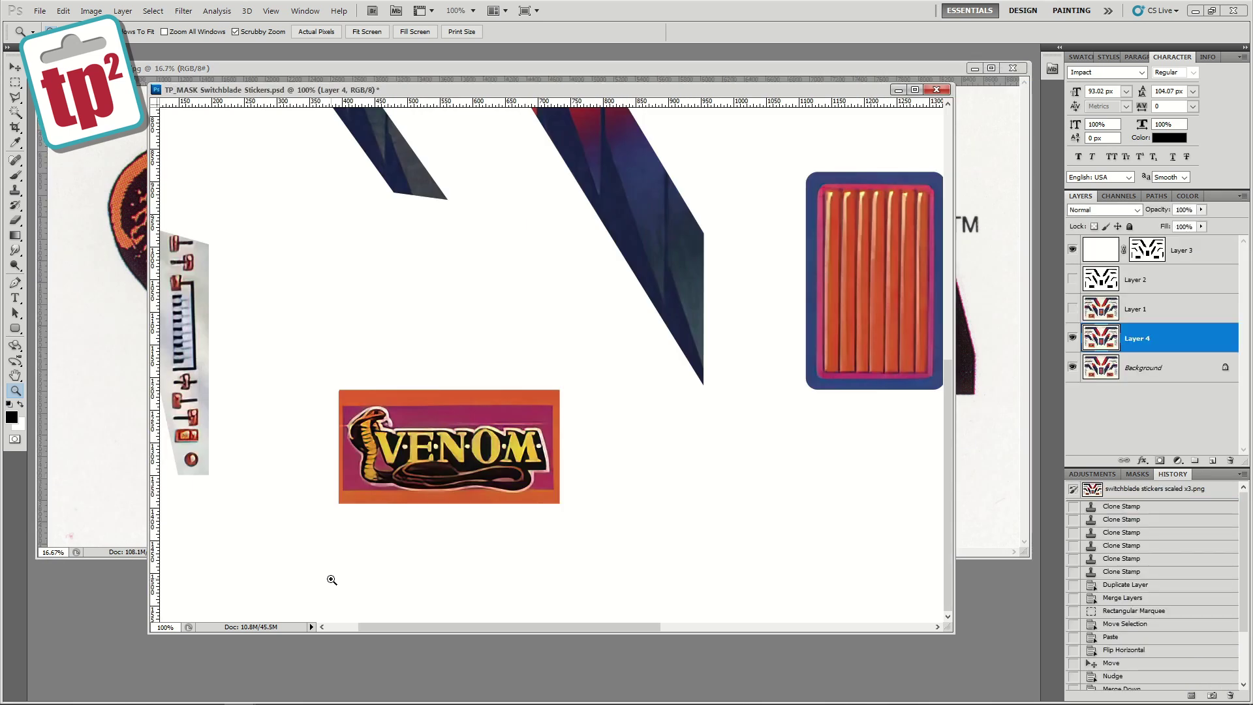
{"action": "left_click", "coordinate": [116, 346]}
- Select the white areas around and inside the VENOM logo with the Magic Wand, and invert the selection to isolate the artwork
{"action": "left_click", "coordinate": [16, 113]}
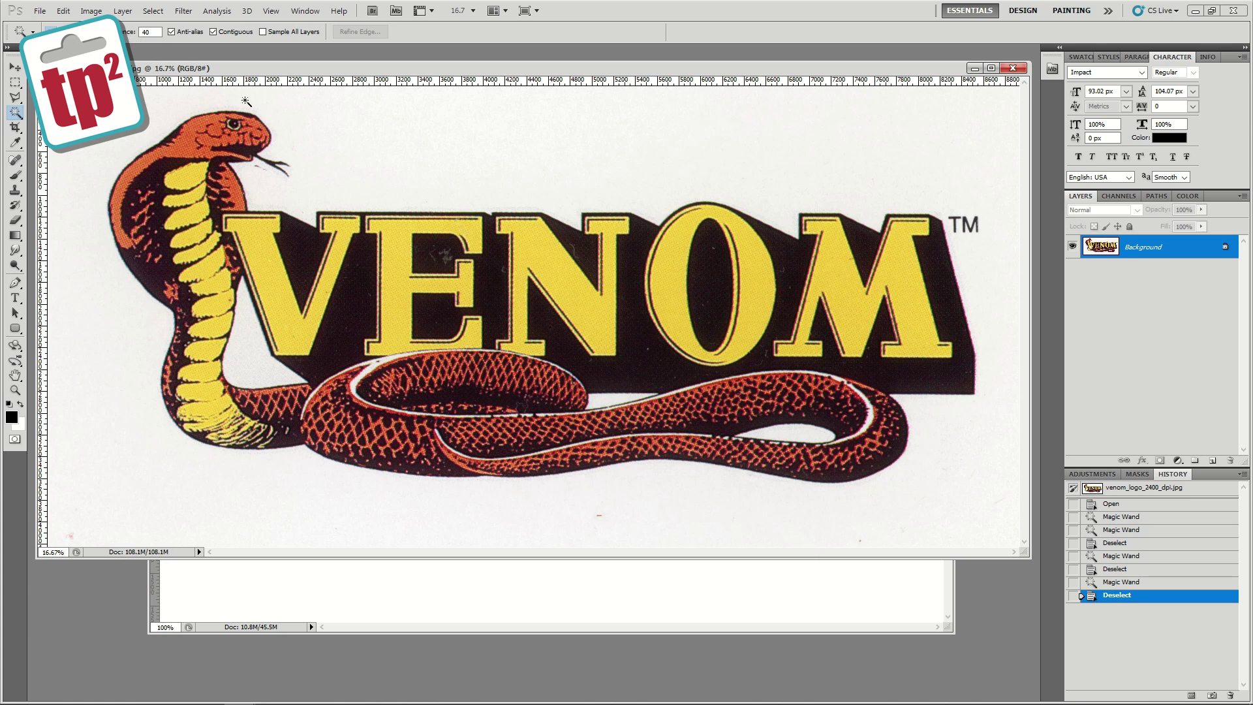
{"action": "left_click", "coordinate": [336, 138]}
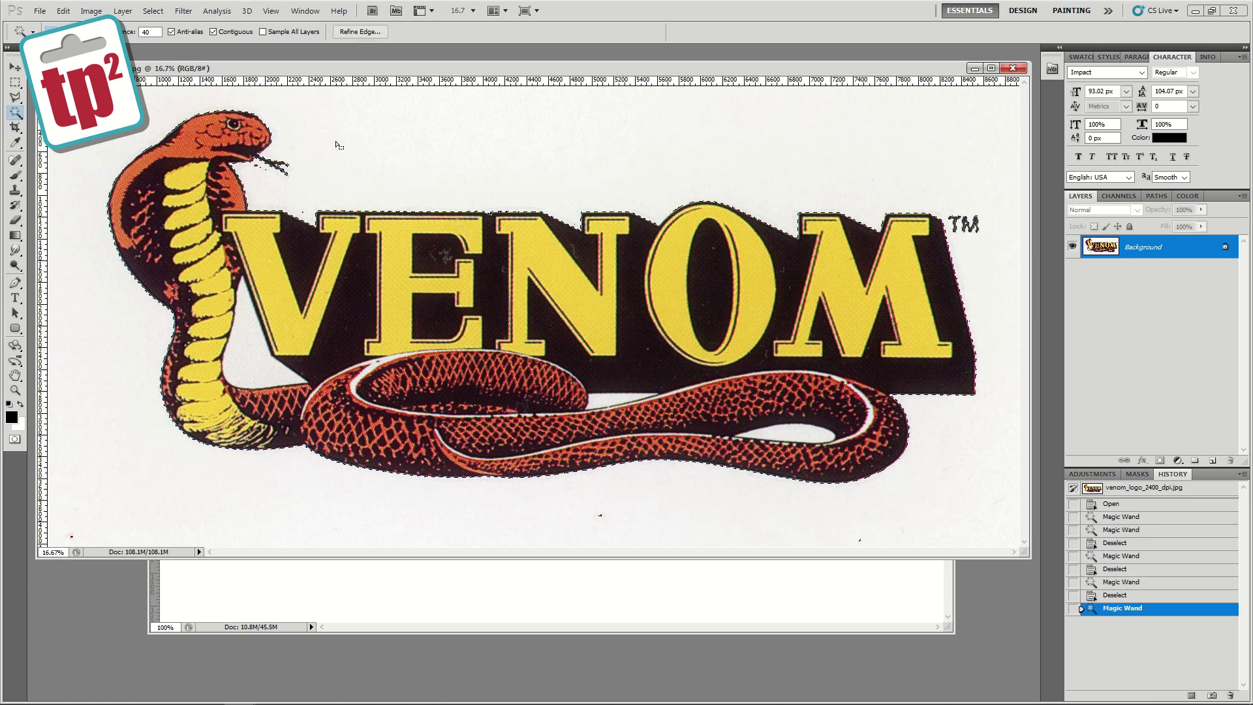
{"action": "left_click", "coordinate": [264, 360]}
{"action": "left_click", "coordinate": [592, 404]}
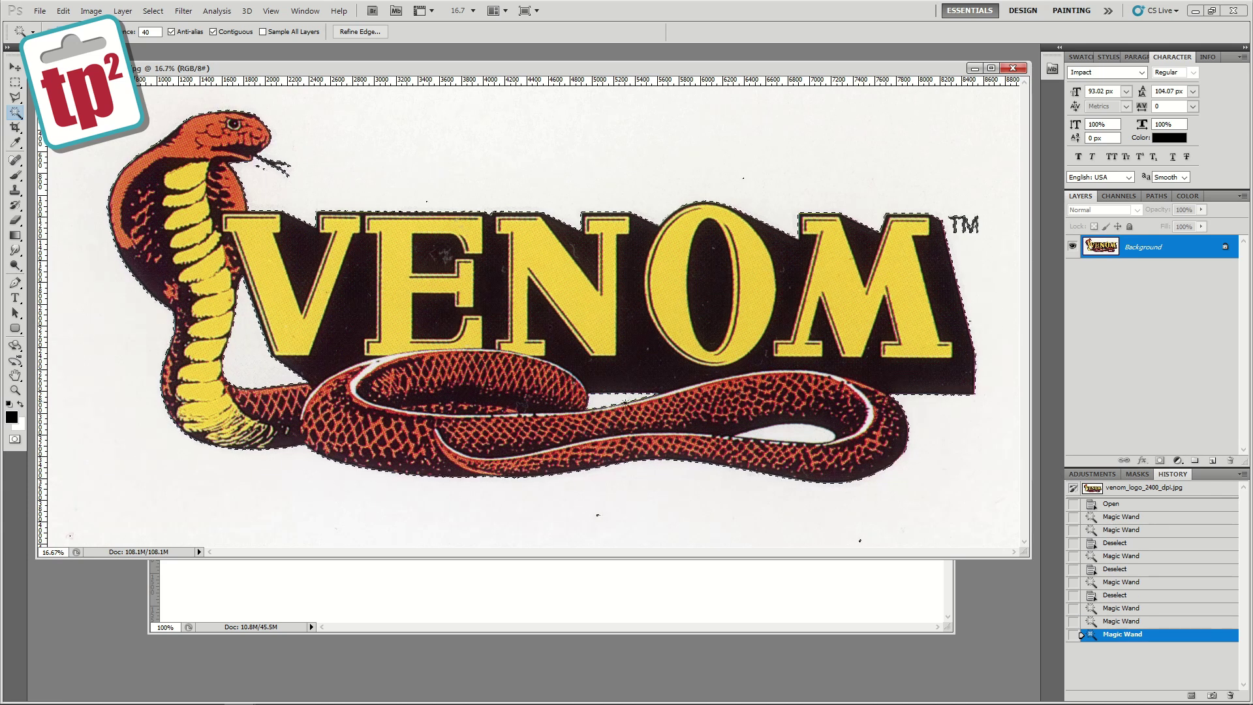
{"action": "left_click", "coordinate": [793, 436]}
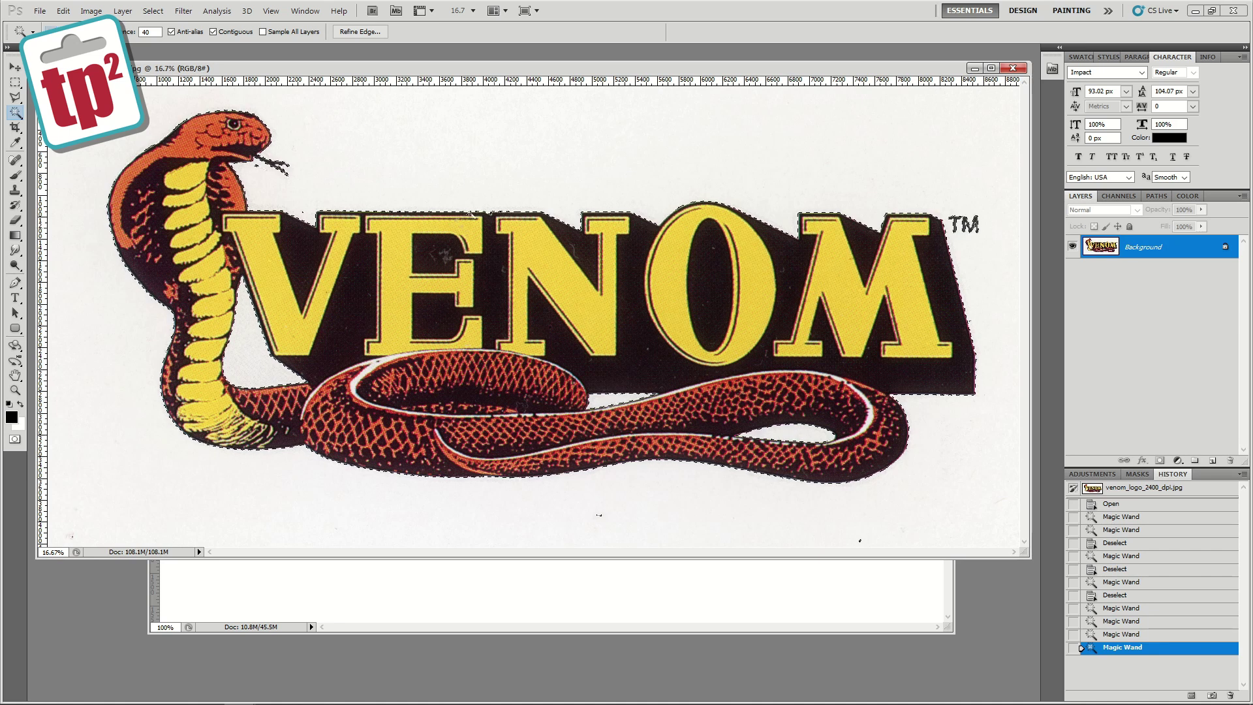
{"action": "left_click", "coordinate": [153, 11]}
{"action": "left_click", "coordinate": [164, 62]}
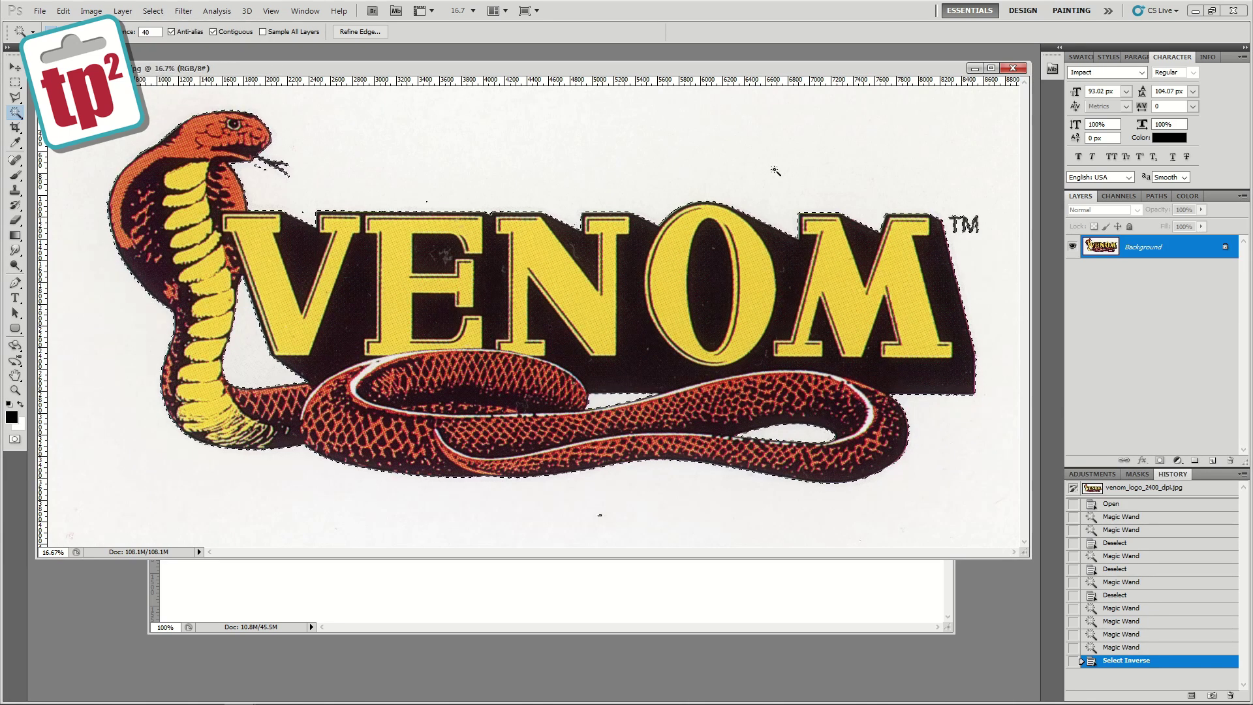
{"action": "left_click", "coordinate": [974, 68]}
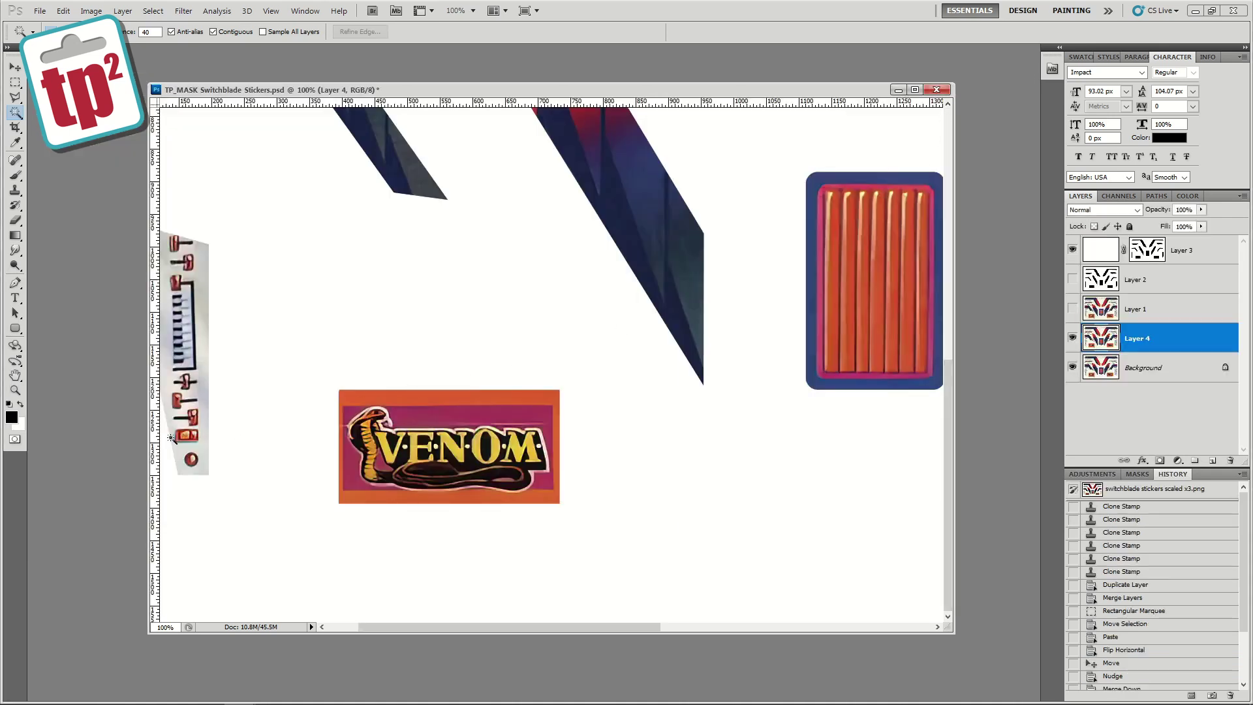
- Paste the isolated VENOM artwork into the sticker sheet as a new layer and move it down the sheet
{"action": "left_click", "coordinate": [16, 392]}
{"action": "left_click_drag", "start_coordinate": [424, 496], "coordinate": [451, 459]}
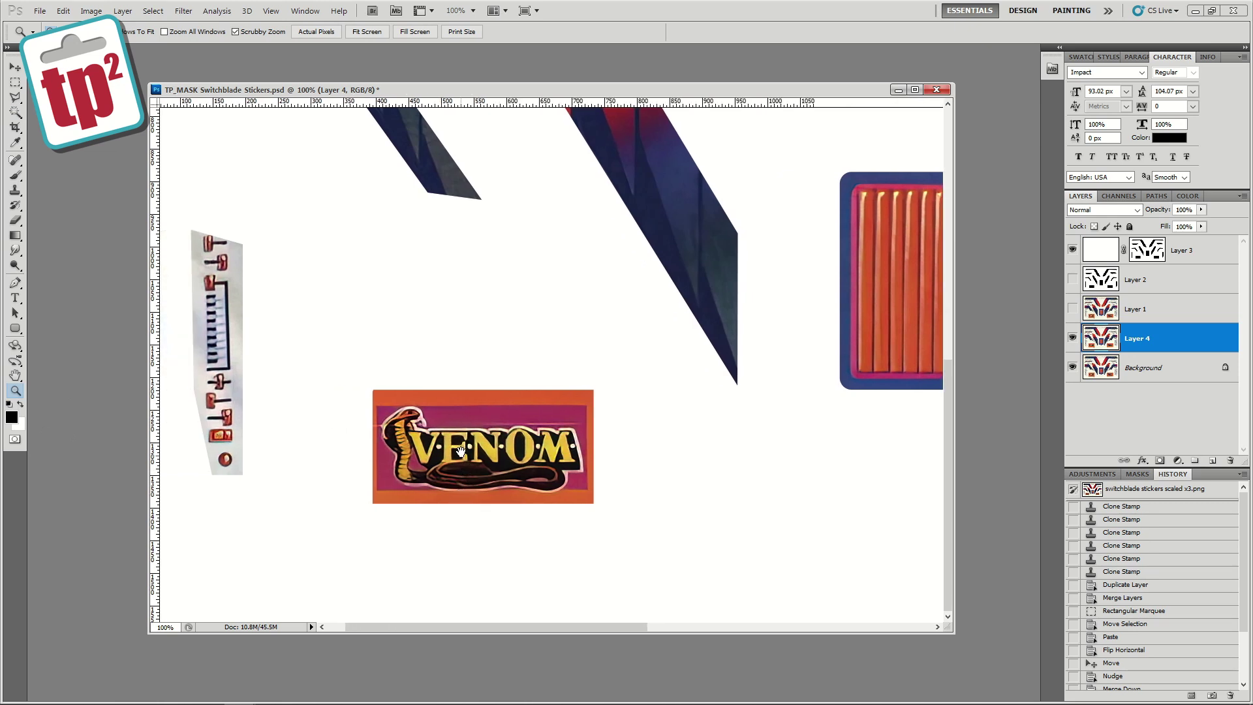
{"action": "key", "text": "ctrl+v"}
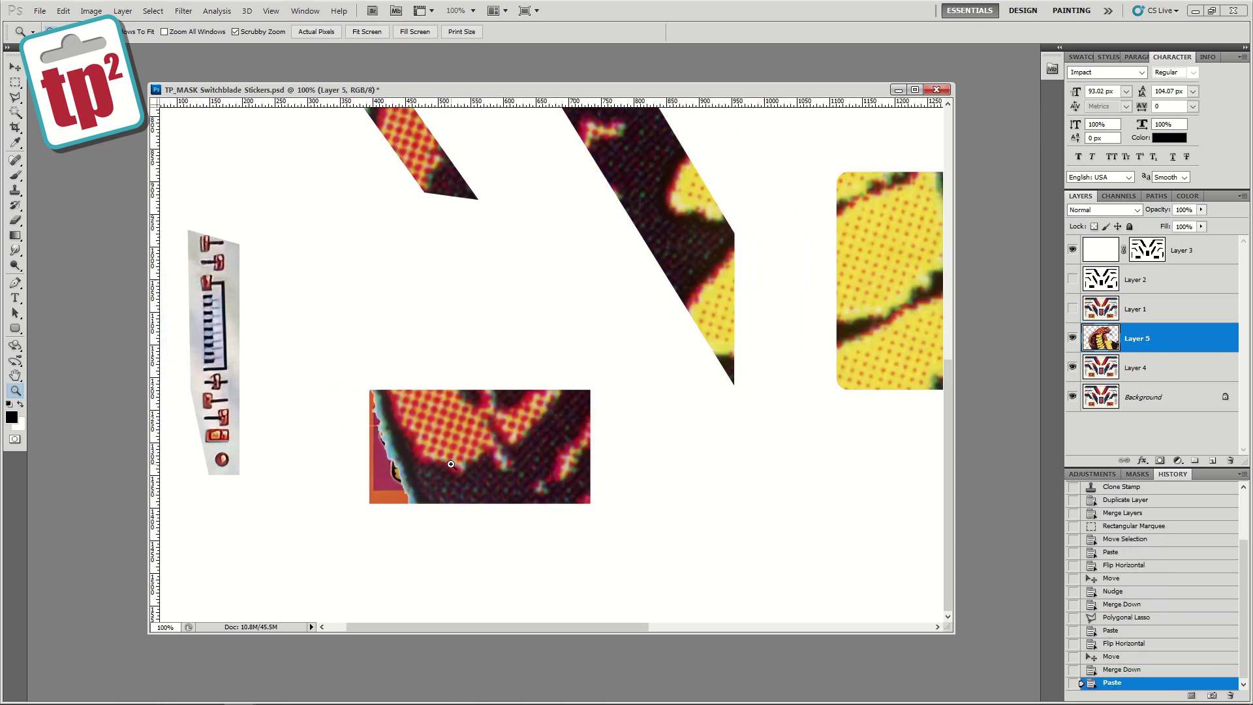
{"action": "left_click", "coordinate": [15, 67]}
{"action": "left_click_drag", "start_coordinate": [398, 222], "coordinate": [531, 511]}
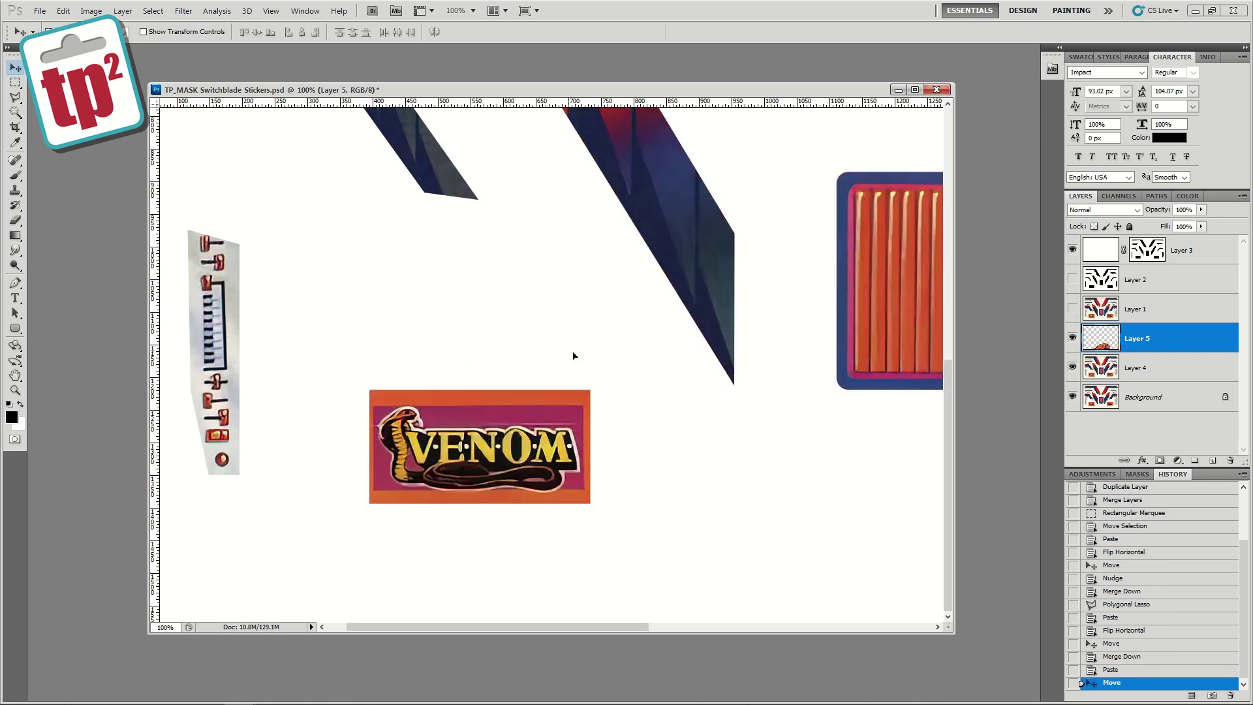
- Scale the pasted VENOM logo down to about 7.11% and place it over the left VENOM sticker
{"action": "left_click", "coordinate": [16, 391]}
{"action": "left_click", "coordinate": [383, 284], "text": "alt"}
{"action": "left_click", "coordinate": [383, 285], "text": "alt"}
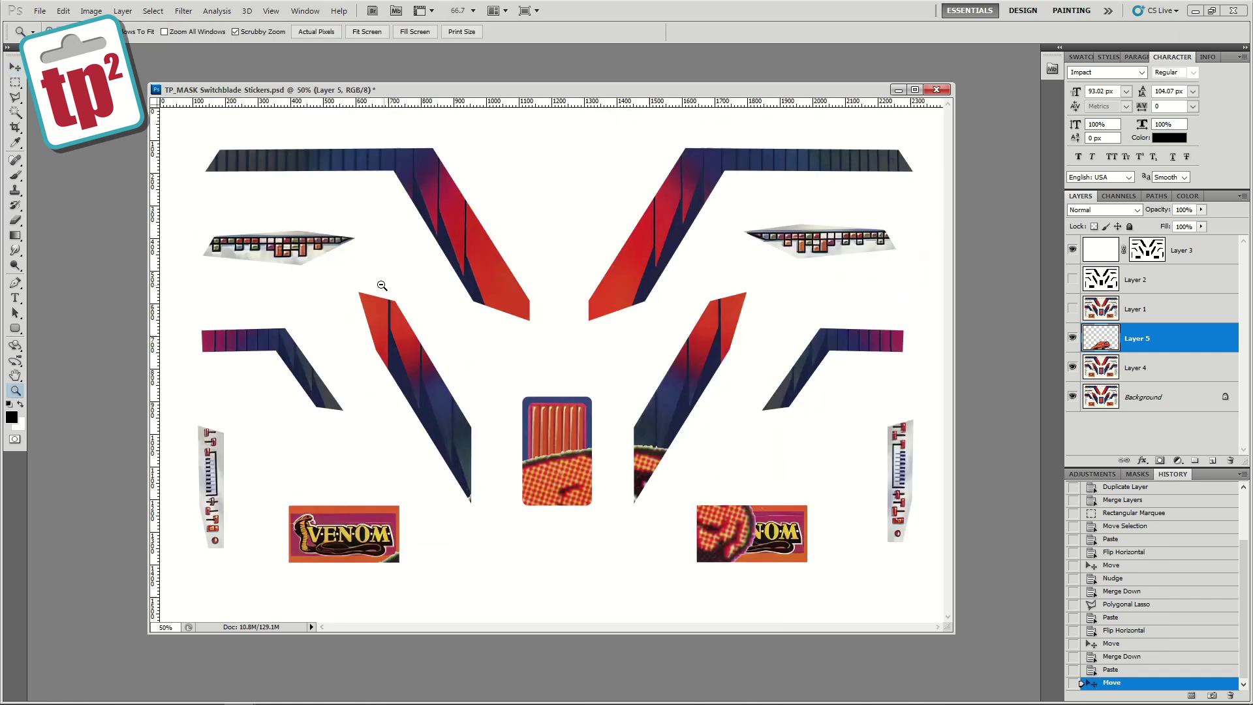
{"action": "left_click", "coordinate": [15, 68]}
{"action": "key", "text": "ctrl+t"}
{"action": "left_click_drag", "start_coordinate": [276, 476], "coordinate": [504, 295]}
{"action": "left_click_drag", "start_coordinate": [380, 242], "coordinate": [409, 505]}
{"action": "left_click_drag", "start_coordinate": [466, 538], "coordinate": [324, 527]}
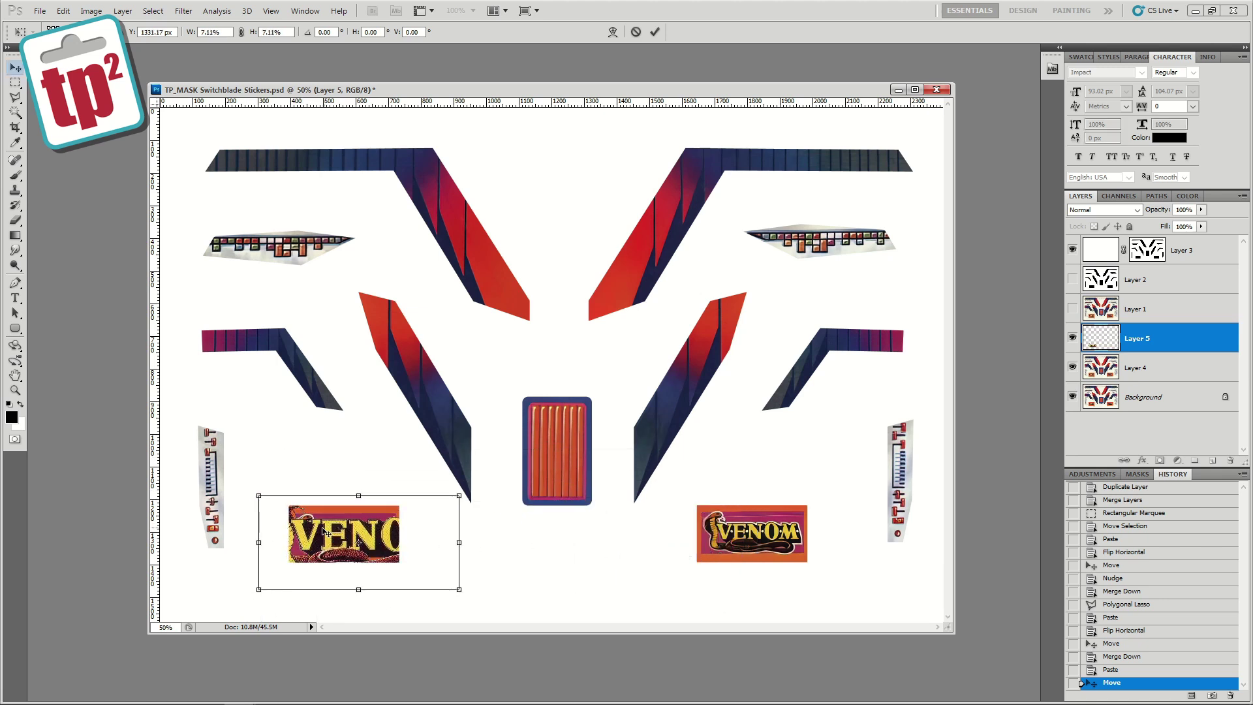
{"action": "key", "text": "Return"}
- Lower Layer 5's opacity to 78% so the original VENOM sticker shows through the pasted logo
{"action": "left_click", "coordinate": [15, 390]}
{"action": "left_click", "coordinate": [316, 536]}
{"action": "left_click", "coordinate": [320, 540]}
{"action": "left_click", "coordinate": [331, 543]}
{"action": "left_click_drag", "start_coordinate": [332, 544], "coordinate": [449, 432]}
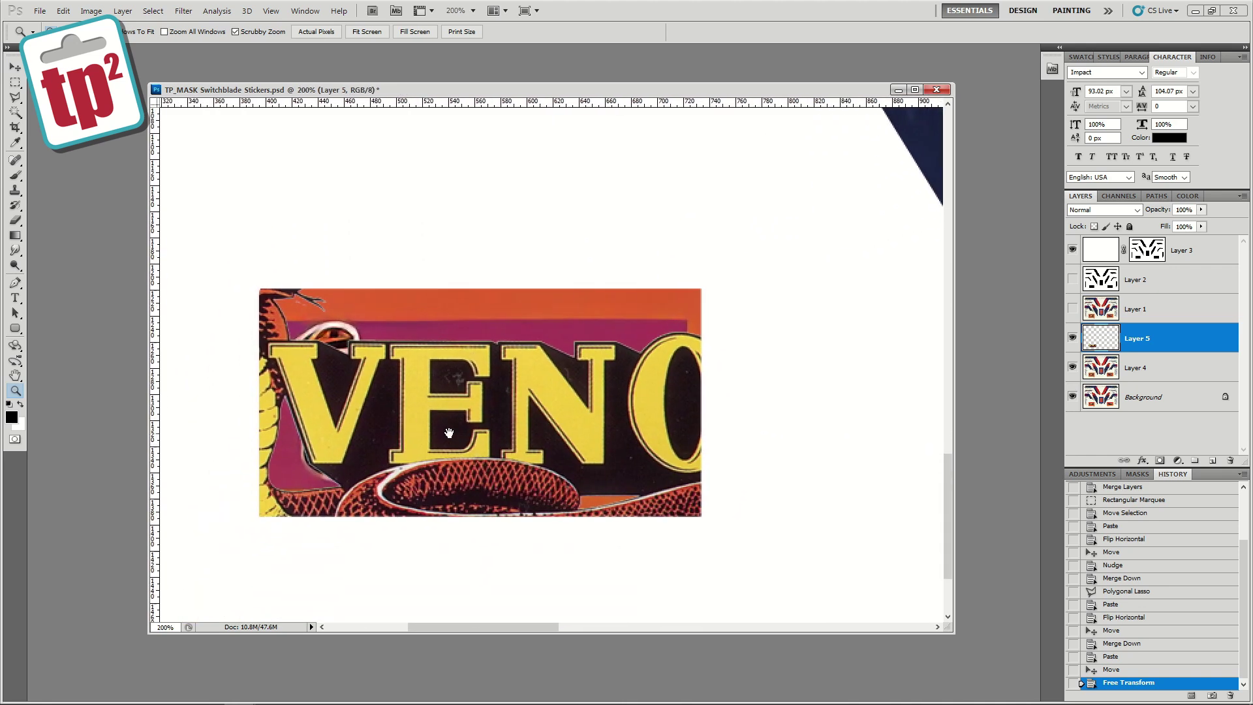
{"action": "left_click_drag", "start_coordinate": [950, 627], "coordinate": [1013, 655]}
{"action": "left_click", "coordinate": [1201, 210]}
{"action": "left_click_drag", "start_coordinate": [1204, 223], "coordinate": [1188, 225]}
- Transform the logo to about 54% width and 52% height, aligning it with the original snake and lettering
{"action": "left_click", "coordinate": [14, 69]}
{"action": "key", "text": "ctrl+t"}
{"action": "left_click_drag", "start_coordinate": [333, 316], "coordinate": [444, 311]}
{"action": "left_click_drag", "start_coordinate": [253, 240], "coordinate": [413, 322]}
{"action": "left_click_drag", "start_coordinate": [489, 360], "coordinate": [333, 347]}
{"action": "left_click_drag", "start_coordinate": [711, 538], "coordinate": [680, 515]}
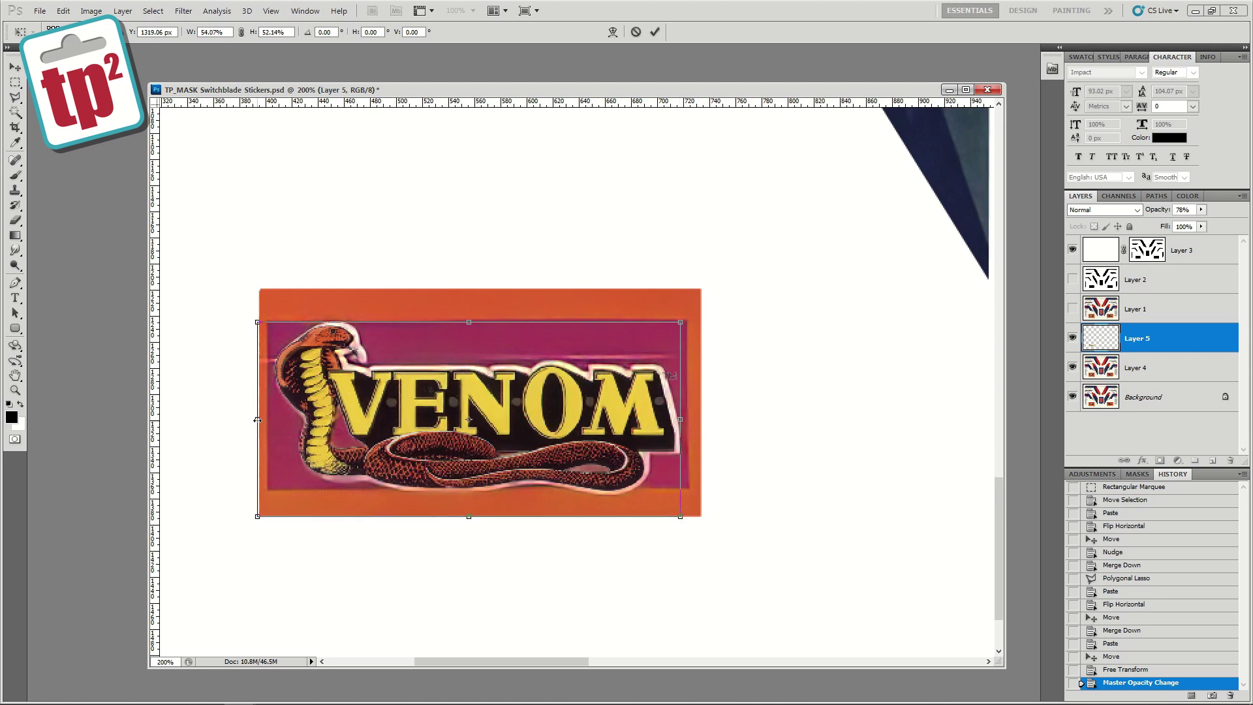
{"action": "key", "text": "Return"}
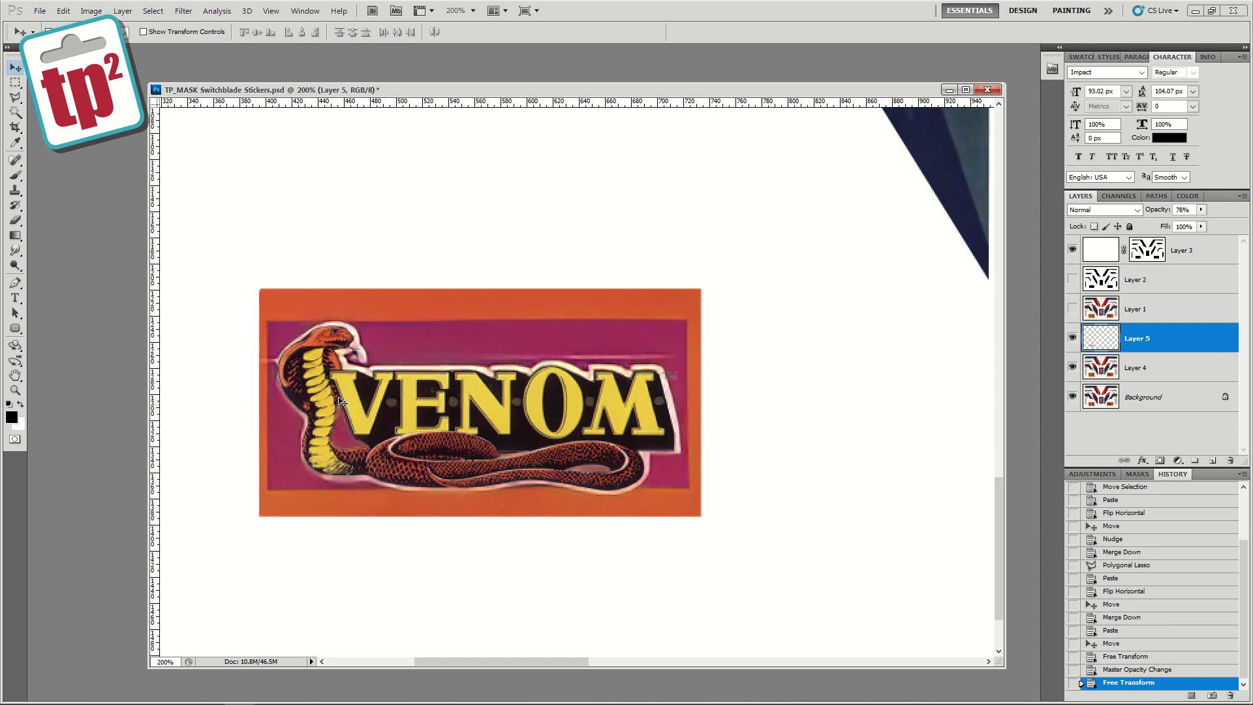
- Restore Layer 5's opacity to 100%
{"action": "left_click", "coordinate": [1201, 210]}
{"action": "left_click_drag", "start_coordinate": [1208, 224], "coordinate": [1228, 226]}
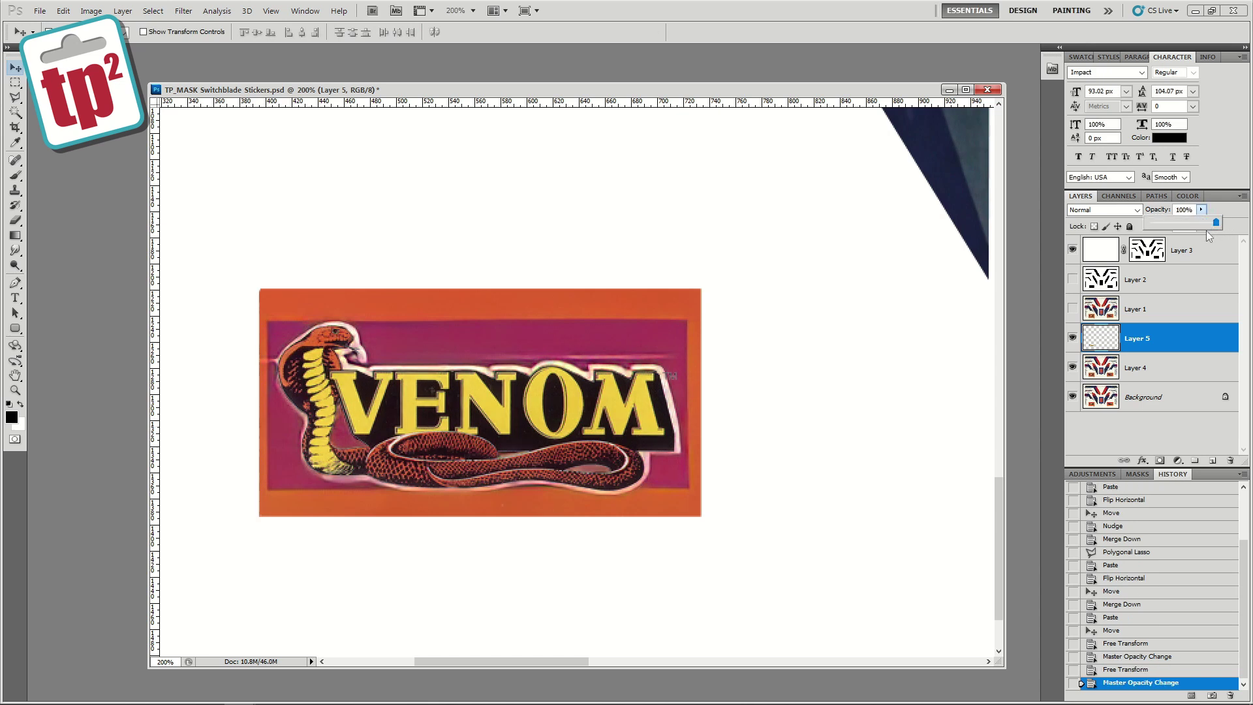
{"action": "left_click", "coordinate": [876, 304]}
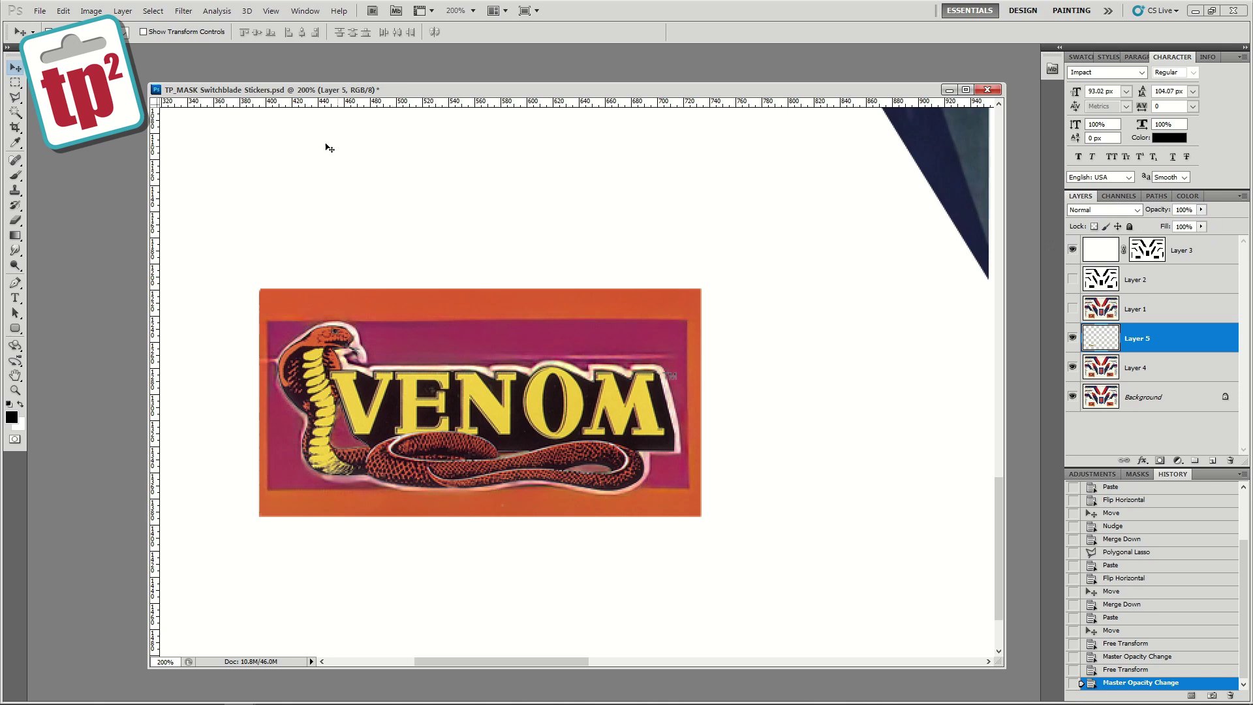
- Add a thin white (ffffff) outside stroke to the VENOM logo on Layer 5
{"action": "left_click", "coordinate": [121, 11]}
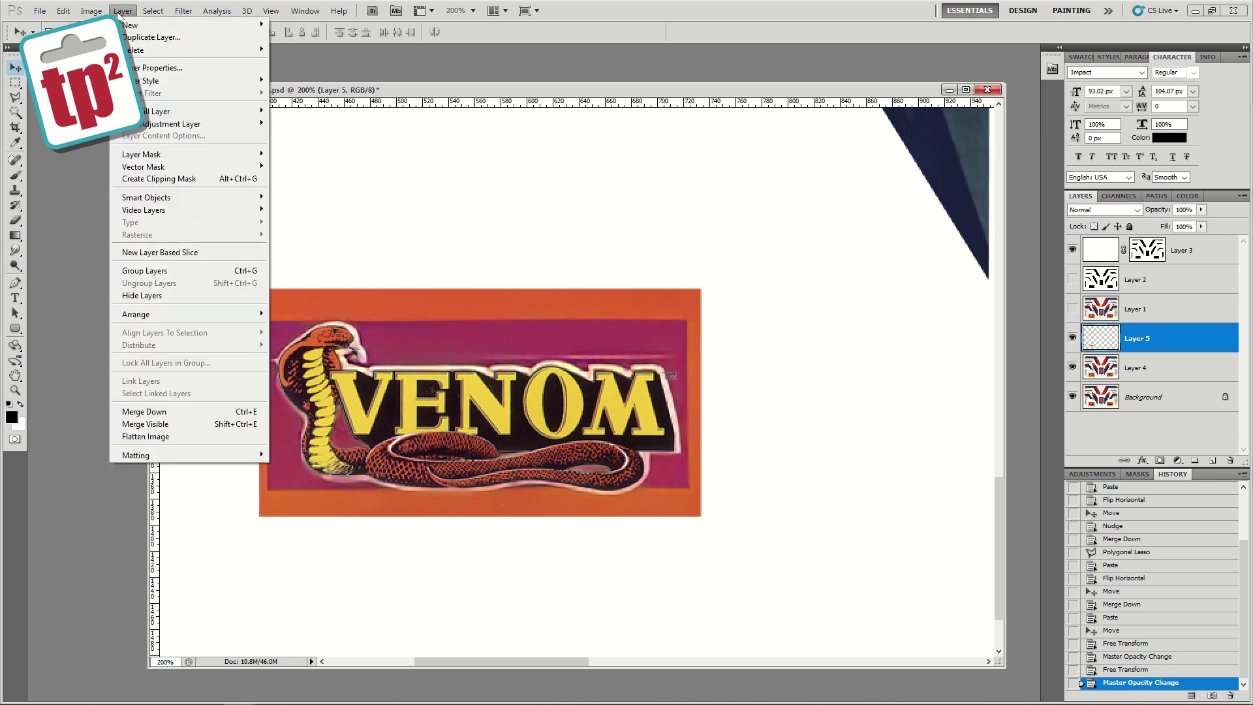
{"action": "mouse_move", "coordinate": [150, 81]}
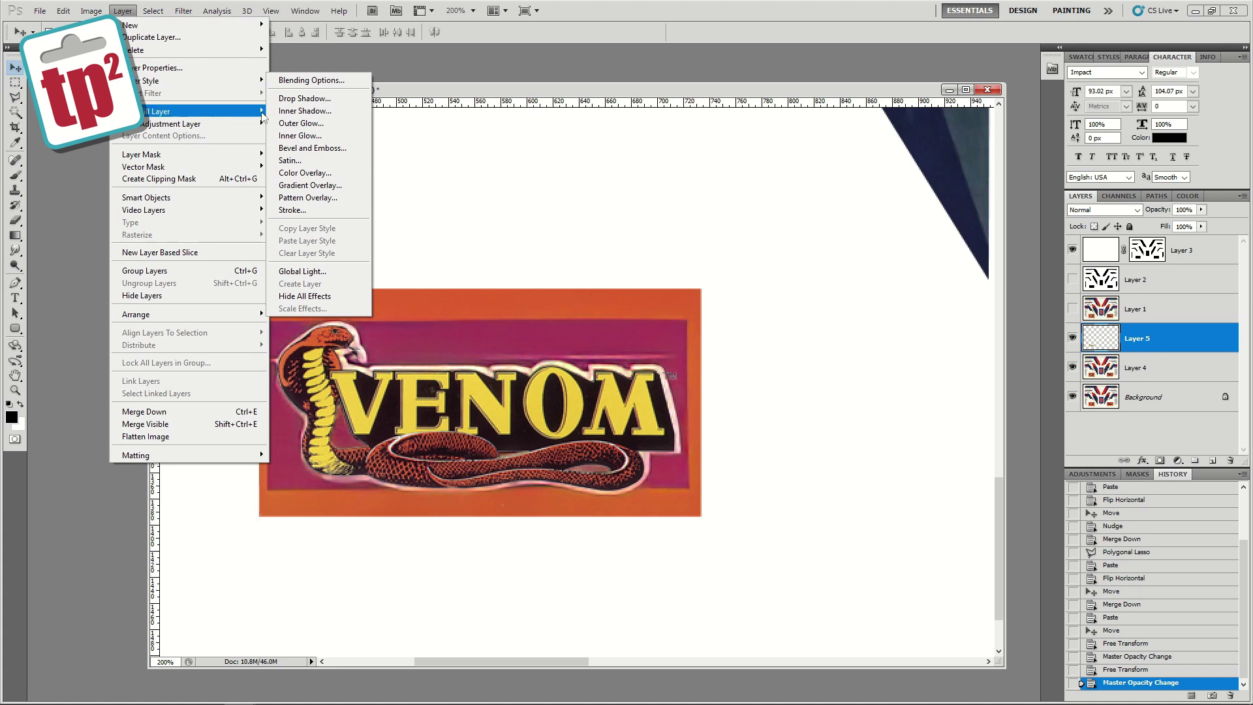
{"action": "left_click", "coordinate": [295, 209]}
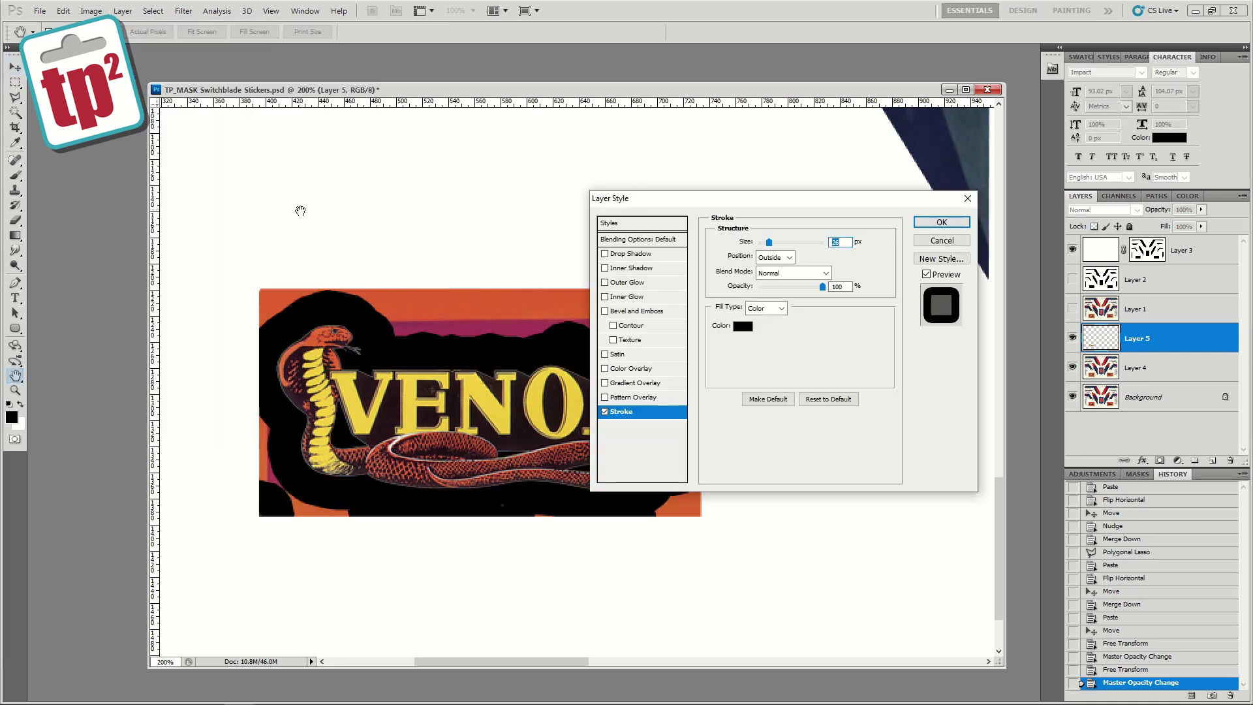
{"action": "left_click", "coordinate": [745, 331]}
{"action": "left_click", "coordinate": [848, 439]}
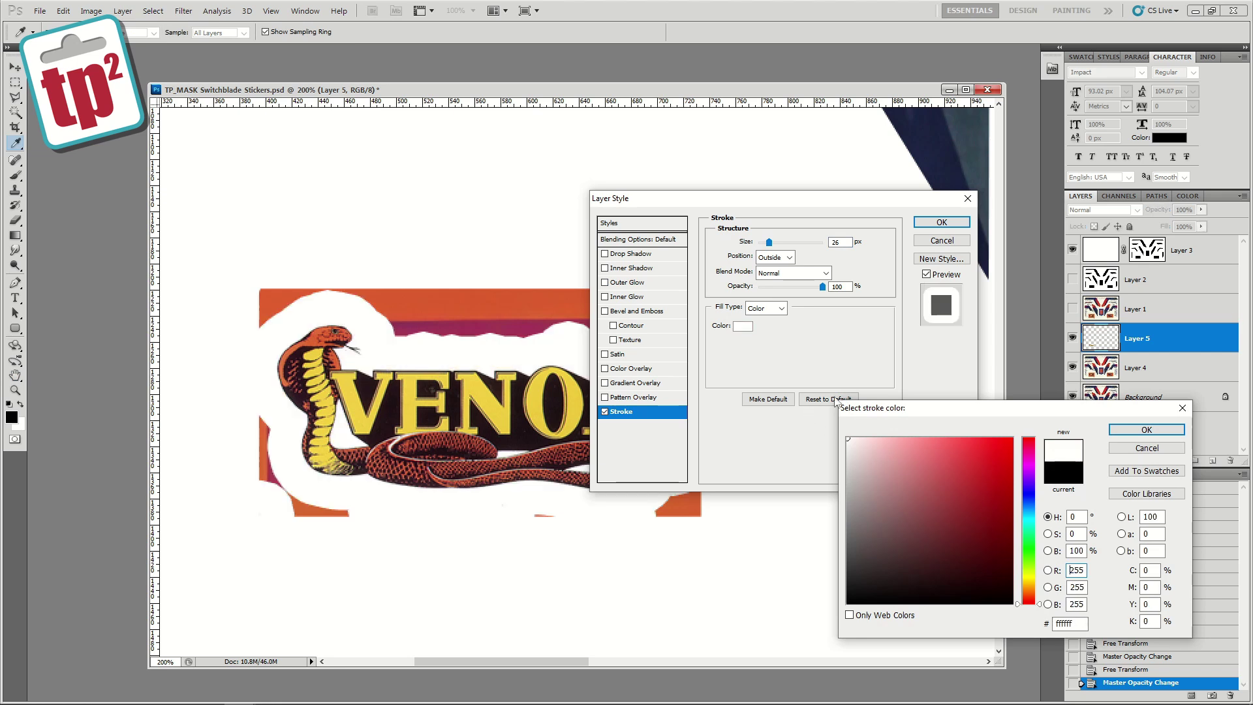
{"action": "left_click", "coordinate": [1123, 431]}
{"action": "left_click_drag", "start_coordinate": [769, 242], "coordinate": [763, 248]}
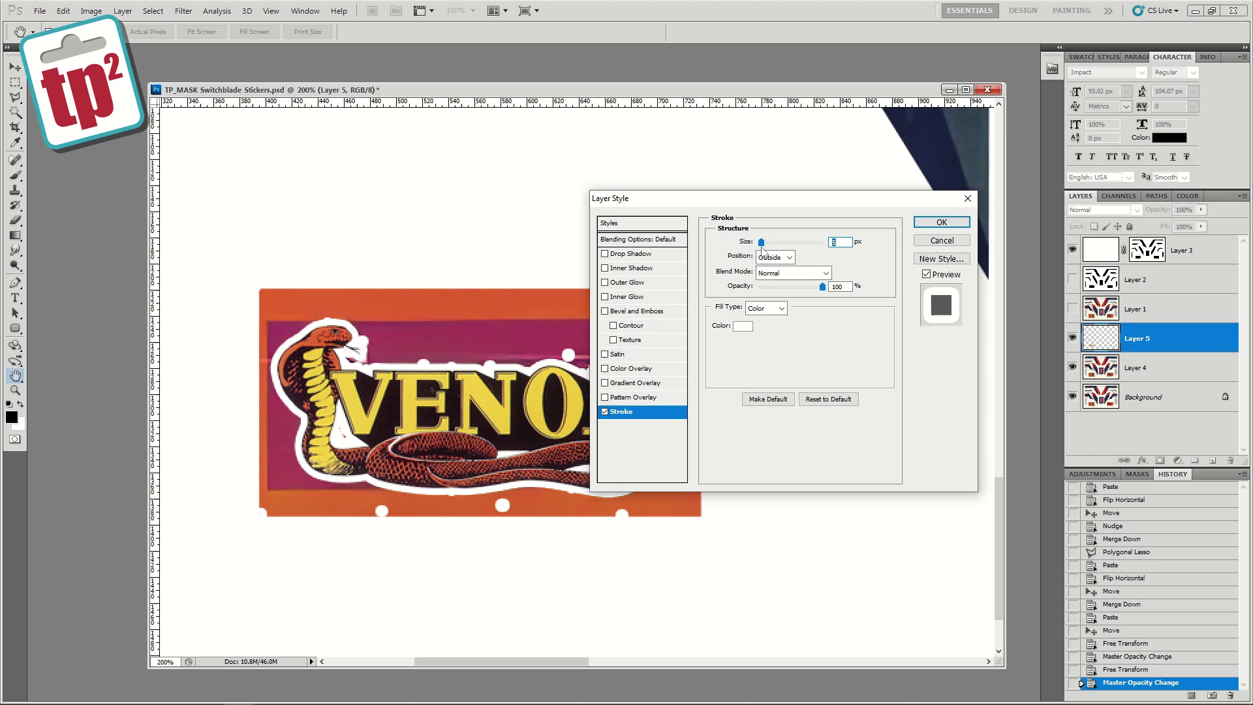
{"action": "left_click", "coordinate": [941, 223]}
- Erase the stray specks along the sticker's lower edge and beside the snake's tail with a smaller eraser
{"action": "left_click", "coordinate": [16, 221]}
{"action": "left_click", "coordinate": [268, 516]}
{"action": "key", "text": "bracketleft"}
{"action": "key", "text": "bracketleft"}
{"action": "left_click", "coordinate": [388, 526]}
{"action": "left_click", "coordinate": [499, 527]}
{"action": "left_click", "coordinate": [569, 521]}
{"action": "left_click", "coordinate": [567, 522]}
{"action": "left_click", "coordinate": [613, 525]}
{"action": "left_click", "coordinate": [682, 473]}
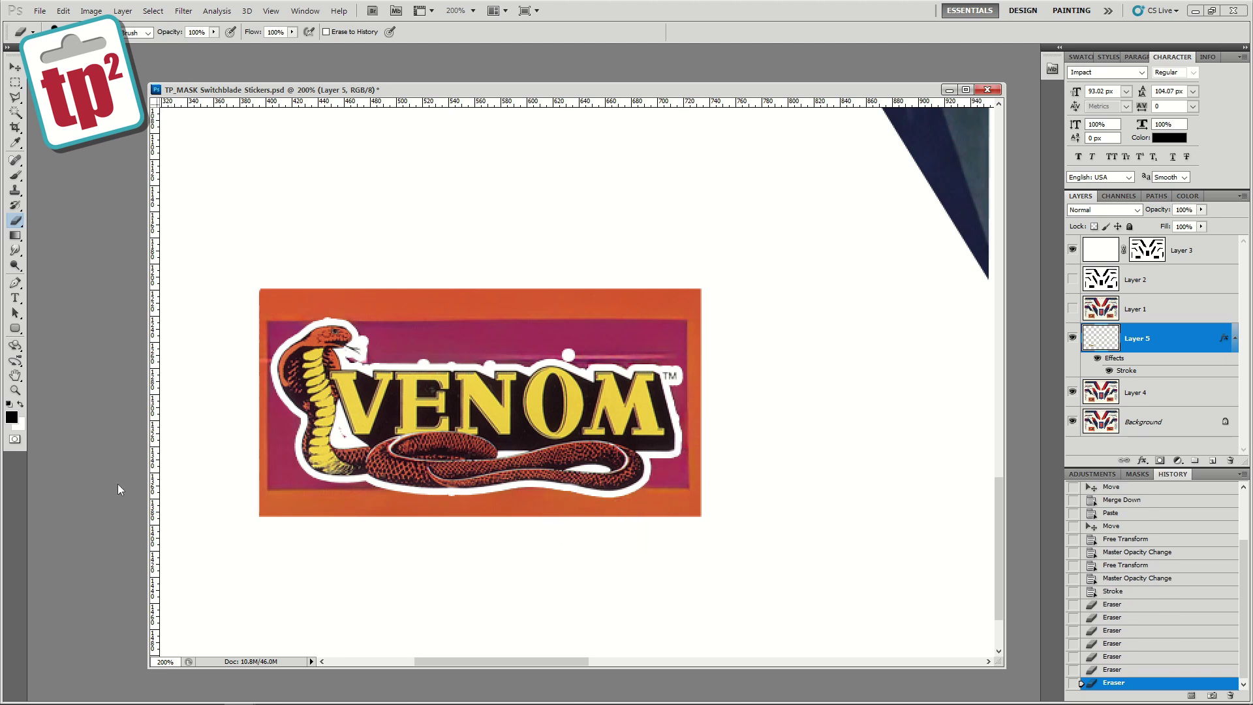
- Erase the remaining specks around the logo's outline, the TM mark and the fill in the gap beside the snake's neck
{"action": "left_click", "coordinate": [14, 391]}
{"action": "left_click", "coordinate": [365, 372]}
{"action": "left_click", "coordinate": [15, 175]}
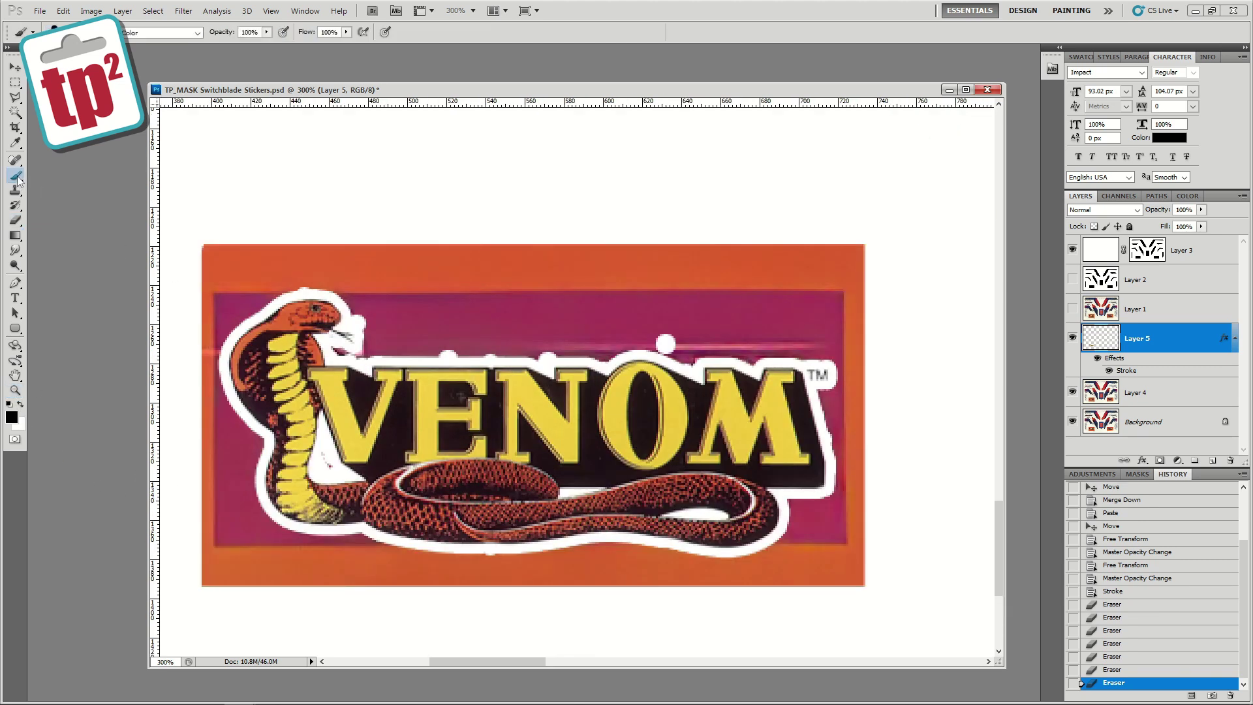
{"action": "left_click", "coordinate": [16, 220]}
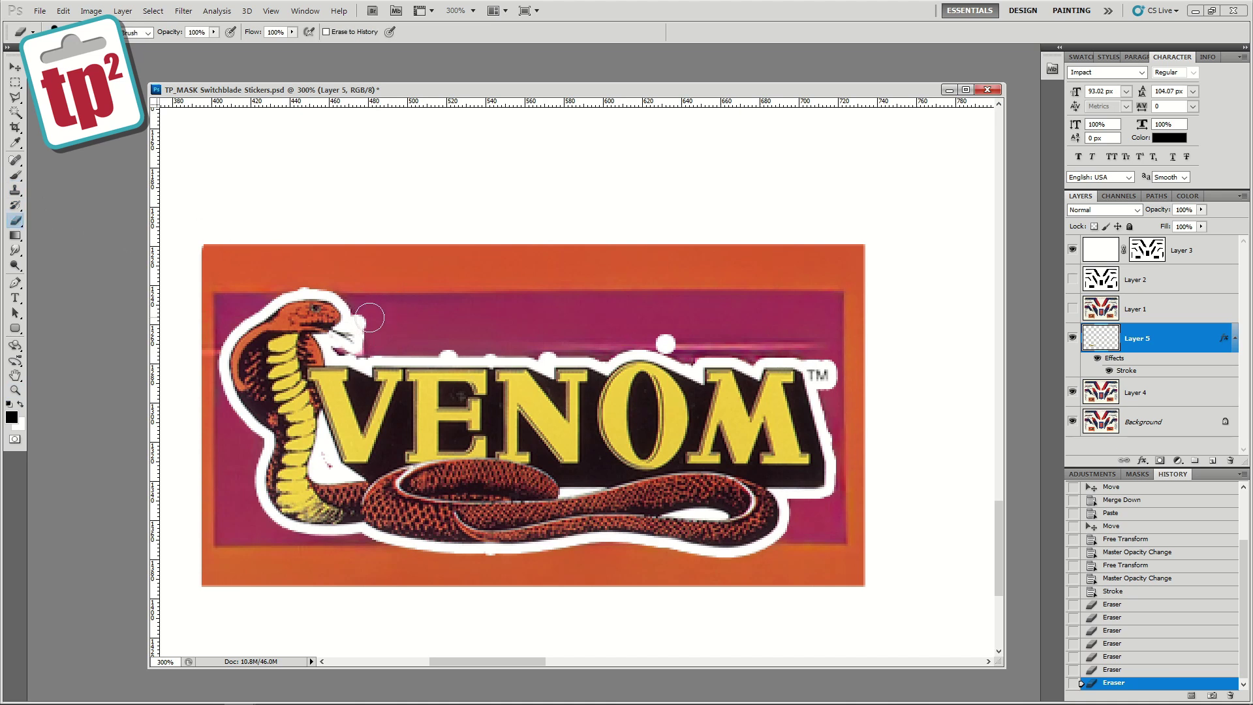
{"action": "left_click", "coordinate": [360, 321]}
{"action": "left_click", "coordinate": [446, 353]}
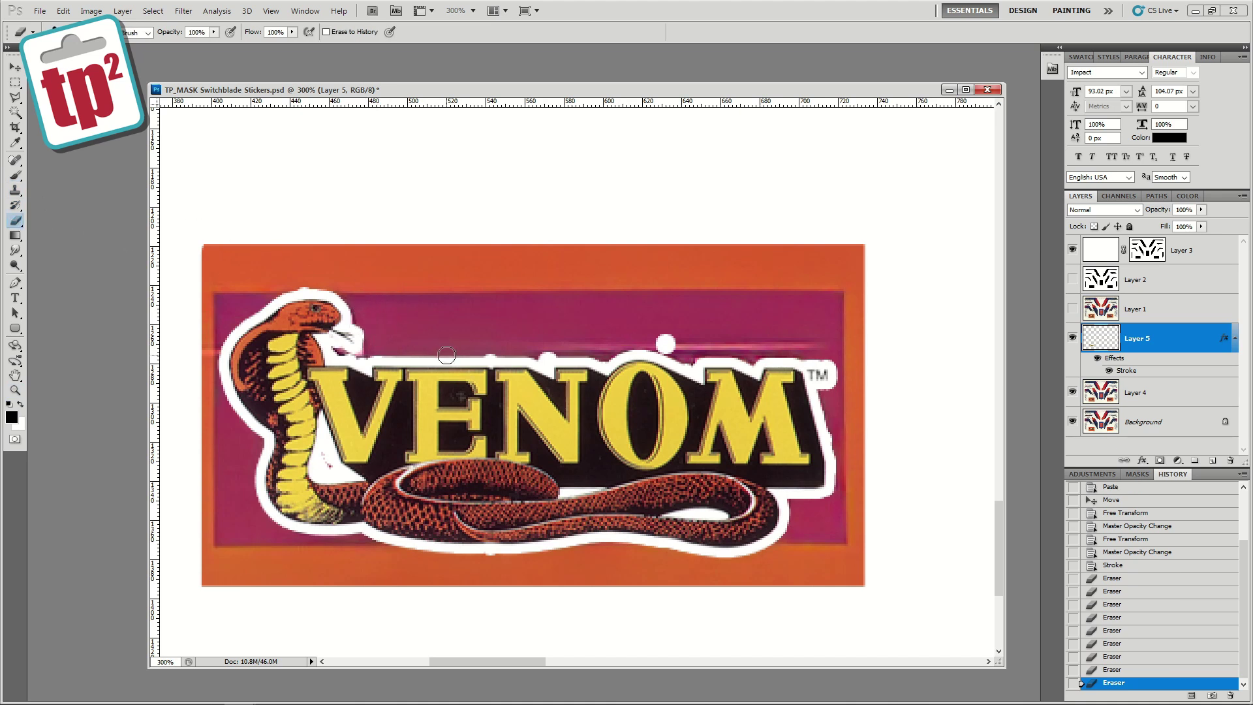
{"action": "left_click", "coordinate": [551, 356]}
{"action": "left_click", "coordinate": [486, 355]}
{"action": "left_click", "coordinate": [665, 342]}
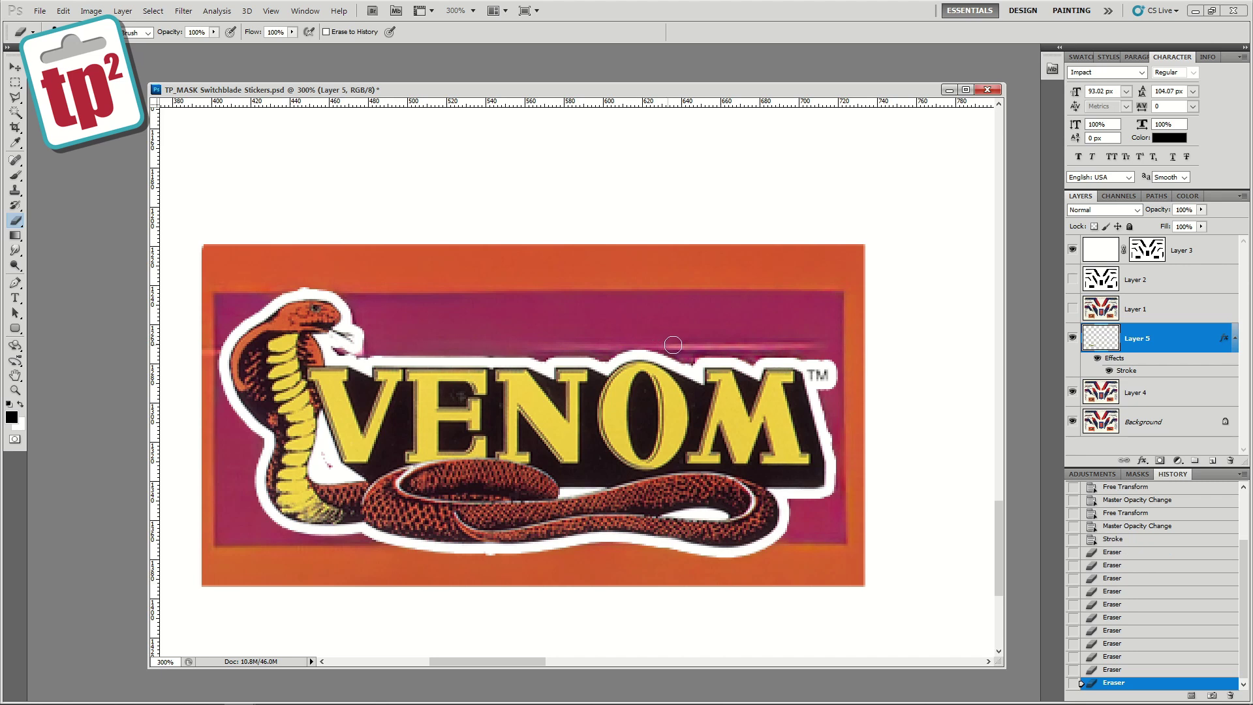
{"action": "left_click", "coordinate": [489, 555]}
{"action": "mouse_move", "coordinate": [815, 374]}
{"action": "left_mouse_down"}
{"action": "mouse_move", "coordinate": [840, 437]}
{"action": "mouse_move", "coordinate": [827, 424]}
{"action": "mouse_move", "coordinate": [836, 486]}
{"action": "left_mouse_up"}
{"action": "left_click_drag", "start_coordinate": [297, 289], "coordinate": [301, 288]}
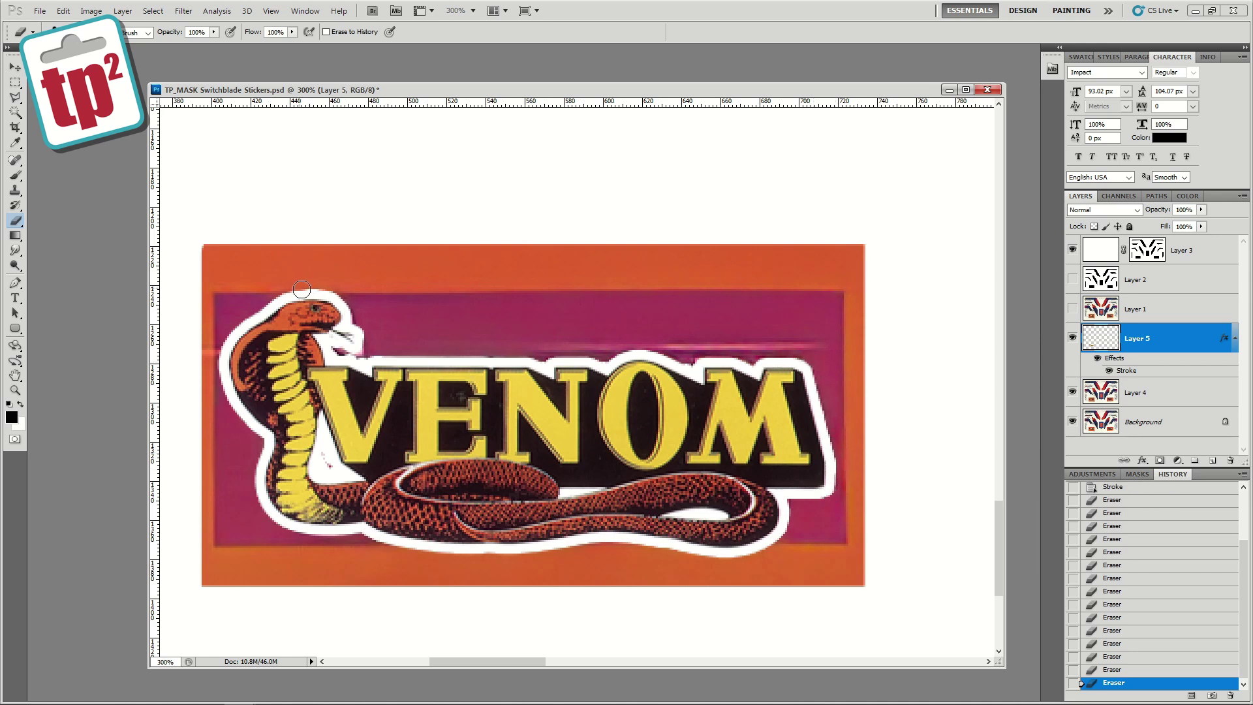
{"action": "left_click_drag", "start_coordinate": [334, 470], "coordinate": [322, 460]}
- Compare the new logo with the original sticker and set its white stroke size to 3 px
{"action": "left_click", "coordinate": [1072, 339]}
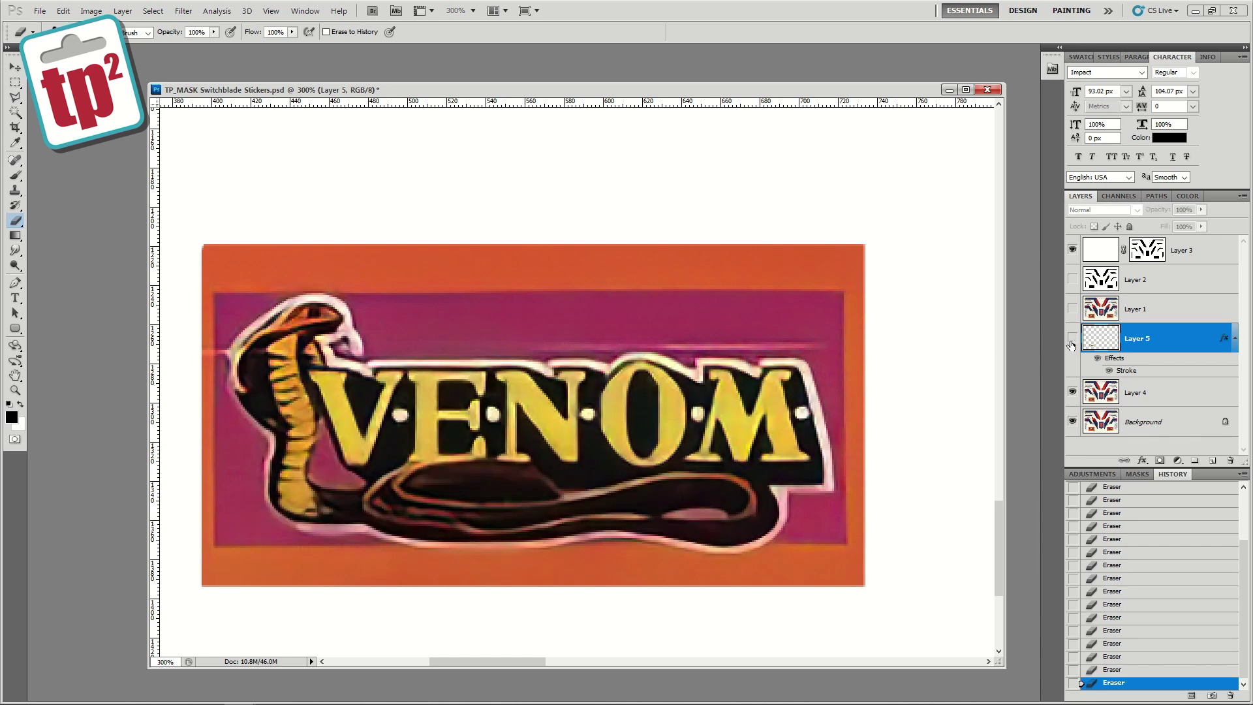
{"action": "left_click", "coordinate": [1072, 339]}
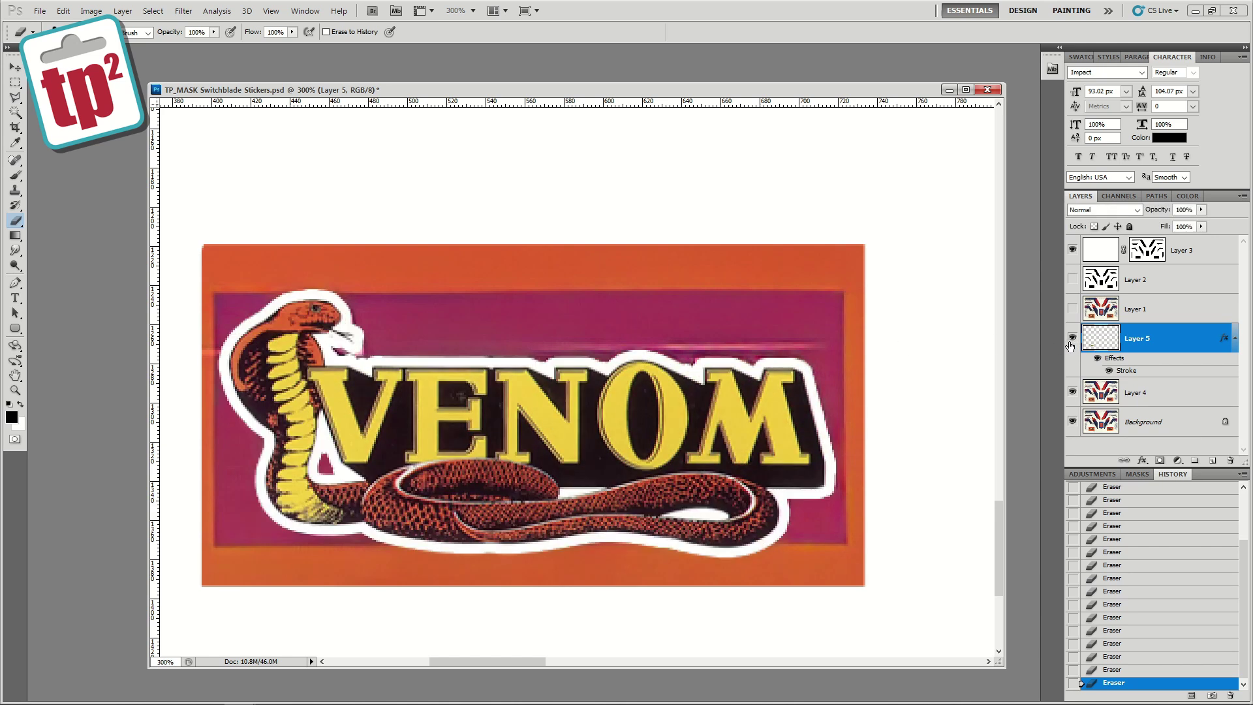
{"action": "double_click", "coordinate": [1105, 360]}
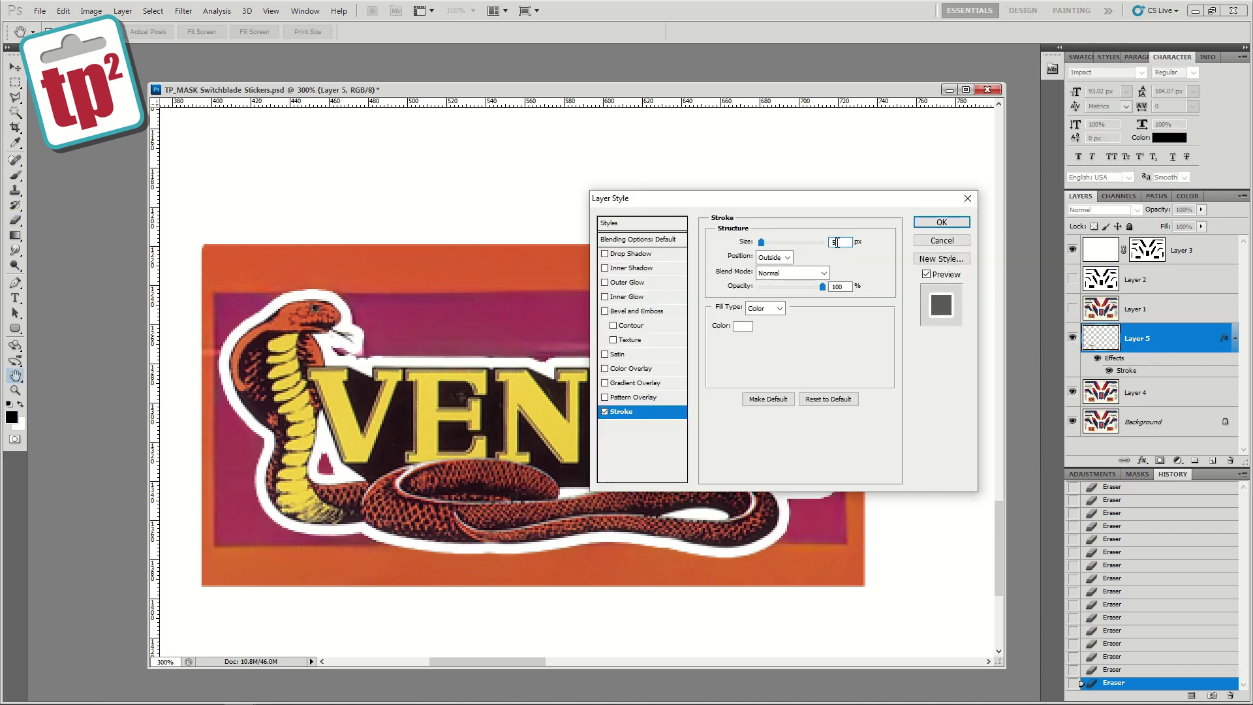
{"action": "type", "text": "4"}
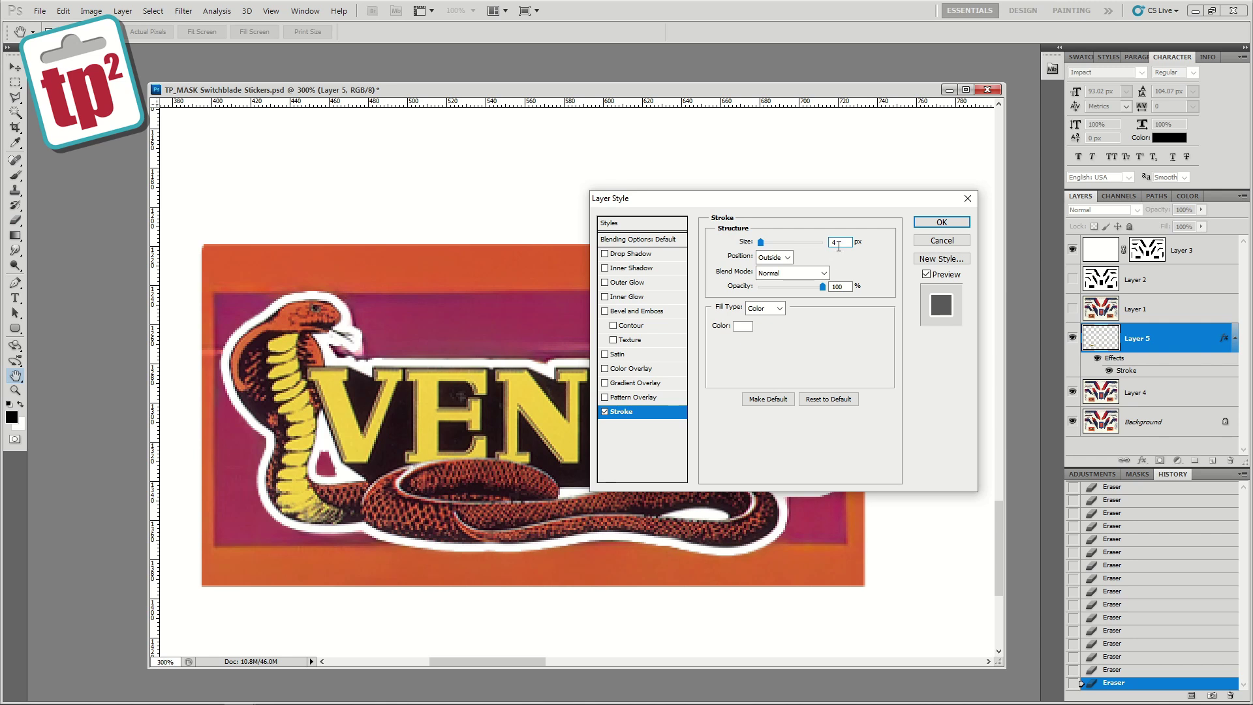
{"action": "key", "text": "Down"}
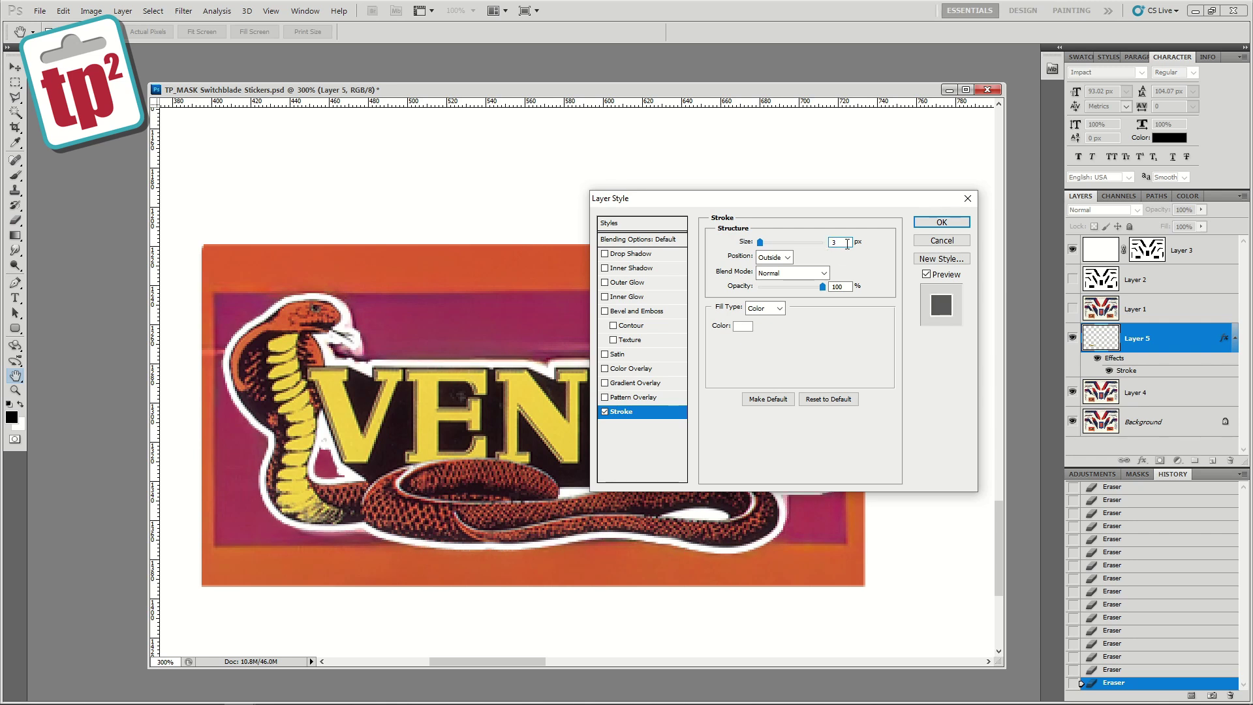
{"action": "left_click", "coordinate": [922, 225]}
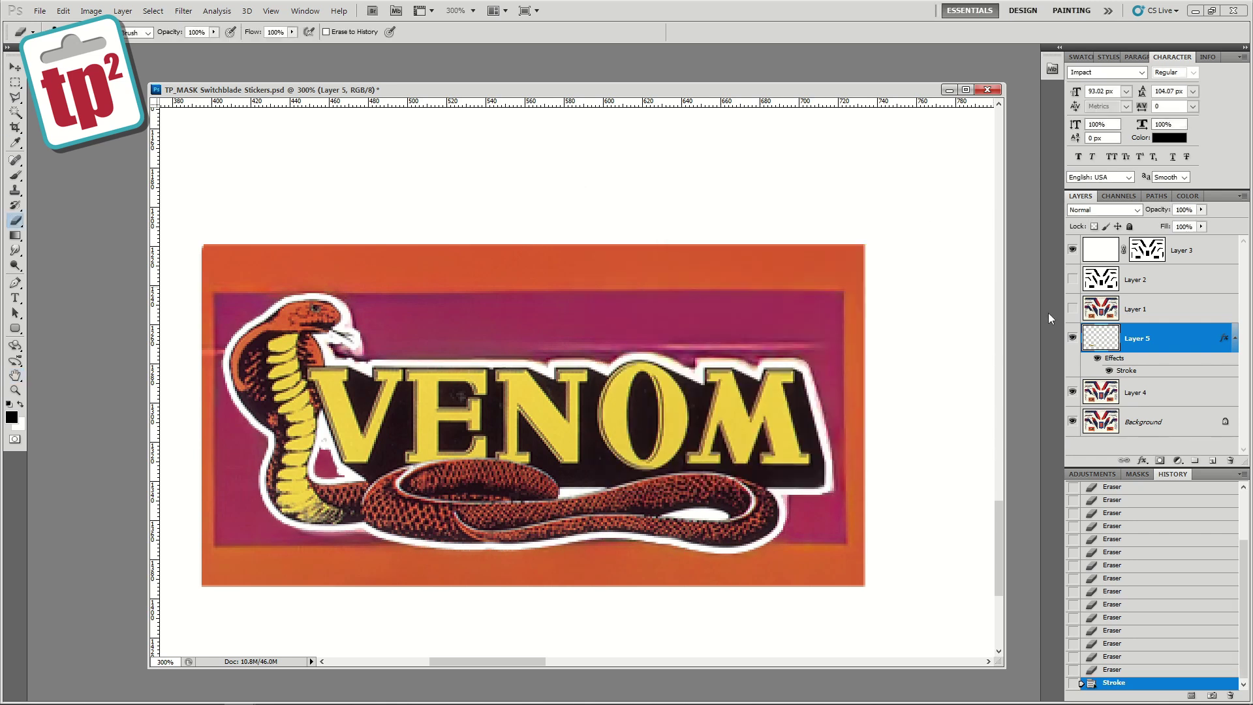
- Create a layer above Layer 4 and fill a rectangle around the left VENOM sticker with its sampled orange
{"action": "left_click", "coordinate": [1160, 400]}
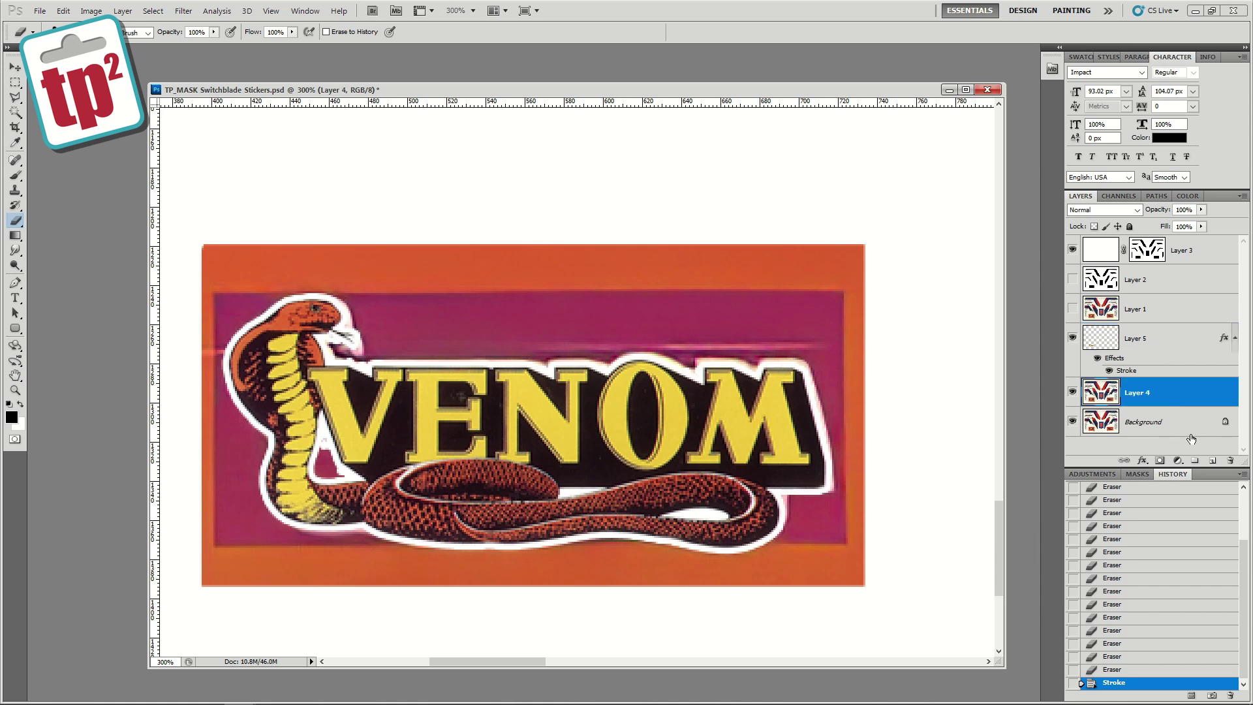
{"action": "left_click", "coordinate": [1211, 462]}
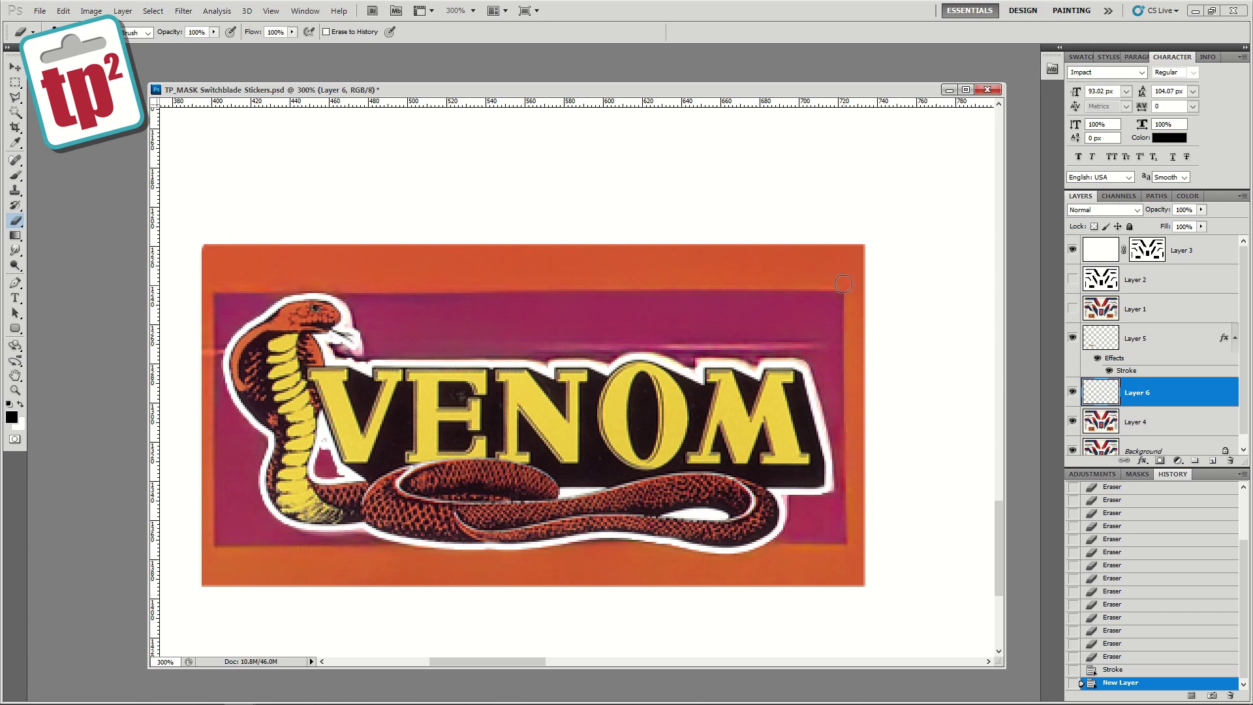
{"action": "left_click", "coordinate": [15, 143]}
{"action": "left_click", "coordinate": [324, 253]}
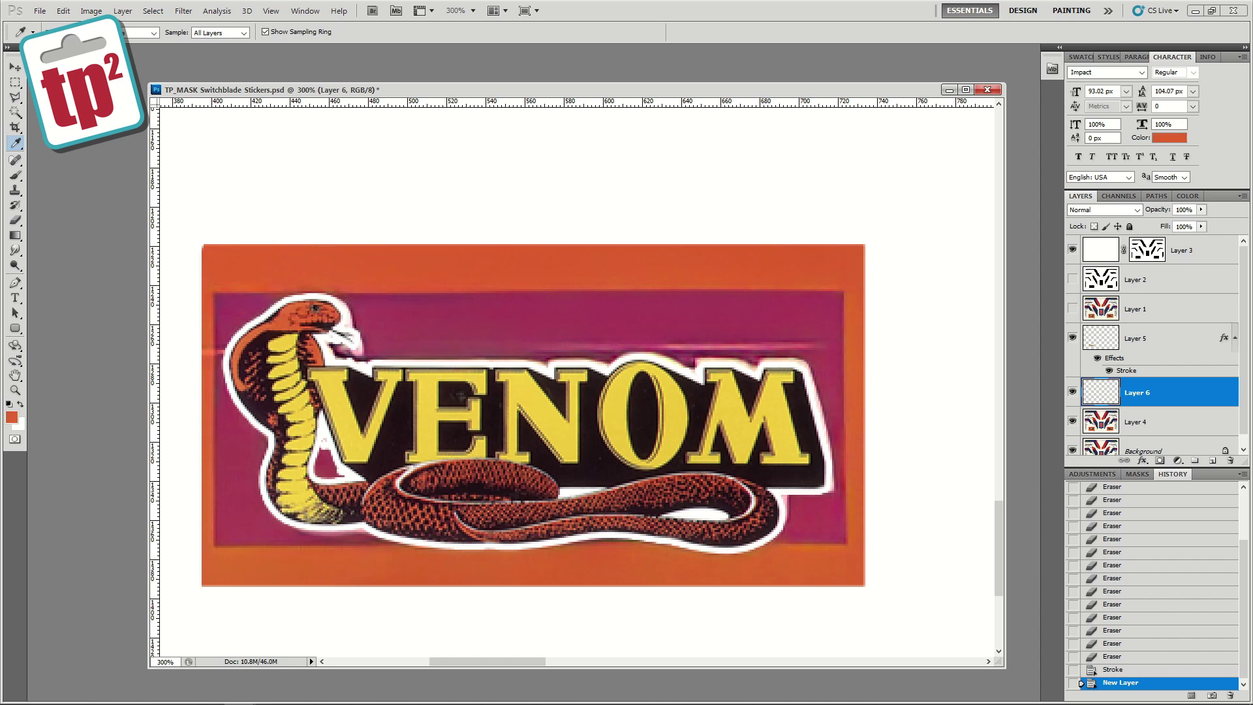
{"action": "key", "text": "m"}
{"action": "left_click_drag", "start_coordinate": [370, 363], "coordinate": [871, 600]}
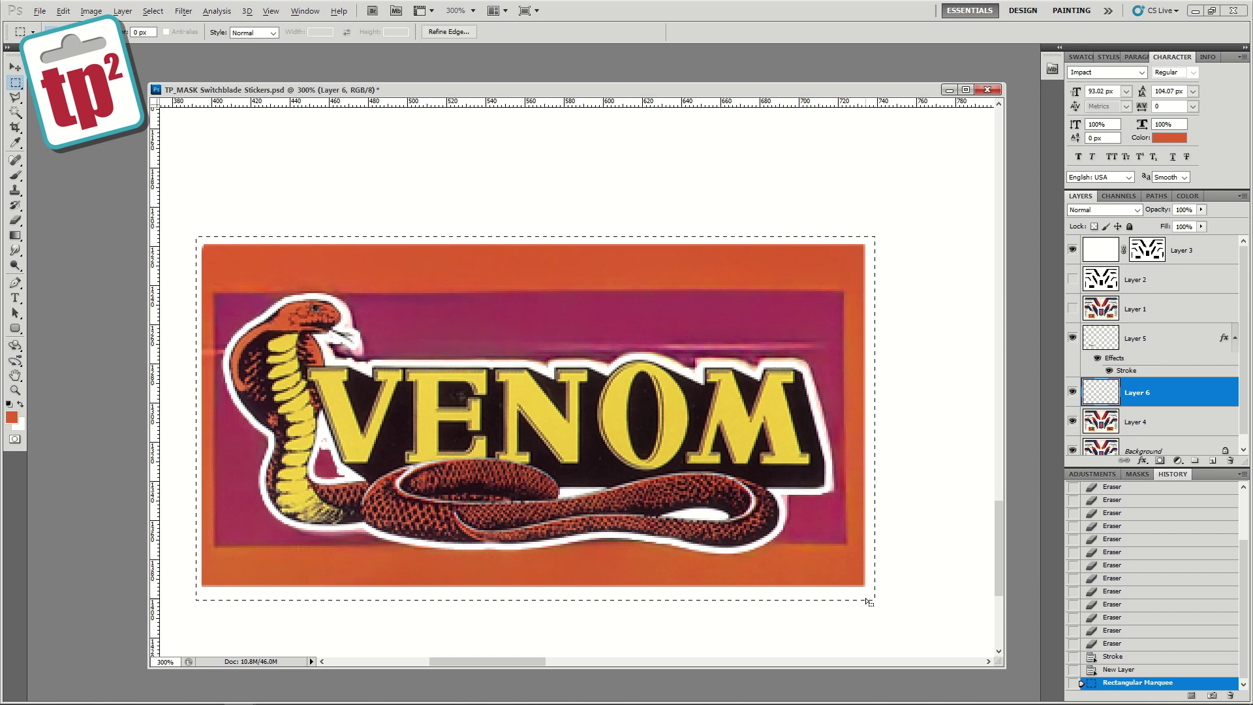
{"action": "key", "text": "alt+BackSpace"}
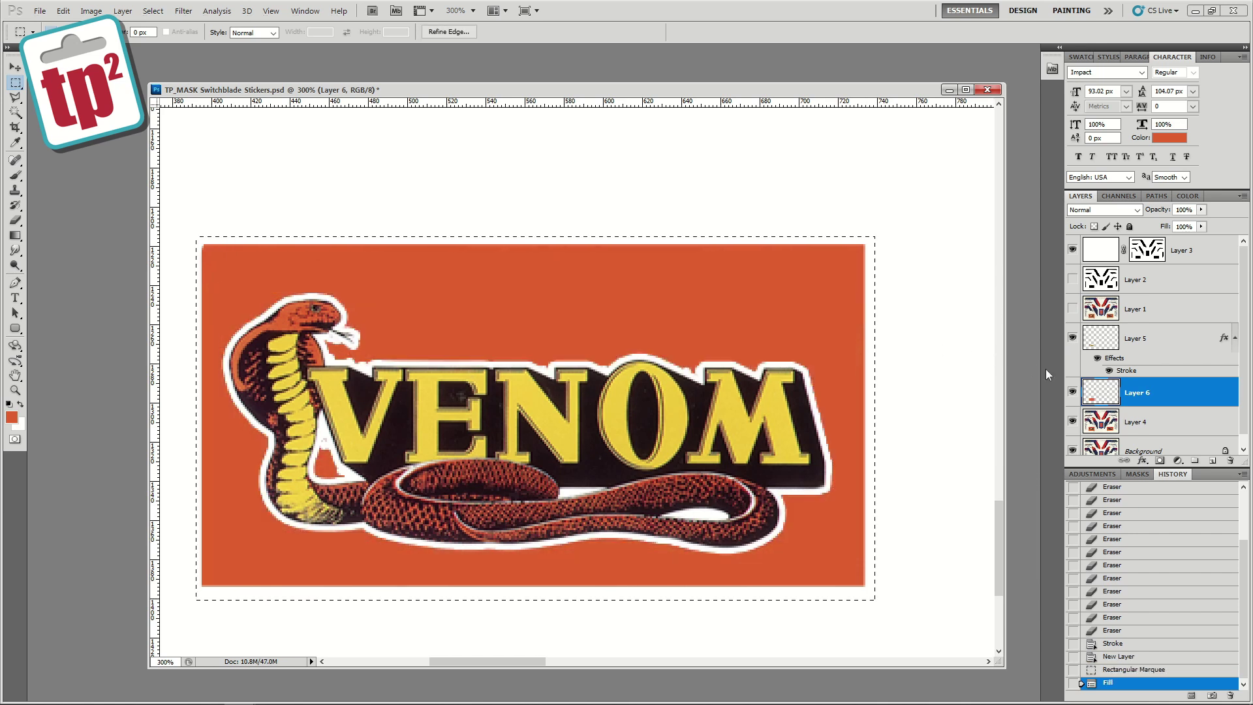
- Fill the left VENOM sticker's inner rectangle with its sampled magenta on a new layer above Layer 6, keeping the orange layer shown
{"action": "left_click", "coordinate": [1073, 391]}
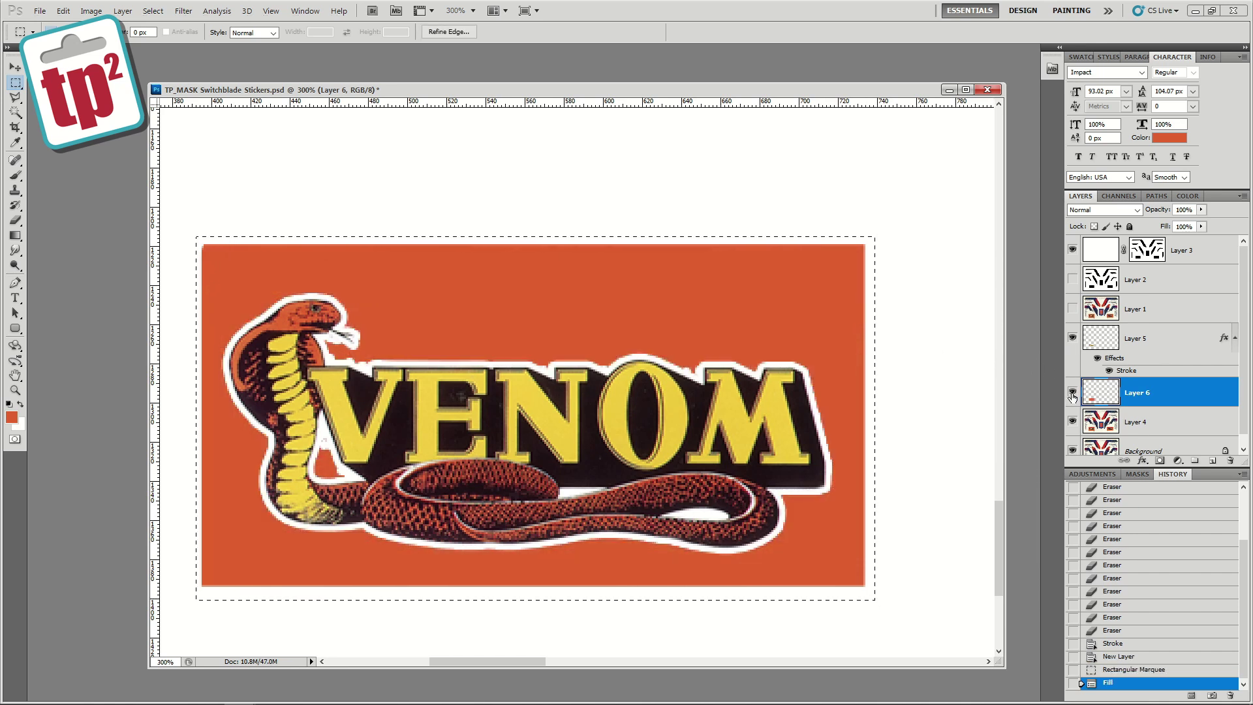
{"action": "left_click", "coordinate": [1212, 462]}
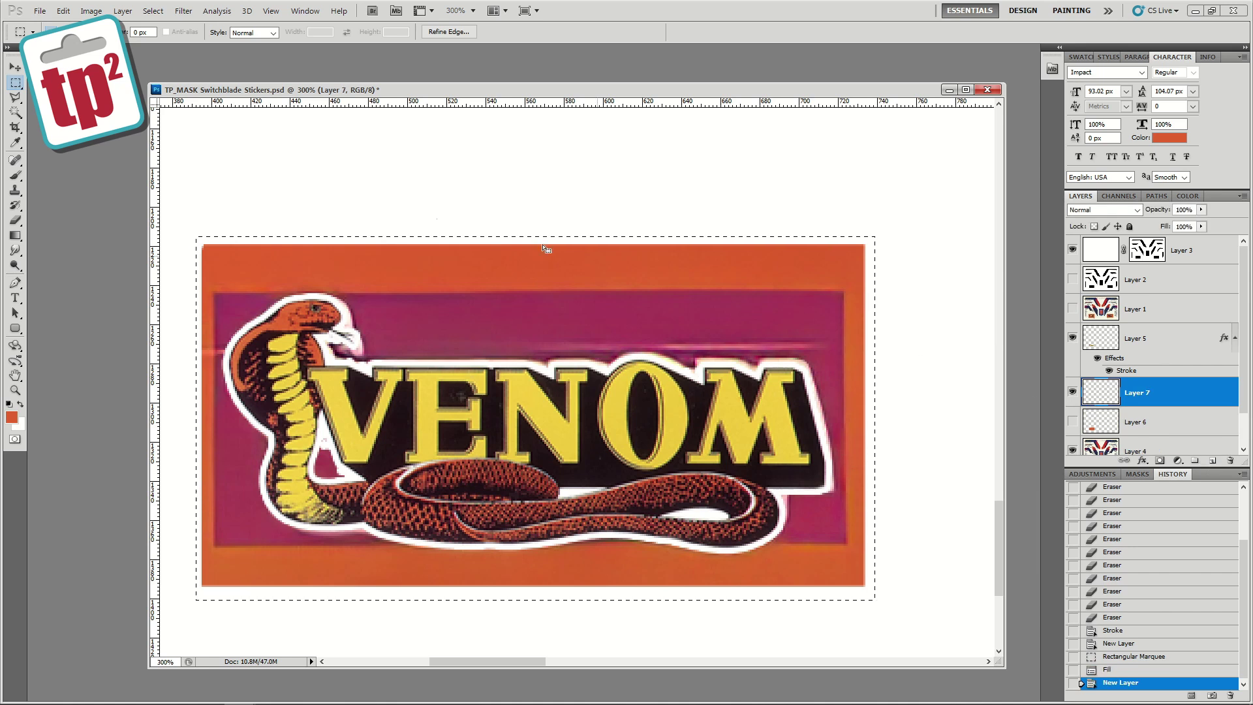
{"action": "left_click", "coordinate": [424, 320]}
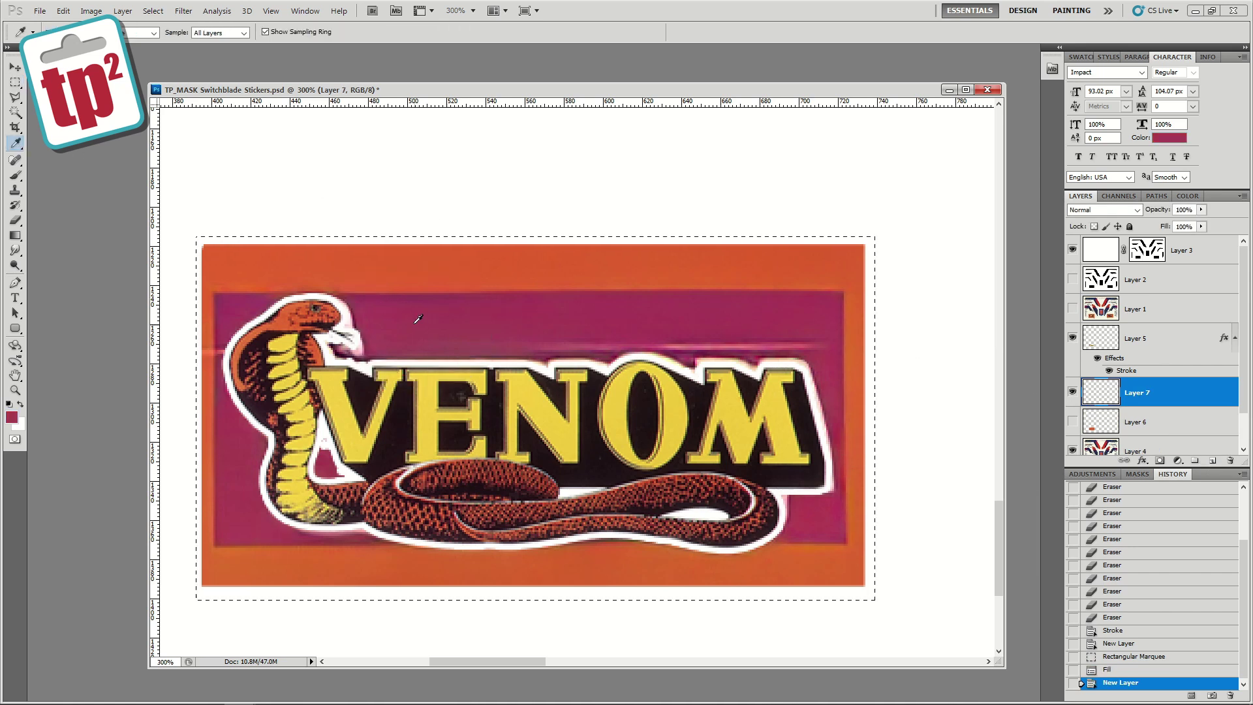
{"action": "left_click", "coordinate": [15, 82]}
{"action": "key", "text": "ctrl+d"}
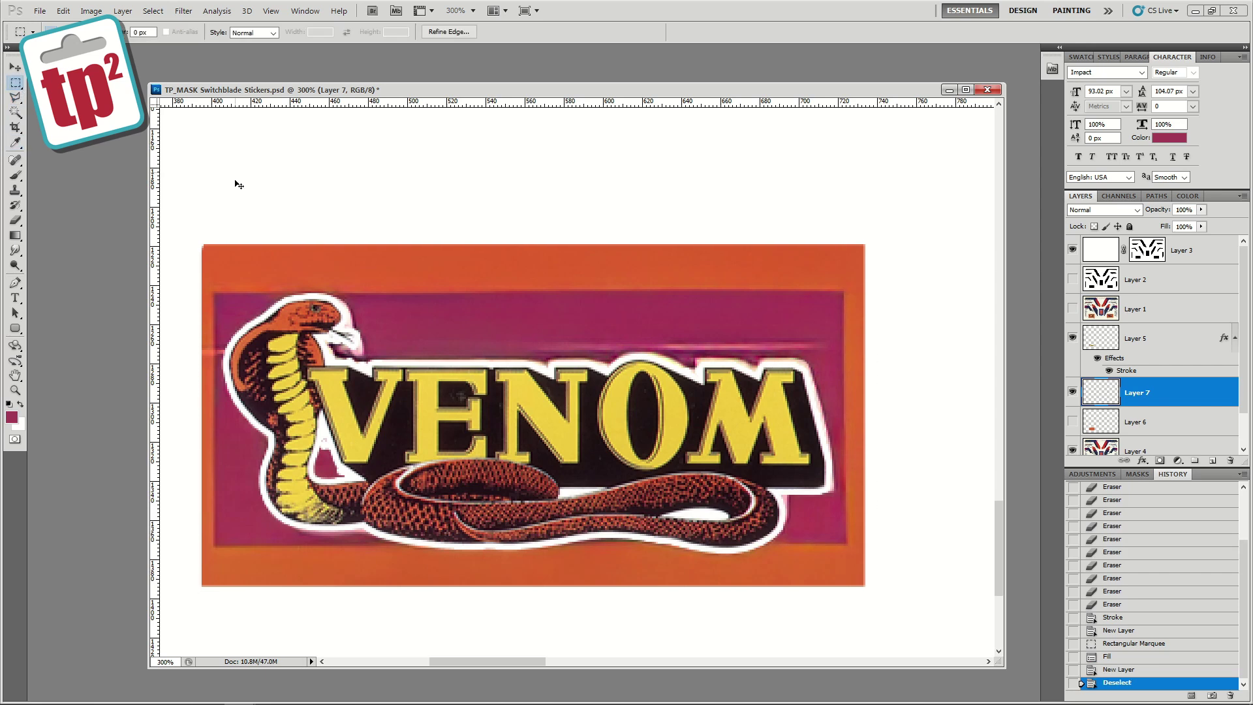
{"action": "left_click_drag", "start_coordinate": [214, 294], "coordinate": [843, 543]}
{"action": "key", "text": "alt+BackSpace"}
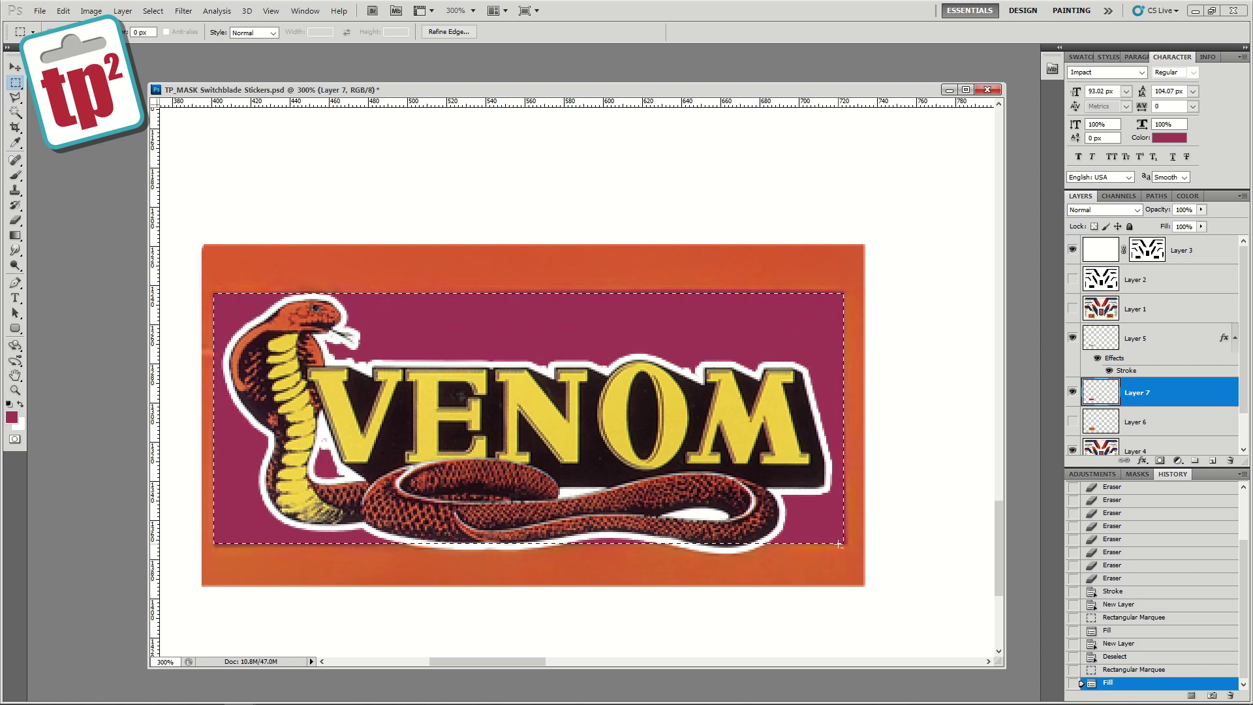
{"action": "key", "text": "ctrl+d"}
{"action": "left_click", "coordinate": [1072, 422]}
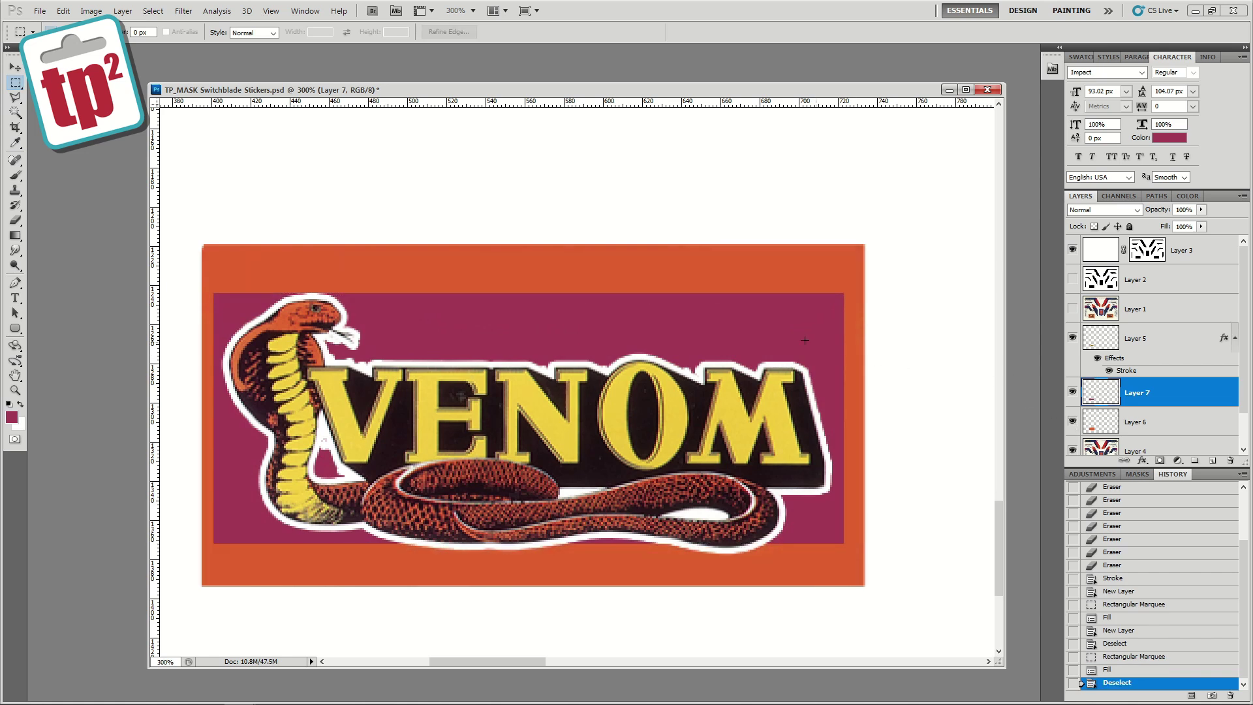
- Erase the remaining white specks on Layer 5 in the gap between the snake's neck and the letter V
{"action": "left_click", "coordinate": [15, 390]}
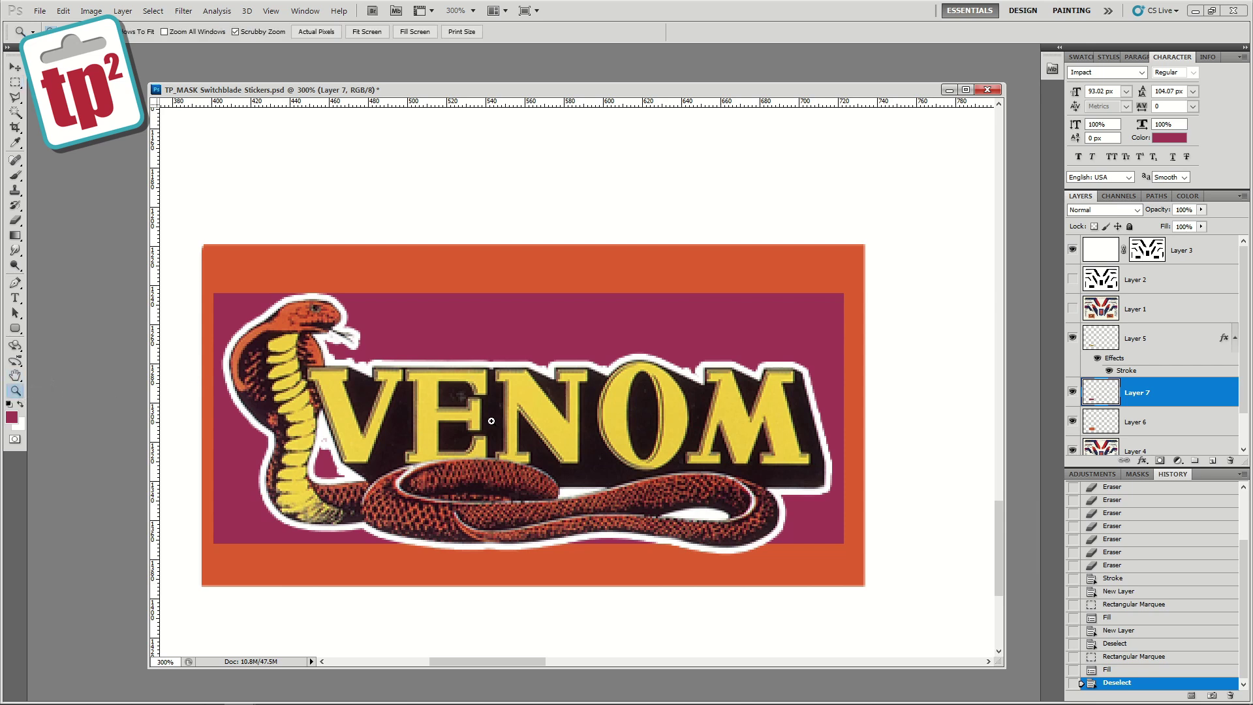
{"action": "left_click", "coordinate": [1143, 343]}
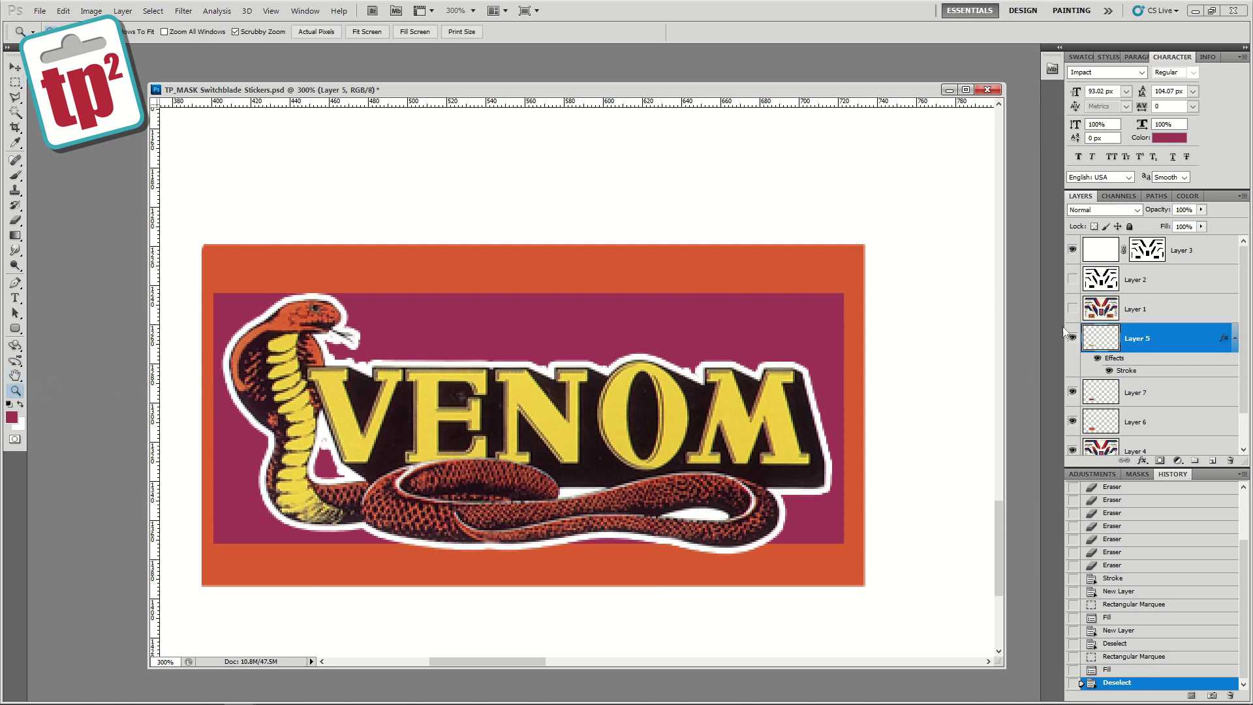
{"action": "left_click", "coordinate": [15, 220]}
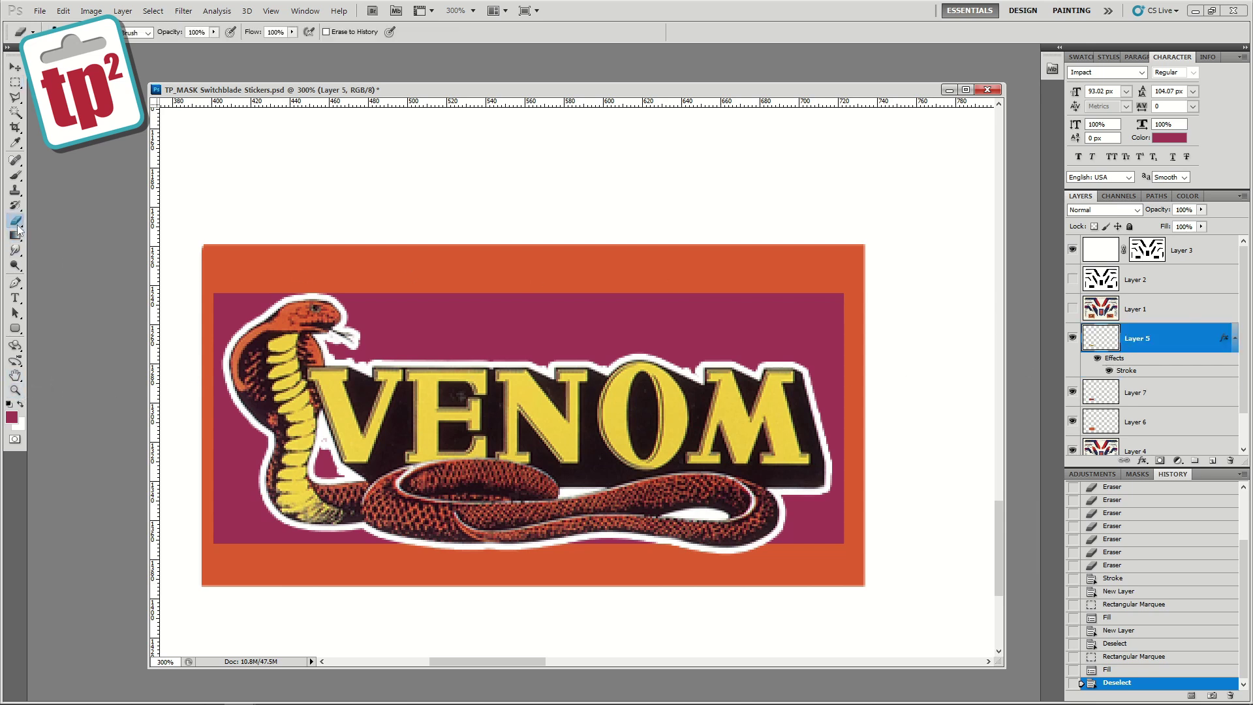
{"action": "left_click_drag", "start_coordinate": [324, 452], "coordinate": [324, 445]}
{"action": "left_click", "coordinate": [324, 446]}
{"action": "left_click", "coordinate": [323, 442]}
{"action": "left_click", "coordinate": [336, 475]}
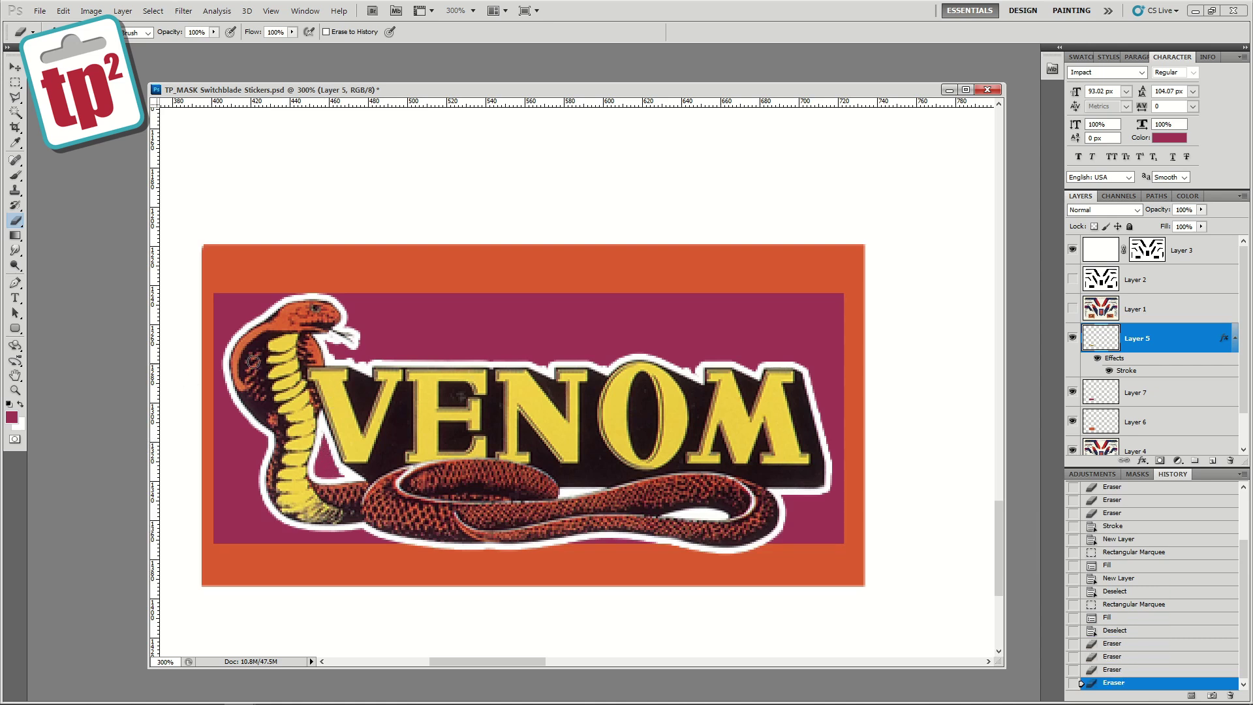
- Group the VENOM sticker layers, duplicate the group and place the copy over the right VENOM sticker
{"action": "key", "text": "z"}
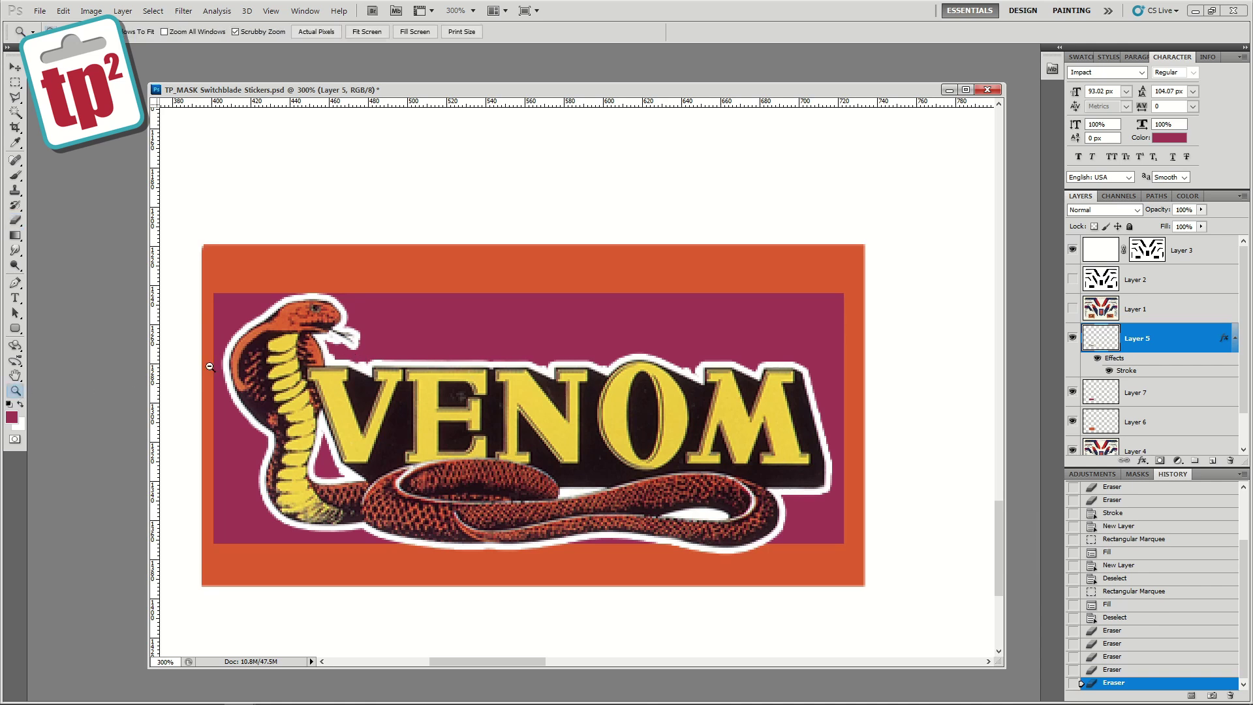
{"action": "left_click", "coordinate": [550, 359], "text": "alt"}
{"action": "left_click", "coordinate": [550, 358], "text": "alt"}
{"action": "left_click_drag", "start_coordinate": [788, 426], "coordinate": [684, 414]}
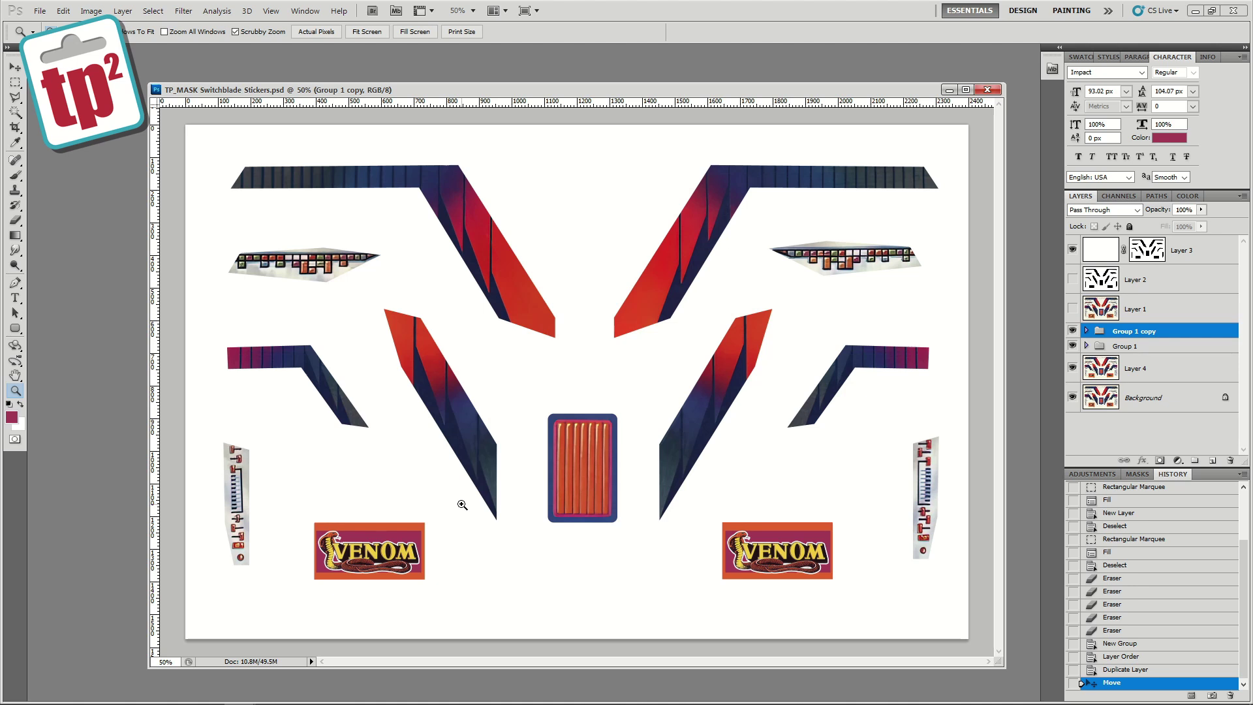
- Duplicate the white mask layer, Layer 3, and invert the copy's layer mask
{"action": "left_click", "coordinate": [1203, 258]}
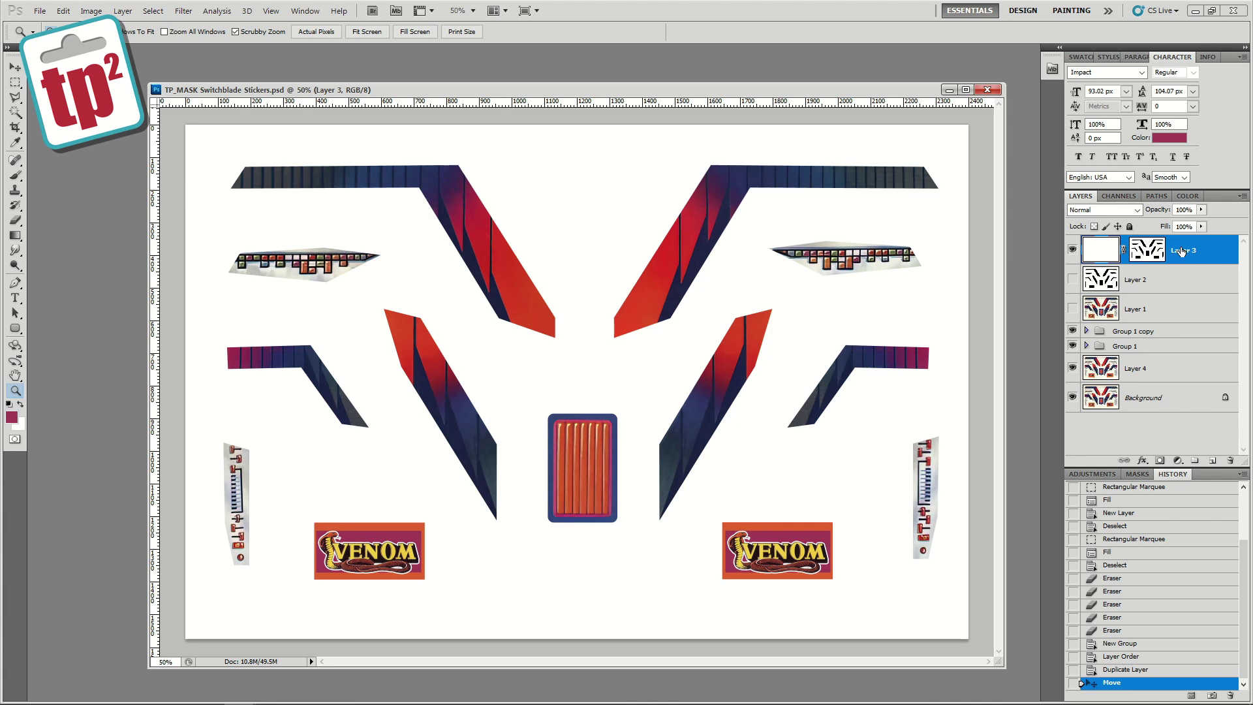
{"action": "left_click", "coordinate": [1072, 250]}
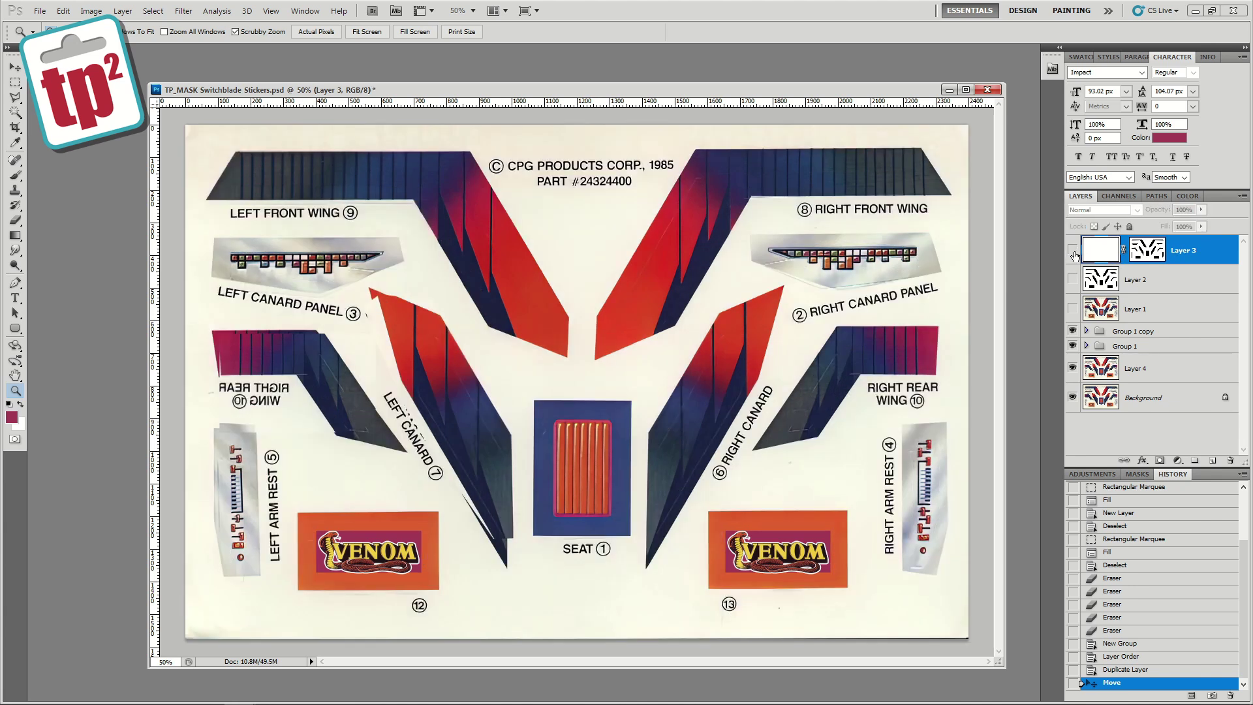
{"action": "left_click", "coordinate": [1074, 254]}
{"action": "right_click", "coordinate": [1181, 252]}
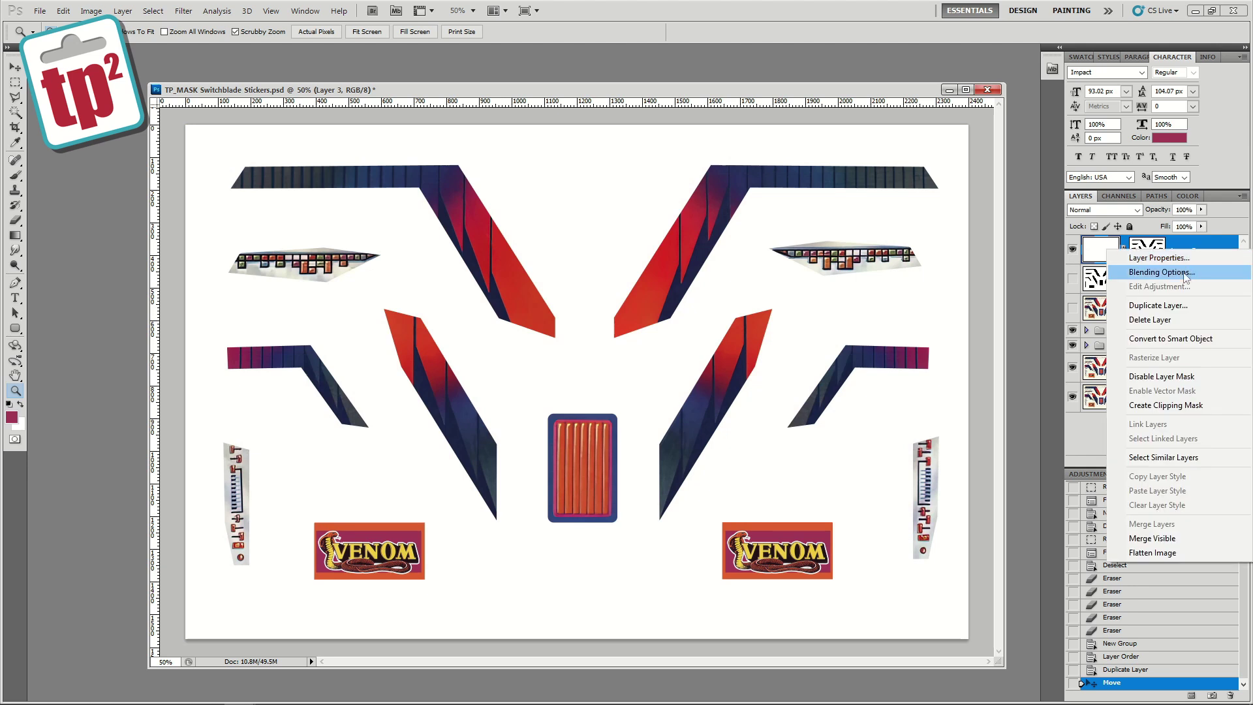
{"action": "left_click", "coordinate": [1166, 306]}
{"action": "left_click", "coordinate": [742, 215]}
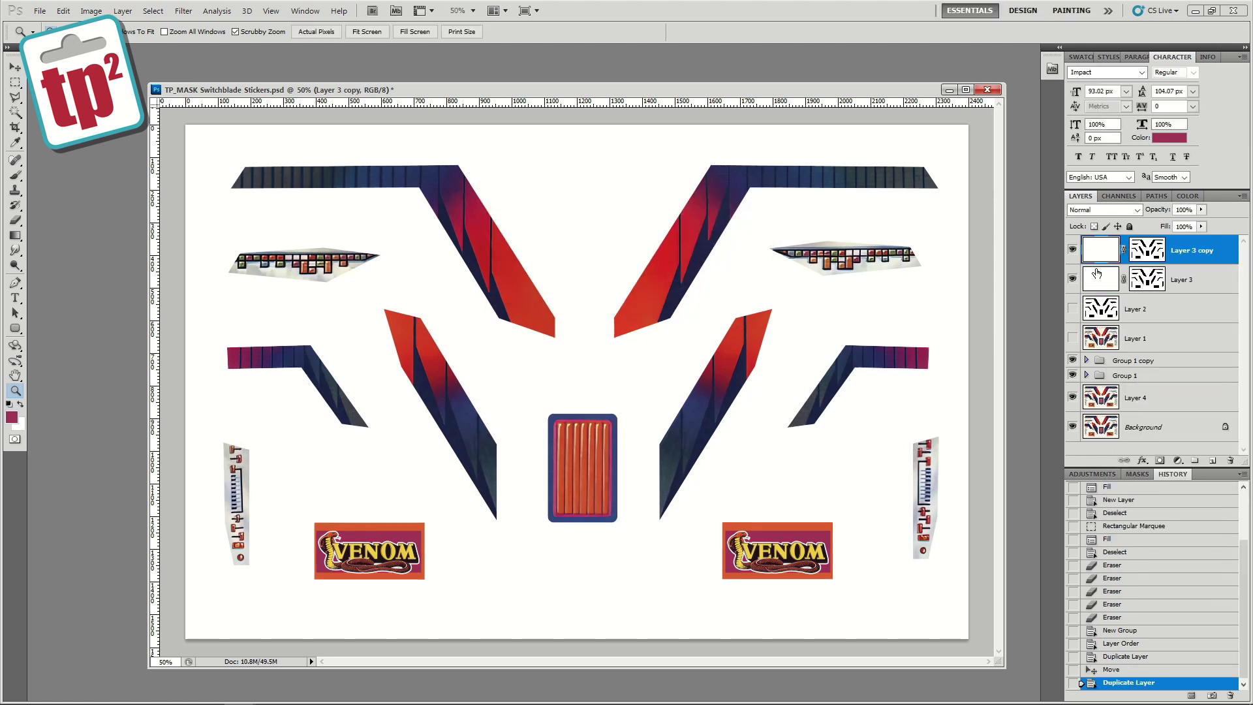
{"action": "left_click", "coordinate": [1152, 256], "text": "alt"}
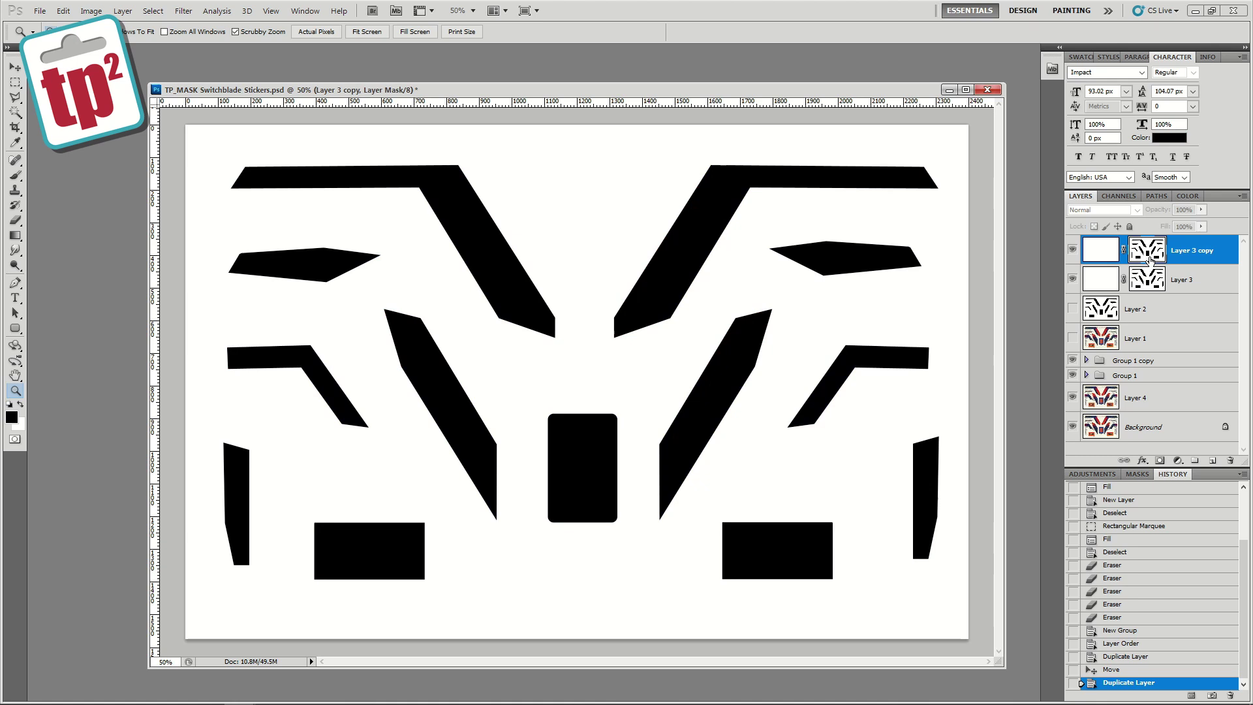
{"action": "key", "text": "ctrl+i"}
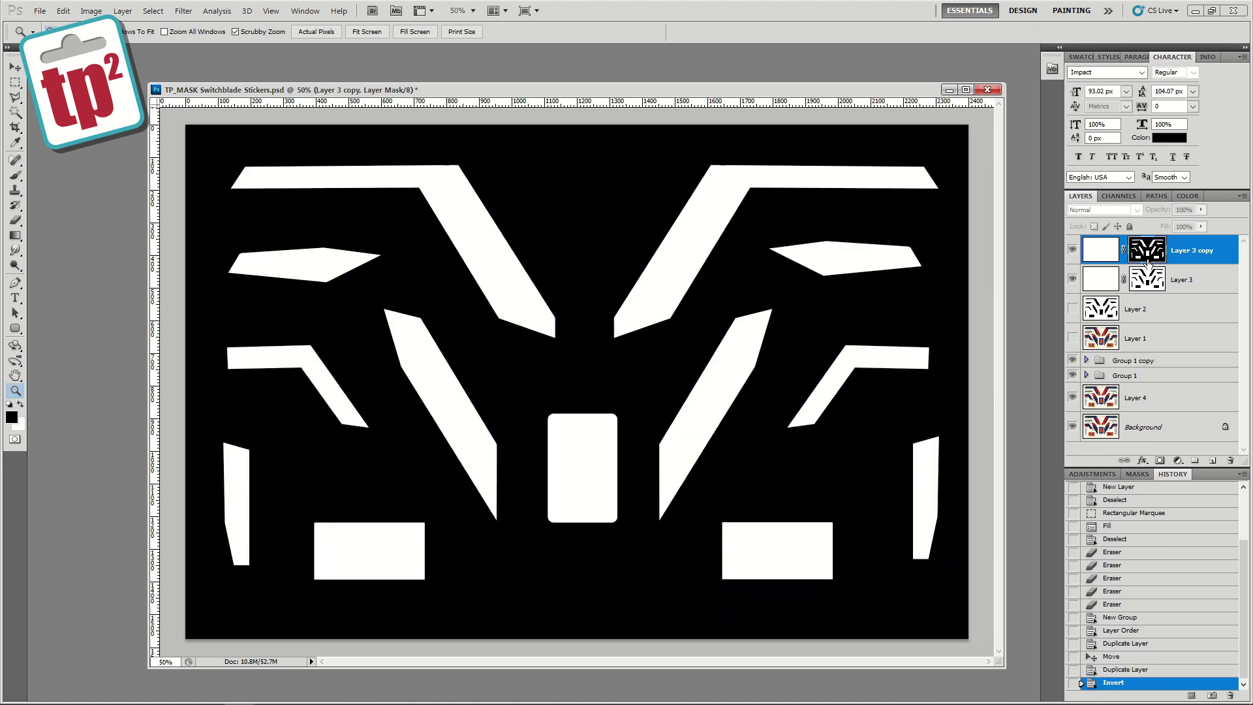
- Fill the content of Layer 3 copy with 50% grey (808080)
{"action": "left_click", "coordinate": [1100, 256]}
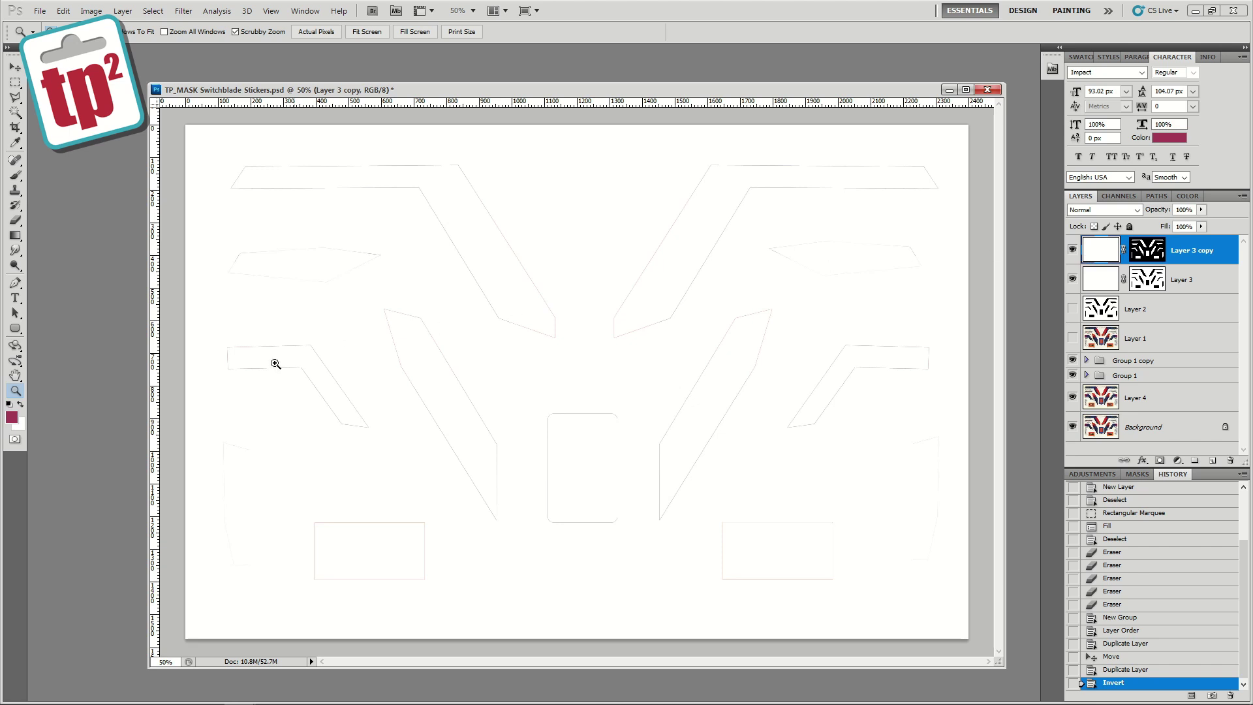
{"action": "left_click", "coordinate": [12, 418]}
{"action": "left_click_drag", "start_coordinate": [861, 510], "coordinate": [841, 520]}
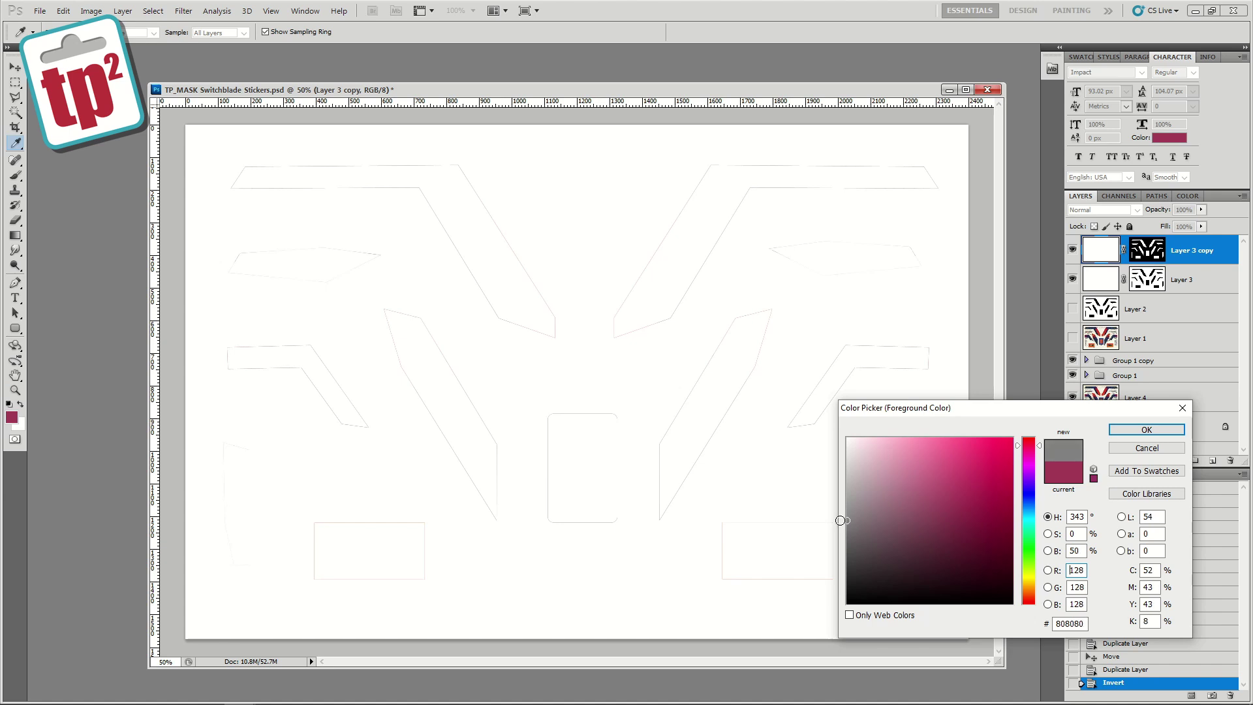
{"action": "left_click", "coordinate": [1146, 430]}
{"action": "key", "text": "z"}
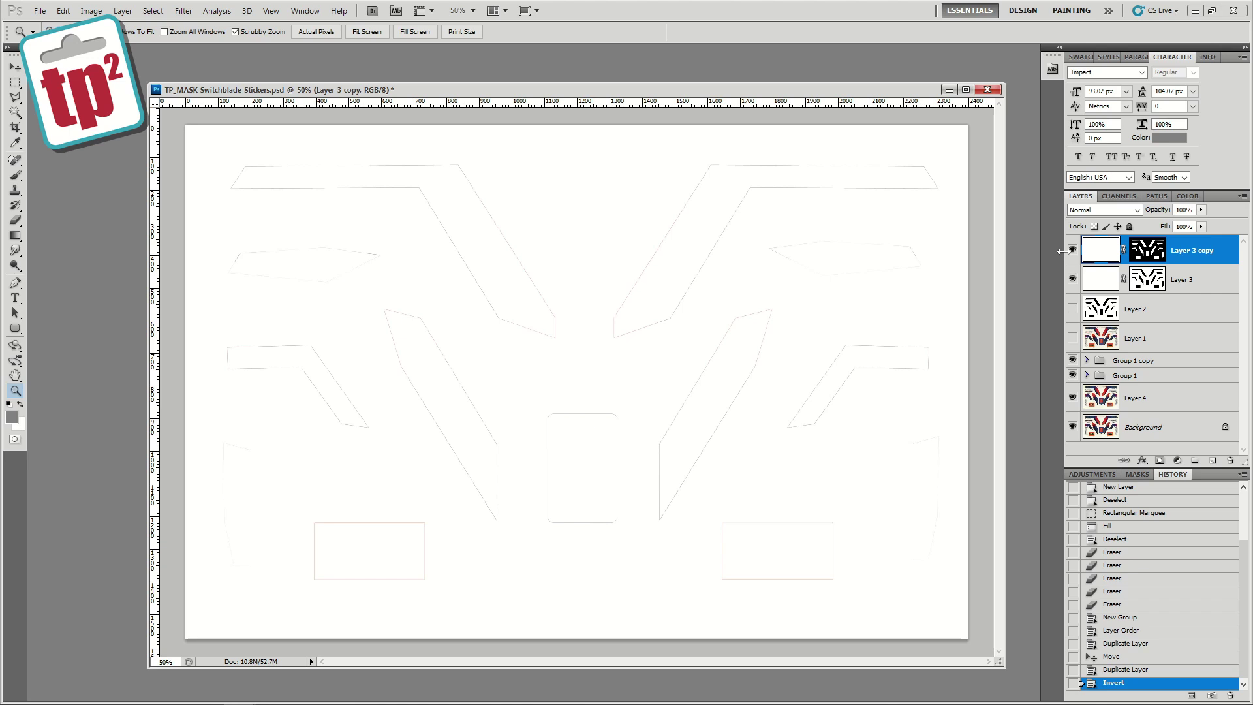
{"action": "key", "text": "alt+BackSpace"}
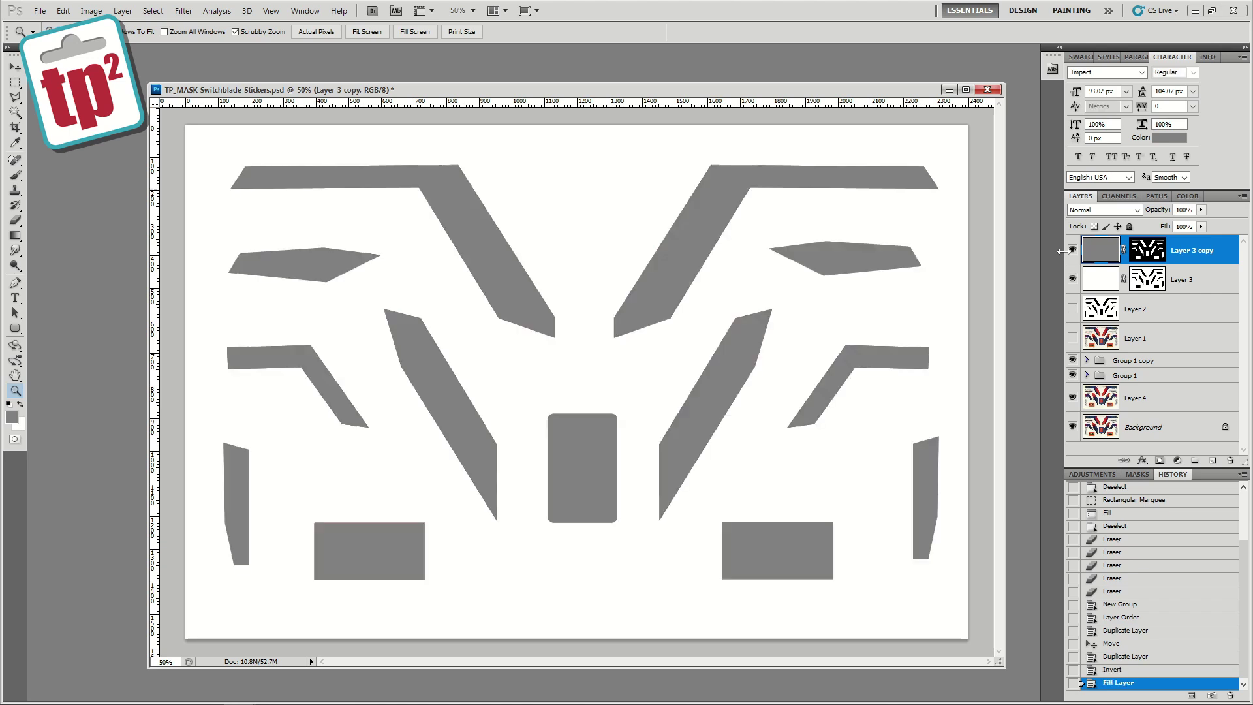
- Set the blend mode of Layer 3 copy to Overlay and compare the sheet with the layer hidden and shown
{"action": "left_click", "coordinate": [1109, 210]}
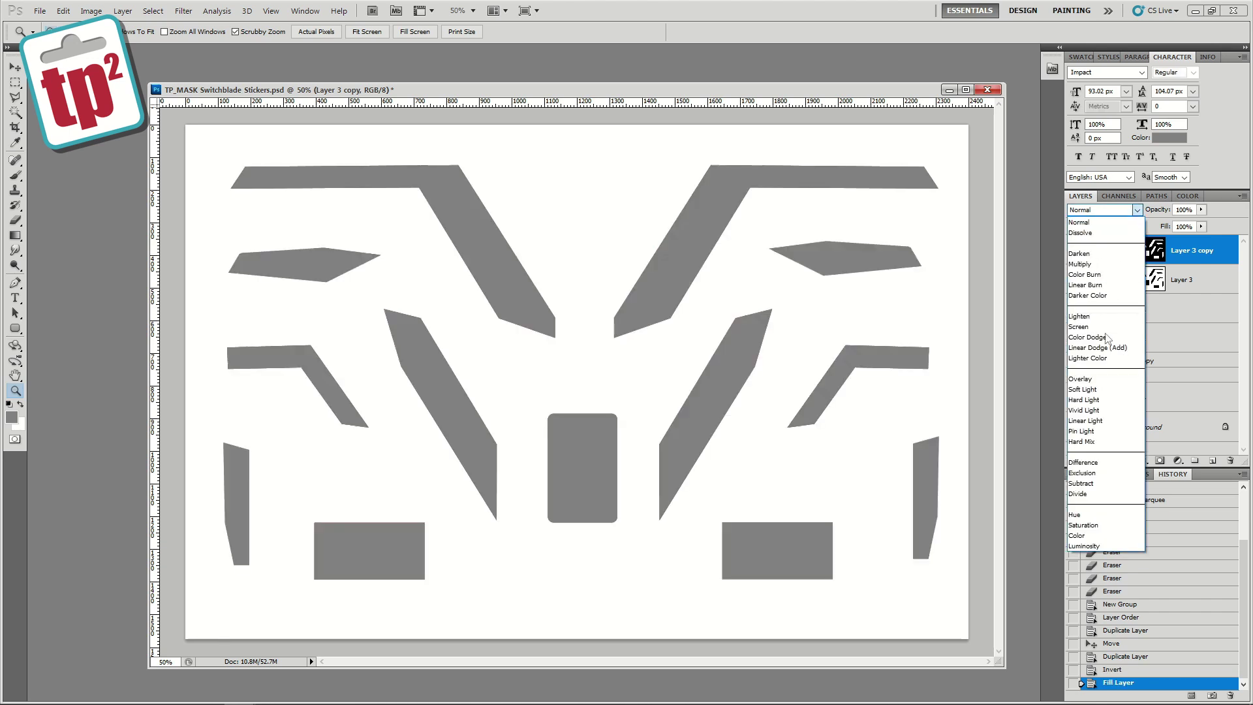
{"action": "left_click", "coordinate": [1086, 379]}
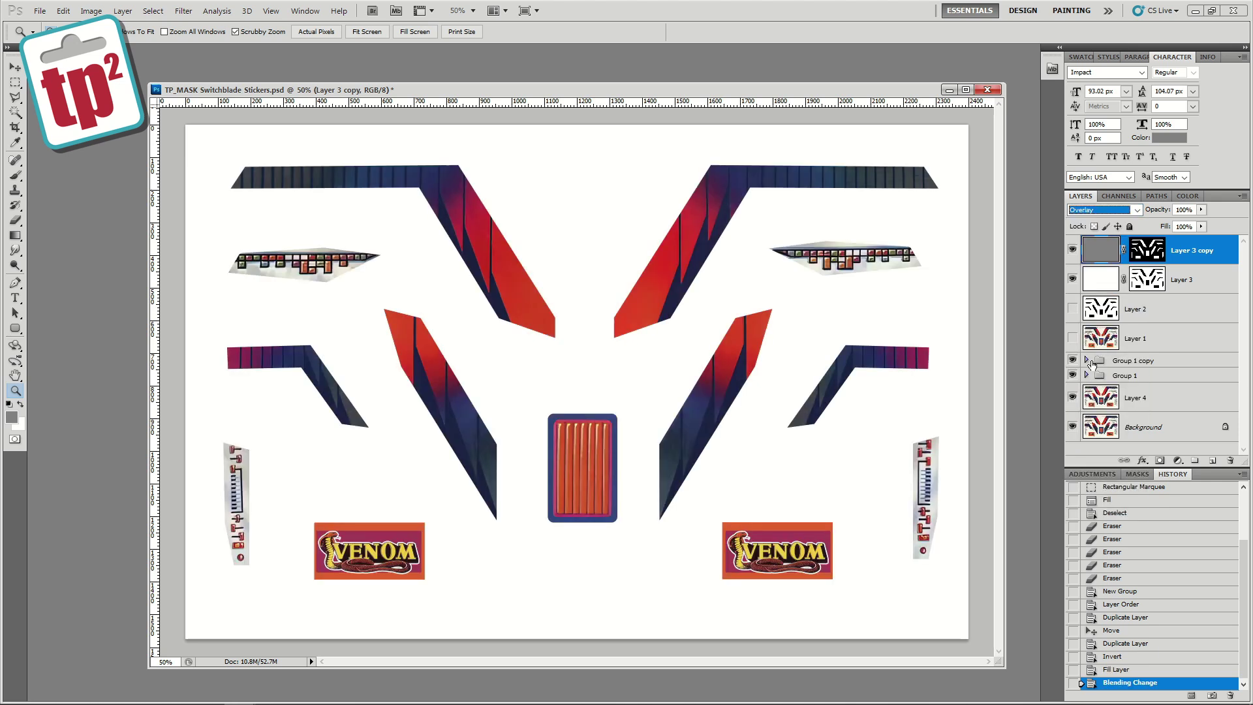
{"action": "left_click", "coordinate": [1073, 253]}
{"action": "left_click", "coordinate": [1072, 252]}
- Give Layer 3 copy a 10 px outside stroke in grey (737373) and add an inner shadow
{"action": "left_click", "coordinate": [122, 11]}
{"action": "mouse_move", "coordinate": [143, 82]}
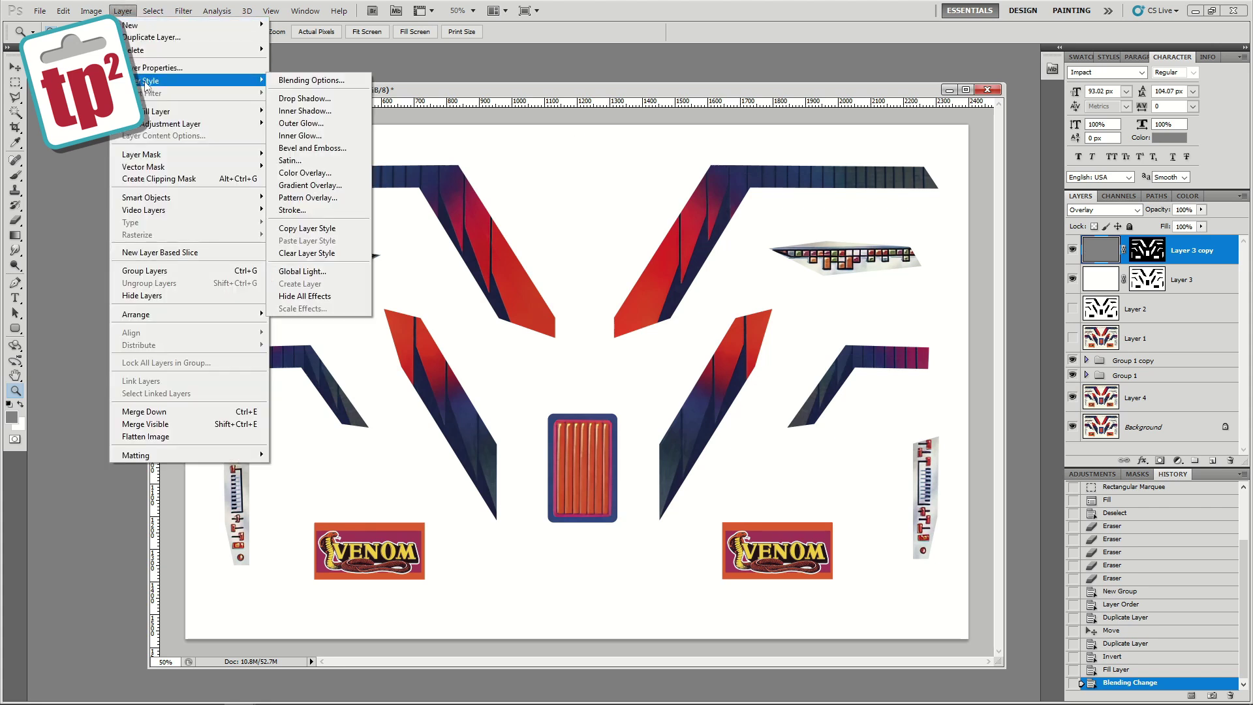
{"action": "left_click", "coordinate": [307, 211]}
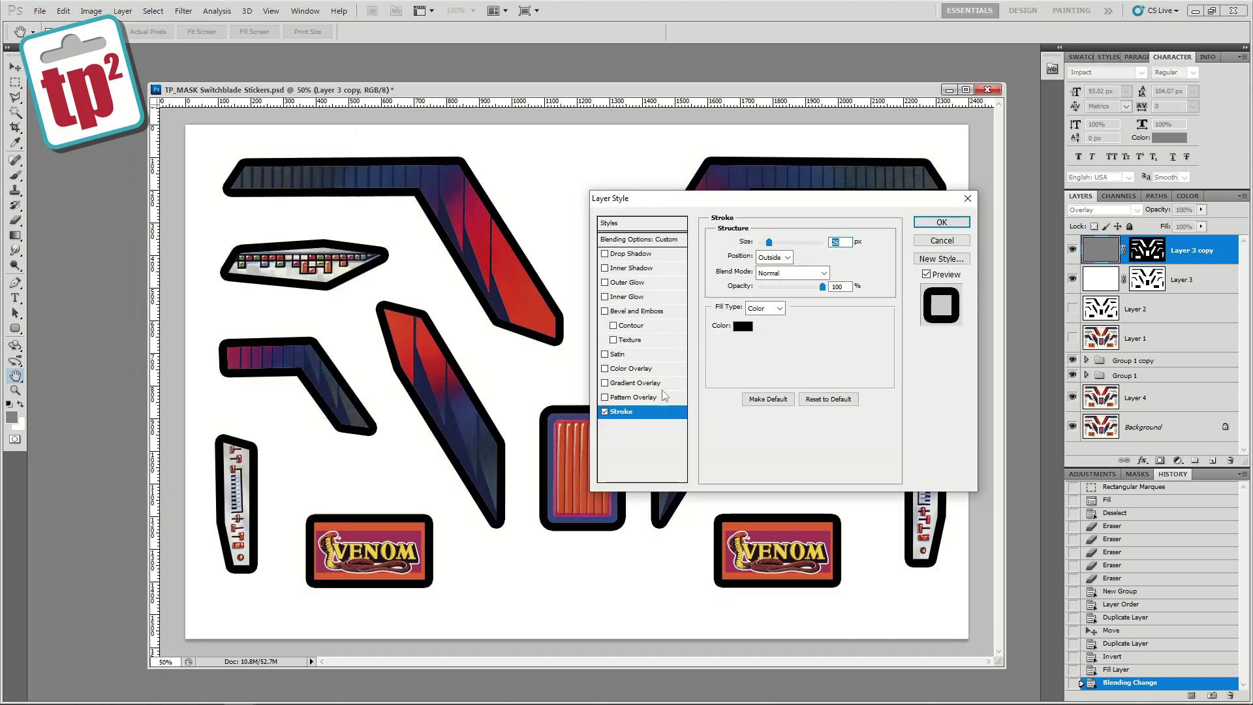
{"action": "left_click", "coordinate": [742, 326]}
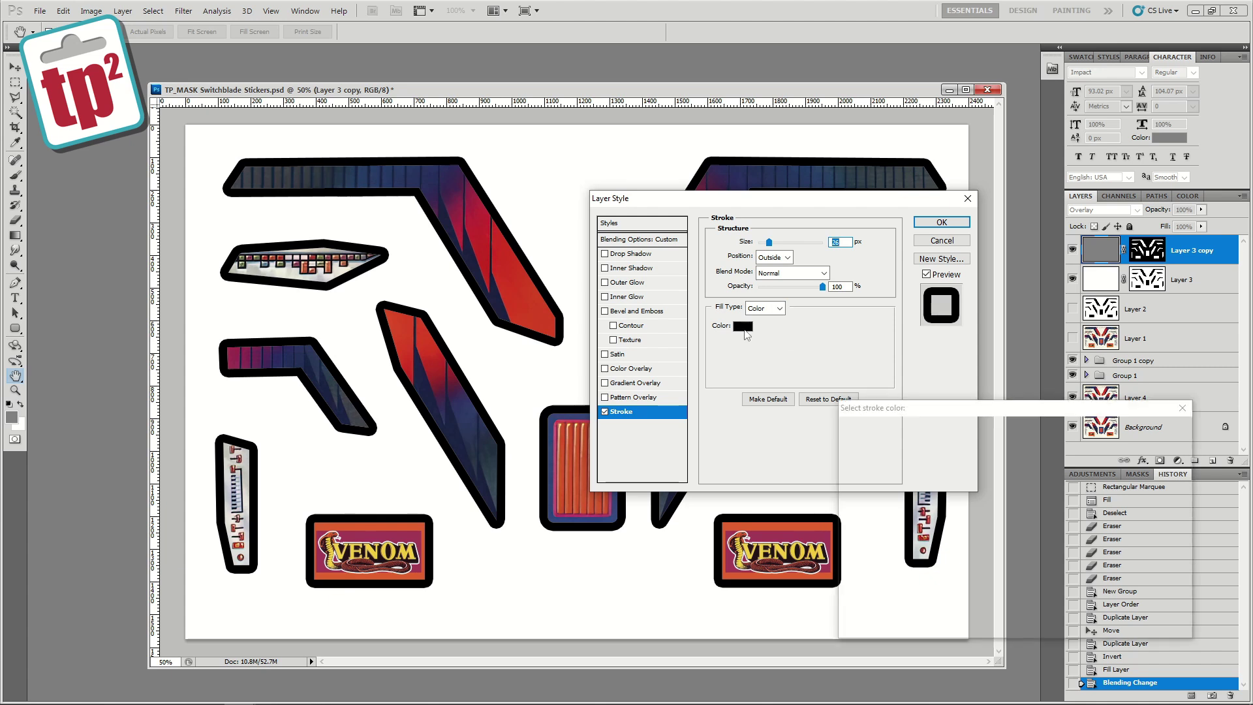
{"action": "left_click_drag", "start_coordinate": [857, 528], "coordinate": [844, 528]}
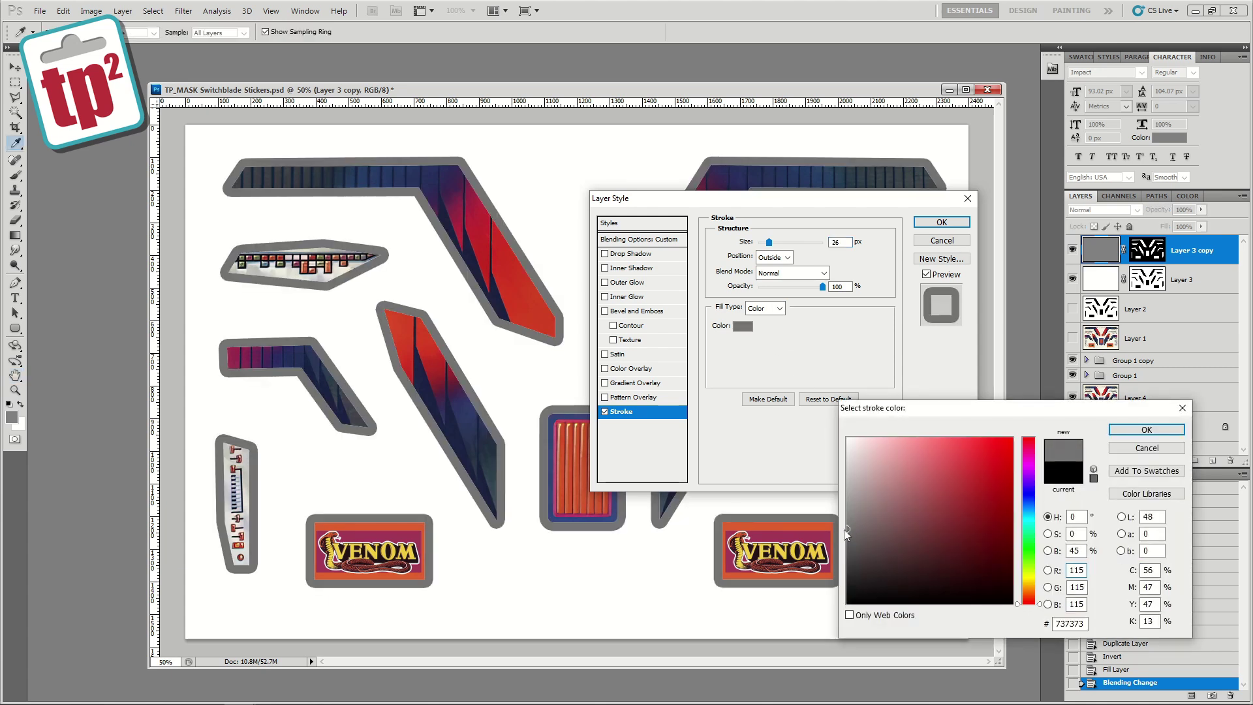
{"action": "left_click", "coordinate": [1146, 429]}
{"action": "left_click_drag", "start_coordinate": [776, 244], "coordinate": [766, 244]}
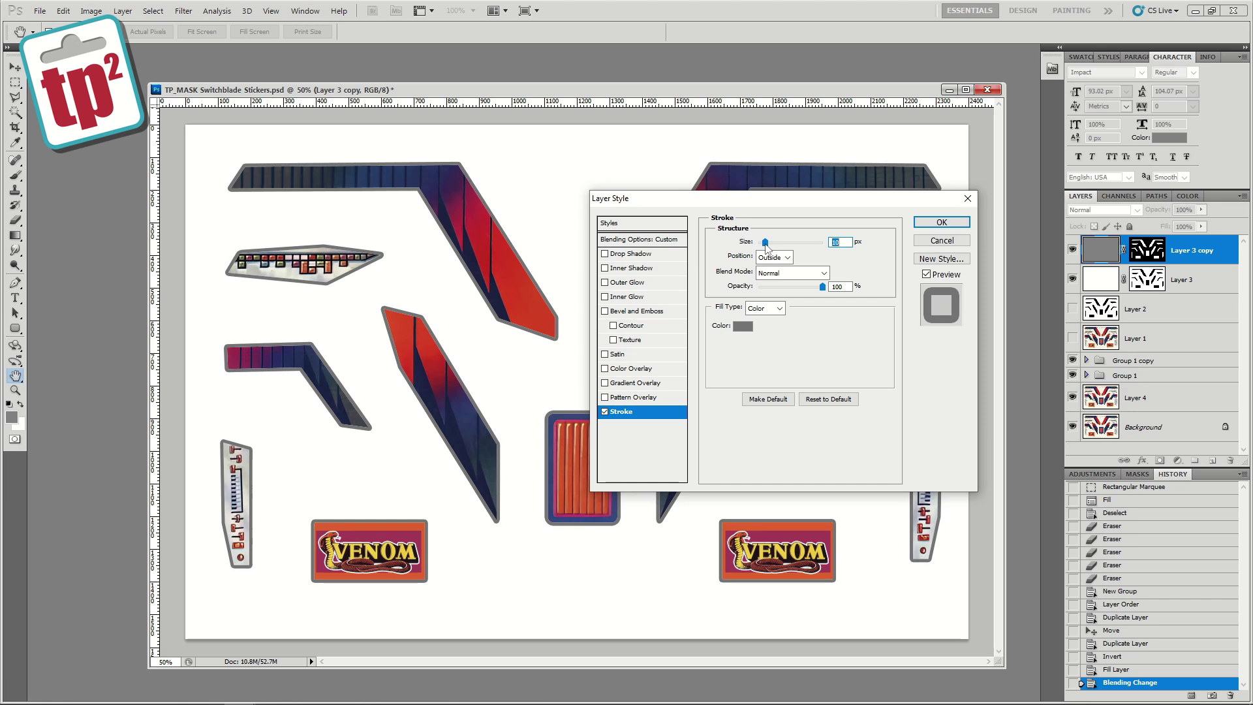
{"action": "left_click", "coordinate": [941, 222]}
{"action": "key", "text": "z"}
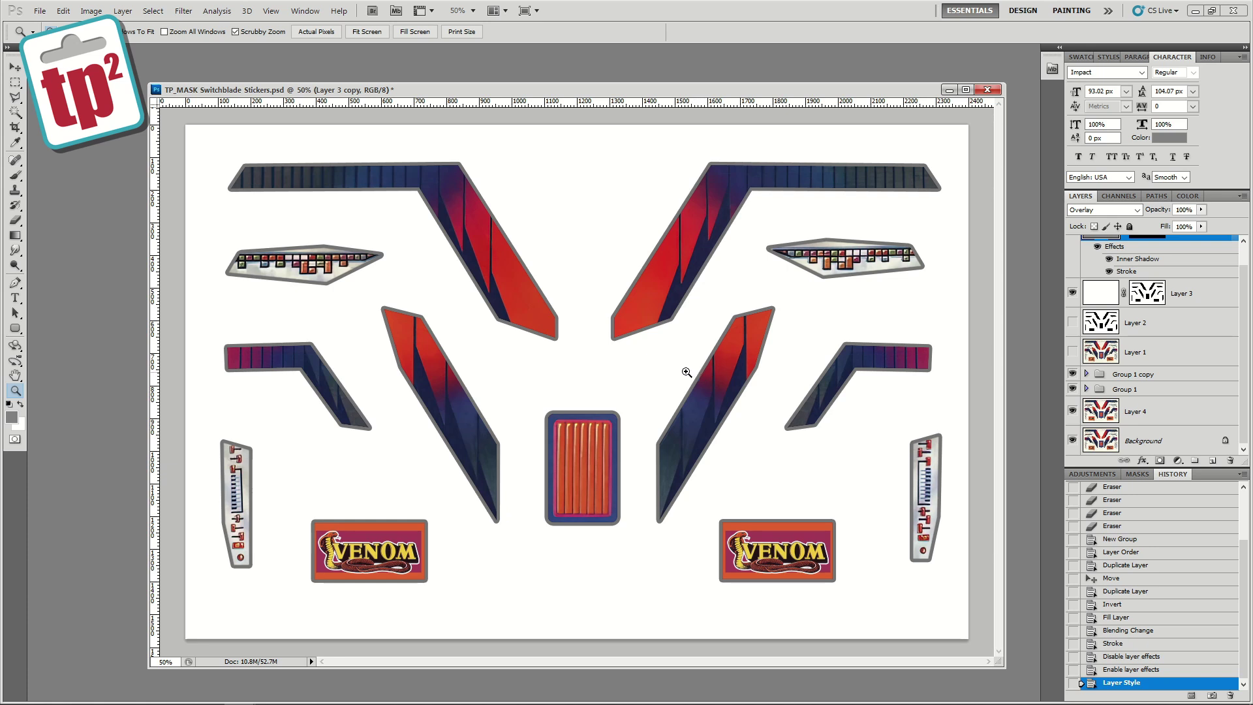
- Examine the grey outline and inner shadow up close along the edges of the left front wing sticker
{"action": "left_click", "coordinate": [510, 284]}
{"action": "left_click", "coordinate": [512, 324]}
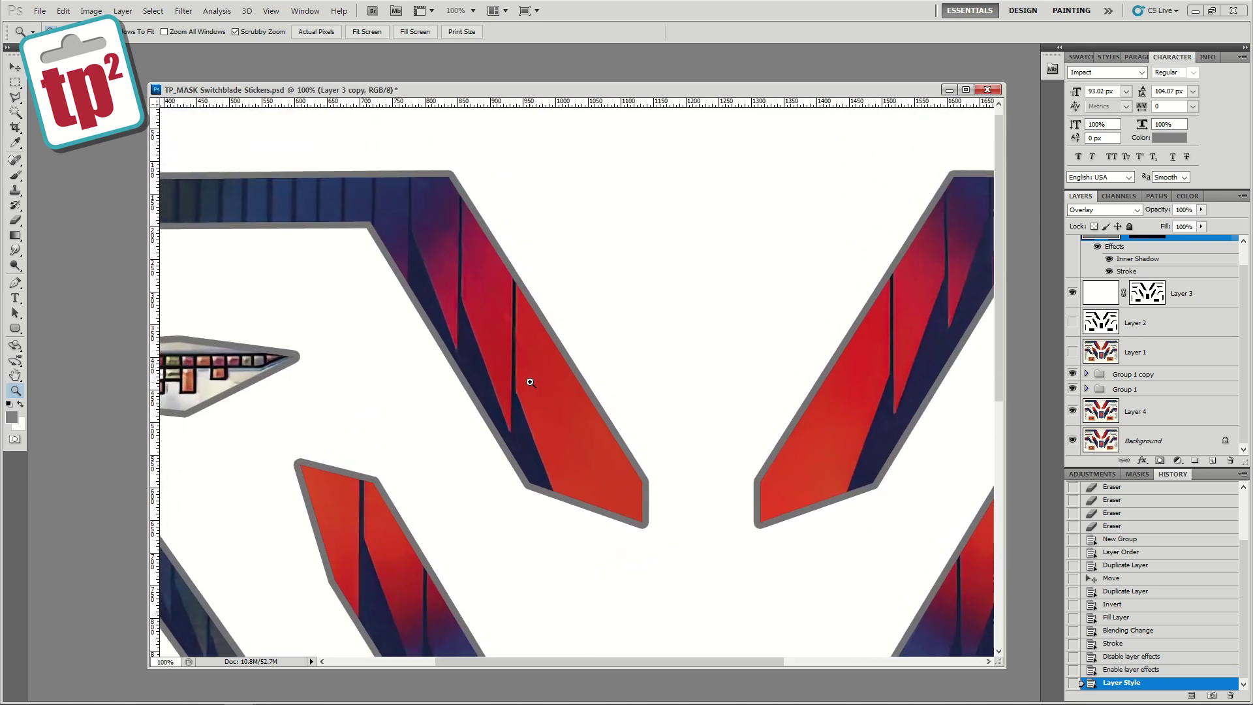
{"action": "left_click", "coordinate": [503, 331]}
{"action": "left_click", "coordinate": [500, 340]}
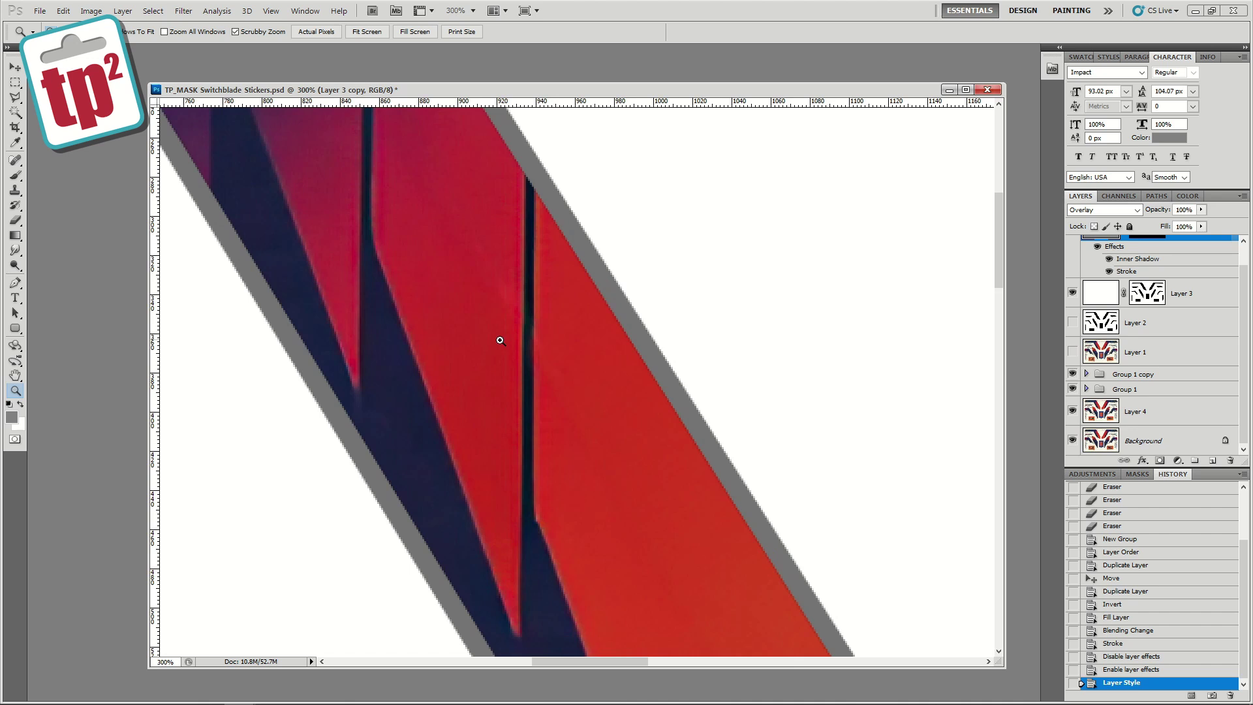
{"action": "left_click", "coordinate": [497, 336], "text": "alt"}
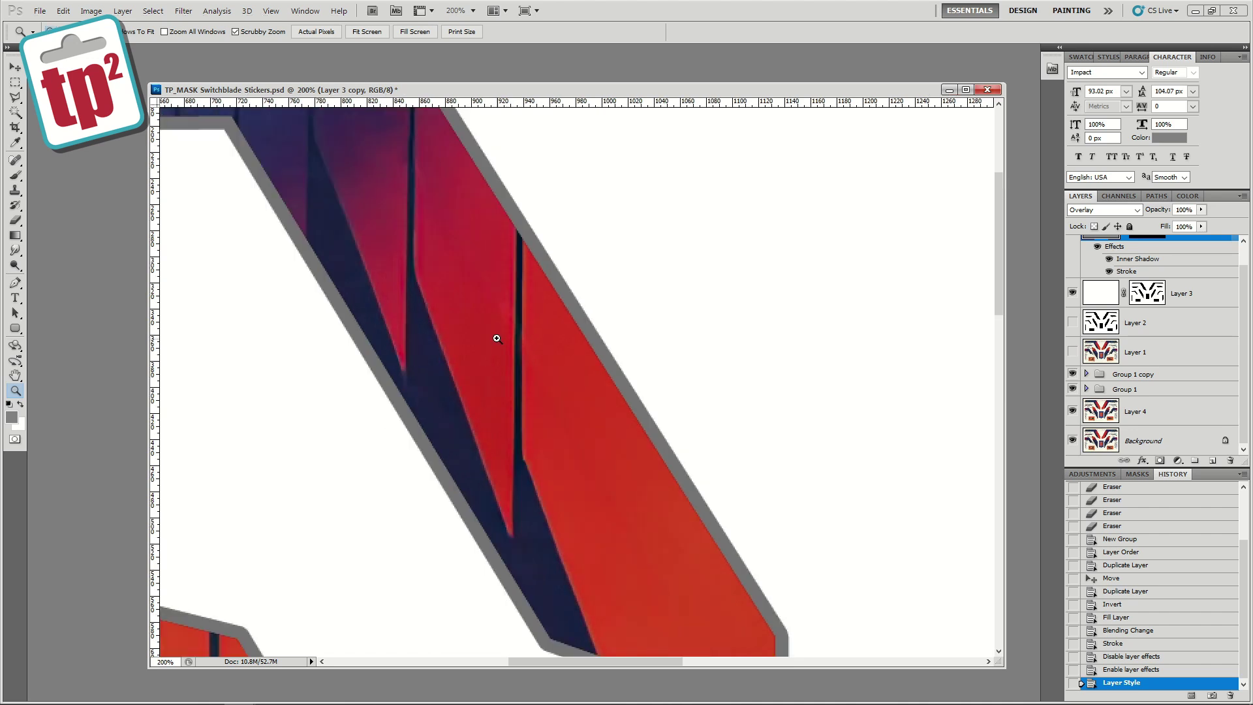
{"action": "left_click_drag", "start_coordinate": [596, 507], "coordinate": [582, 450]}
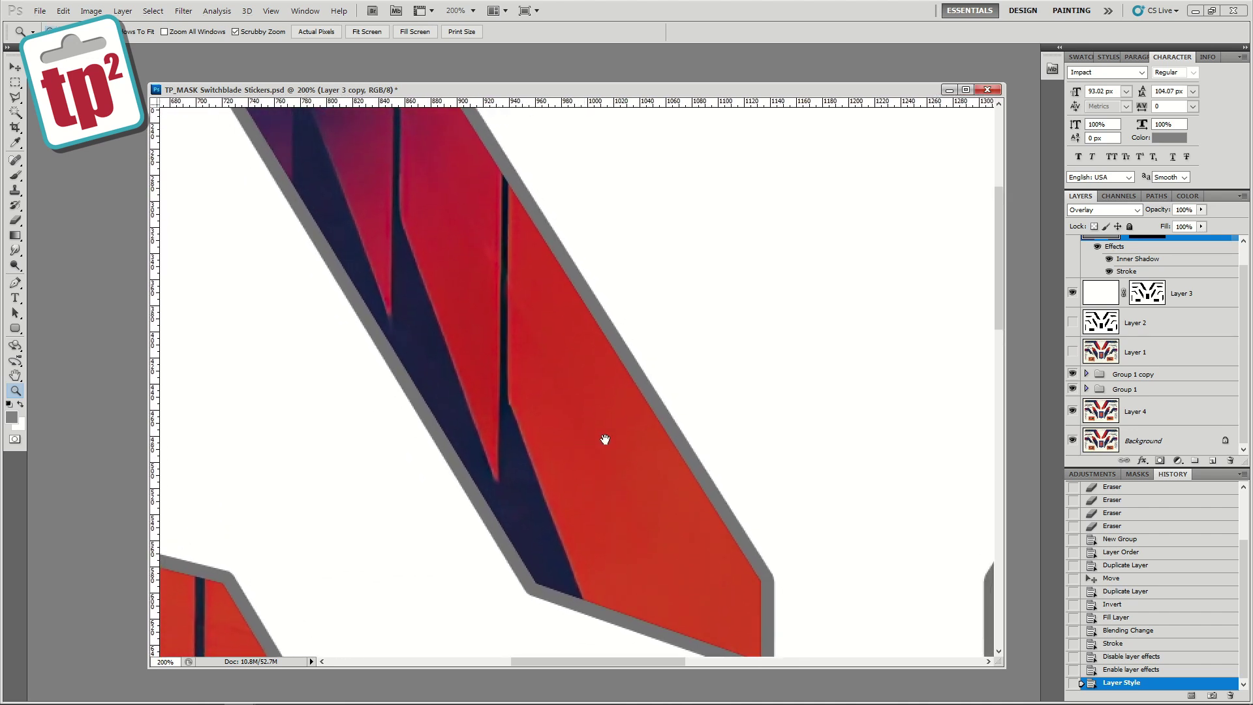
- Merge Group 1 copy, Group 1 and Layer 4 into a single layer and duplicate the merged layer
{"action": "left_click", "coordinate": [1119, 375]}
{"action": "left_click", "coordinate": [1145, 411], "text": "shift"}
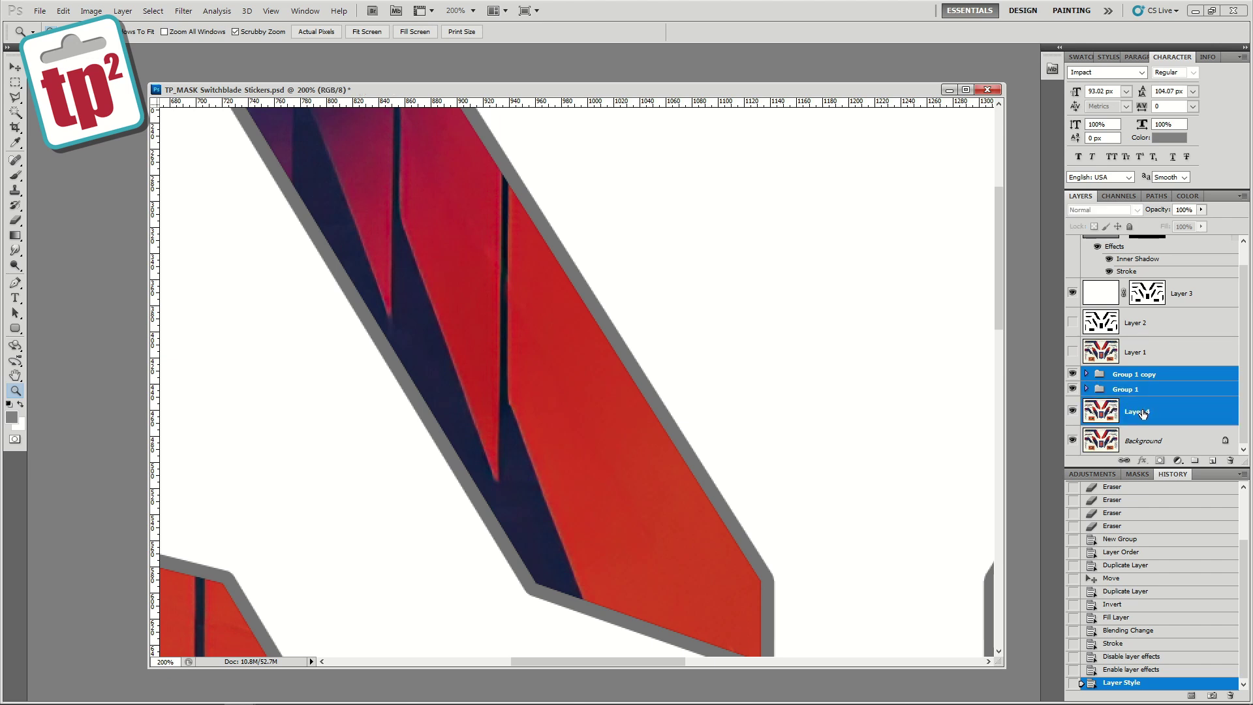
{"action": "key", "text": "ctrl+e"}
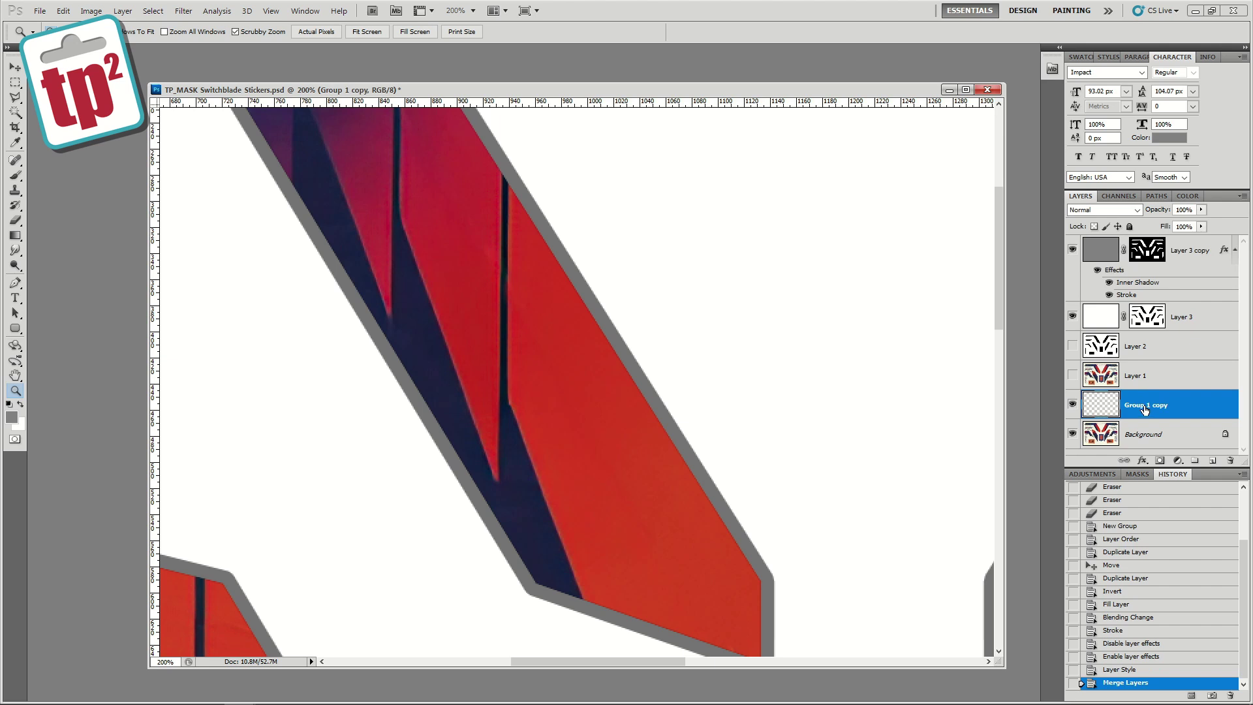
{"action": "right_click", "coordinate": [1138, 405]}
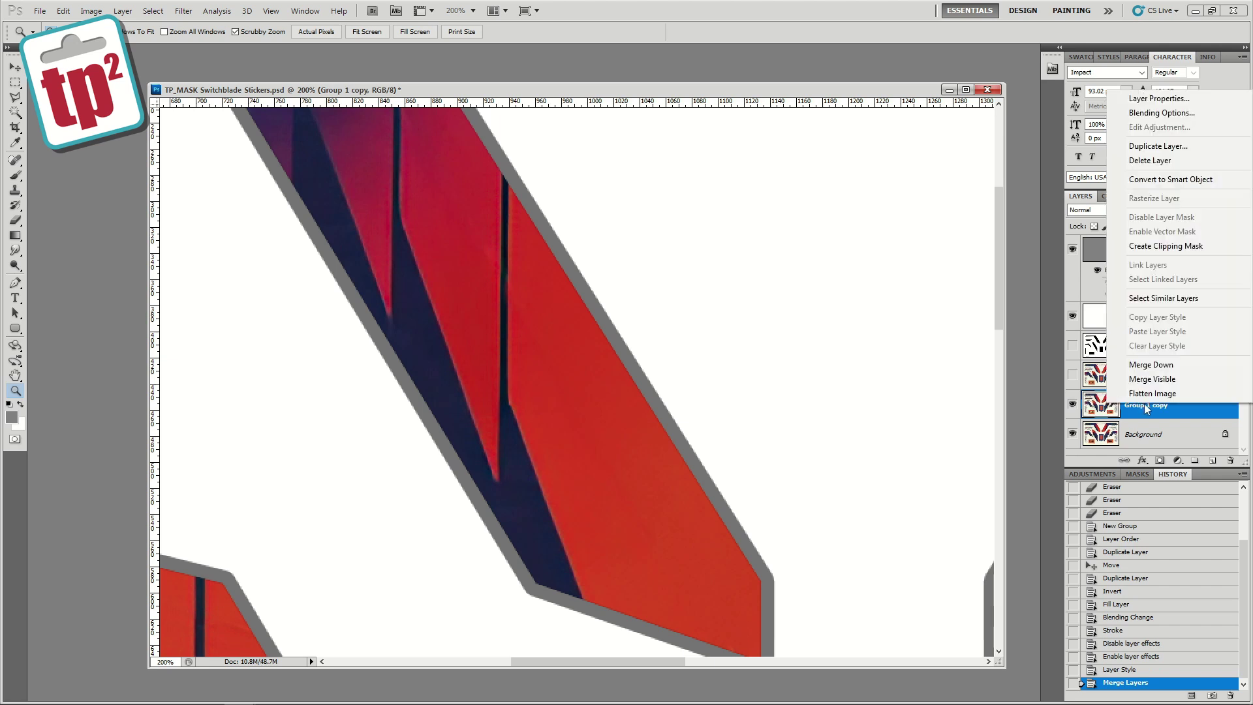
{"action": "left_click", "coordinate": [1158, 146]}
{"action": "left_click", "coordinate": [733, 216]}
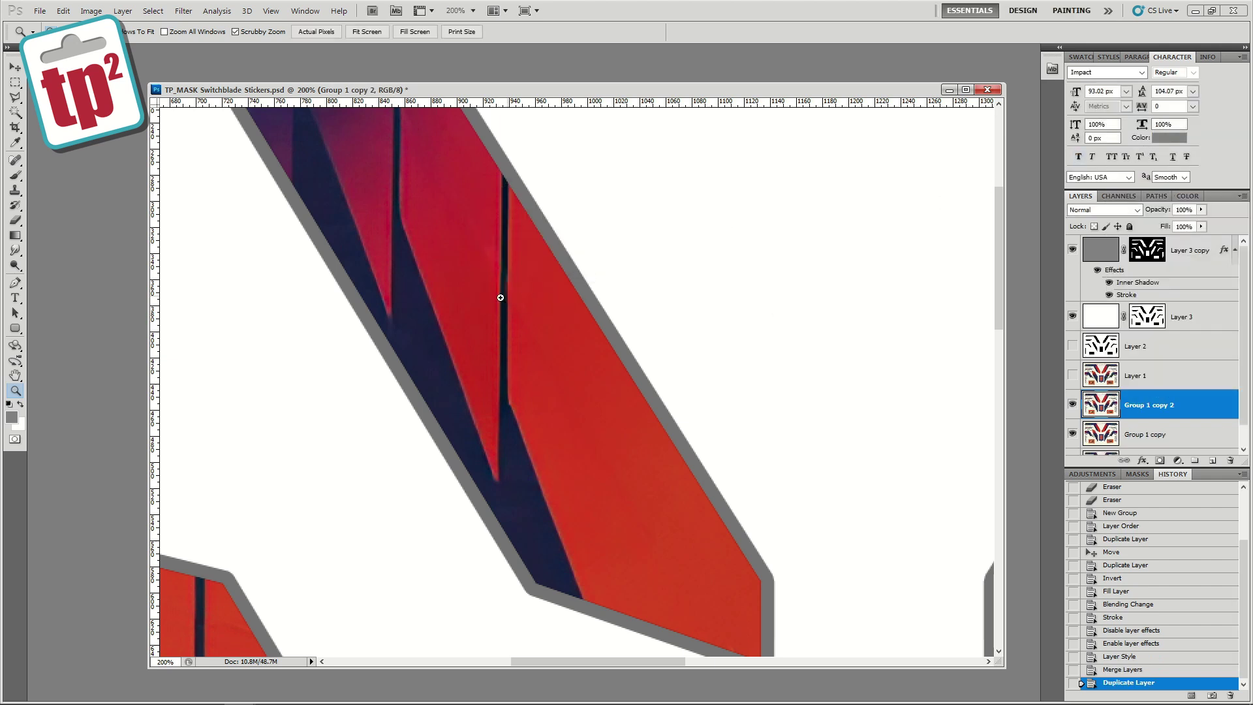
- Apply a Color Halftone filter with a maximum radius of 4 pixels to the duplicated layer
{"action": "left_click", "coordinate": [485, 302], "text": "alt"}
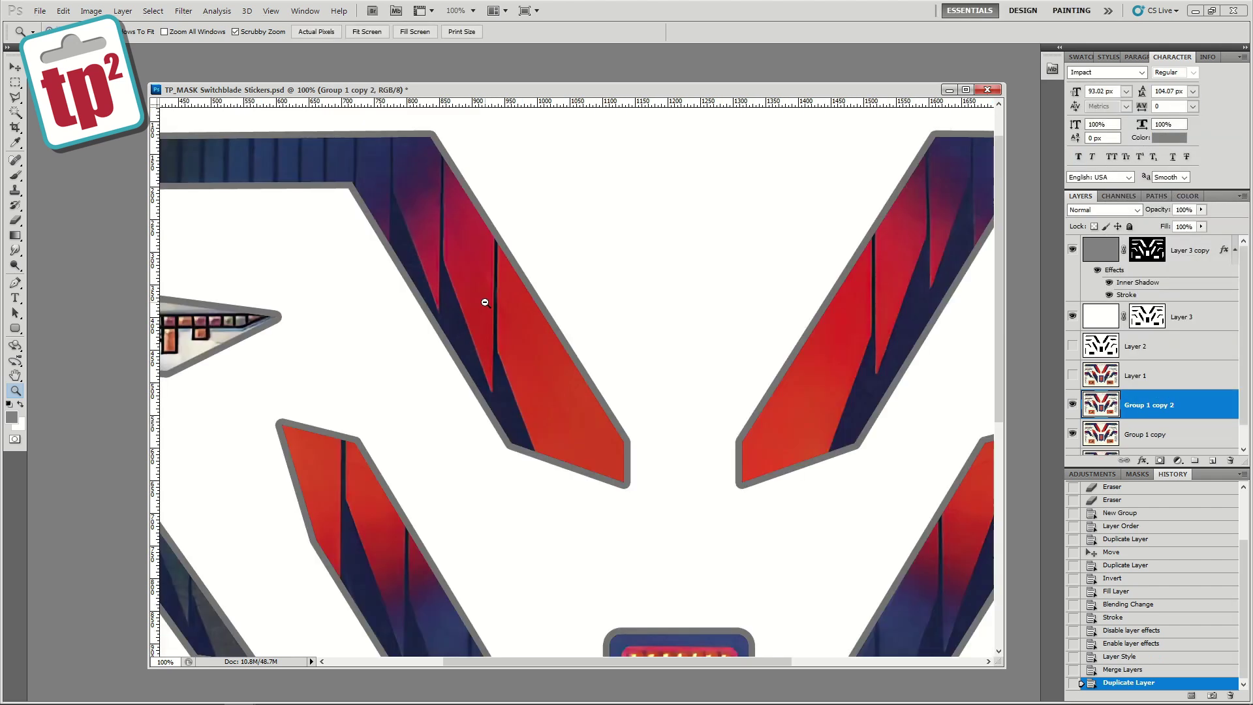
{"action": "left_click", "coordinate": [183, 11]}
{"action": "mouse_move", "coordinate": [231, 182]}
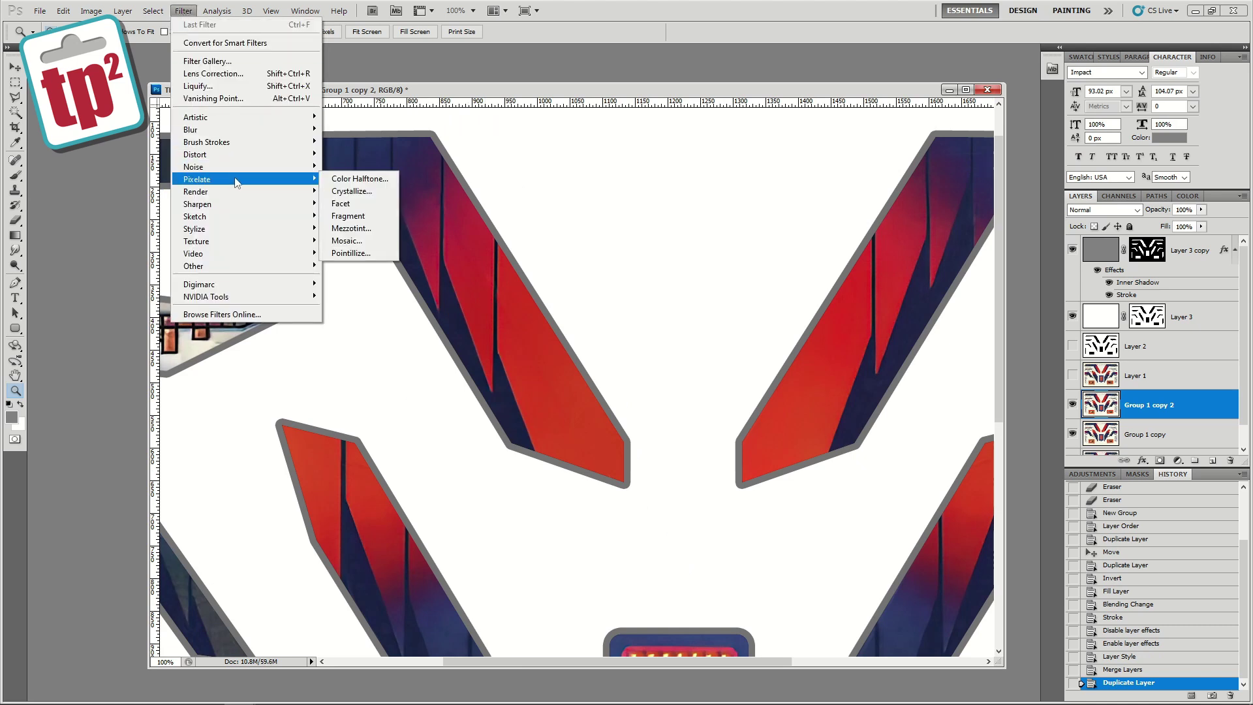
{"action": "left_click", "coordinate": [338, 180]}
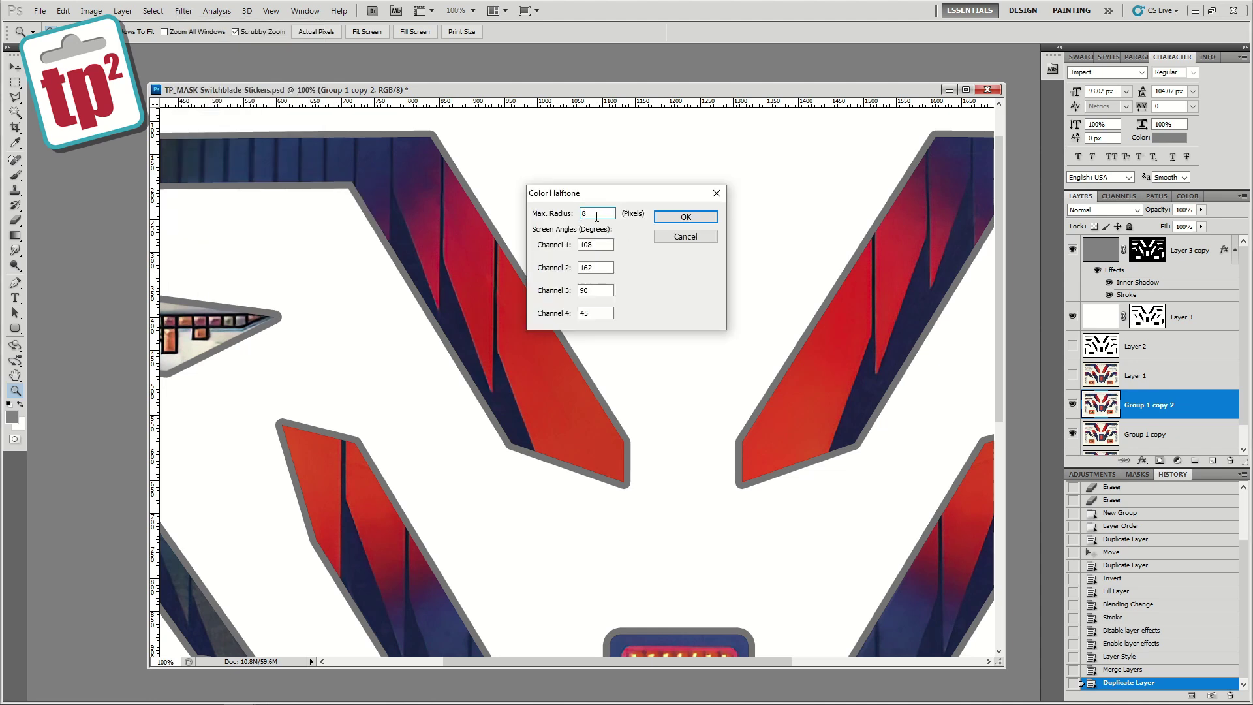
{"action": "type", "text": "4"}
{"action": "left_click", "coordinate": [683, 219]}
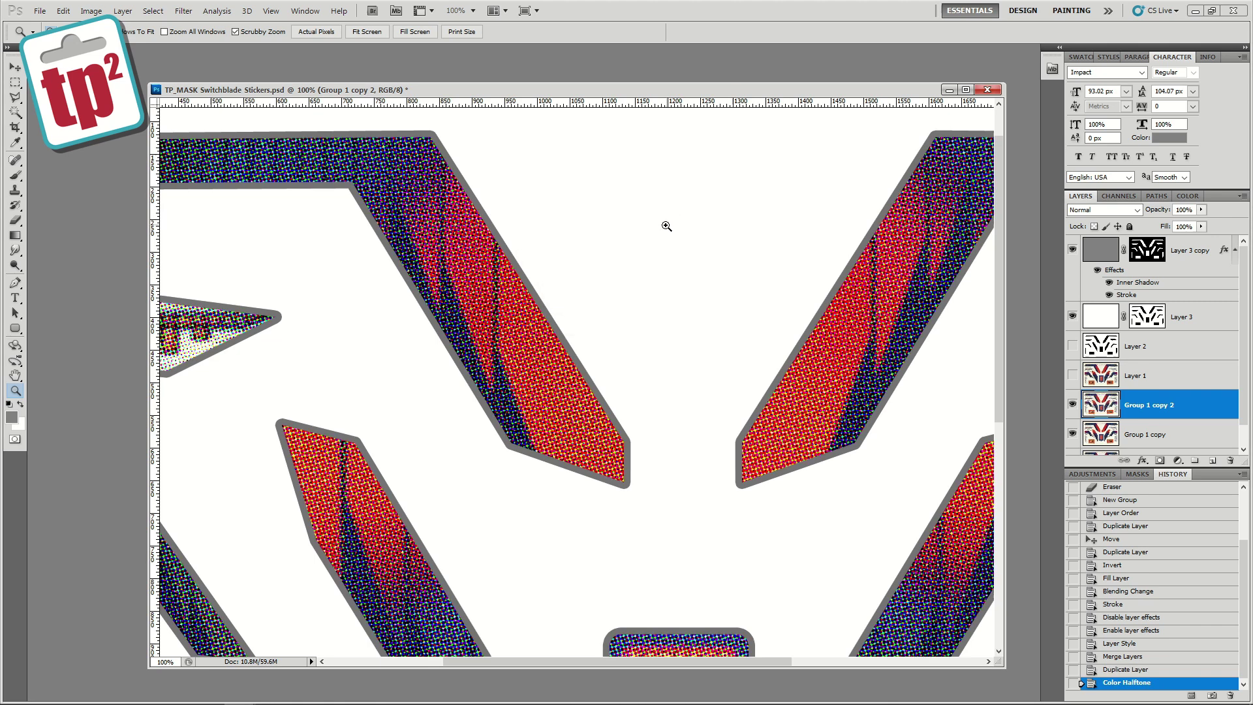
- Lower the opacity of the halftone layer Group 1 copy 2 to 8%
{"action": "left_click", "coordinate": [530, 384]}
{"action": "left_click", "coordinate": [532, 383]}
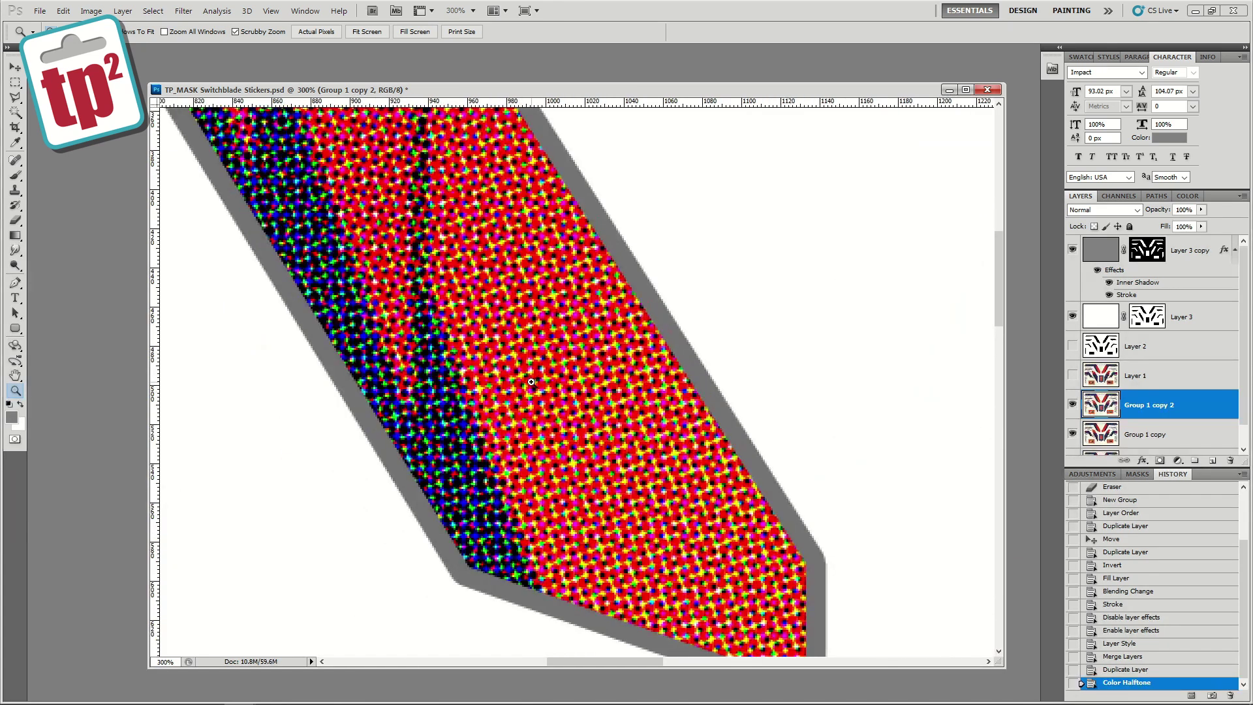
{"action": "left_click", "coordinate": [531, 383], "text": "alt"}
{"action": "left_click", "coordinate": [531, 383], "text": "alt"}
{"action": "left_click", "coordinate": [531, 383], "text": "alt"}
{"action": "left_click", "coordinate": [531, 383], "text": "alt"}
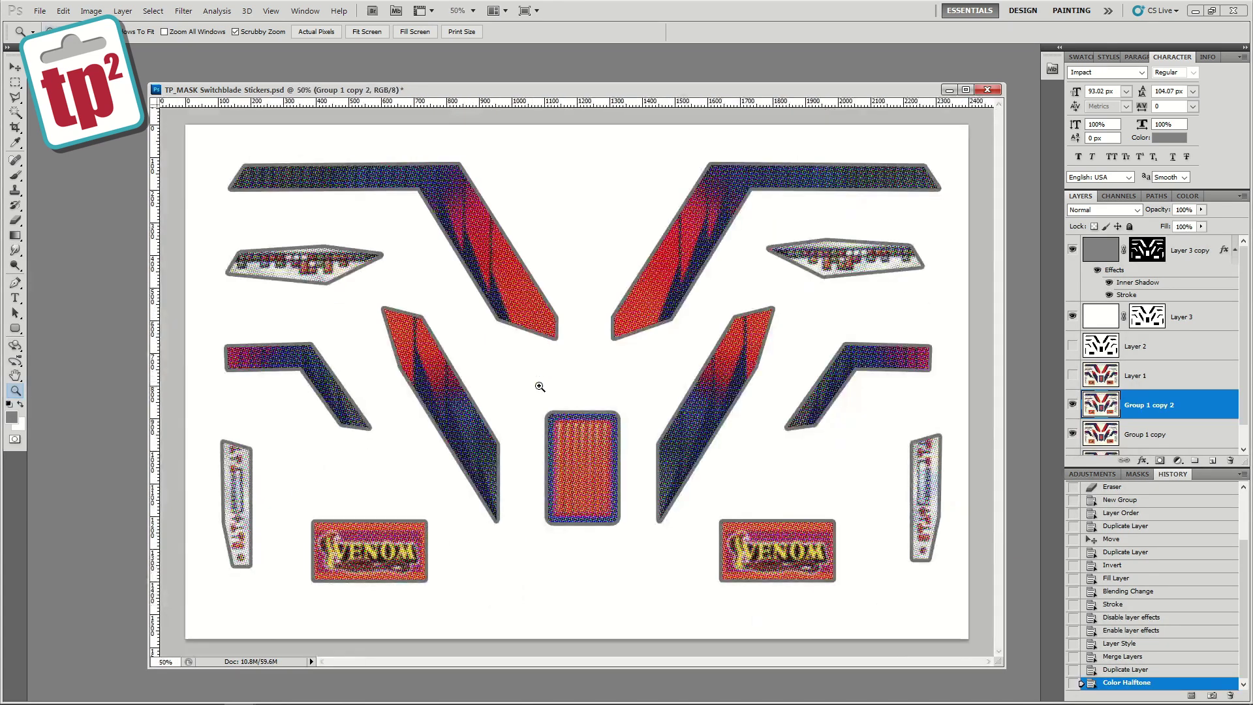
{"action": "left_click", "coordinate": [544, 333]}
{"action": "left_click", "coordinate": [544, 333]}
{"action": "left_click", "coordinate": [544, 333]}
{"action": "left_click", "coordinate": [543, 333]}
{"action": "left_click_drag", "start_coordinate": [520, 325], "coordinate": [612, 532]}
{"action": "left_click", "coordinate": [1201, 210]}
{"action": "left_click_drag", "start_coordinate": [1202, 225], "coordinate": [1141, 222]}
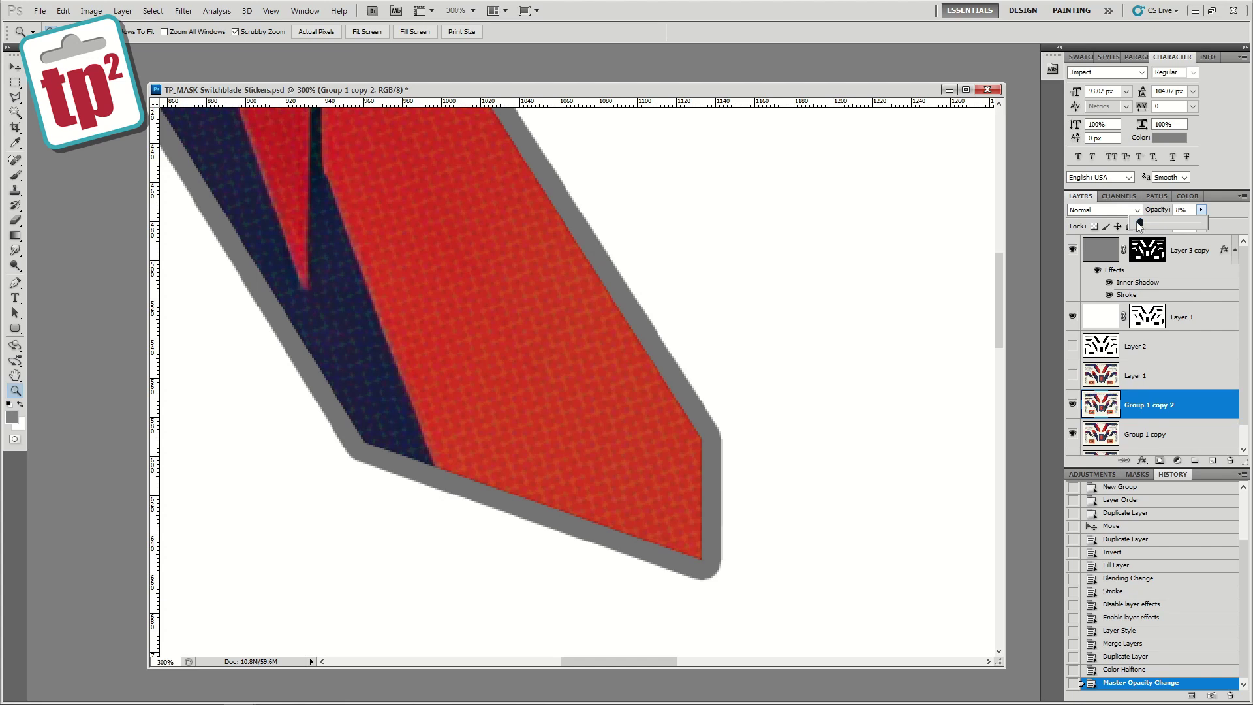
- Examine the faint halftone dots on the wing and VENOM stickers up close and across the whole sheet
{"action": "left_click", "coordinate": [556, 407], "text": "alt"}
{"action": "left_click", "coordinate": [557, 407], "text": "alt"}
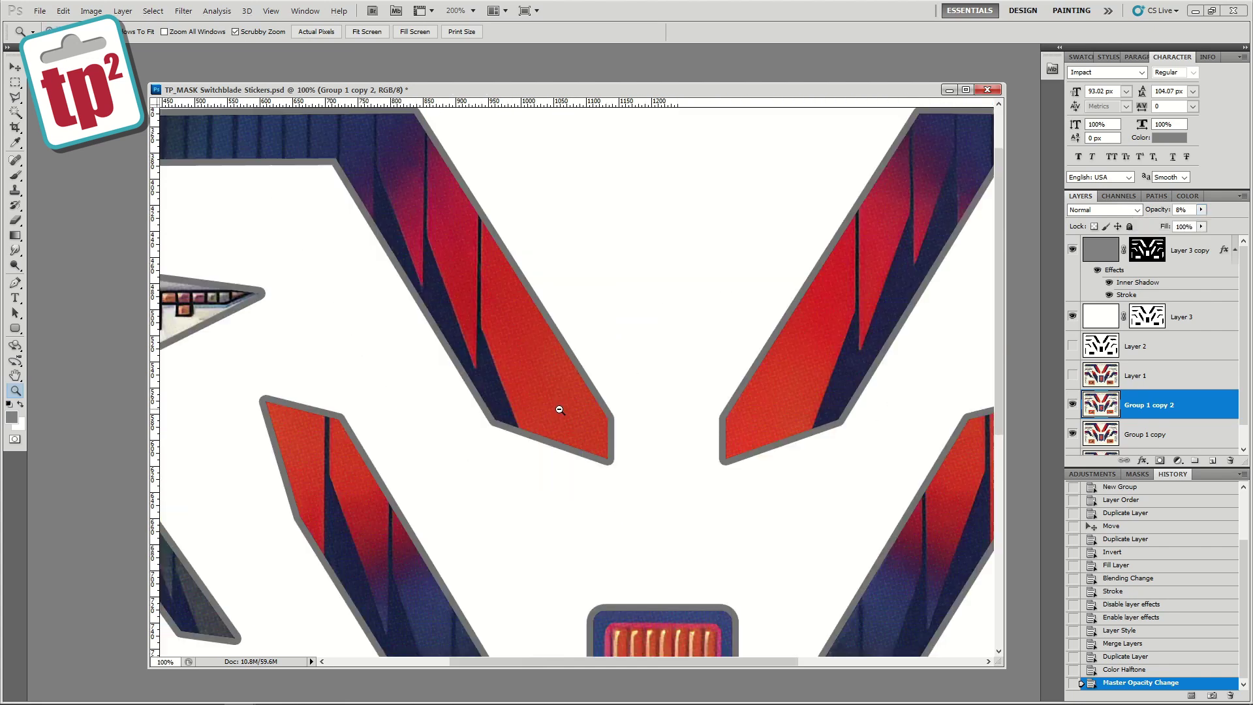
{"action": "left_click_drag", "start_coordinate": [458, 427], "coordinate": [755, 548]}
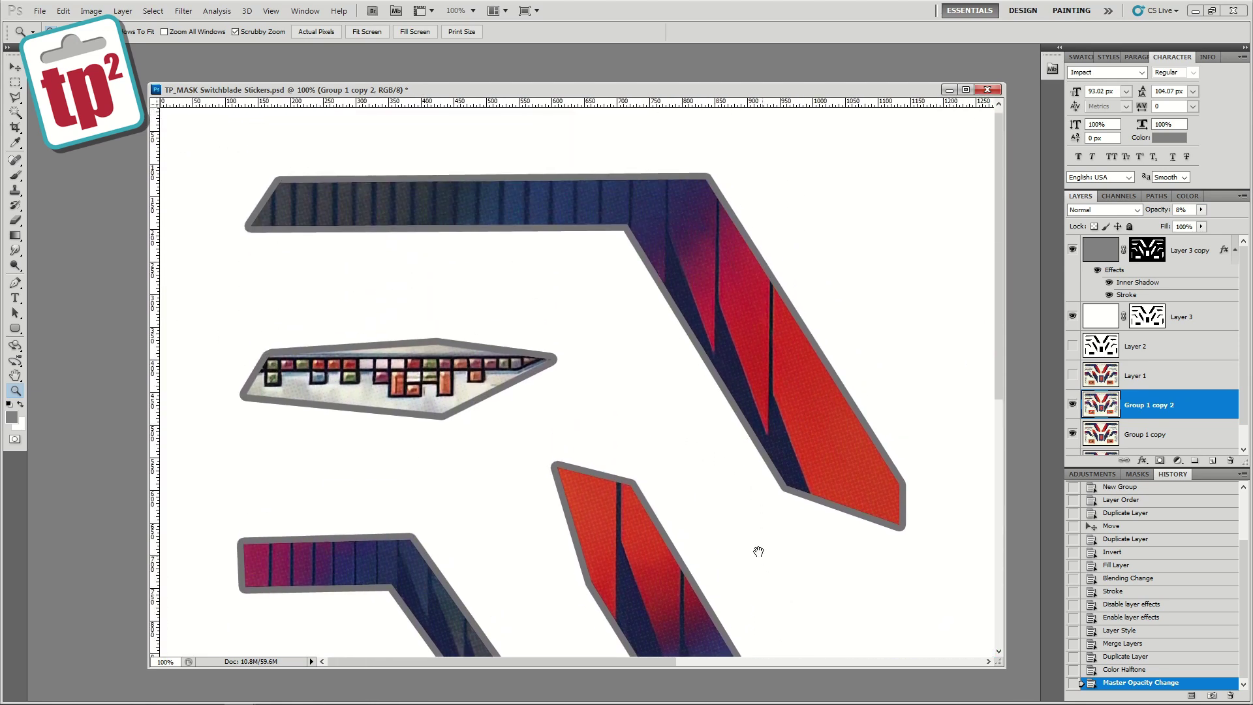
{"action": "left_click_drag", "start_coordinate": [953, 480], "coordinate": [624, 306]}
{"action": "scroll", "coordinate": [620, 319], "scroll_direction": "down", "scroll_amount": 3}
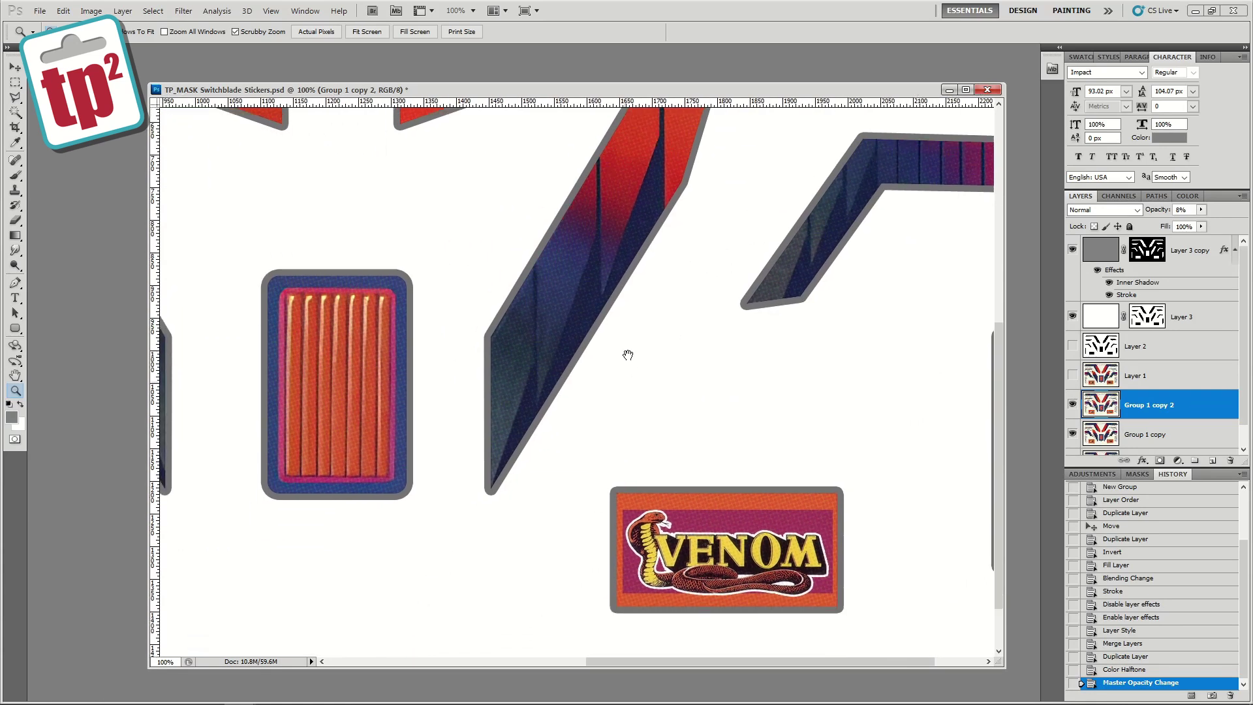
{"action": "left_click", "coordinate": [723, 486]}
{"action": "left_click", "coordinate": [723, 490]}
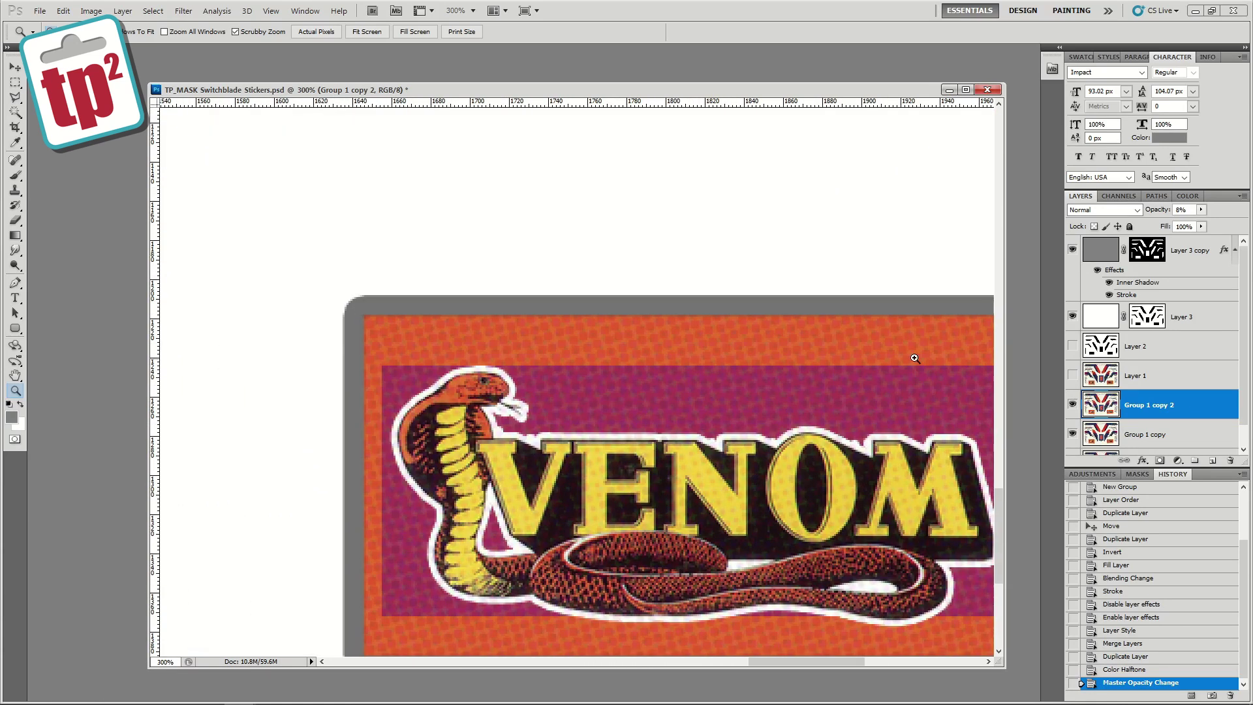
{"action": "left_click", "coordinate": [472, 417], "text": "alt"}
{"action": "left_click", "coordinate": [471, 417], "text": "alt"}
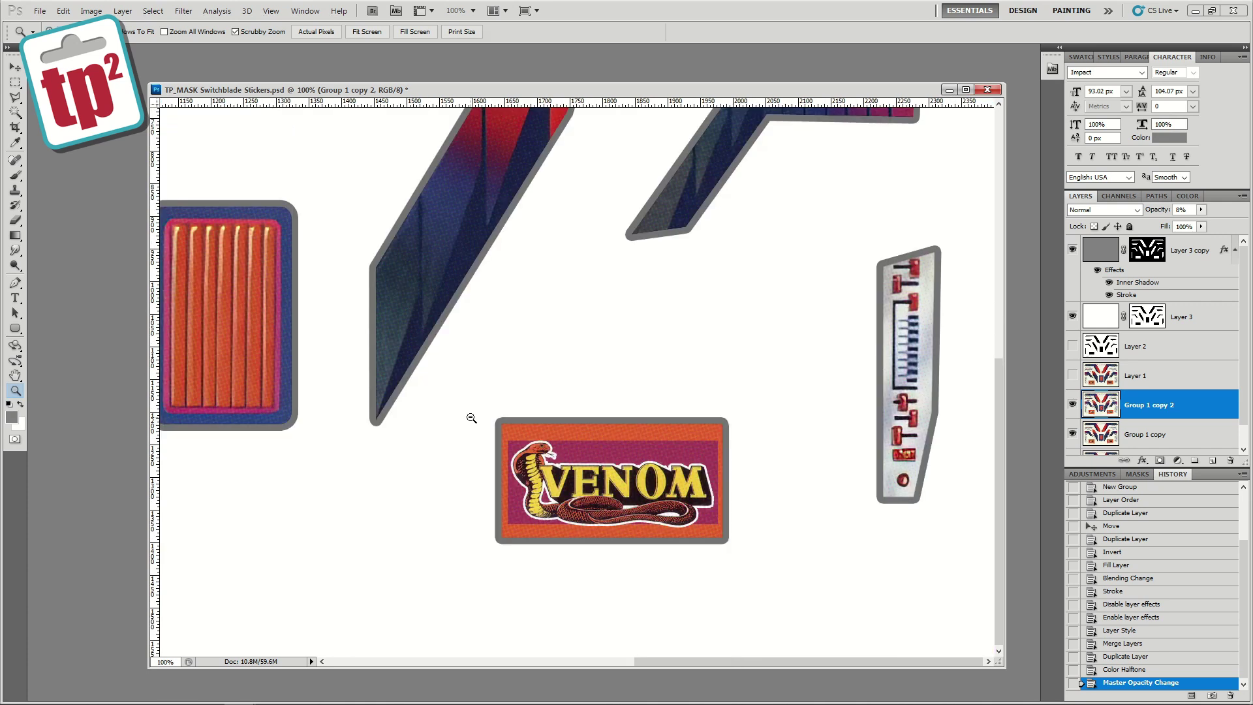
{"action": "left_click", "coordinate": [386, 389], "text": "alt"}
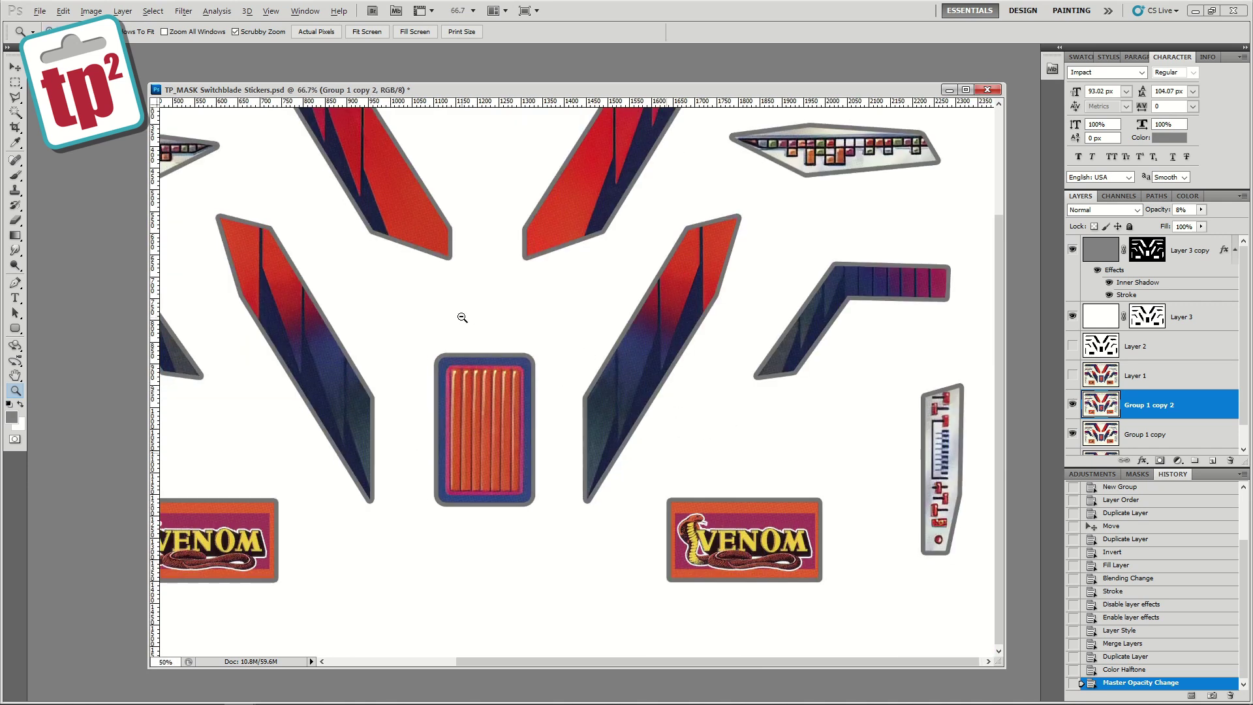
{"action": "left_click", "coordinate": [458, 318], "text": "alt"}
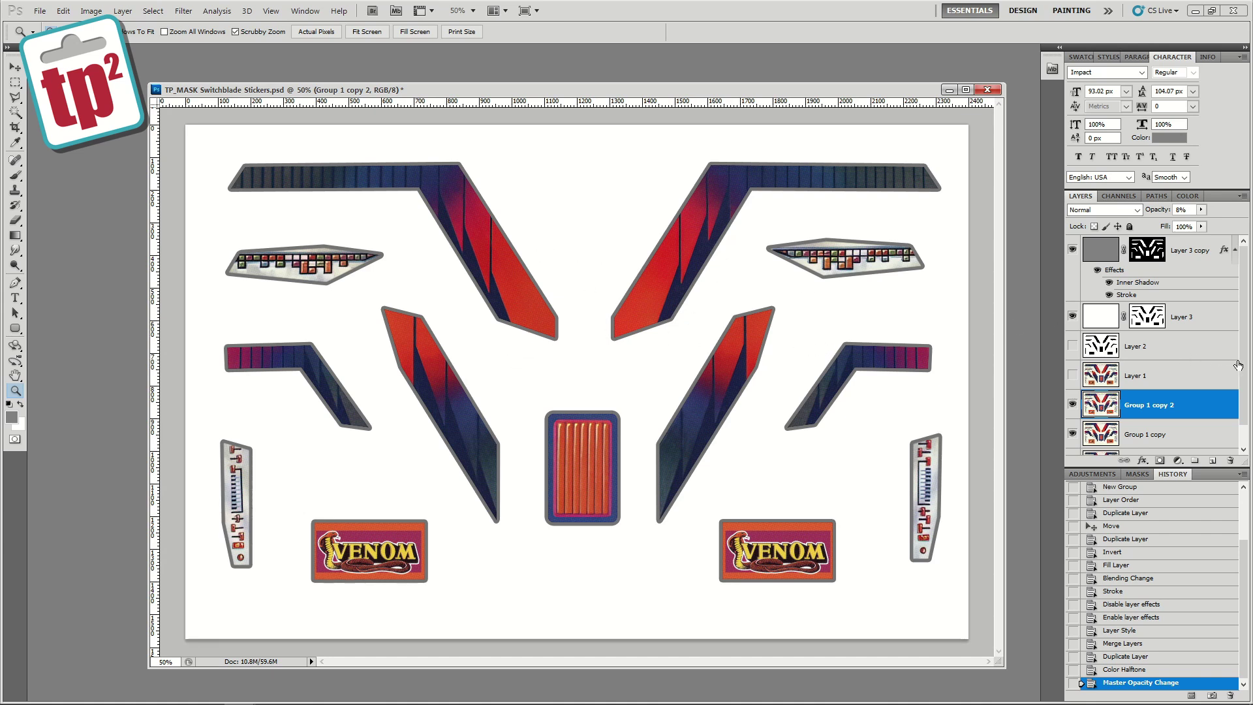
- Paste a copy of the whole Background scan above Layer 3 copy and set its blend mode to Multiply
{"action": "left_click_drag", "start_coordinate": [1240, 366], "coordinate": [1241, 418]}
{"action": "left_click", "coordinate": [1171, 448]}
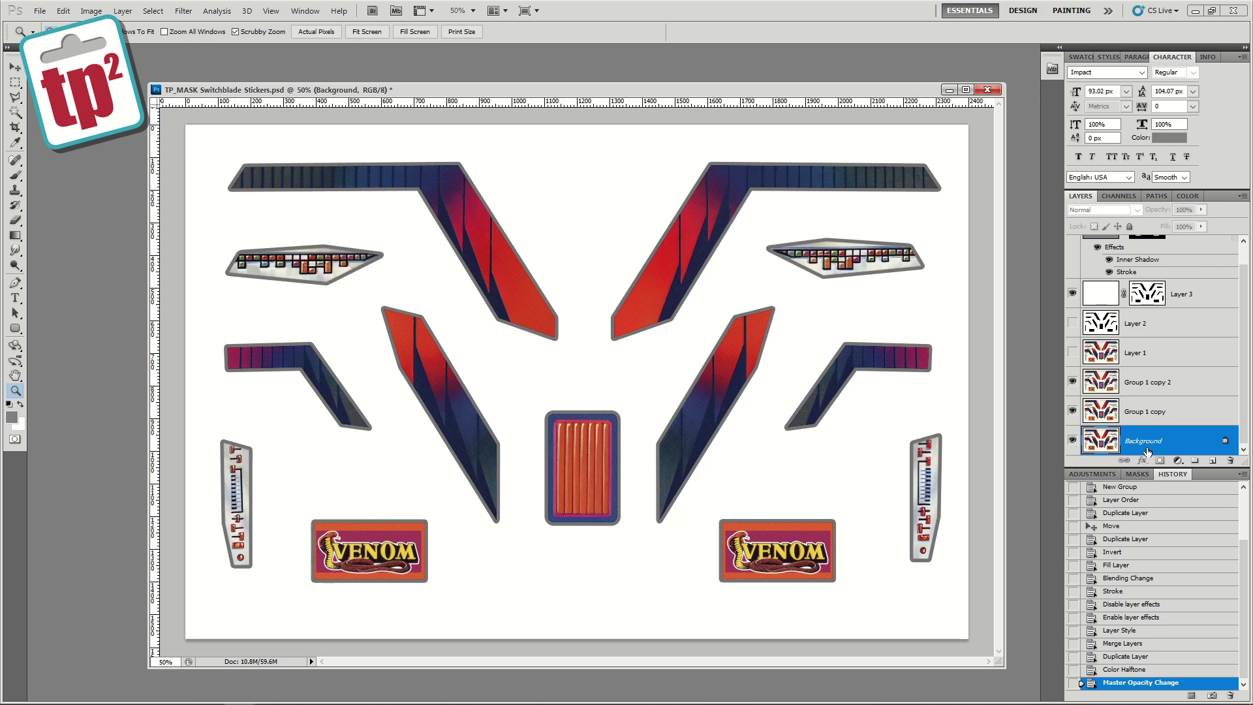
{"action": "key", "text": "ctrl+a"}
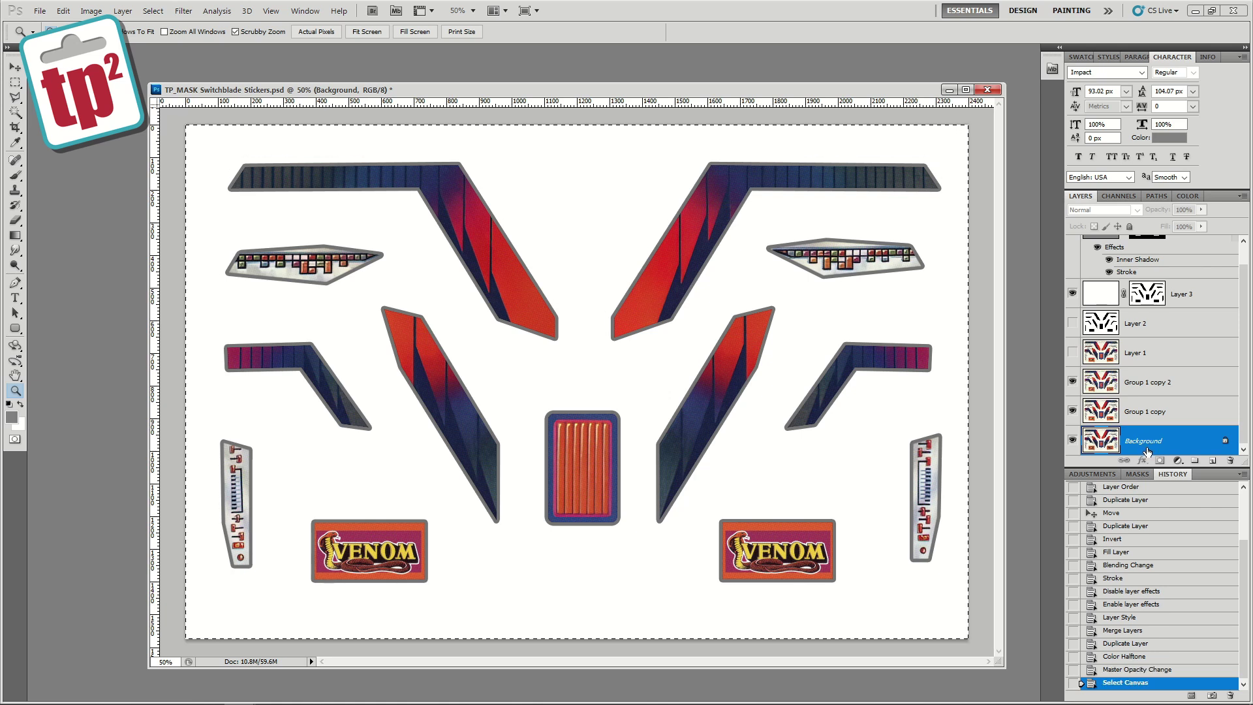
{"action": "scroll", "coordinate": [1161, 385], "scroll_direction": "up", "scroll_amount": 1}
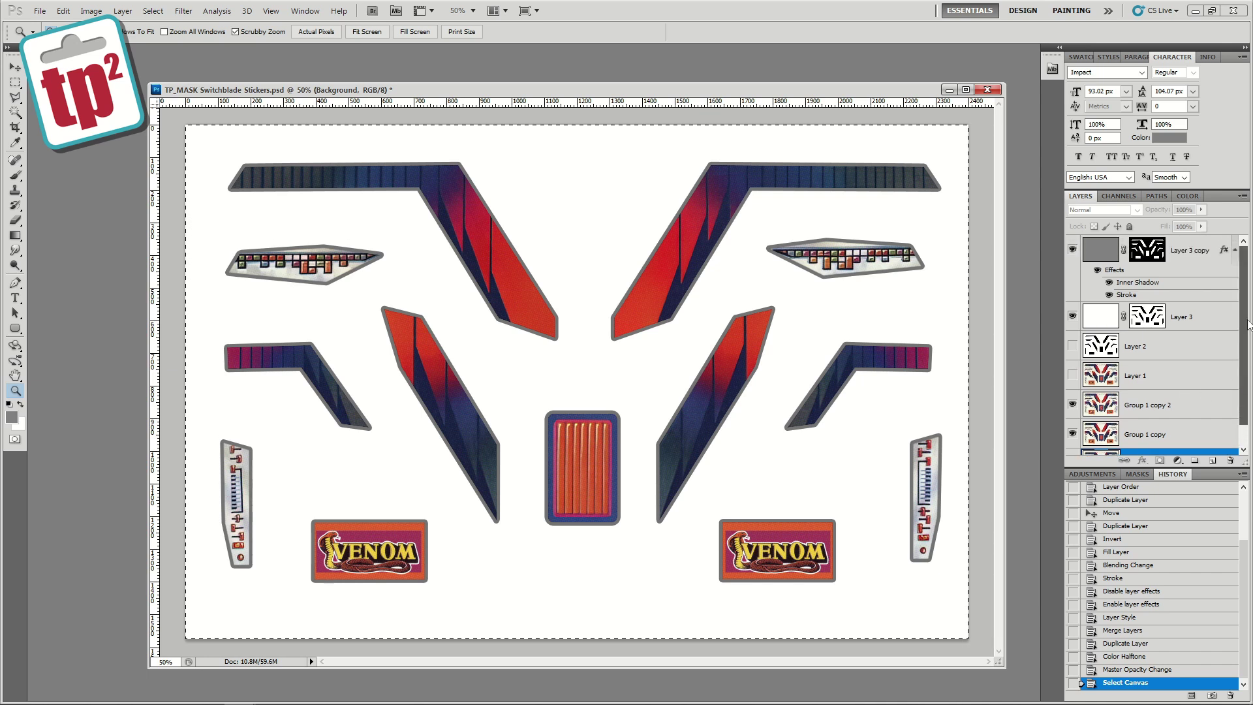
{"action": "left_click", "coordinate": [1190, 256]}
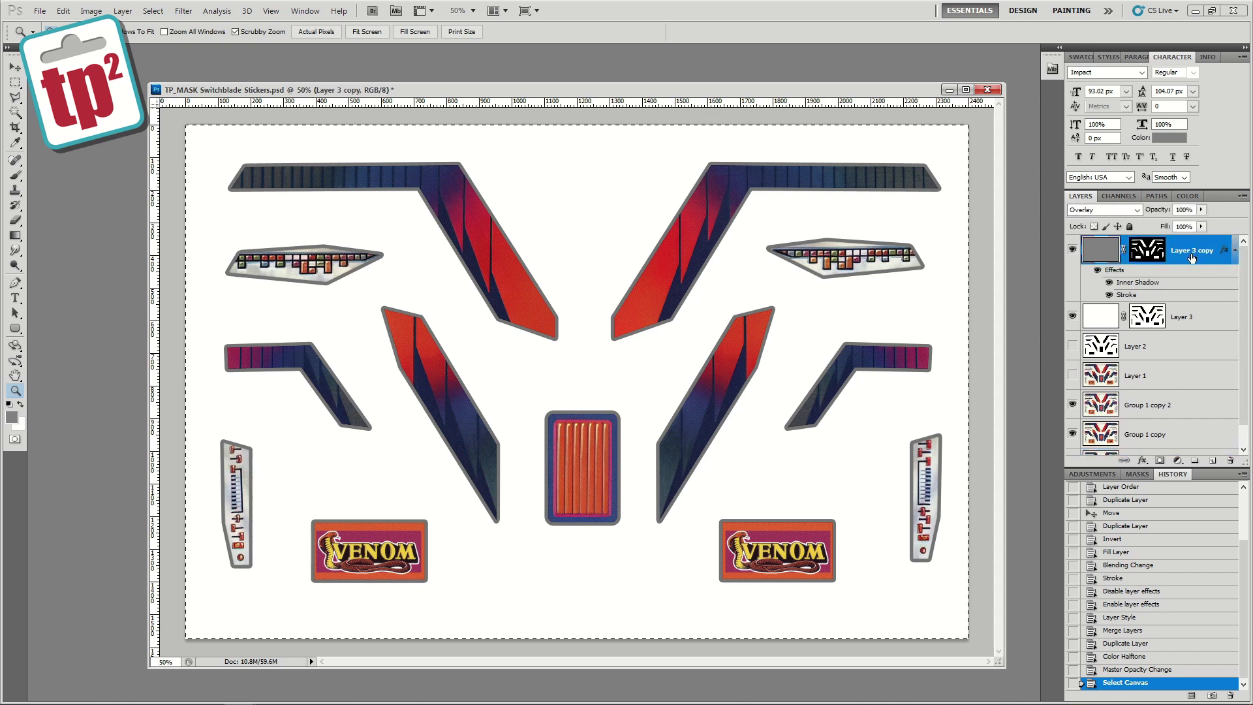
{"action": "key", "text": "ctrl+v"}
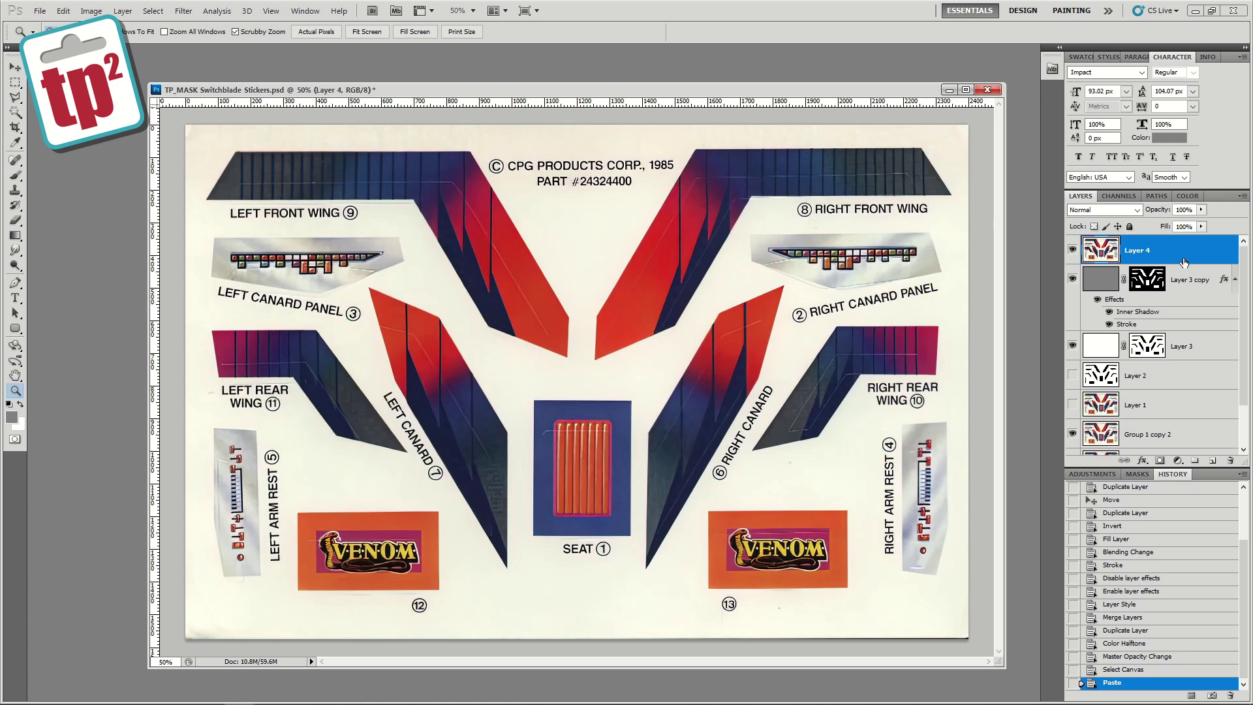
{"action": "left_click", "coordinate": [1100, 214]}
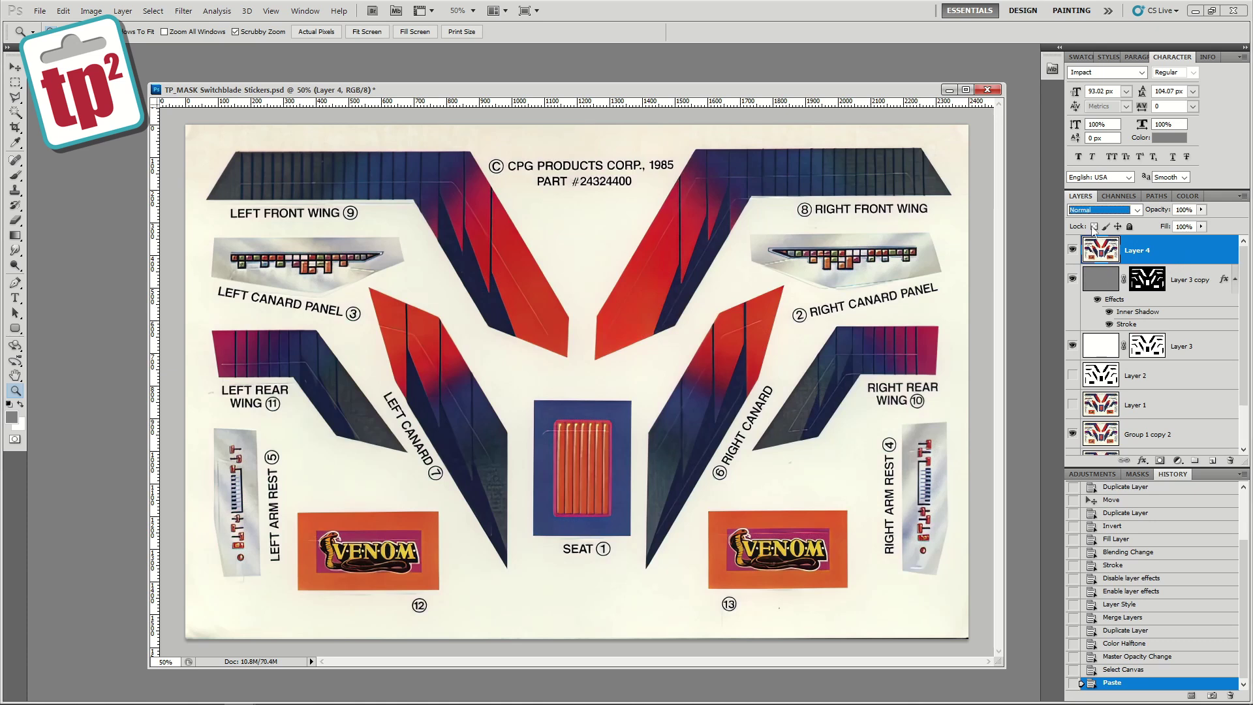
{"action": "left_click", "coordinate": [1101, 212]}
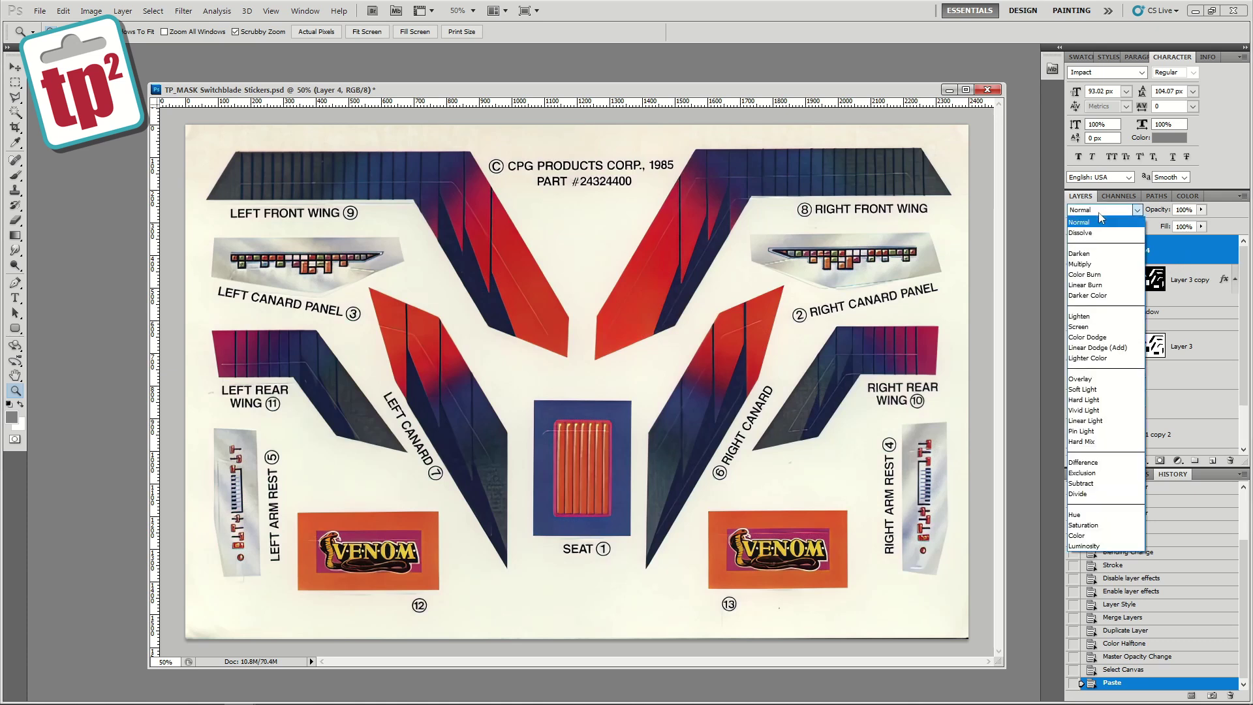
{"action": "left_click", "coordinate": [1083, 268]}
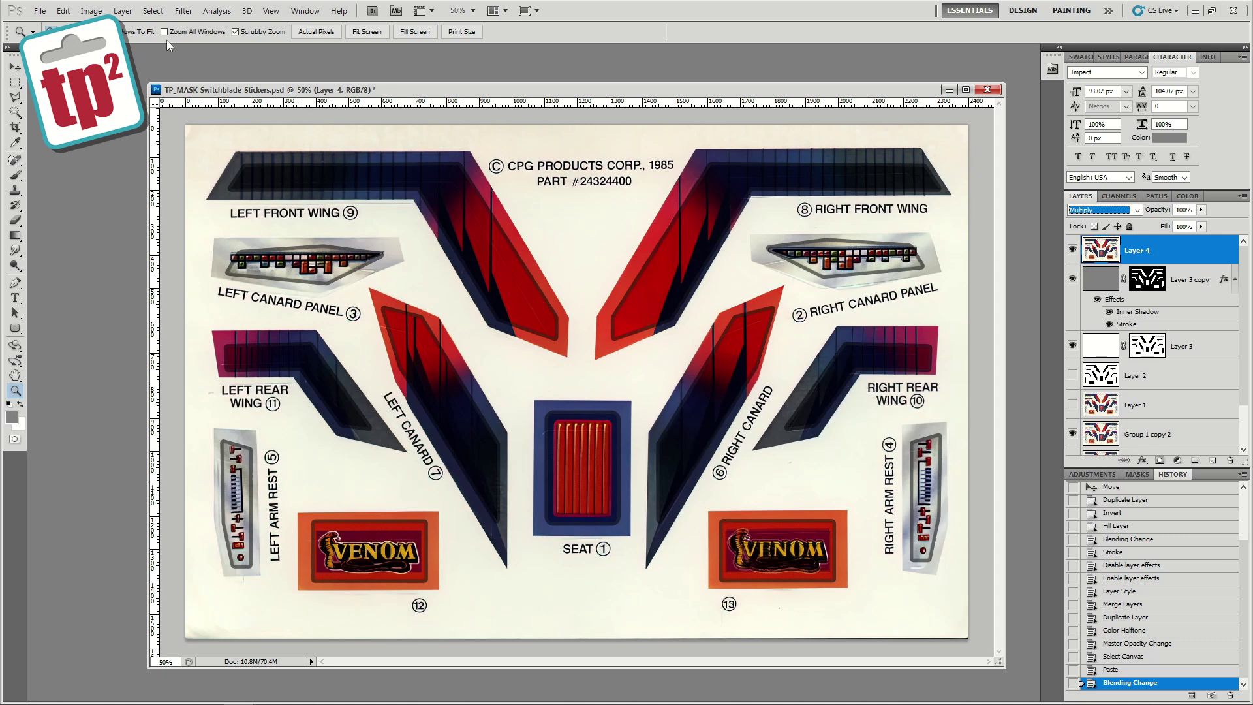
- Adjust the pasted scan with Brightness/Contrast, setting brightness to 33 and contrast to 25
{"action": "left_click", "coordinate": [91, 11]}
{"action": "mouse_move", "coordinate": [204, 49]}
{"action": "left_click", "coordinate": [268, 44]}
{"action": "left_click_drag", "start_coordinate": [469, 241], "coordinate": [495, 239]}
{"action": "left_click", "coordinate": [485, 269]}
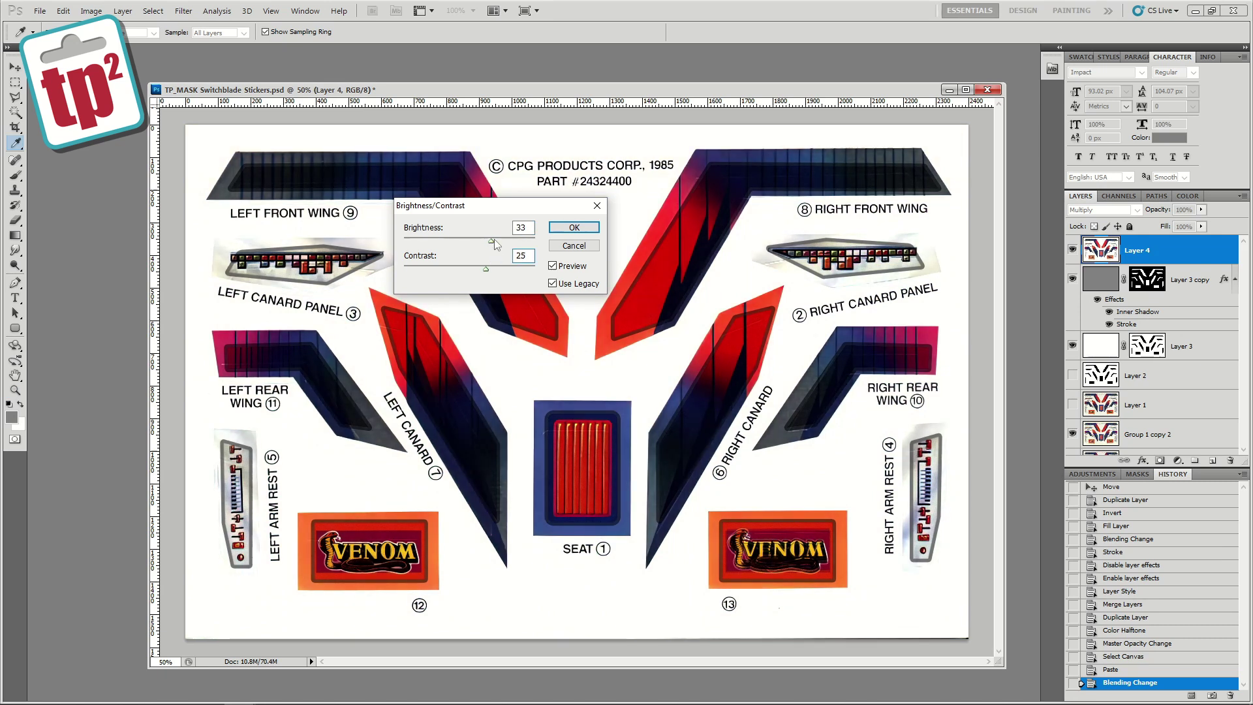
{"action": "left_click", "coordinate": [574, 227]}
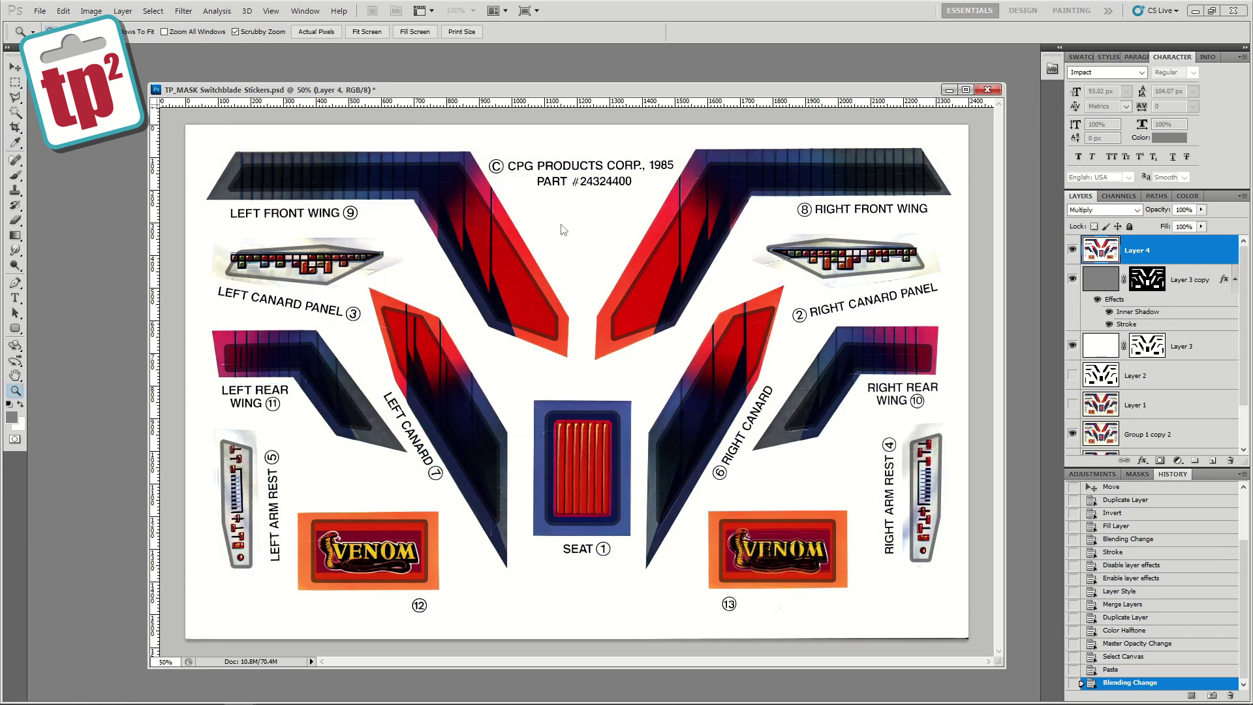
- Erase the pasted scan's artwork over the left and right front wing stickers, keeping their labels
{"action": "key", "text": "z"}
{"action": "left_click", "coordinate": [16, 220]}
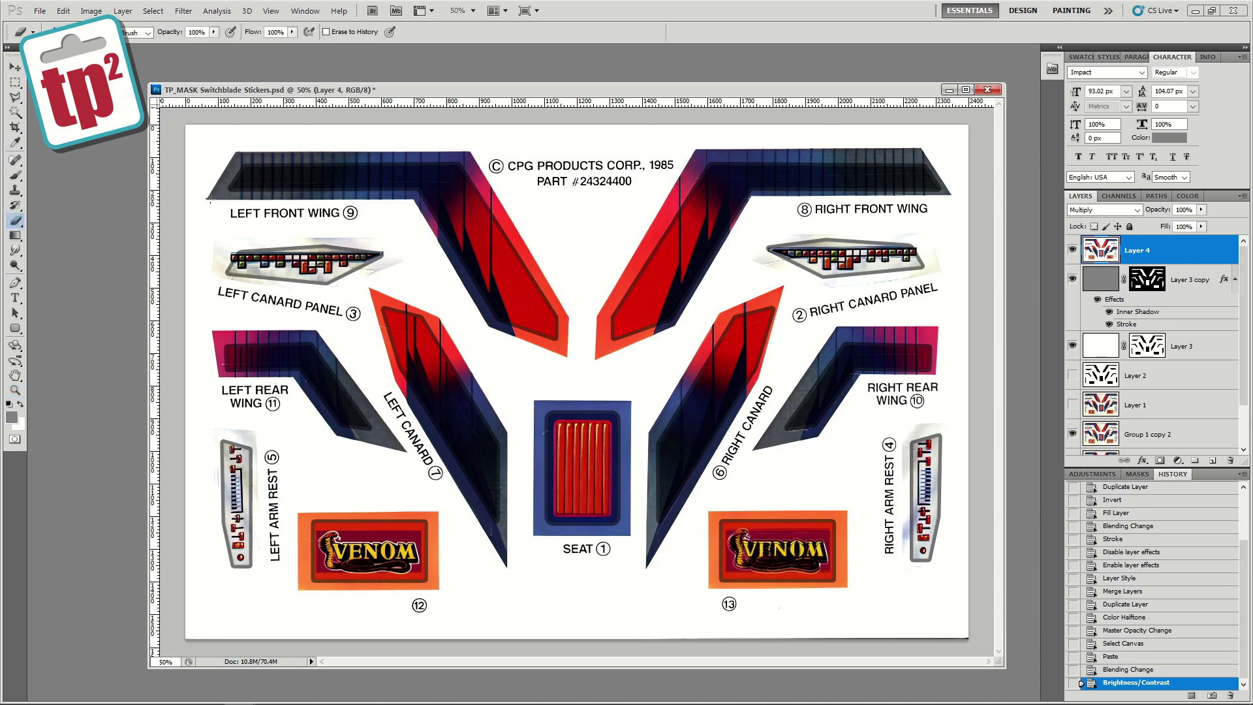
{"action": "mouse_move", "coordinate": [212, 197]}
{"action": "left_mouse_down"}
{"action": "mouse_move", "coordinate": [332, 157]}
{"action": "mouse_move", "coordinate": [234, 193]}
{"action": "mouse_move", "coordinate": [404, 196]}
{"action": "mouse_move", "coordinate": [416, 192]}
{"action": "mouse_move", "coordinate": [369, 155]}
{"action": "mouse_move", "coordinate": [428, 144]}
{"action": "mouse_move", "coordinate": [448, 207]}
{"action": "mouse_move", "coordinate": [480, 191]}
{"action": "mouse_move", "coordinate": [471, 170]}
{"action": "mouse_move", "coordinate": [519, 231]}
{"action": "mouse_move", "coordinate": [574, 325]}
{"action": "mouse_move", "coordinate": [567, 350]}
{"action": "mouse_move", "coordinate": [519, 291]}
{"action": "left_mouse_up"}
{"action": "mouse_move", "coordinate": [447, 218]}
{"action": "left_mouse_down"}
{"action": "mouse_move", "coordinate": [481, 297]}
{"action": "mouse_move", "coordinate": [461, 237]}
{"action": "mouse_move", "coordinate": [531, 312]}
{"action": "mouse_move", "coordinate": [535, 296]}
{"action": "mouse_move", "coordinate": [490, 216]}
{"action": "mouse_move", "coordinate": [545, 353]}
{"action": "mouse_move", "coordinate": [494, 220]}
{"action": "mouse_move", "coordinate": [505, 304]}
{"action": "left_mouse_up"}
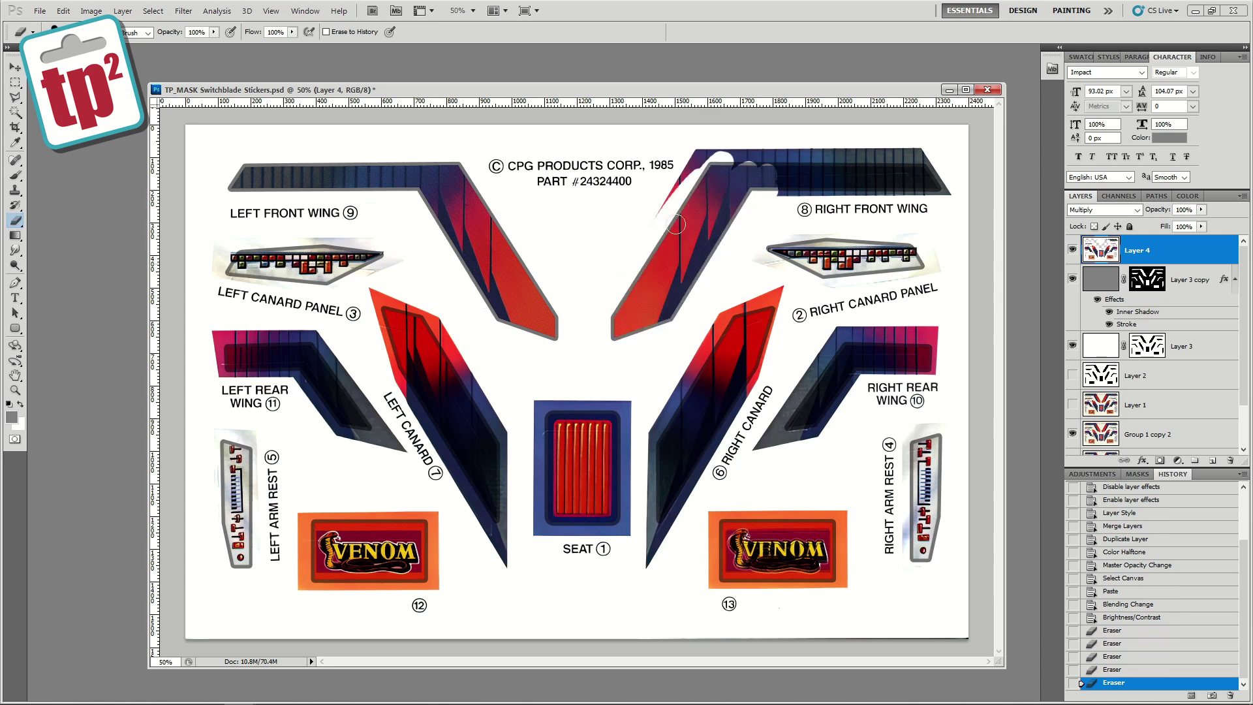
{"action": "mouse_move", "coordinate": [677, 208]}
{"action": "left_mouse_down"}
{"action": "mouse_move", "coordinate": [695, 175]}
{"action": "mouse_move", "coordinate": [681, 183]}
{"action": "mouse_move", "coordinate": [725, 162]}
{"action": "mouse_move", "coordinate": [716, 153]}
{"action": "mouse_move", "coordinate": [798, 157]}
{"action": "mouse_move", "coordinate": [800, 175]}
{"action": "mouse_move", "coordinate": [778, 189]}
{"action": "mouse_move", "coordinate": [950, 190]}
{"action": "mouse_move", "coordinate": [901, 165]}
{"action": "mouse_move", "coordinate": [813, 154]}
{"action": "left_mouse_up"}
- Erase the scan's artwork over the right canard panel, canard, rear wing, arm rest, right VENOM and seat stickers, keeping the labels
{"action": "mouse_move", "coordinate": [820, 244]}
{"action": "left_mouse_down"}
{"action": "mouse_move", "coordinate": [928, 267]}
{"action": "mouse_move", "coordinate": [910, 252]}
{"action": "left_mouse_up"}
{"action": "mouse_move", "coordinate": [726, 332]}
{"action": "left_mouse_down"}
{"action": "mouse_move", "coordinate": [696, 394]}
{"action": "mouse_move", "coordinate": [768, 298]}
{"action": "mouse_move", "coordinate": [761, 350]}
{"action": "mouse_move", "coordinate": [701, 463]}
{"action": "mouse_move", "coordinate": [748, 357]}
{"action": "mouse_move", "coordinate": [654, 434]}
{"action": "mouse_move", "coordinate": [647, 553]}
{"action": "mouse_move", "coordinate": [694, 458]}
{"action": "mouse_move", "coordinate": [695, 479]}
{"action": "mouse_move", "coordinate": [651, 525]}
{"action": "left_mouse_up"}
{"action": "mouse_move", "coordinate": [839, 367]}
{"action": "left_mouse_down"}
{"action": "mouse_move", "coordinate": [757, 458]}
{"action": "mouse_move", "coordinate": [794, 454]}
{"action": "mouse_move", "coordinate": [838, 389]}
{"action": "mouse_move", "coordinate": [888, 364]}
{"action": "mouse_move", "coordinate": [927, 365]}
{"action": "mouse_move", "coordinate": [892, 347]}
{"action": "mouse_move", "coordinate": [891, 326]}
{"action": "mouse_move", "coordinate": [838, 339]}
{"action": "left_mouse_up"}
{"action": "mouse_move", "coordinate": [909, 432]}
{"action": "left_mouse_down"}
{"action": "mouse_move", "coordinate": [910, 530]}
{"action": "mouse_move", "coordinate": [926, 427]}
{"action": "left_mouse_up"}
{"action": "mouse_move", "coordinate": [718, 512]}
{"action": "left_mouse_down"}
{"action": "mouse_move", "coordinate": [776, 512]}
{"action": "mouse_move", "coordinate": [715, 587]}
{"action": "mouse_move", "coordinate": [807, 541]}
{"action": "mouse_move", "coordinate": [828, 575]}
{"action": "left_mouse_up"}
{"action": "mouse_move", "coordinate": [568, 406]}
{"action": "left_mouse_down"}
{"action": "mouse_move", "coordinate": [538, 529]}
{"action": "mouse_move", "coordinate": [612, 531]}
{"action": "mouse_move", "coordinate": [617, 478]}
{"action": "mouse_move", "coordinate": [628, 498]}
{"action": "mouse_move", "coordinate": [563, 497]}
{"action": "mouse_move", "coordinate": [585, 515]}
{"action": "mouse_move", "coordinate": [599, 440]}
{"action": "mouse_move", "coordinate": [565, 411]}
{"action": "left_mouse_up"}
- Erase the scan's artwork over the left canard panel, canard, rear wing, arm rest and VENOM stickers, keeping the labels
{"action": "mouse_move", "coordinate": [382, 240]}
{"action": "left_mouse_down"}
{"action": "mouse_move", "coordinate": [356, 254]}
{"action": "mouse_move", "coordinate": [275, 242]}
{"action": "mouse_move", "coordinate": [212, 264]}
{"action": "mouse_move", "coordinate": [293, 281]}
{"action": "mouse_move", "coordinate": [271, 260]}
{"action": "mouse_move", "coordinate": [372, 251]}
{"action": "left_mouse_up"}
{"action": "mouse_move", "coordinate": [381, 293]}
{"action": "left_mouse_down"}
{"action": "mouse_move", "coordinate": [400, 378]}
{"action": "mouse_move", "coordinate": [401, 314]}
{"action": "mouse_move", "coordinate": [424, 308]}
{"action": "mouse_move", "coordinate": [482, 400]}
{"action": "mouse_move", "coordinate": [424, 410]}
{"action": "mouse_move", "coordinate": [482, 524]}
{"action": "mouse_move", "coordinate": [502, 533]}
{"action": "mouse_move", "coordinate": [490, 469]}
{"action": "left_mouse_up"}
{"action": "mouse_move", "coordinate": [251, 336]}
{"action": "left_mouse_down"}
{"action": "mouse_move", "coordinate": [215, 360]}
{"action": "mouse_move", "coordinate": [282, 370]}
{"action": "mouse_move", "coordinate": [257, 370]}
{"action": "mouse_move", "coordinate": [275, 370]}
{"action": "mouse_move", "coordinate": [332, 432]}
{"action": "mouse_move", "coordinate": [297, 379]}
{"action": "left_mouse_up"}
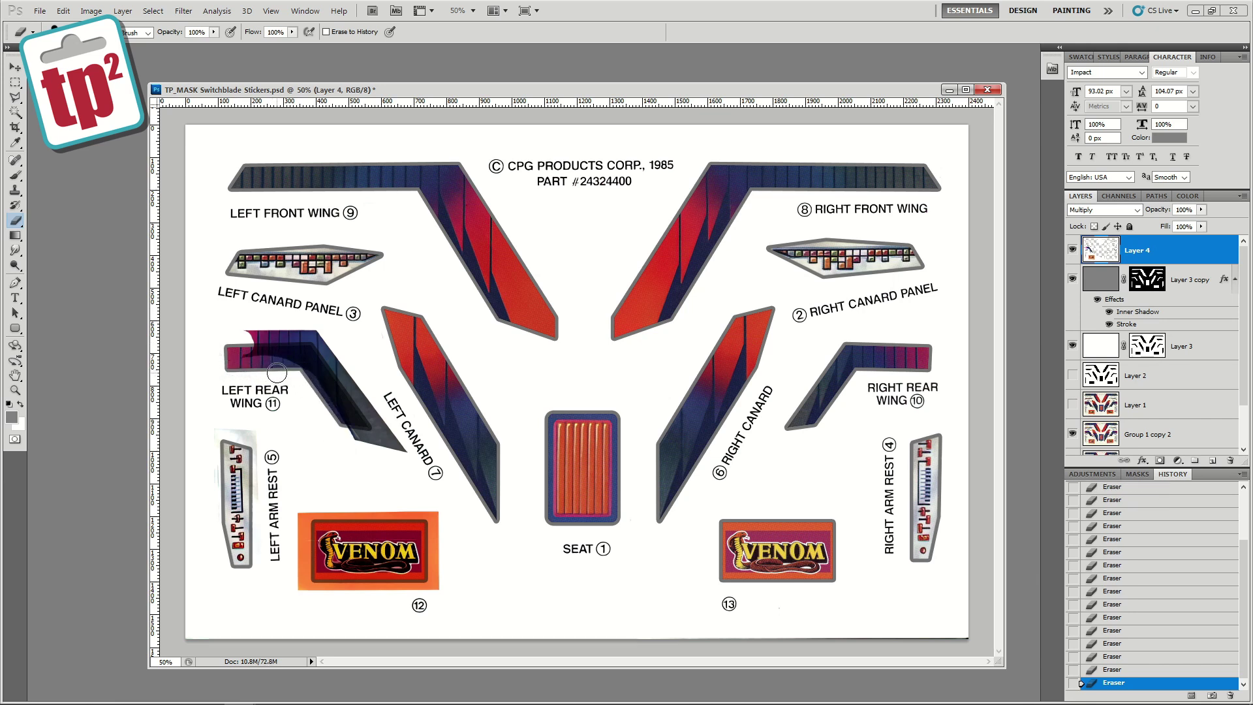
{"action": "key", "text": "ctrl+z"}
{"action": "mouse_move", "coordinate": [267, 353]}
{"action": "left_mouse_down"}
{"action": "mouse_move", "coordinate": [309, 364]}
{"action": "mouse_move", "coordinate": [320, 342]}
{"action": "mouse_move", "coordinate": [399, 454]}
{"action": "mouse_move", "coordinate": [289, 365]}
{"action": "mouse_move", "coordinate": [268, 373]}
{"action": "mouse_move", "coordinate": [216, 438]}
{"action": "mouse_move", "coordinate": [241, 435]}
{"action": "mouse_move", "coordinate": [248, 447]}
{"action": "mouse_move", "coordinate": [234, 576]}
{"action": "mouse_move", "coordinate": [316, 516]}
{"action": "mouse_move", "coordinate": [344, 512]}
{"action": "mouse_move", "coordinate": [380, 522]}
{"action": "mouse_move", "coordinate": [391, 563]}
{"action": "mouse_move", "coordinate": [419, 585]}
{"action": "mouse_move", "coordinate": [406, 516]}
{"action": "left_mouse_up"}
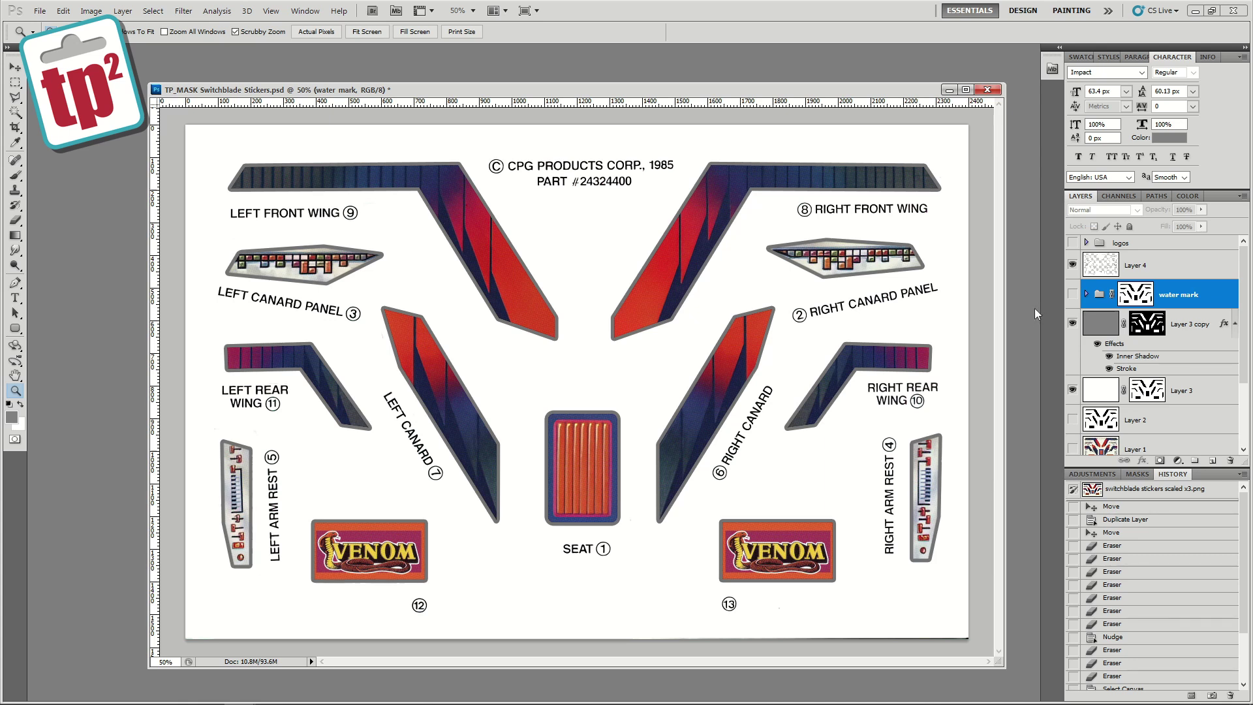
- Show the water mark and logos layer groups on the sticker sheet
{"action": "left_click", "coordinate": [1072, 293]}
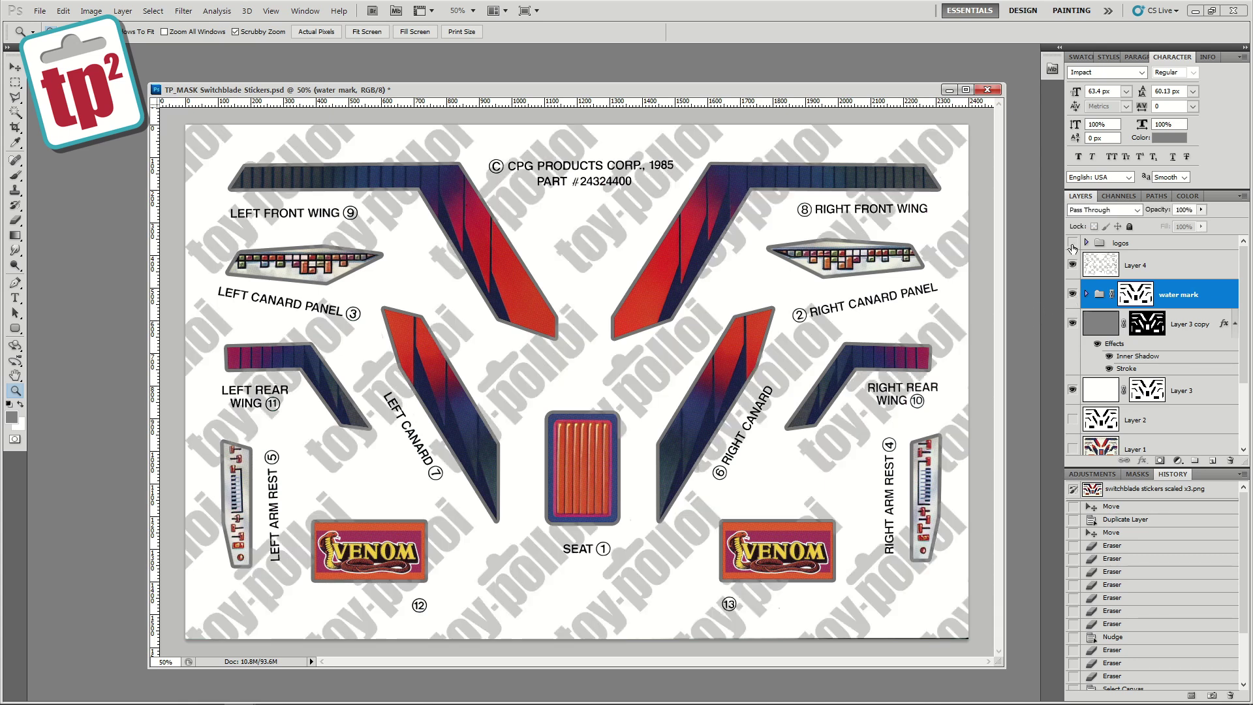
{"action": "left_click", "coordinate": [1072, 243]}
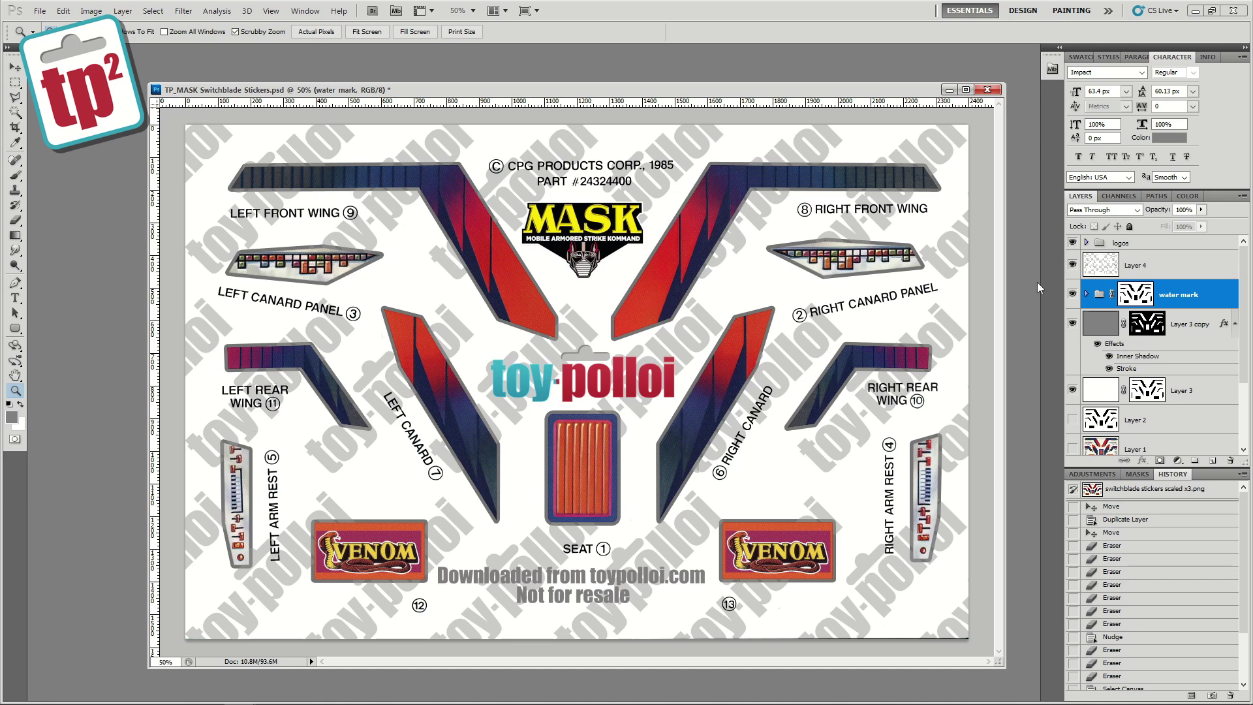